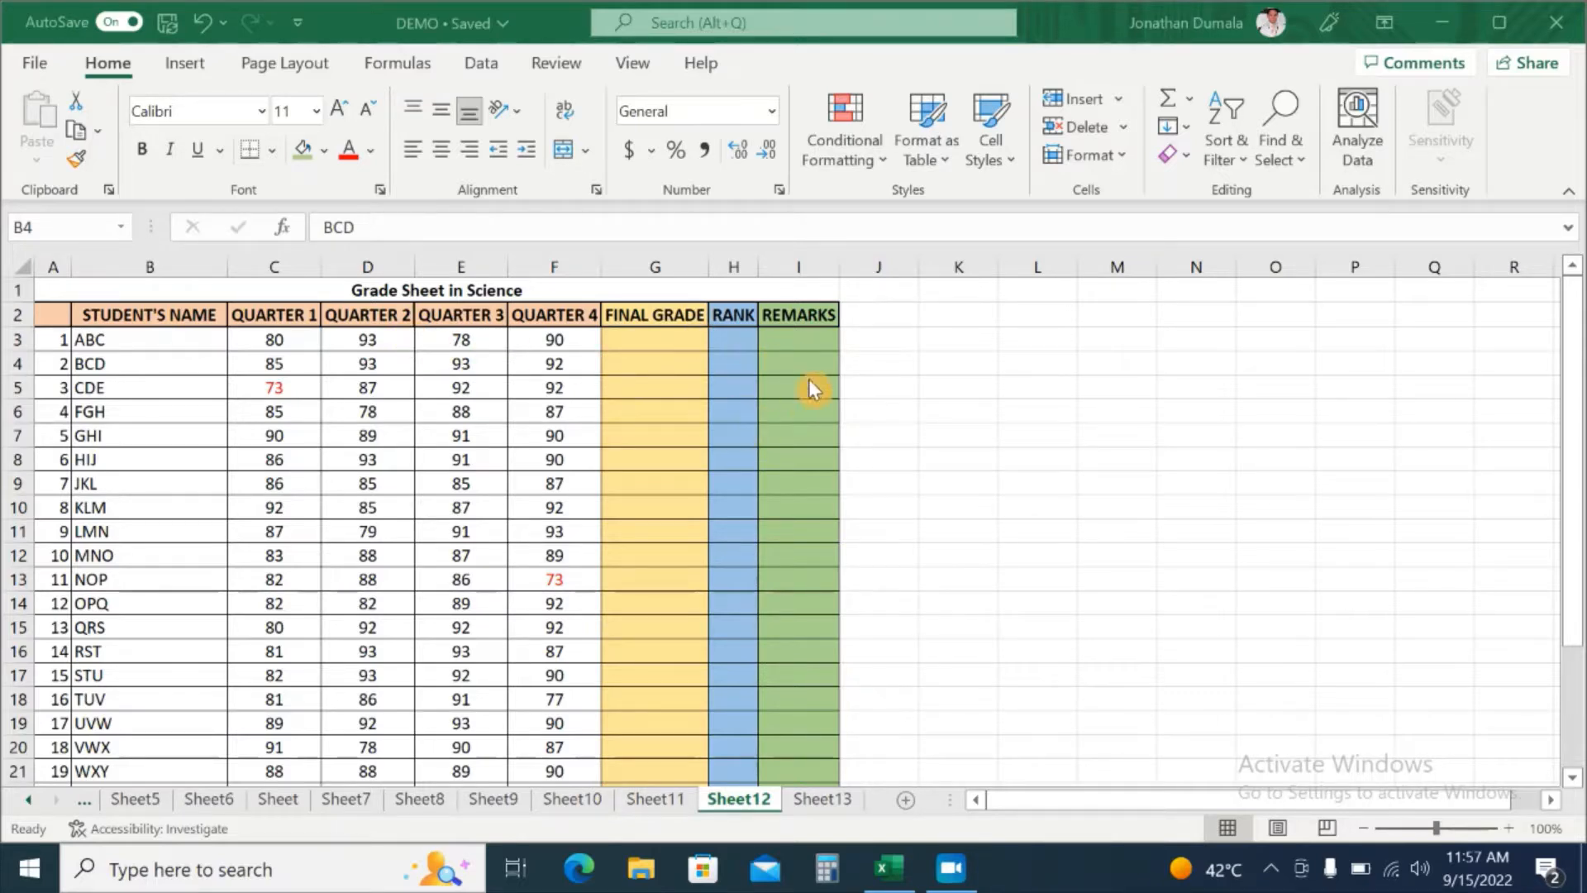
# Enter a formula in G3 that averages student ABC's four quarter grades in C3:F3
pyautogui.scroll(-3, 812, 361)
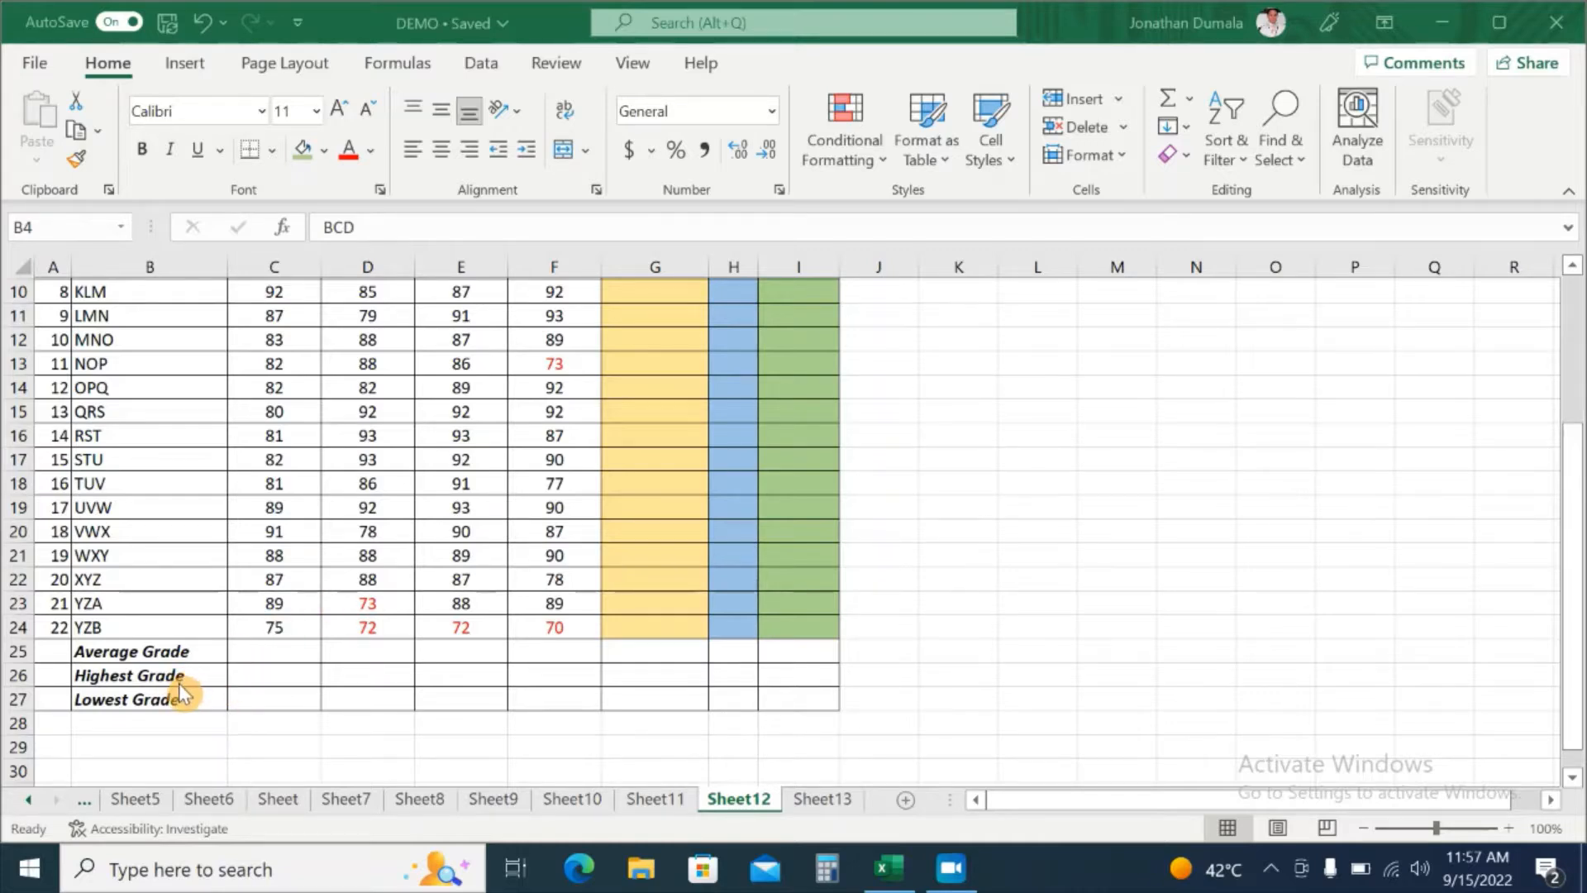
pyautogui.scroll(3, 622, 681)
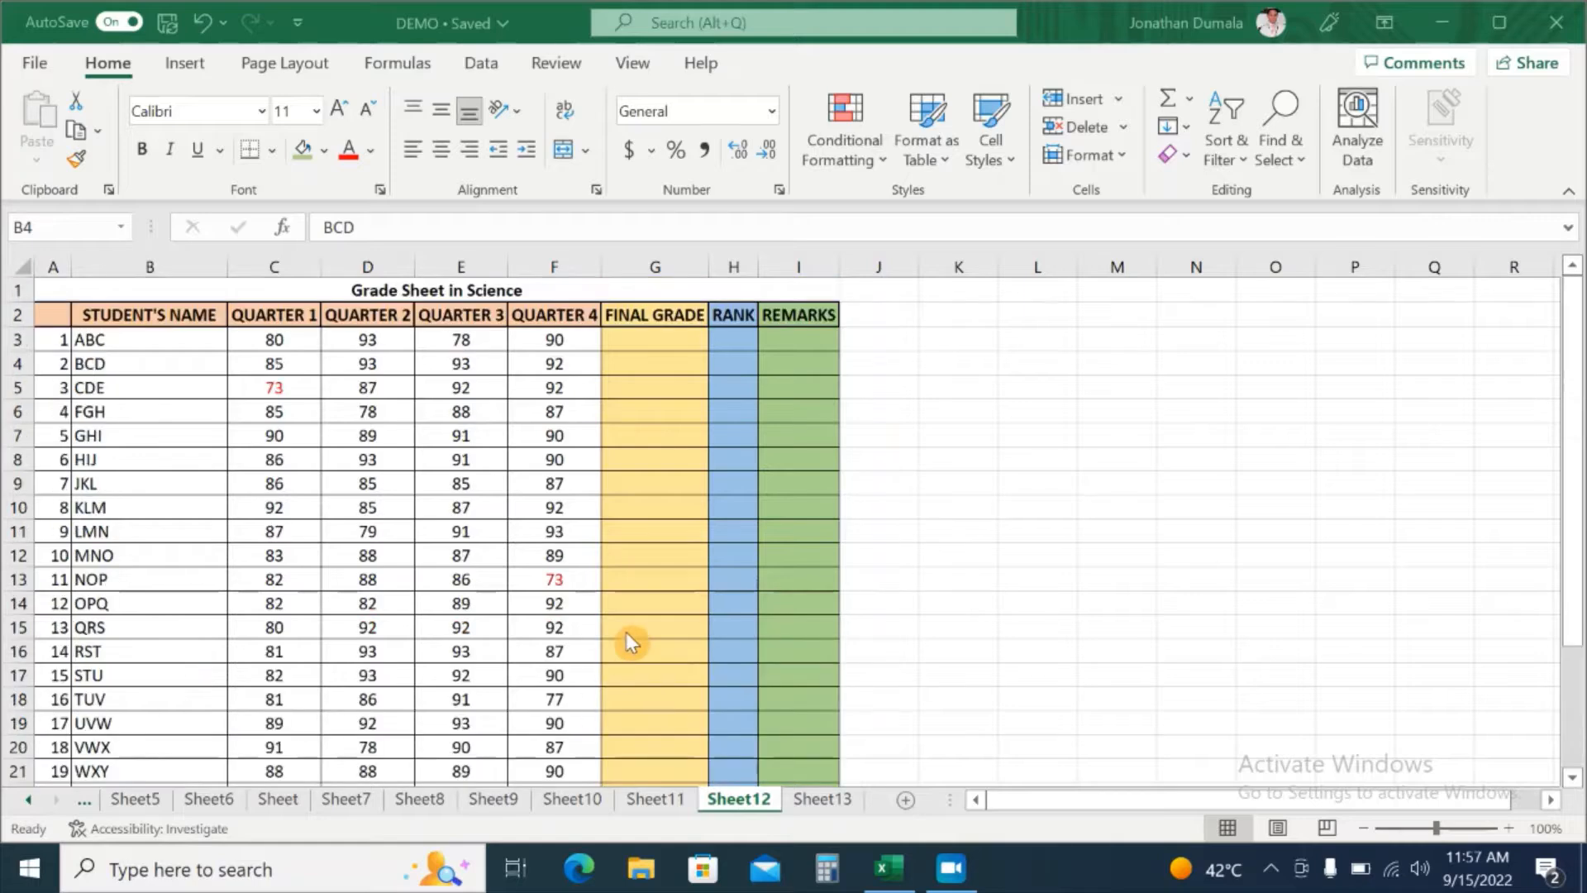
pyautogui.click(654, 339)
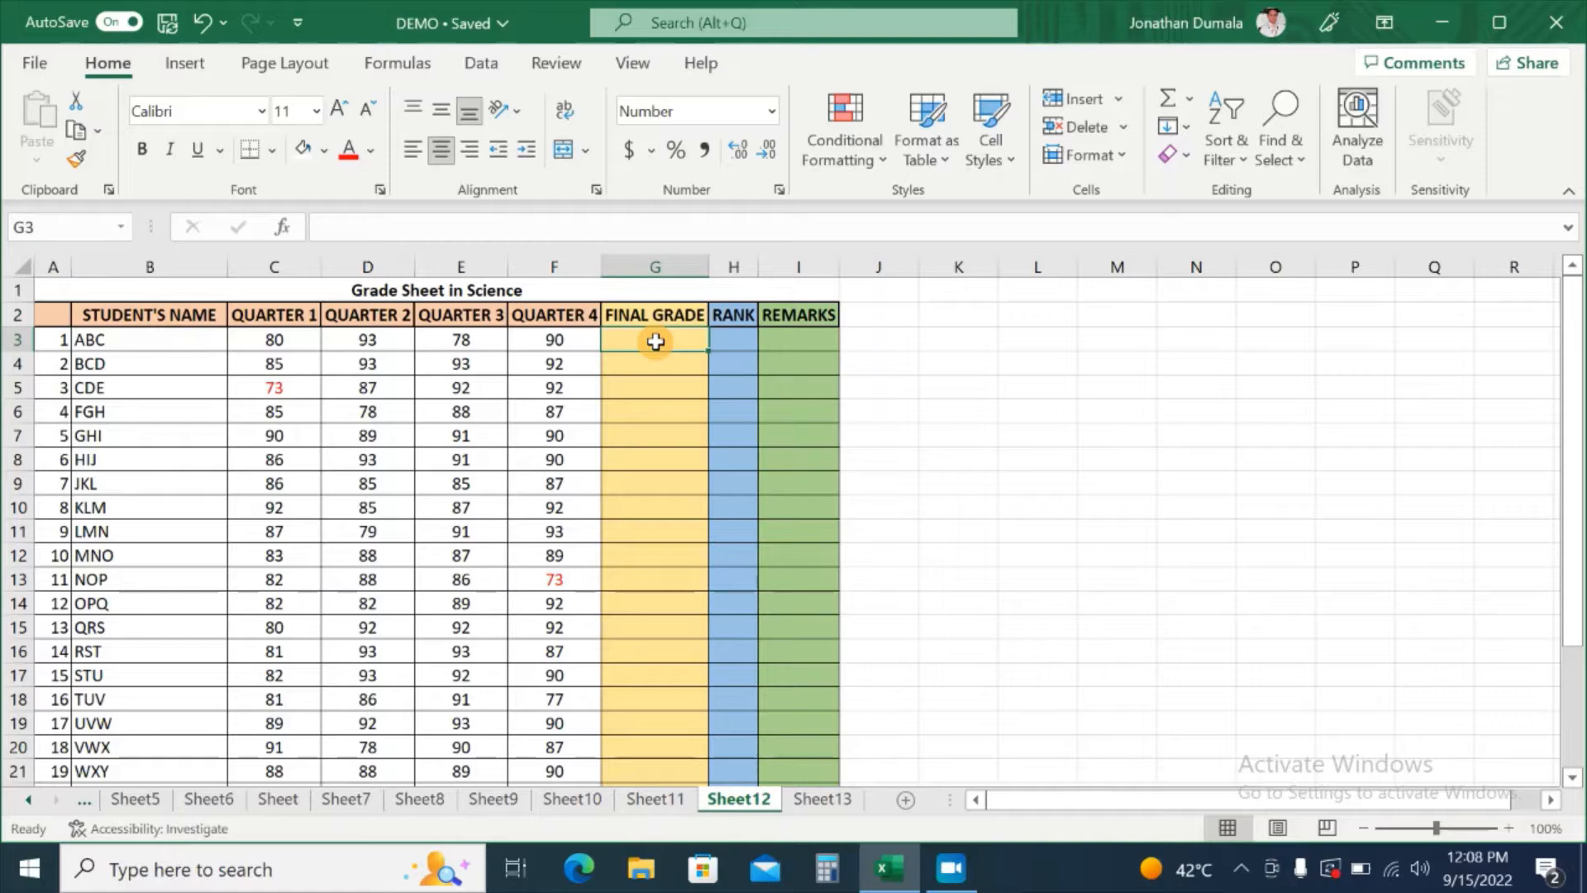
pyautogui.write('=')
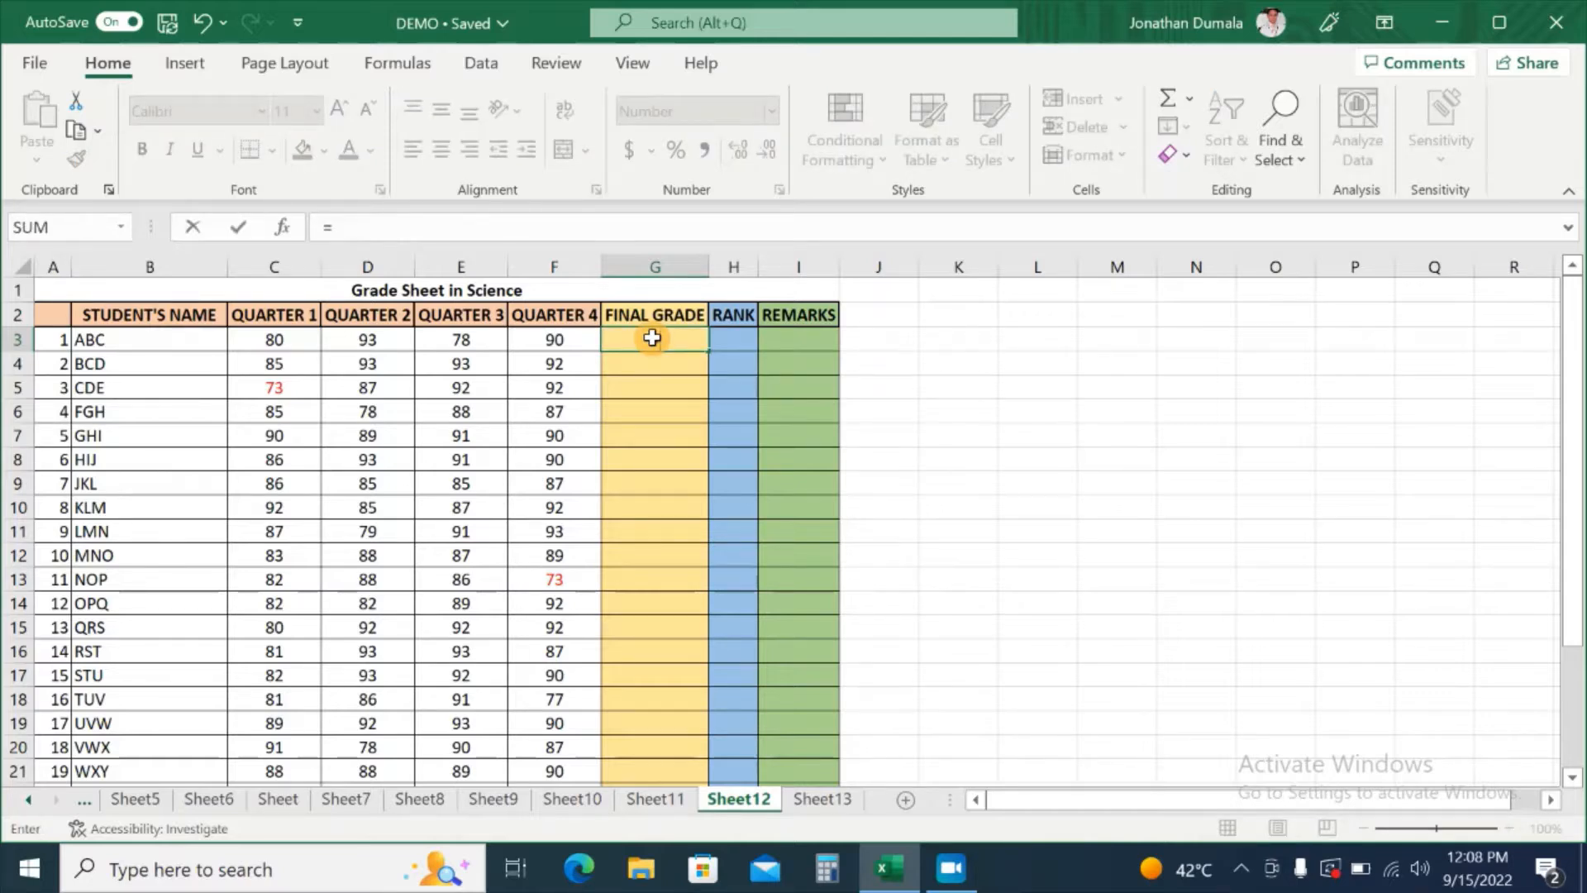
pyautogui.write('AVERAGE')
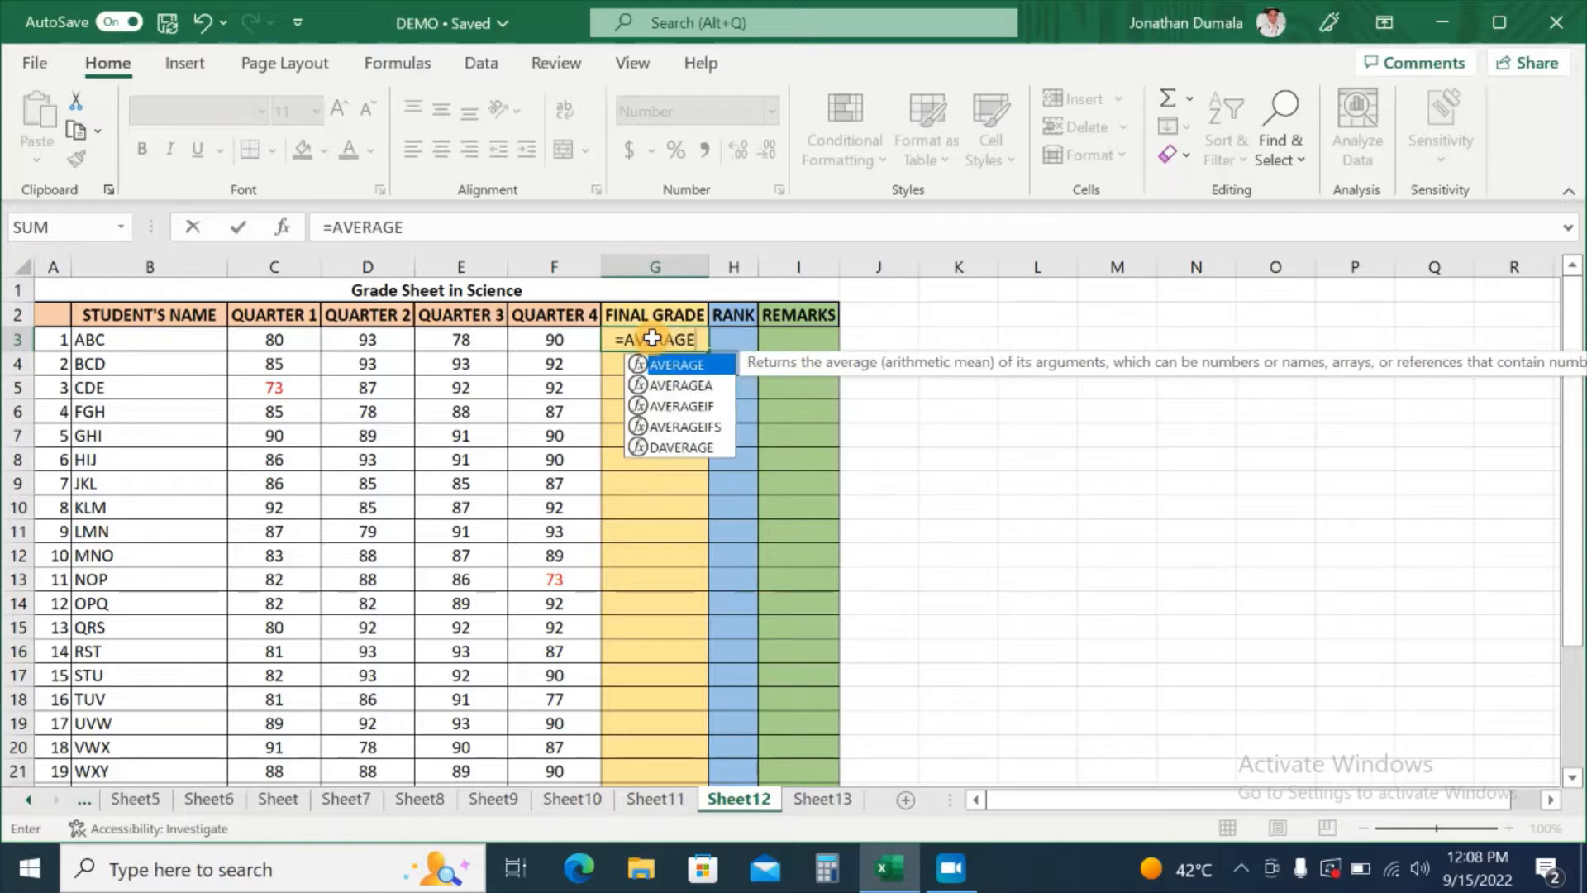
pyautogui.doubleClick(702, 364)
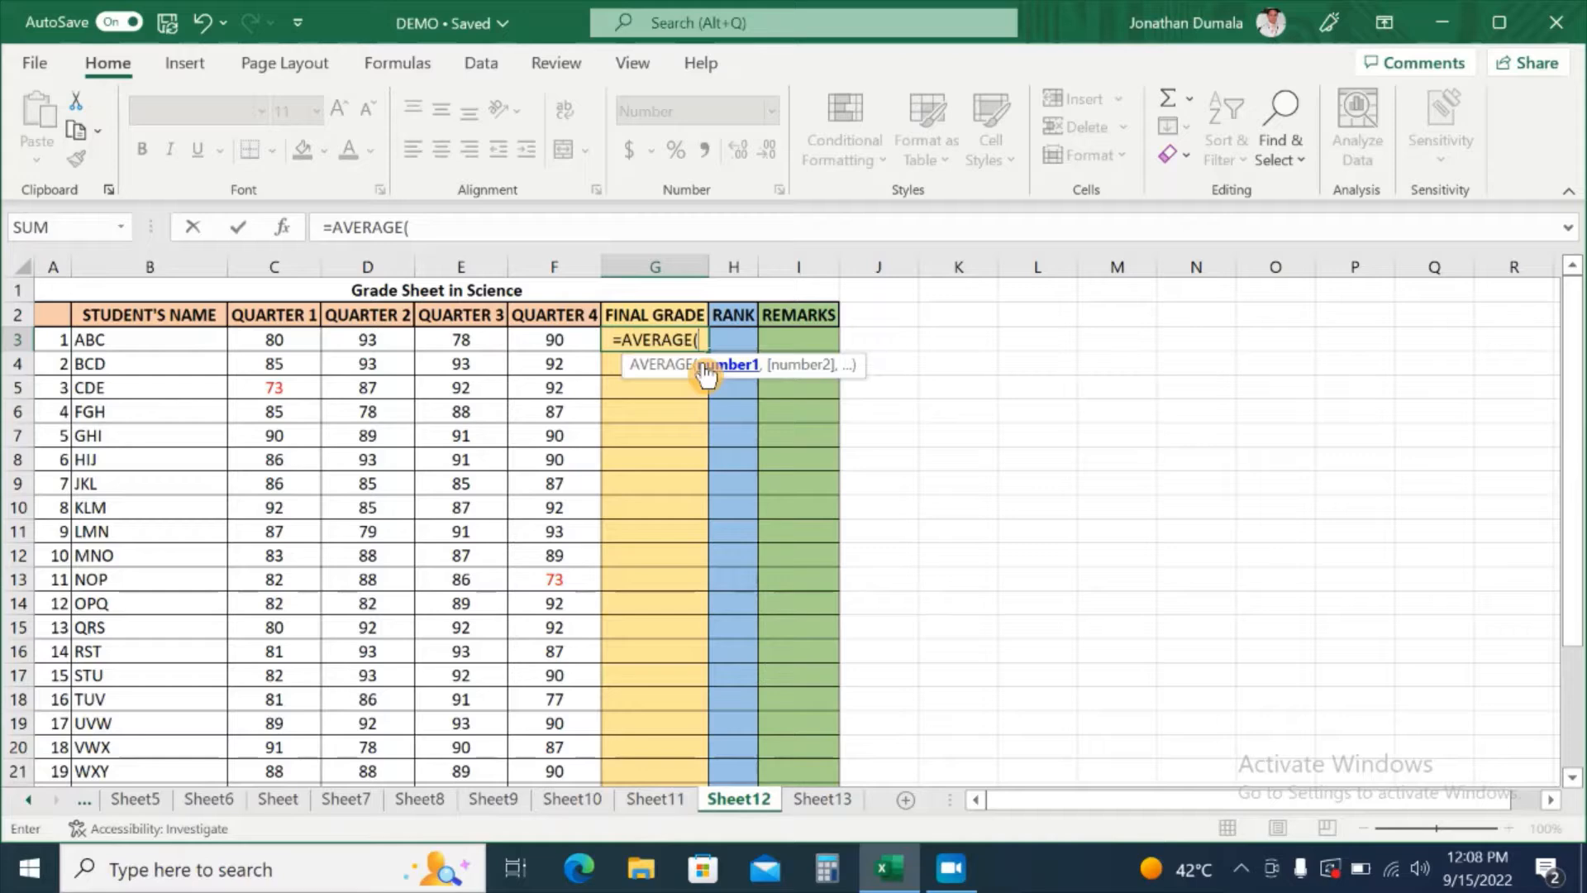
pyautogui.click(281, 341)
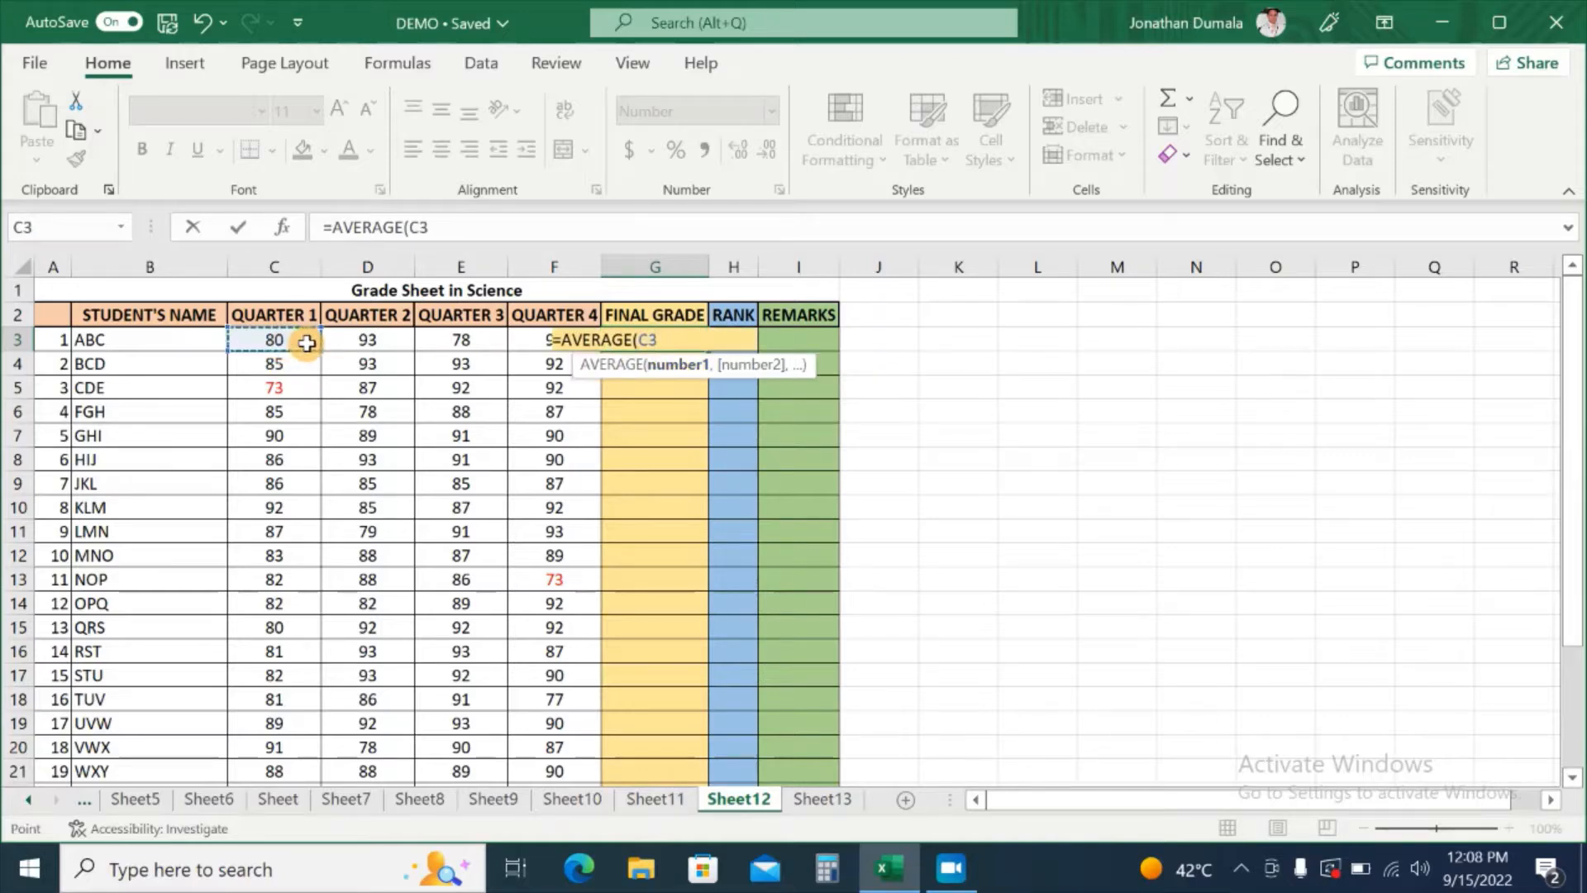
pyautogui.moveTo(306, 344); pyautogui.dragTo(523, 332)
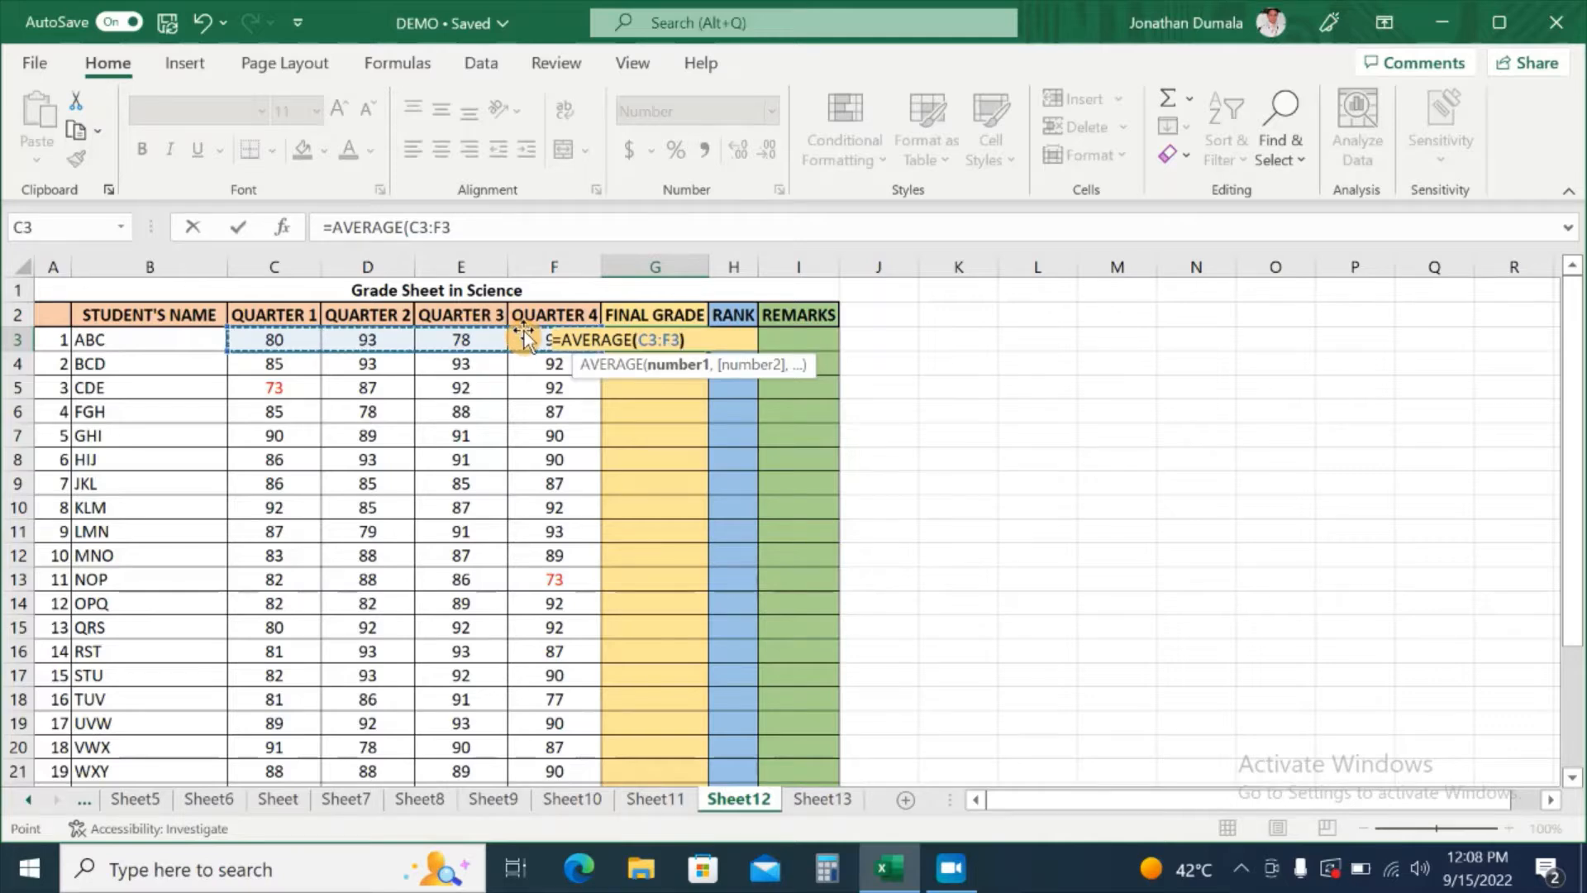
pyautogui.write(')')
pyautogui.press('Return')
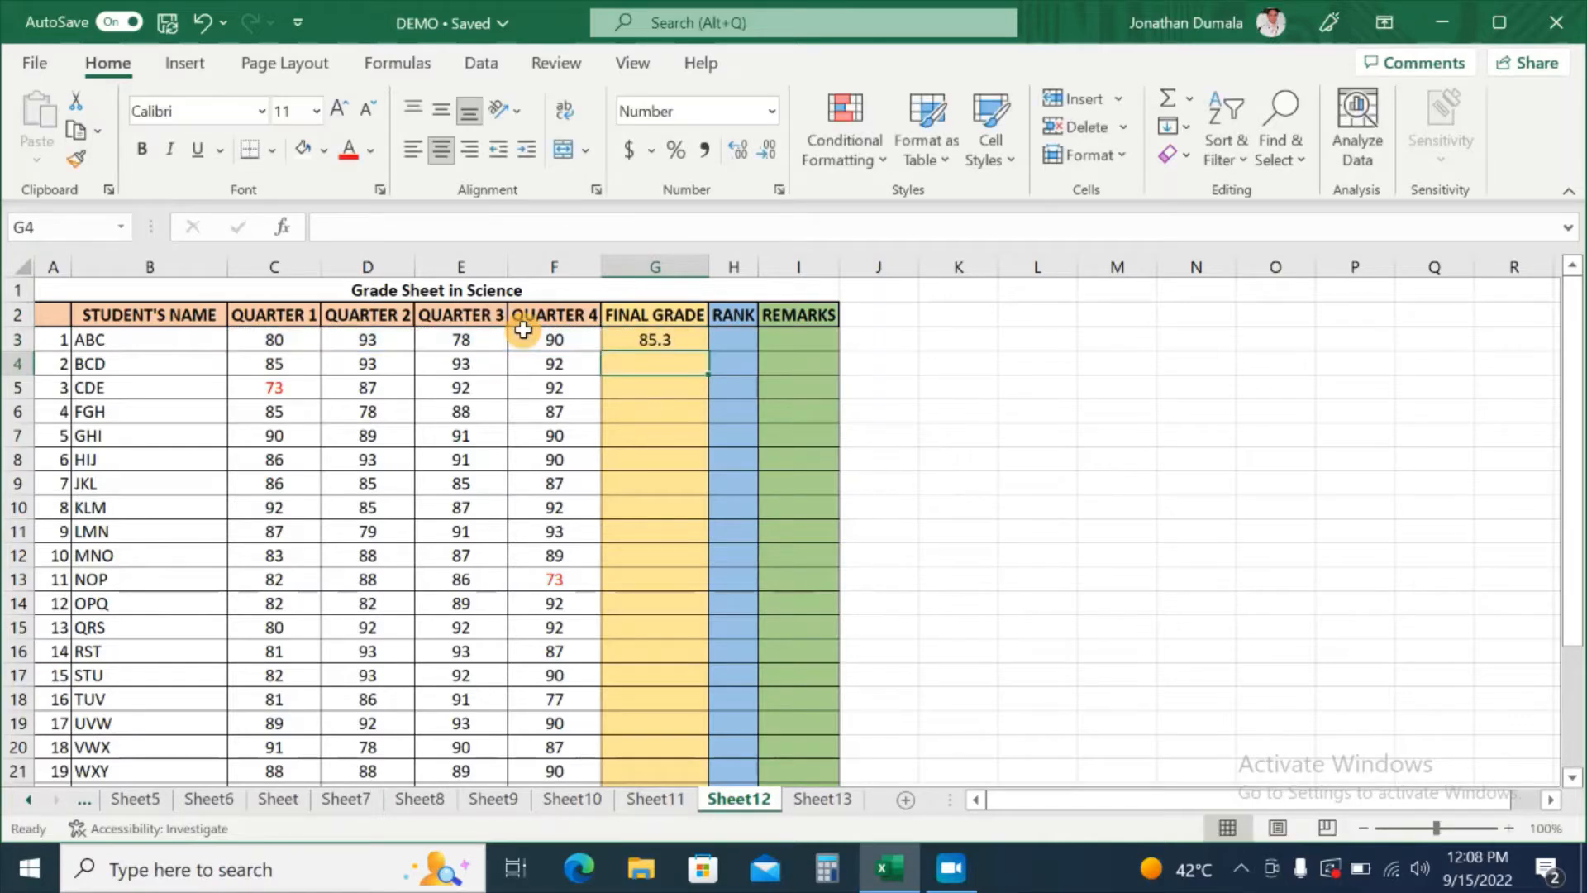
# Fill the G3 average formula down the Final Grade column and clear the extra copies in G25:G27
pyautogui.click(645, 339)
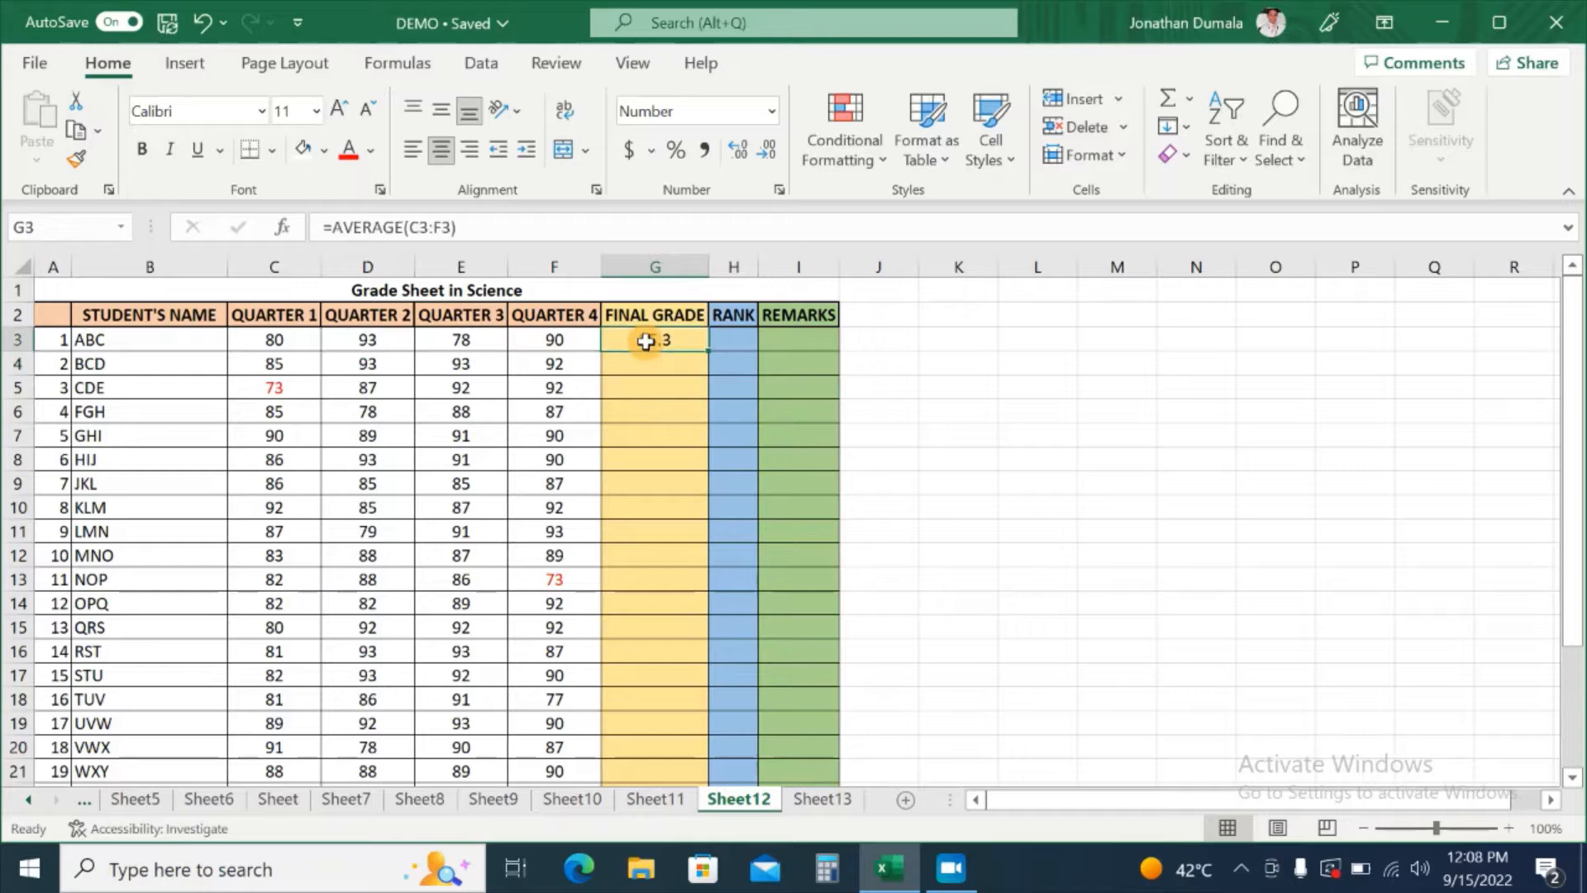
pyautogui.doubleClick(709, 350)
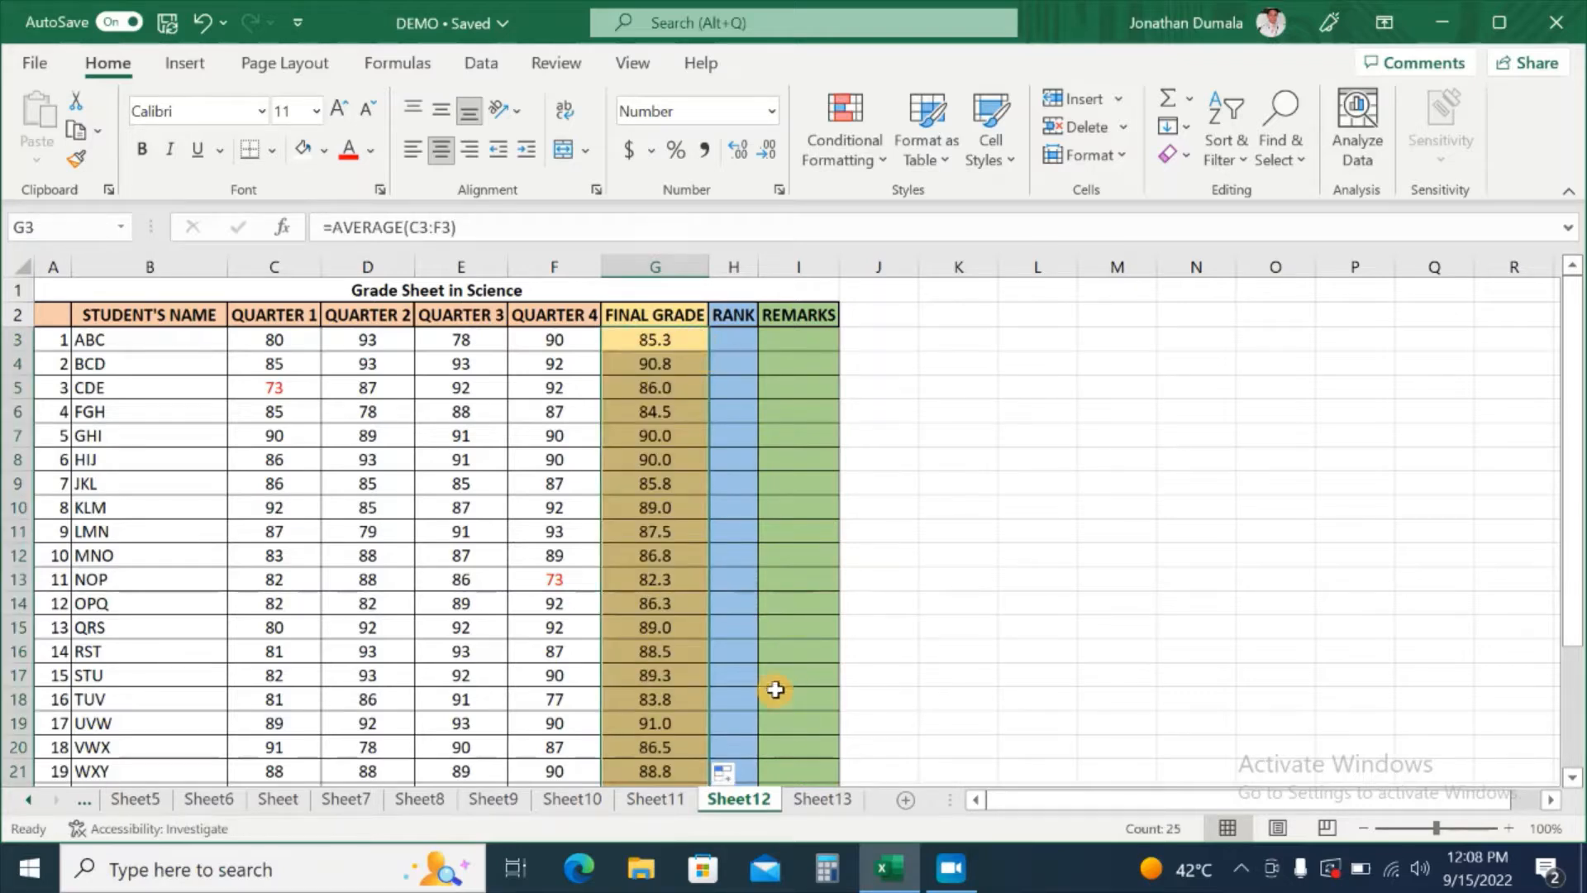
pyautogui.scroll(-3, 775, 690)
pyautogui.click(659, 652)
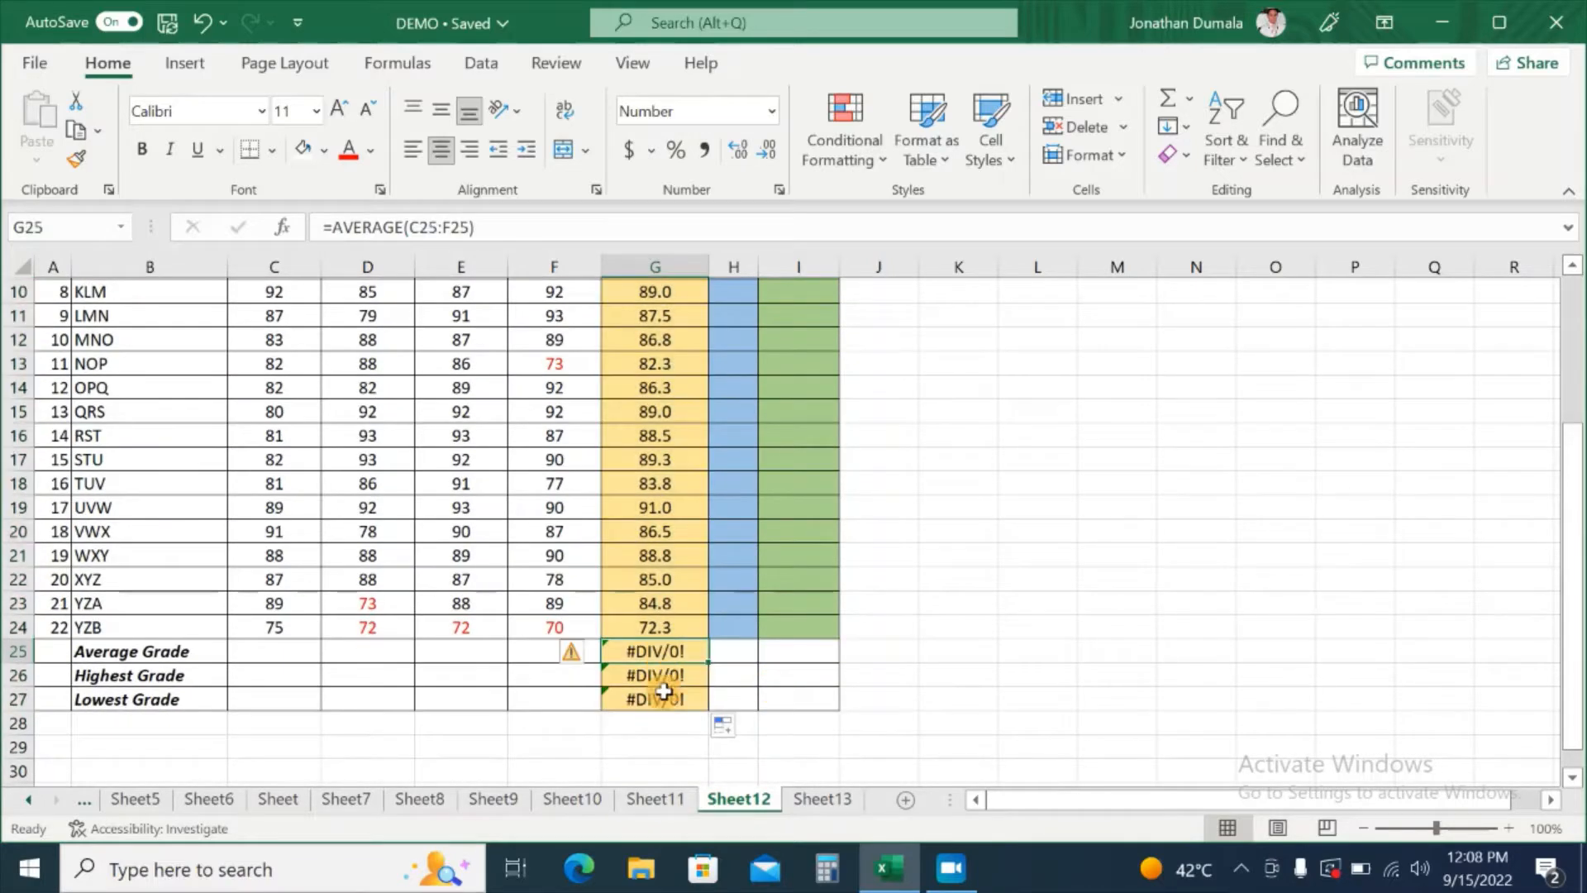
pyautogui.moveTo(663, 691); pyautogui.dragTo(664, 705)
pyautogui.press('Delete')
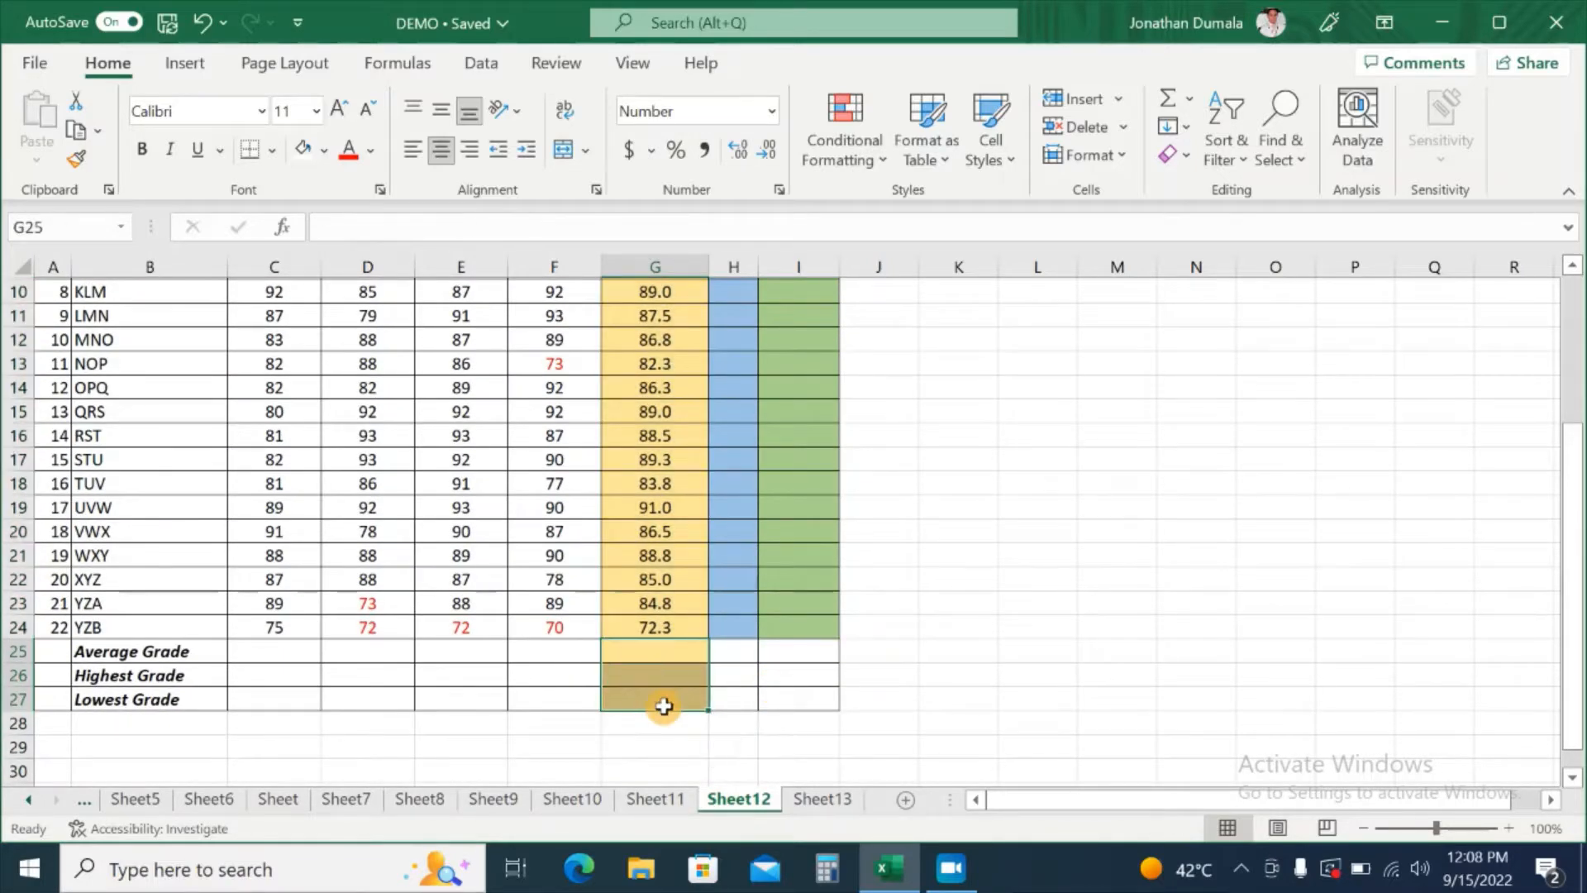
pyautogui.scroll(3, 722, 673)
pyautogui.click(632, 579)
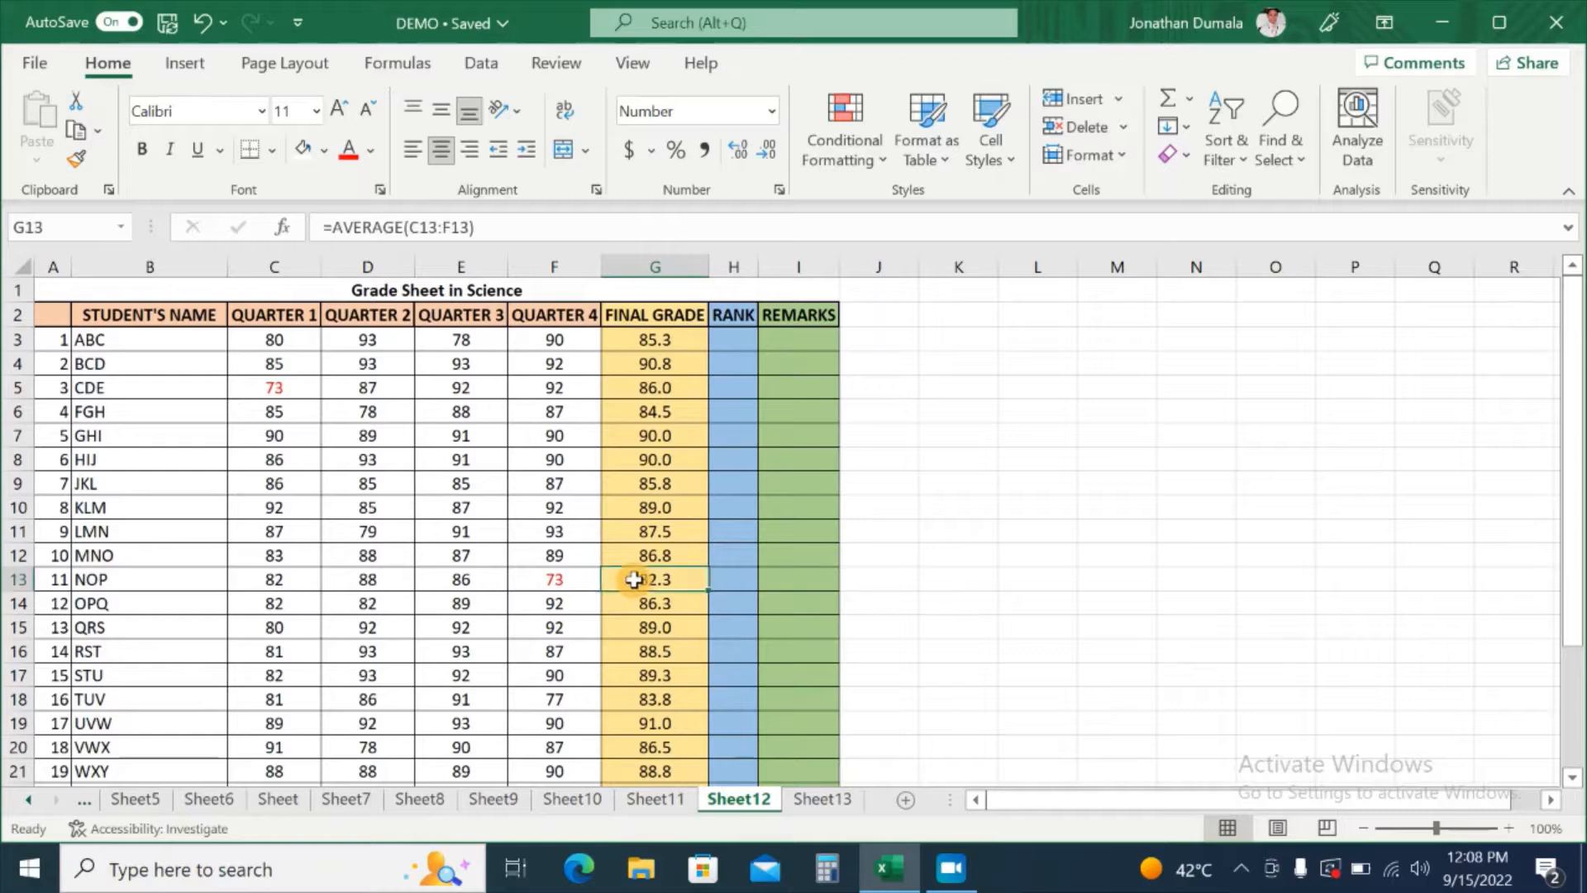
pyautogui.scroll(-1, 719, 594)
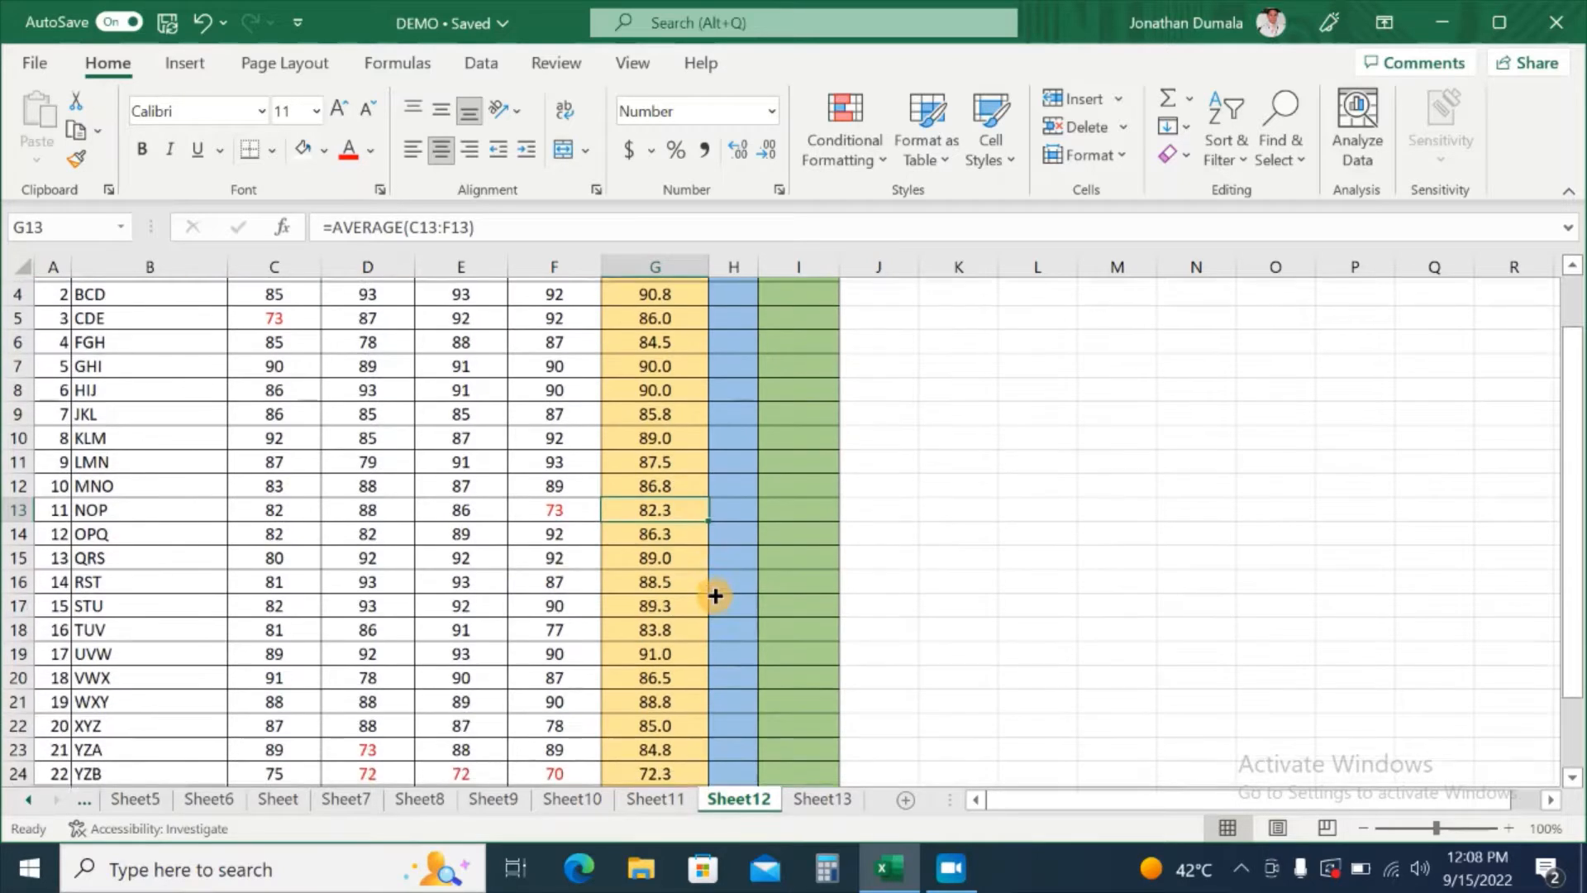
pyautogui.scroll(1, 744, 530)
pyautogui.click(1117, 675)
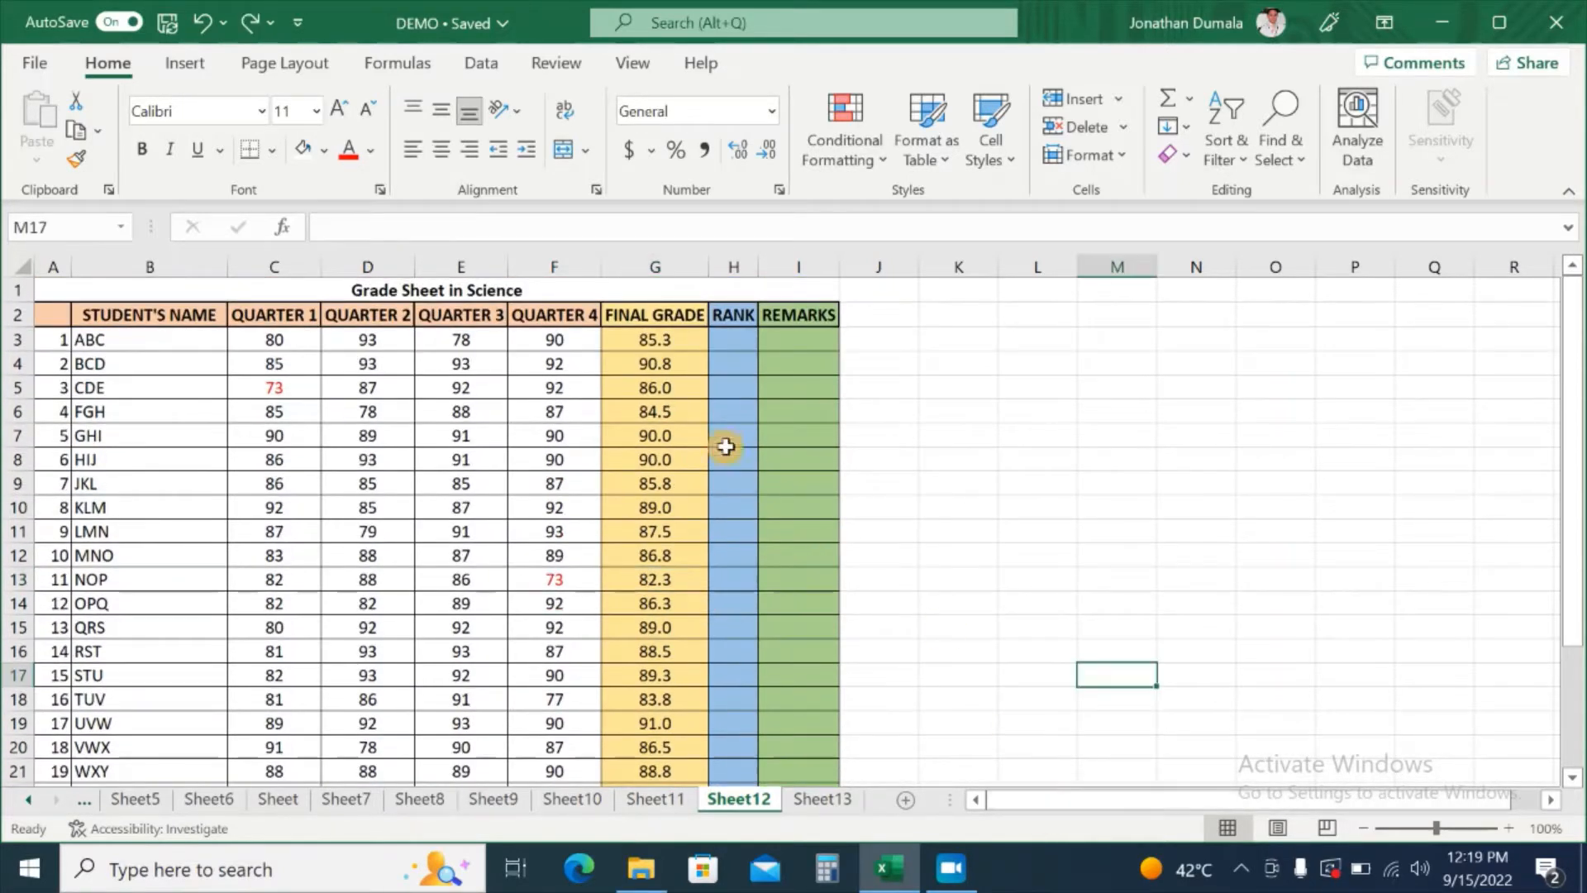
# Highlight the top 10 final grades in G3:G24 using a Top 10 Items rule with Green Fill with Dark Green Text
pyautogui.click(693, 339)
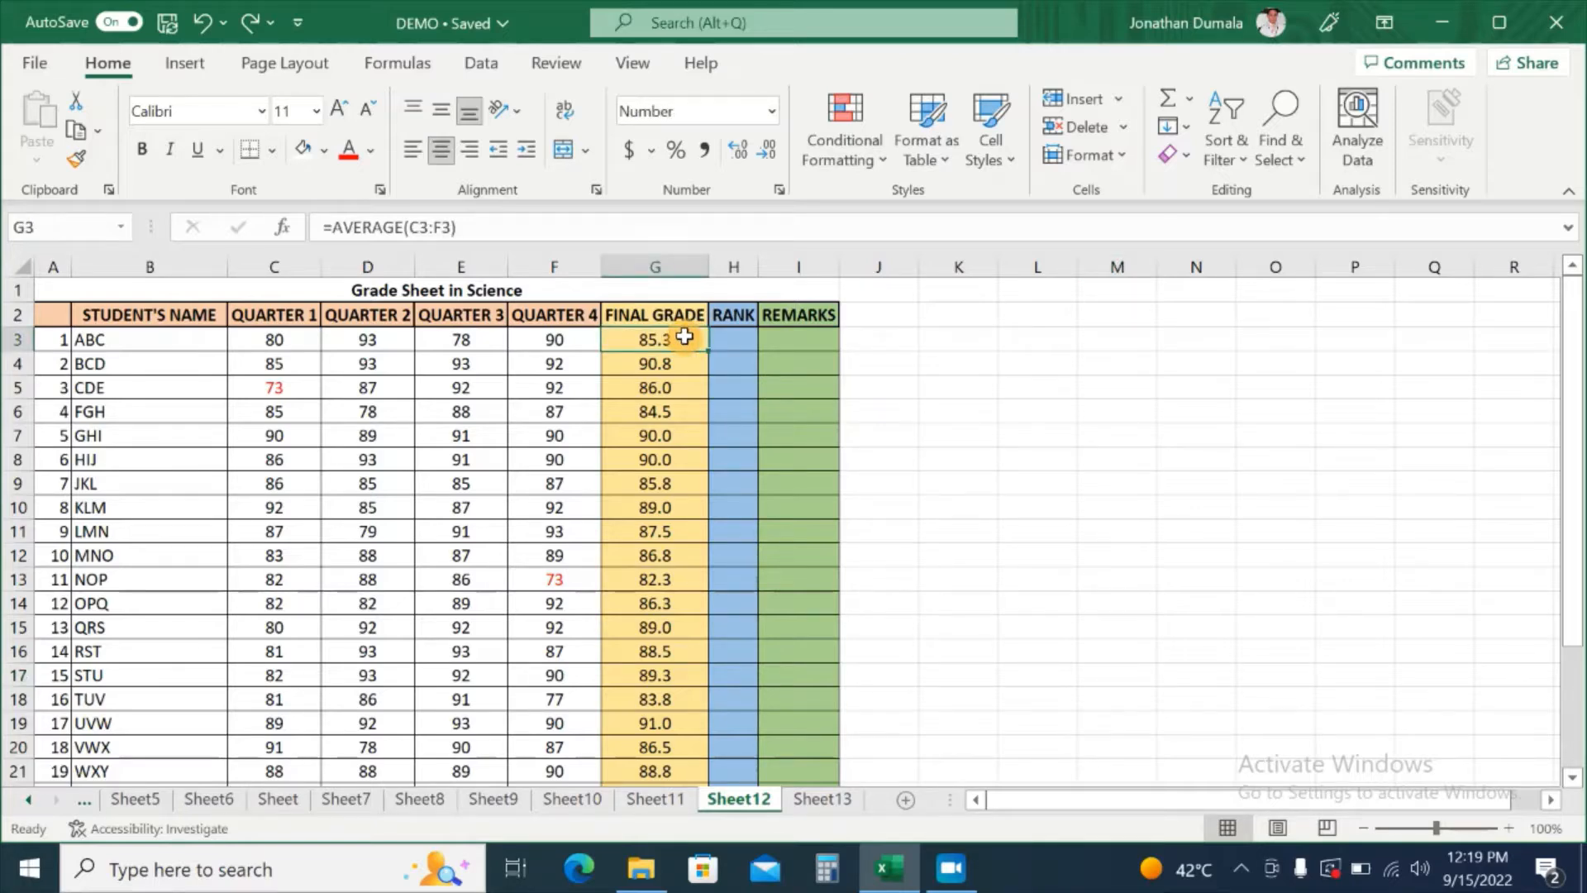
pyautogui.moveTo(683, 342); pyautogui.dragTo(651, 743)
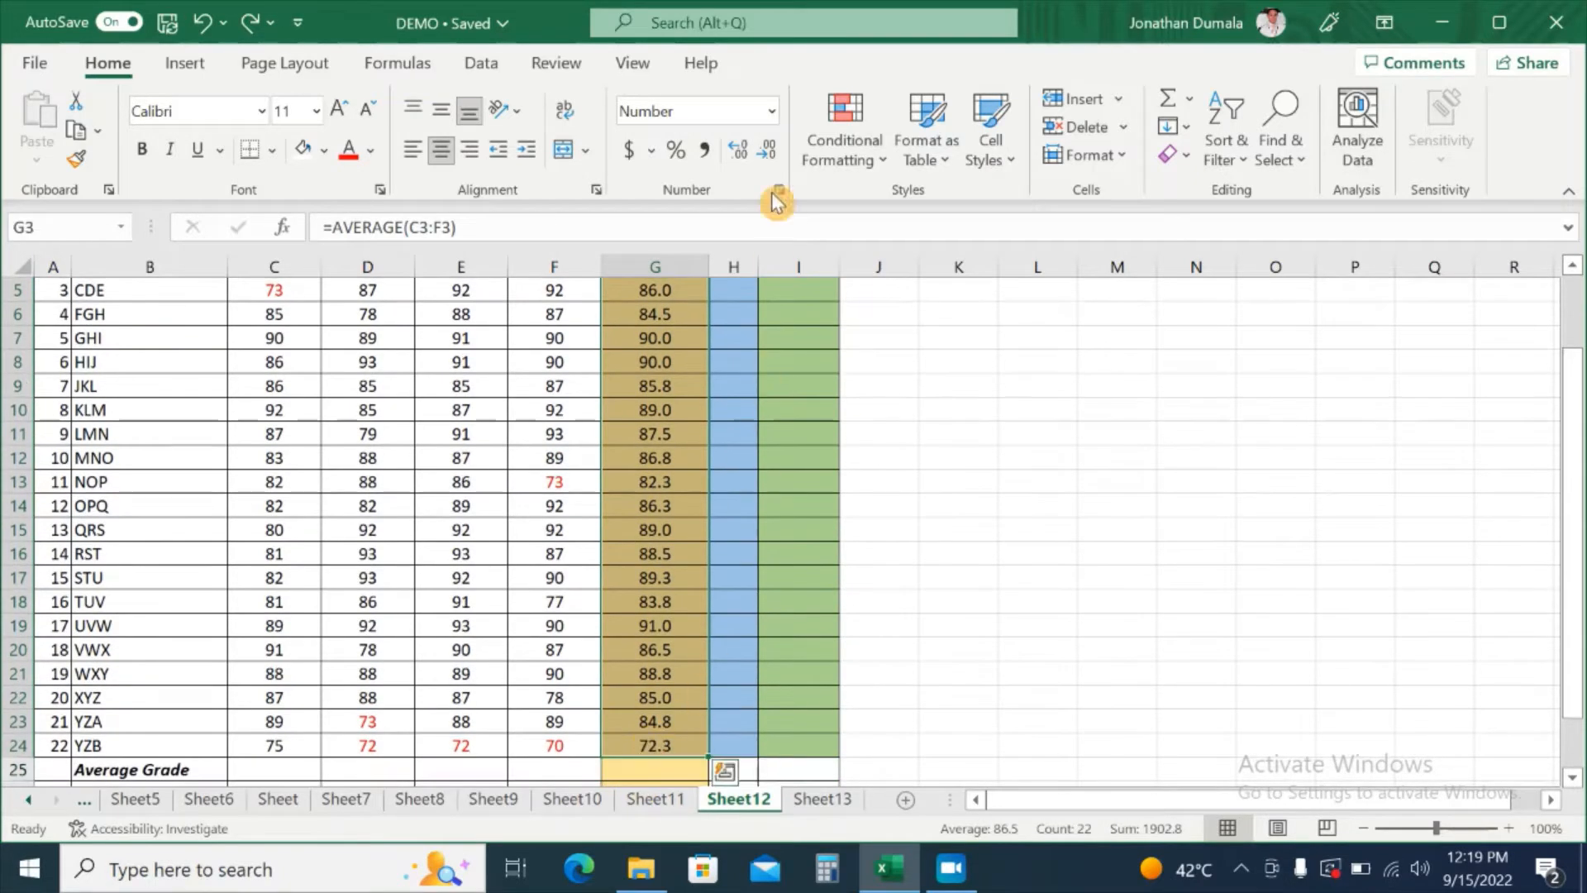
pyautogui.click(843, 139)
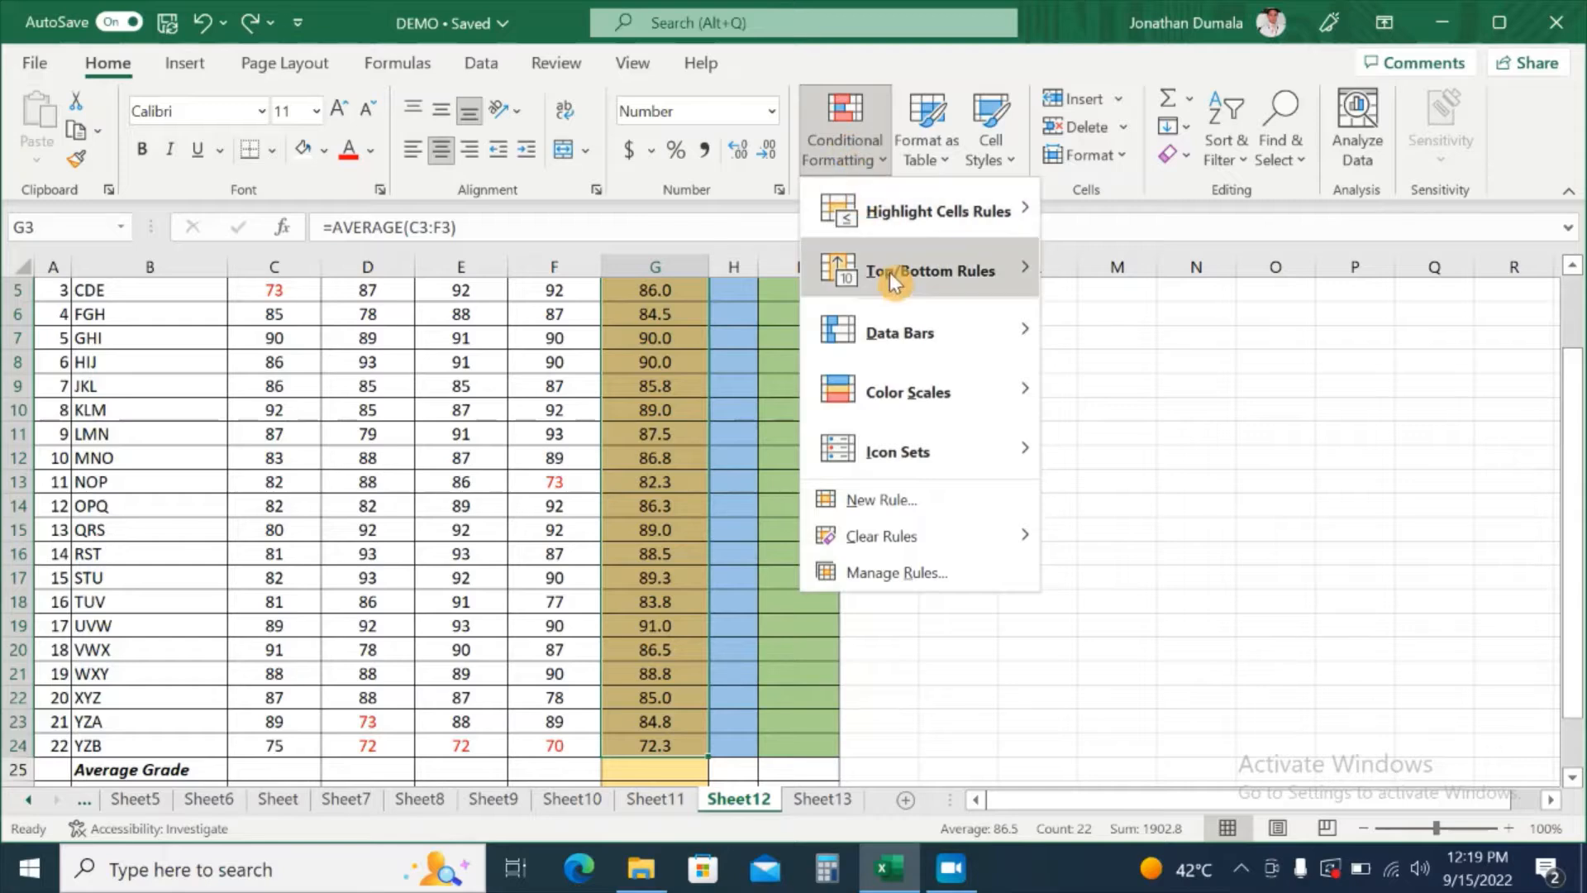
pyautogui.moveTo(866, 288)
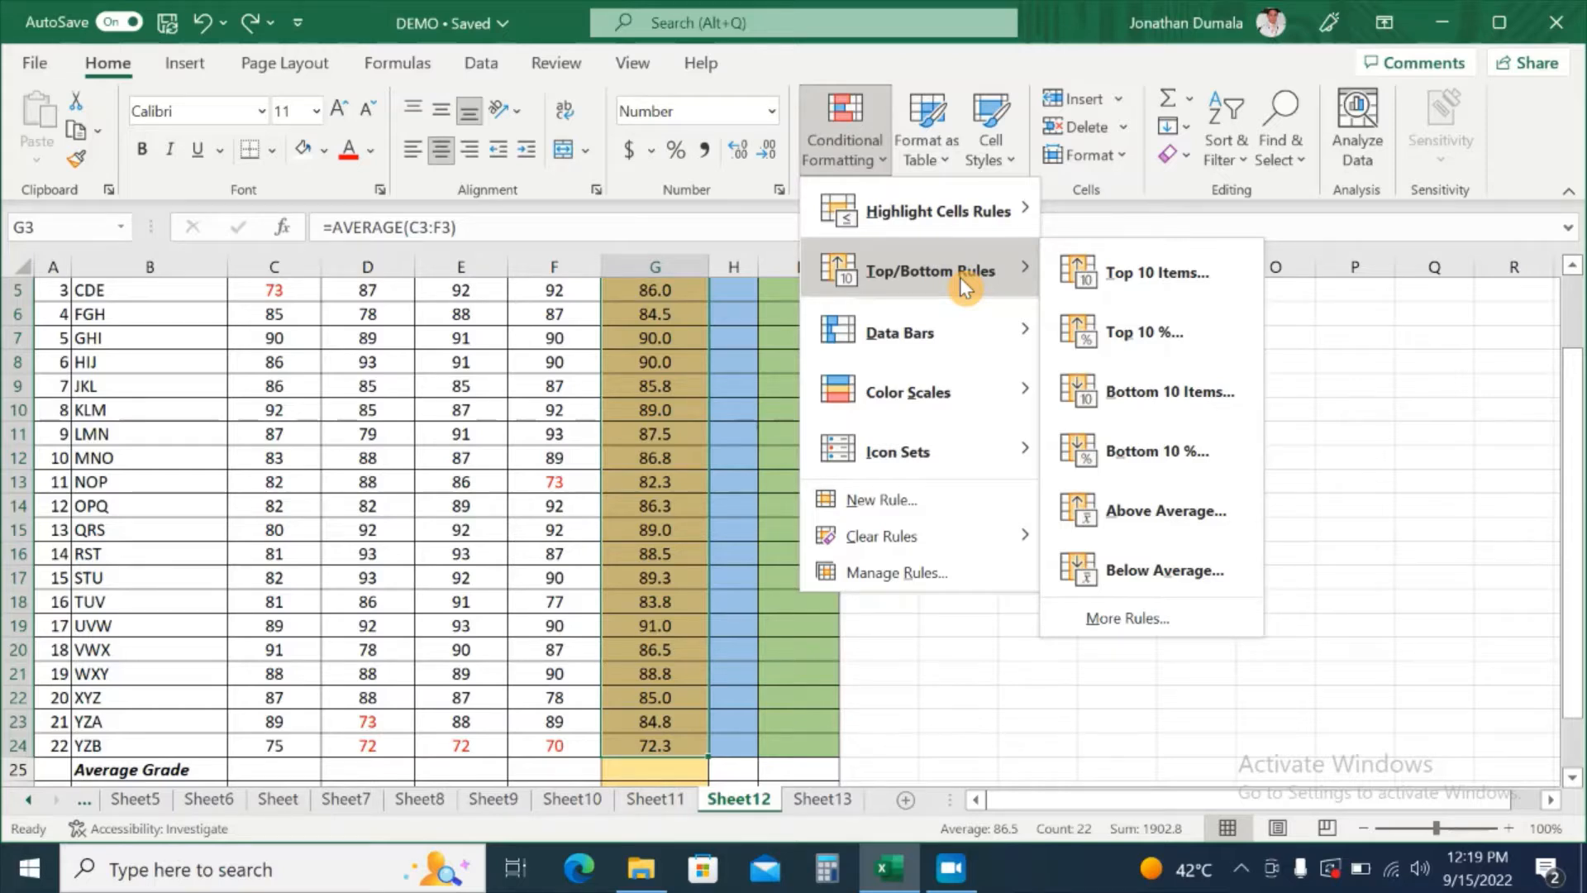
pyautogui.click(1147, 277)
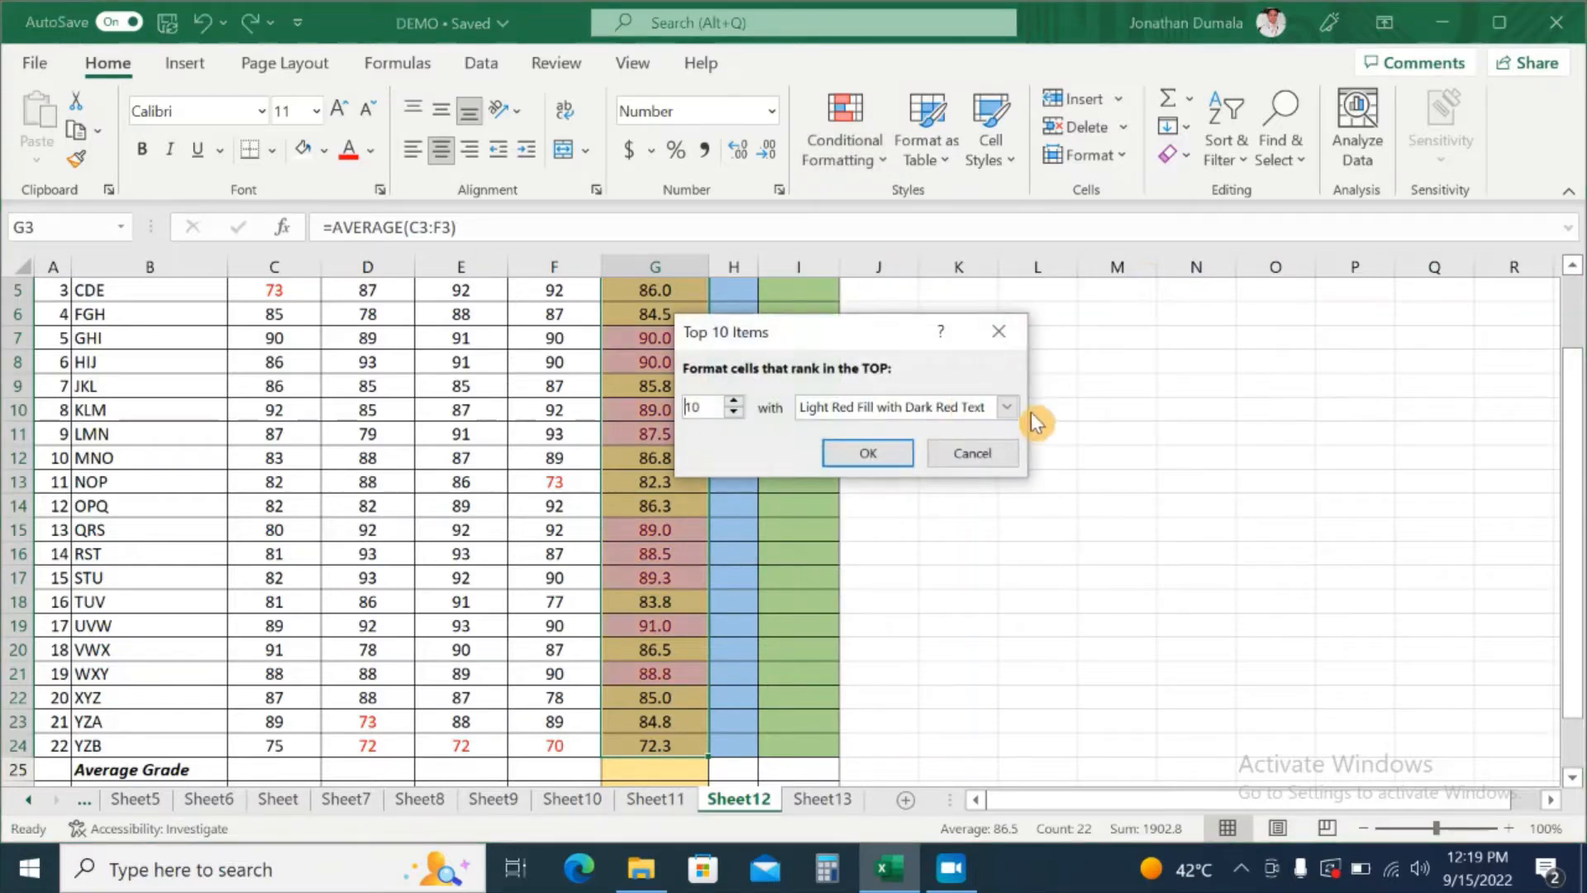
pyautogui.click(1010, 407)
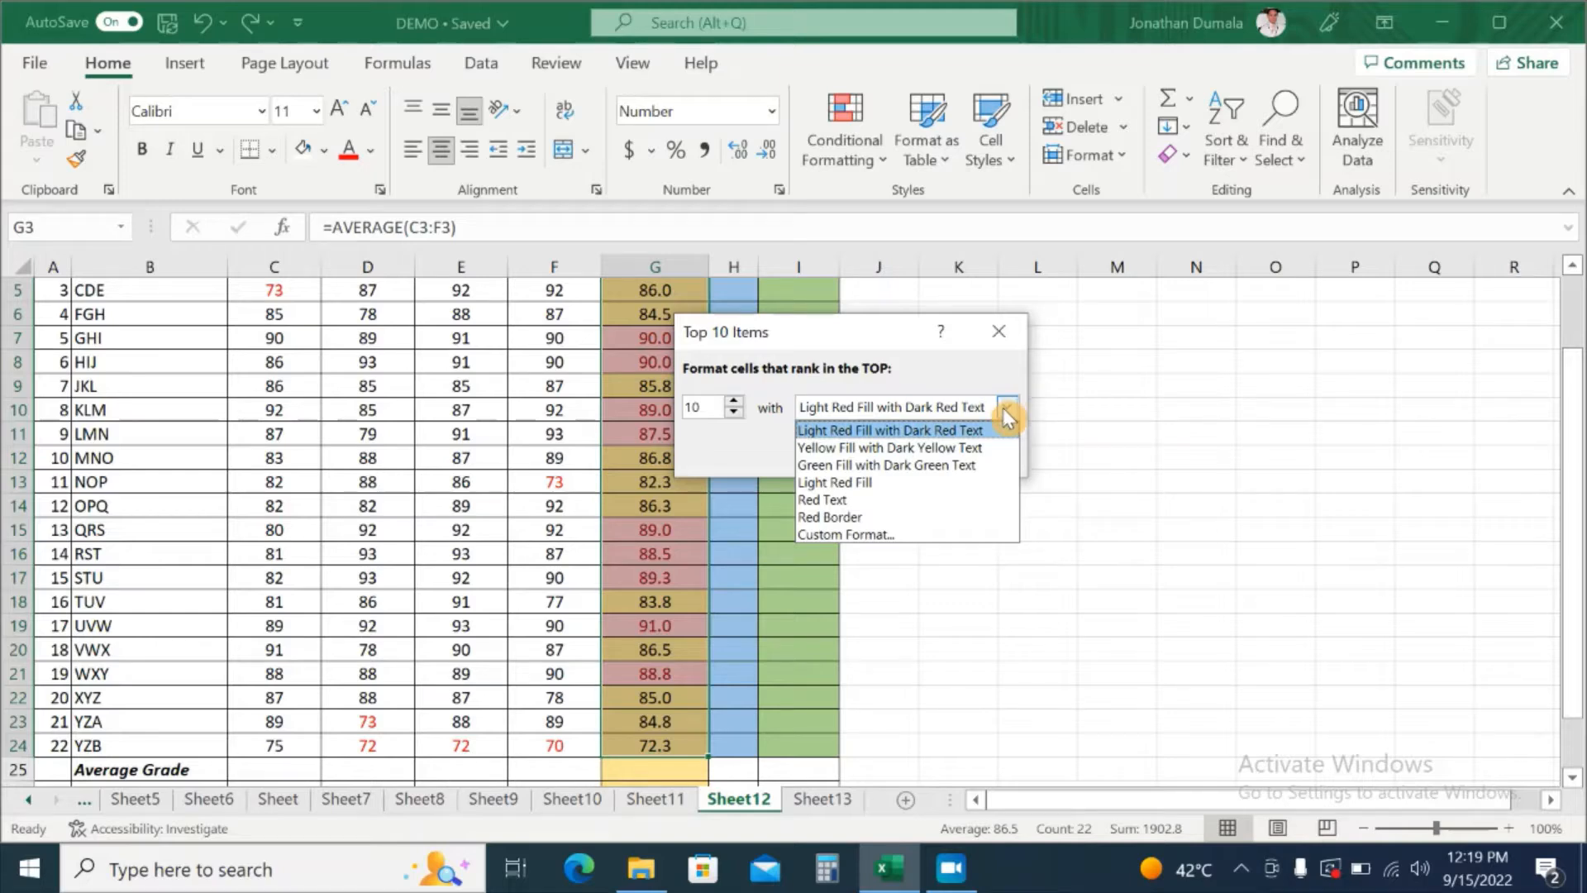
pyautogui.click(876, 466)
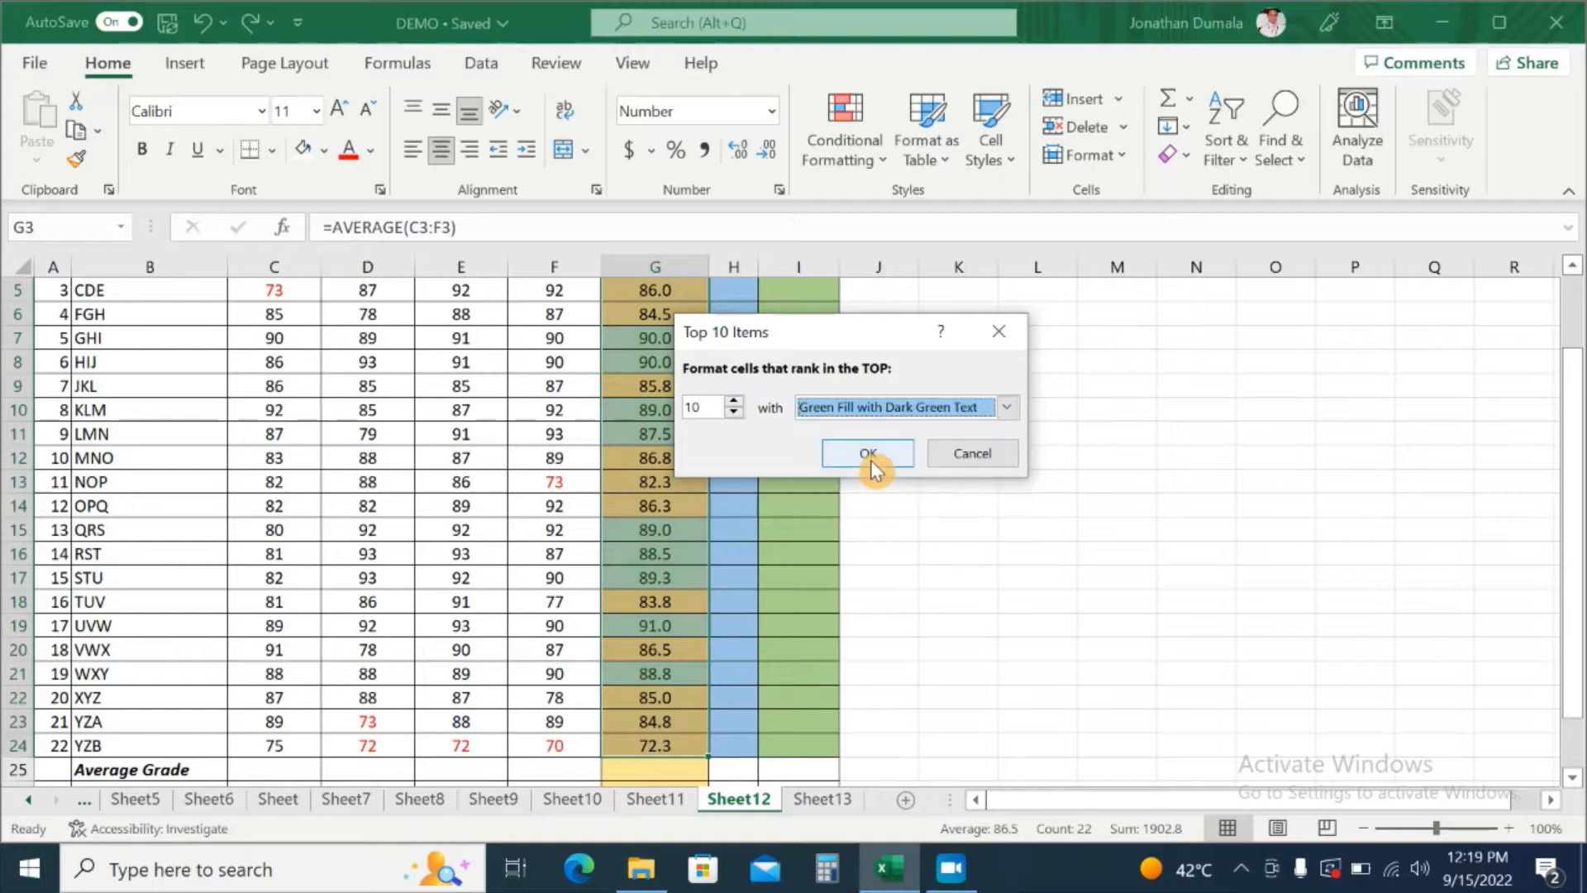
pyautogui.click(866, 454)
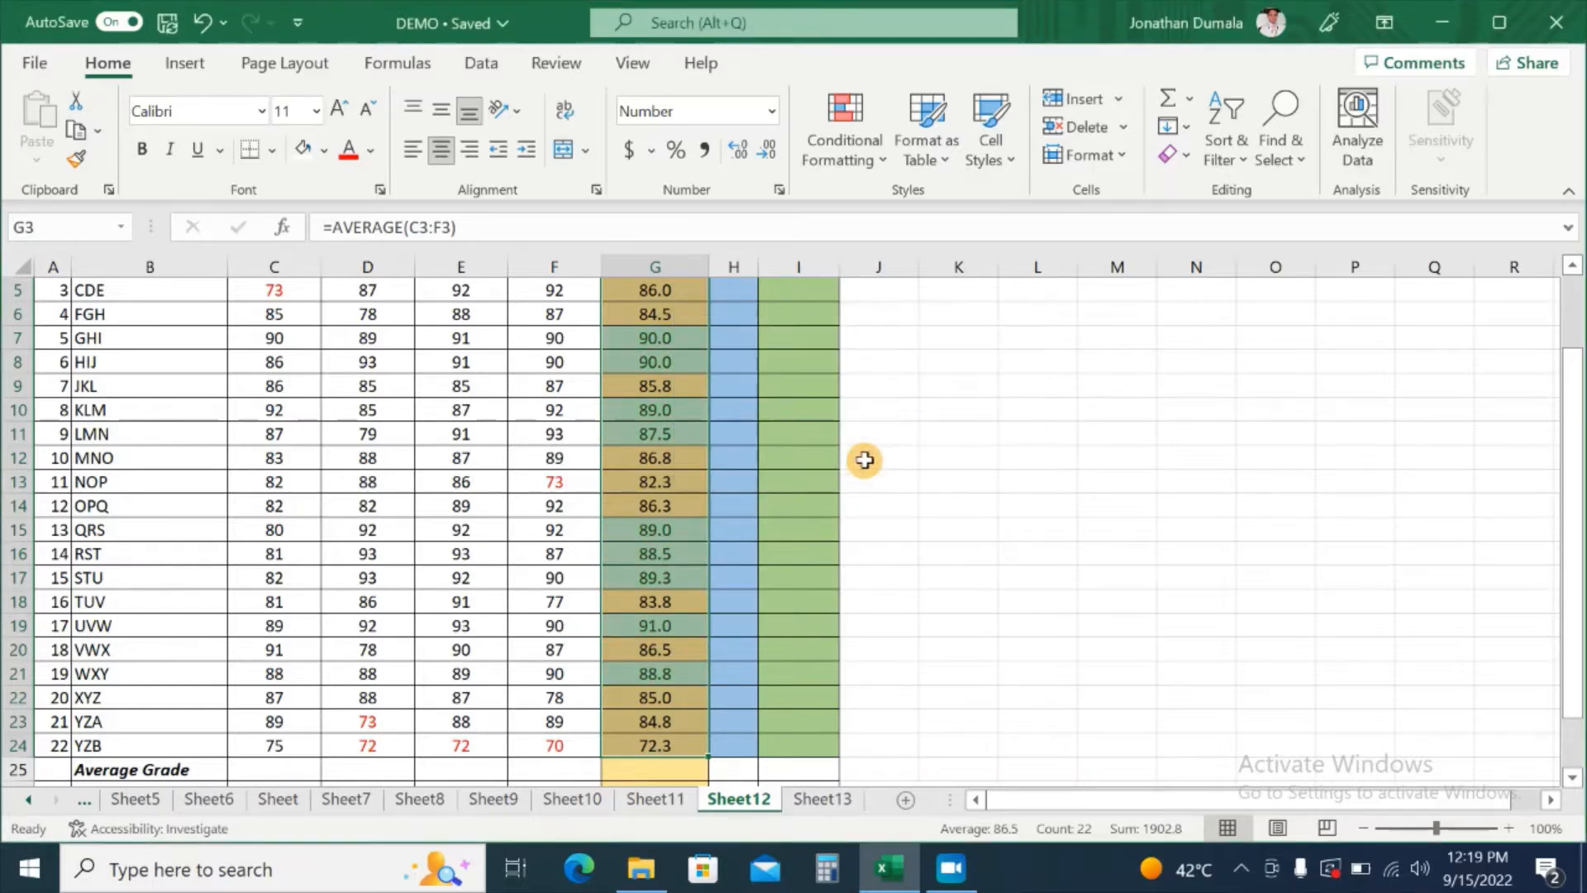
pyautogui.click(980, 461)
pyautogui.scroll(2, 921, 473)
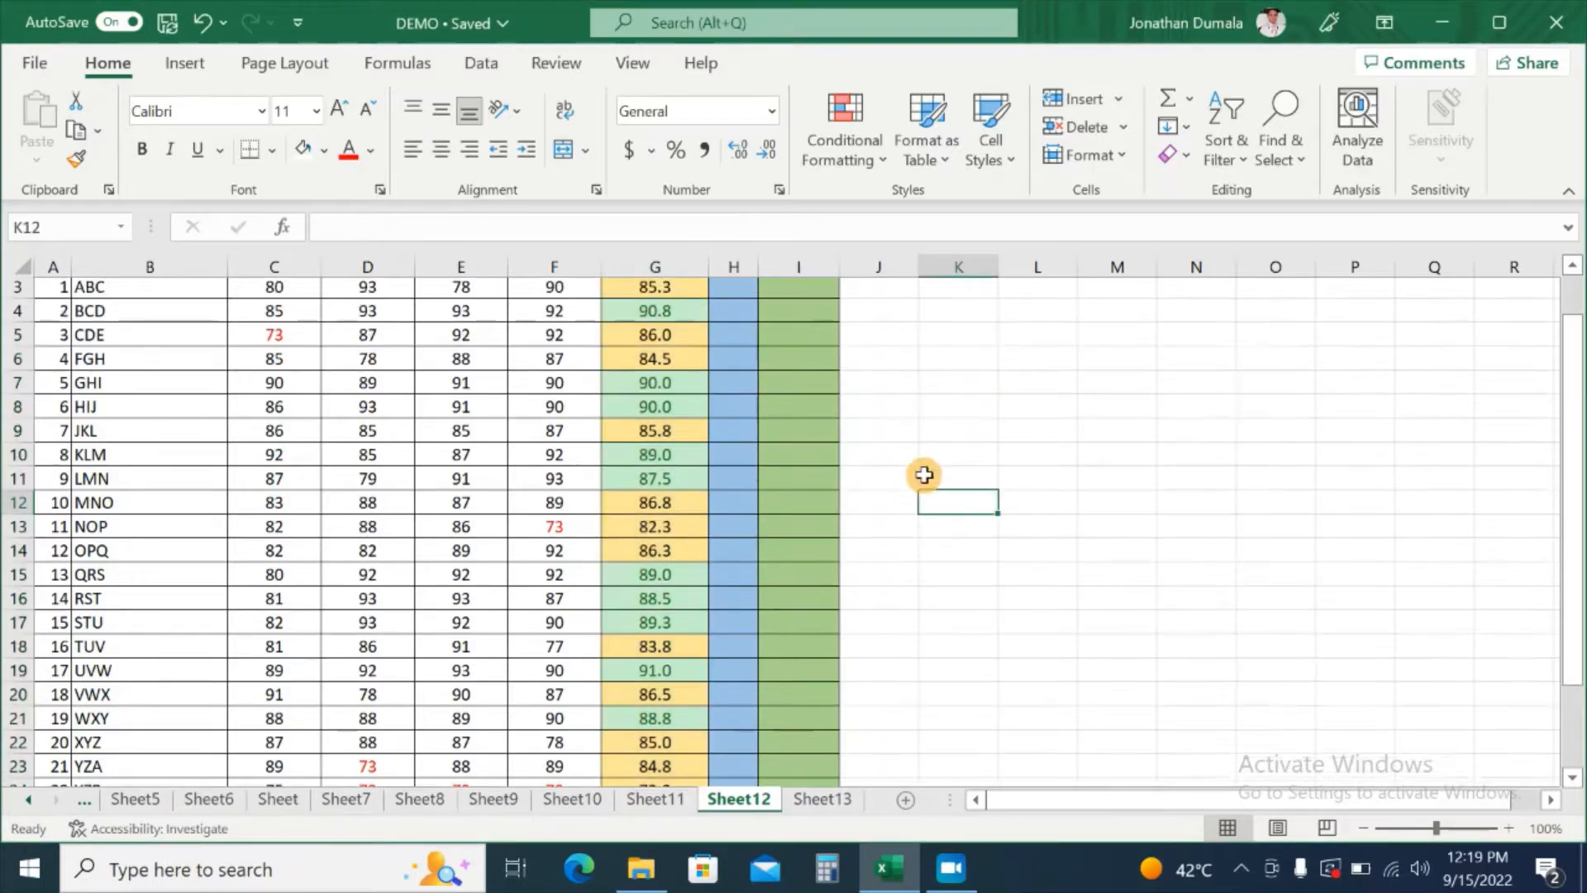
pyautogui.scroll(-1, 923, 475)
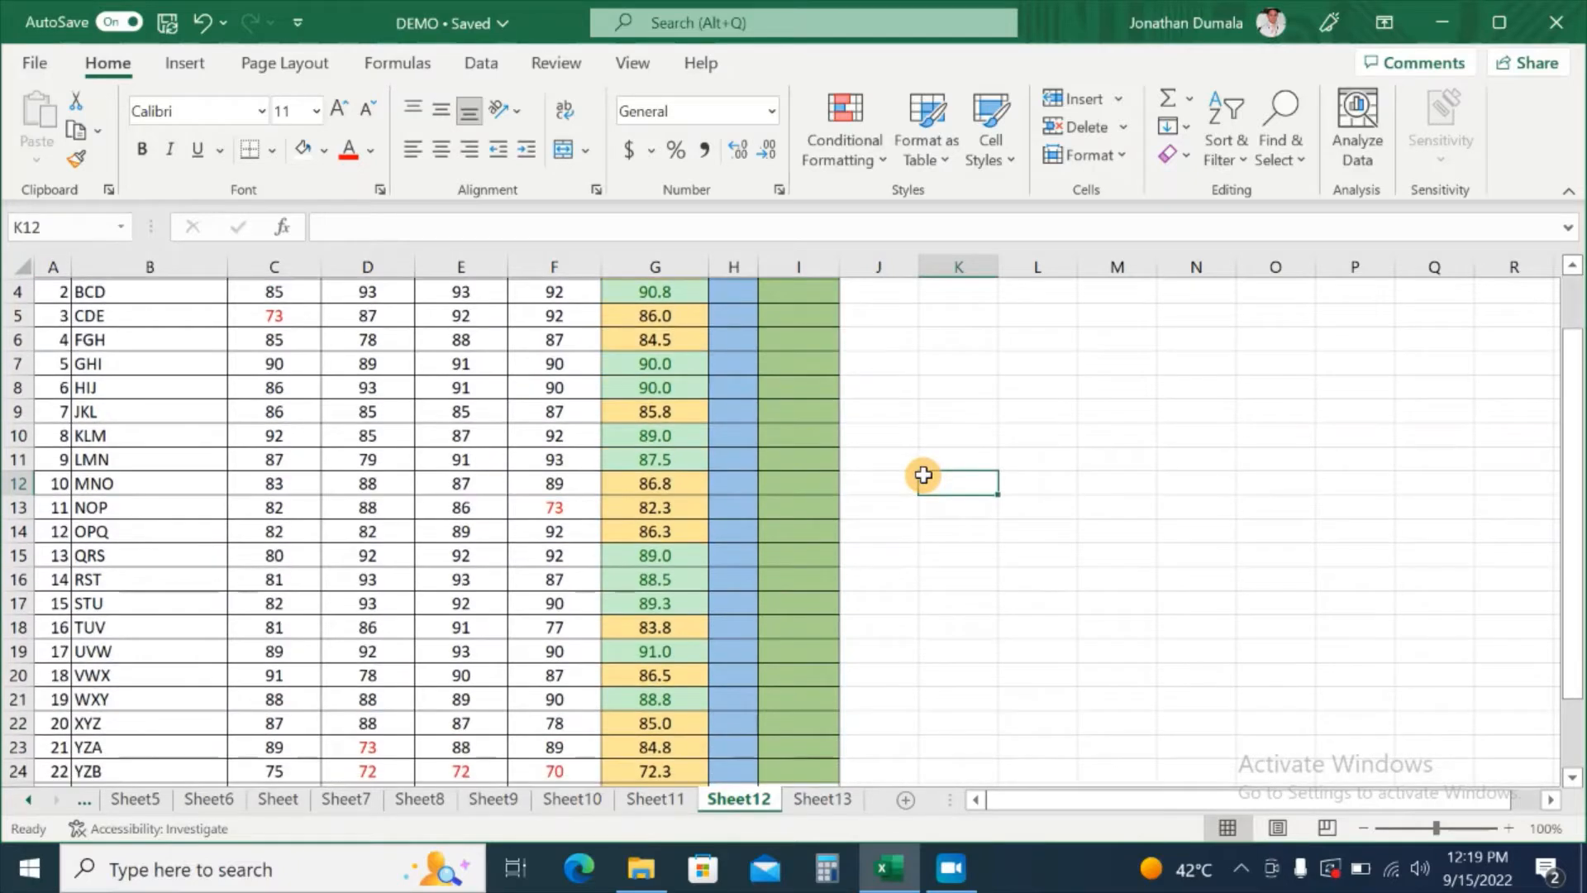
pyautogui.scroll(1, 924, 475)
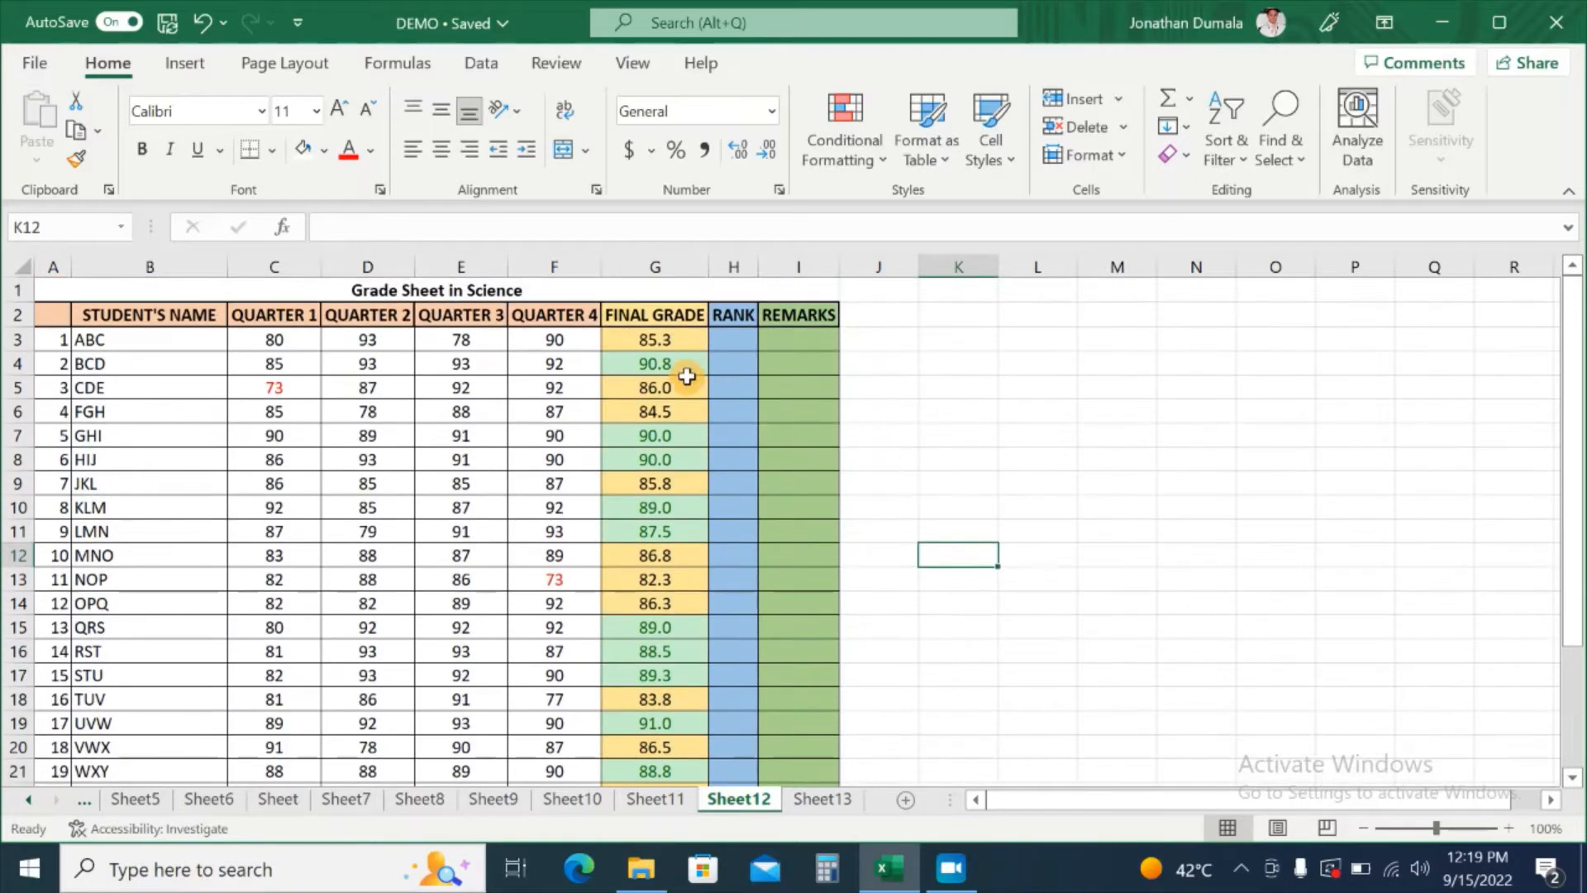
pyautogui.click(683, 368)
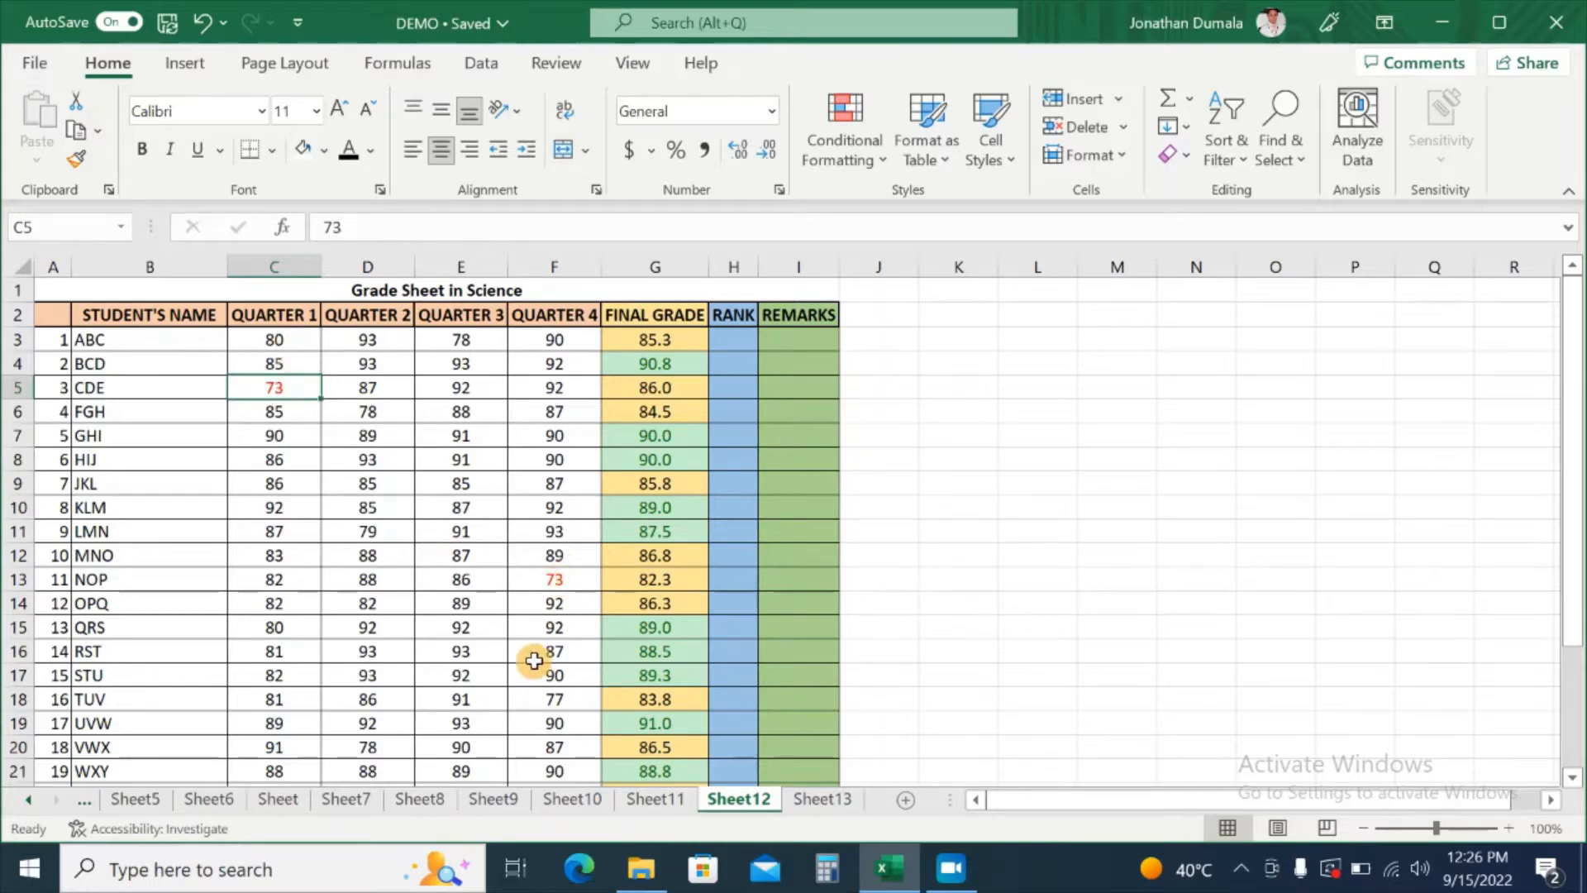
pyautogui.click(873, 162)
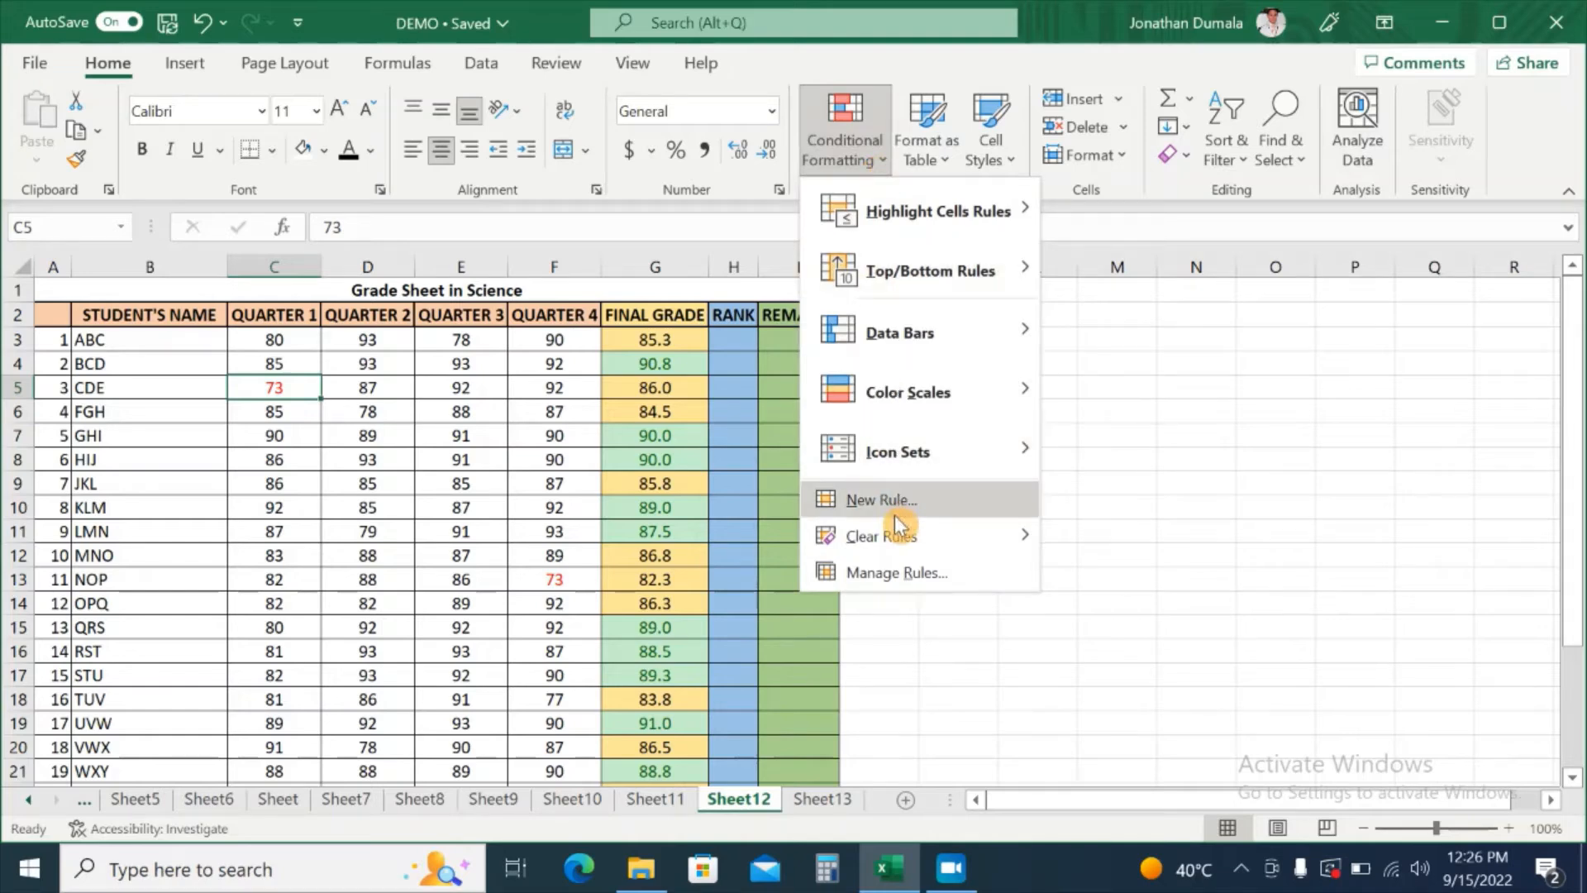
pyautogui.click(901, 502)
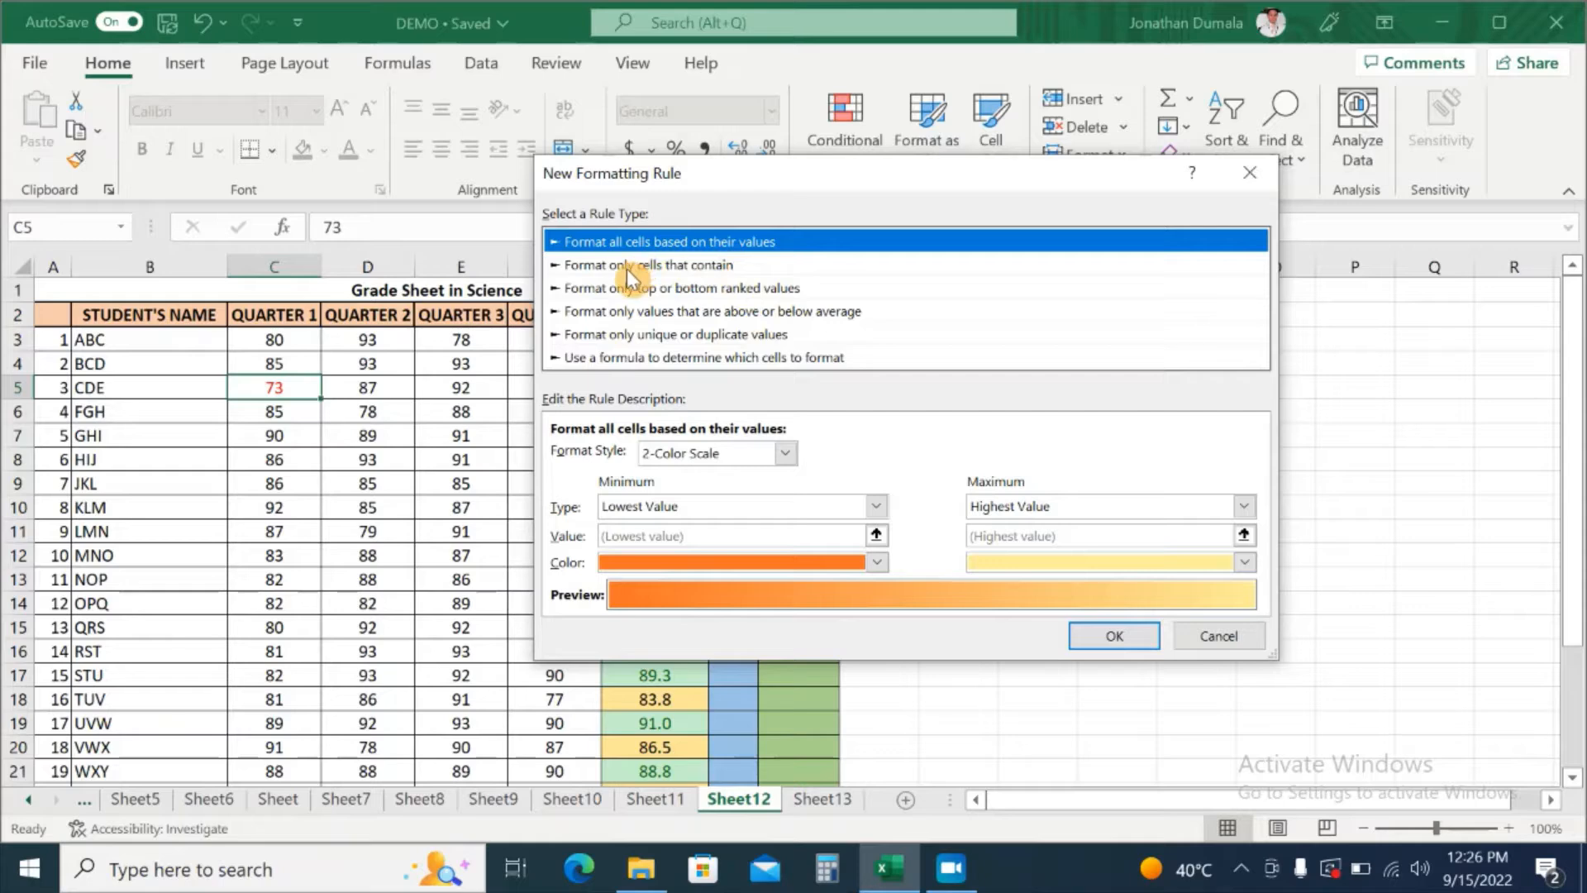
pyautogui.click(682, 266)
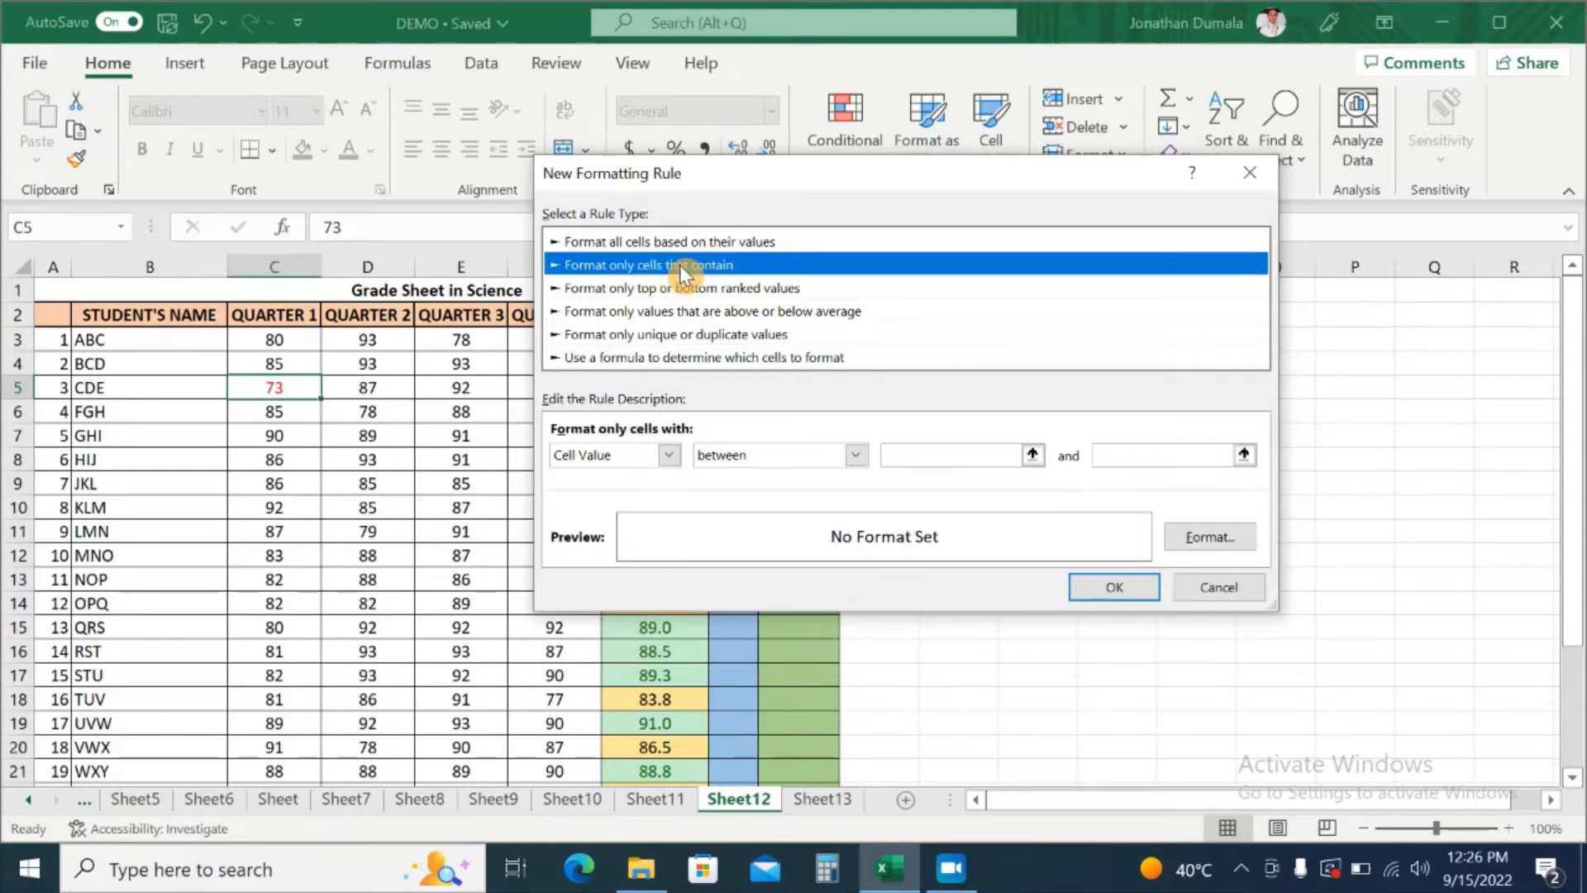
pyautogui.click(856, 455)
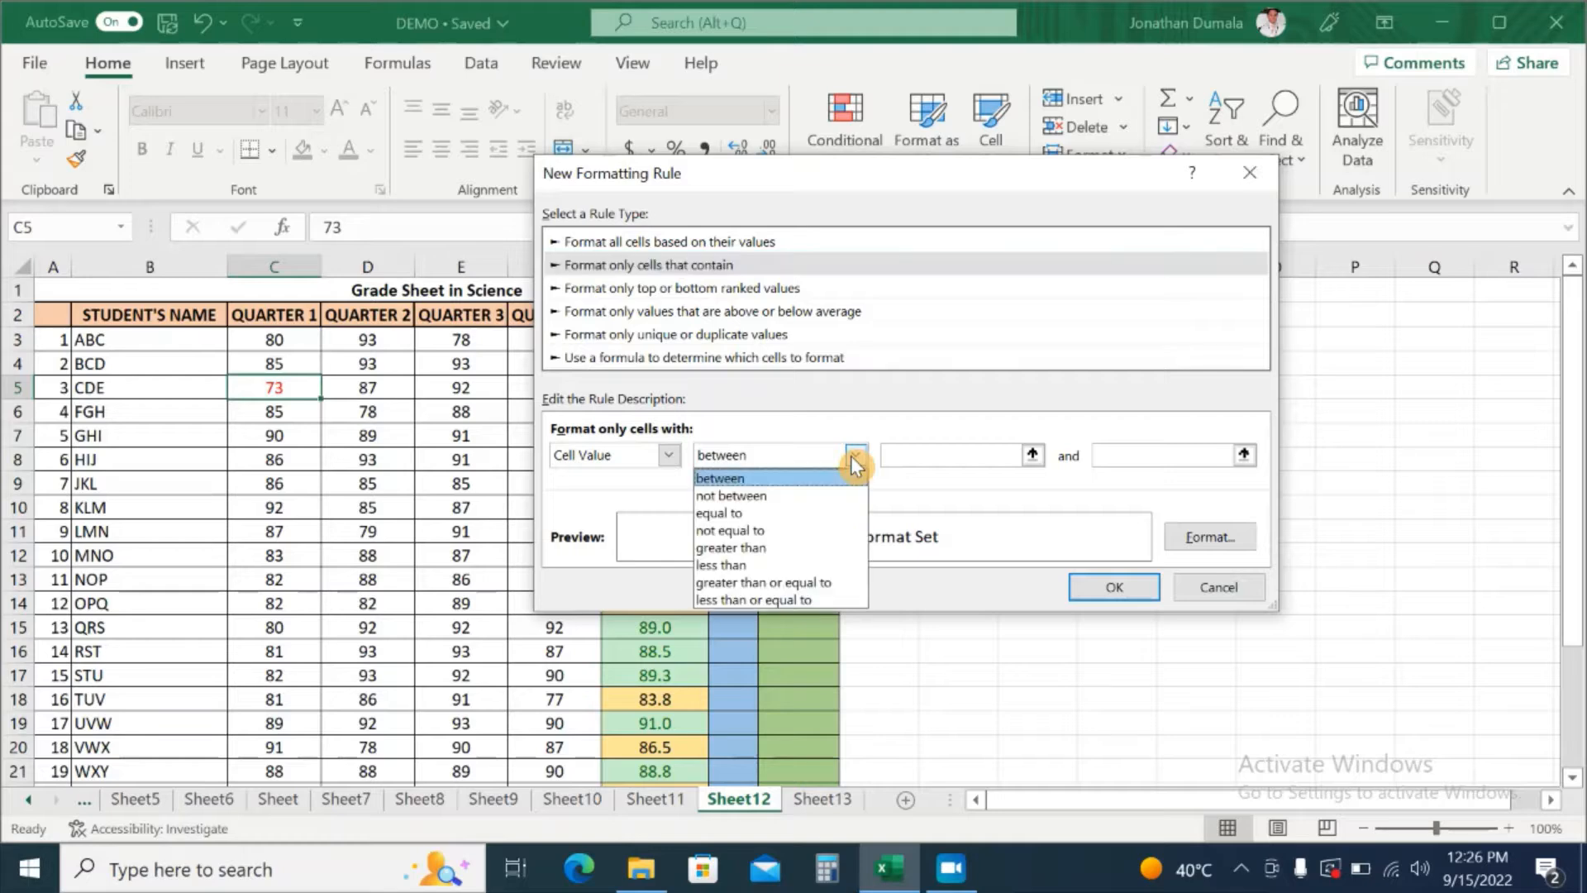
pyautogui.click(748, 568)
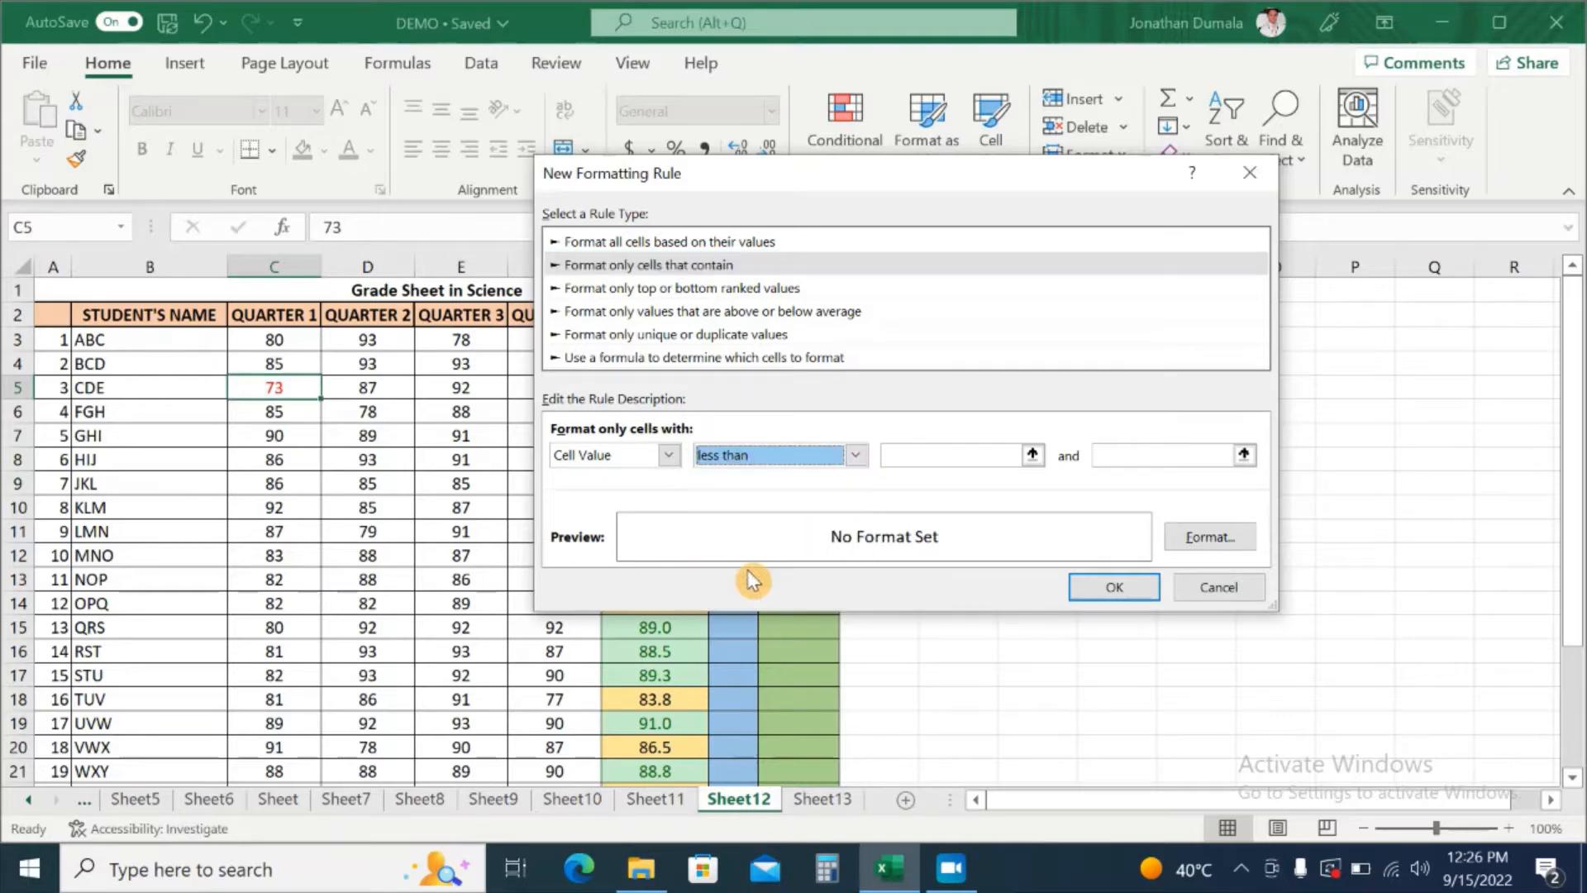
pyautogui.click(939, 454)
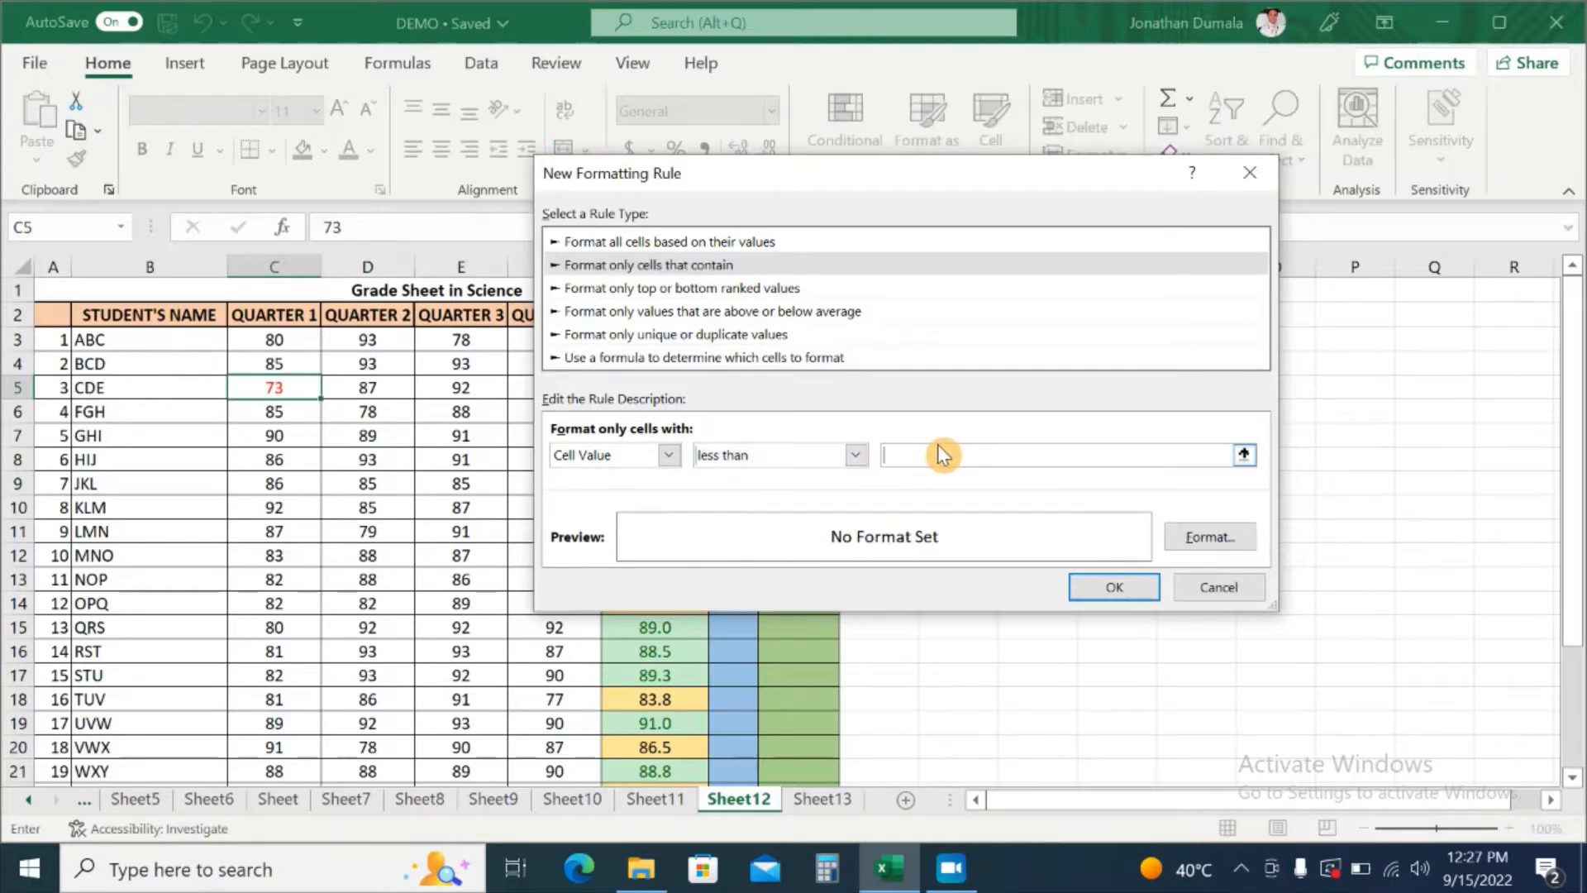
pyautogui.write('75')
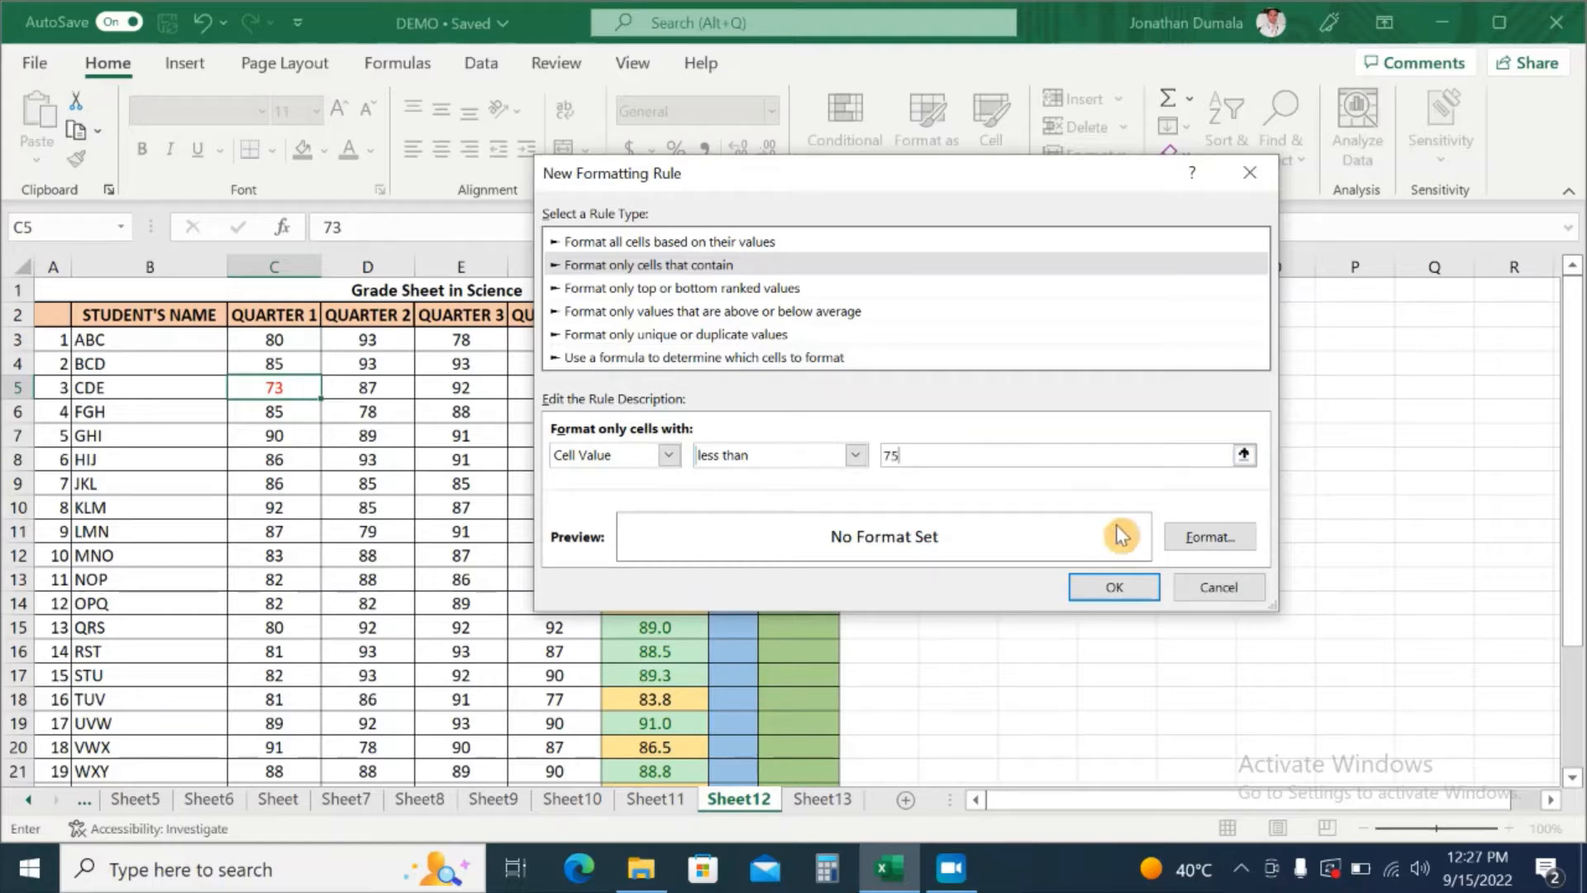
pyautogui.click(1224, 539)
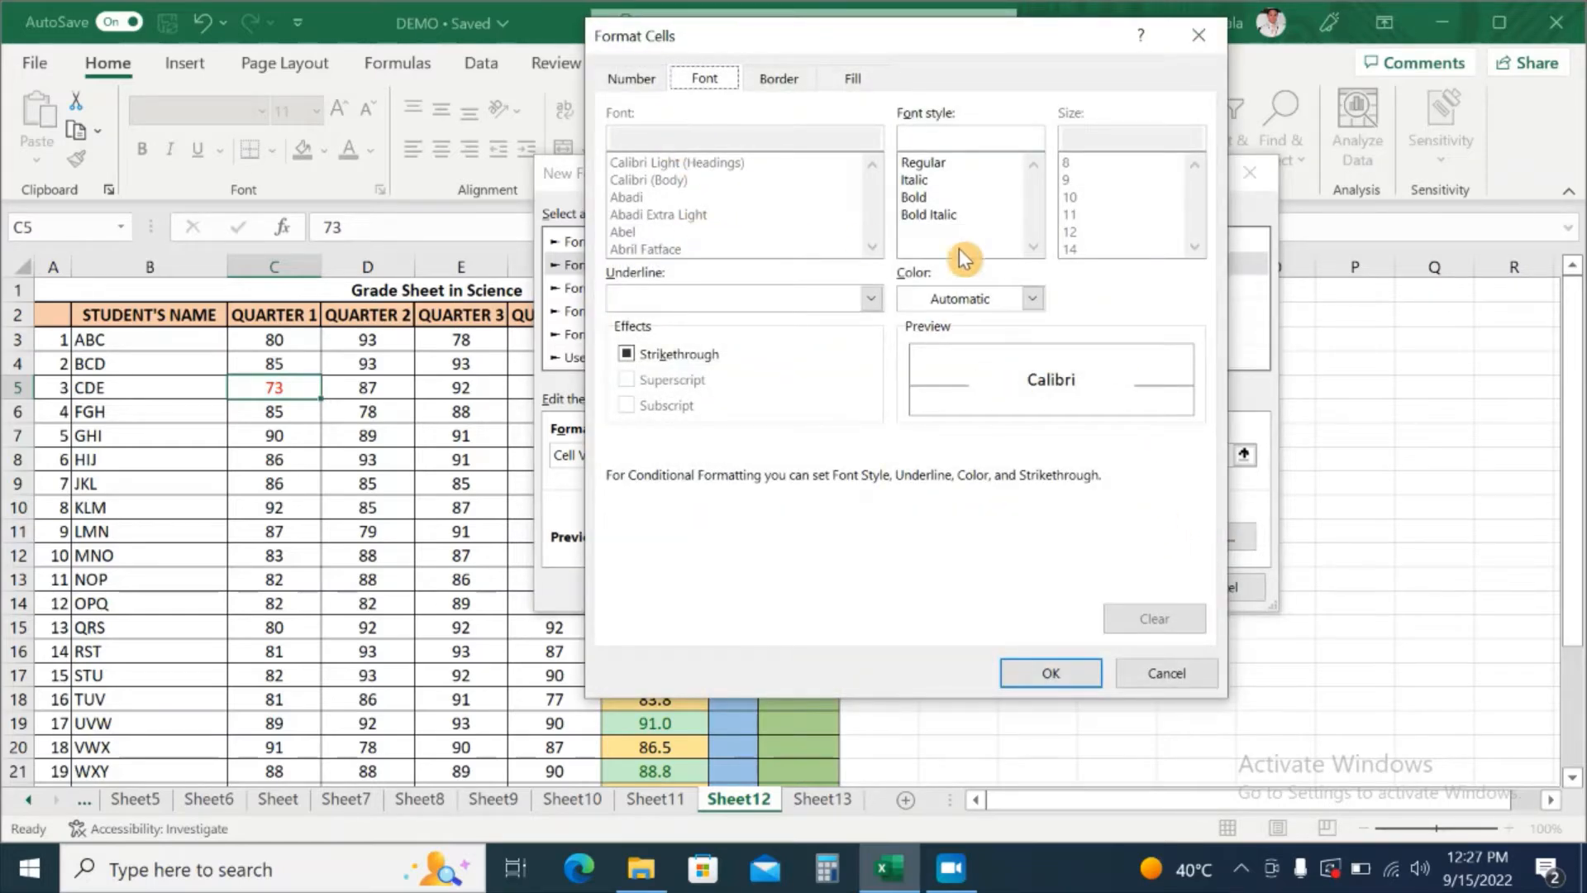
pyautogui.click(917, 181)
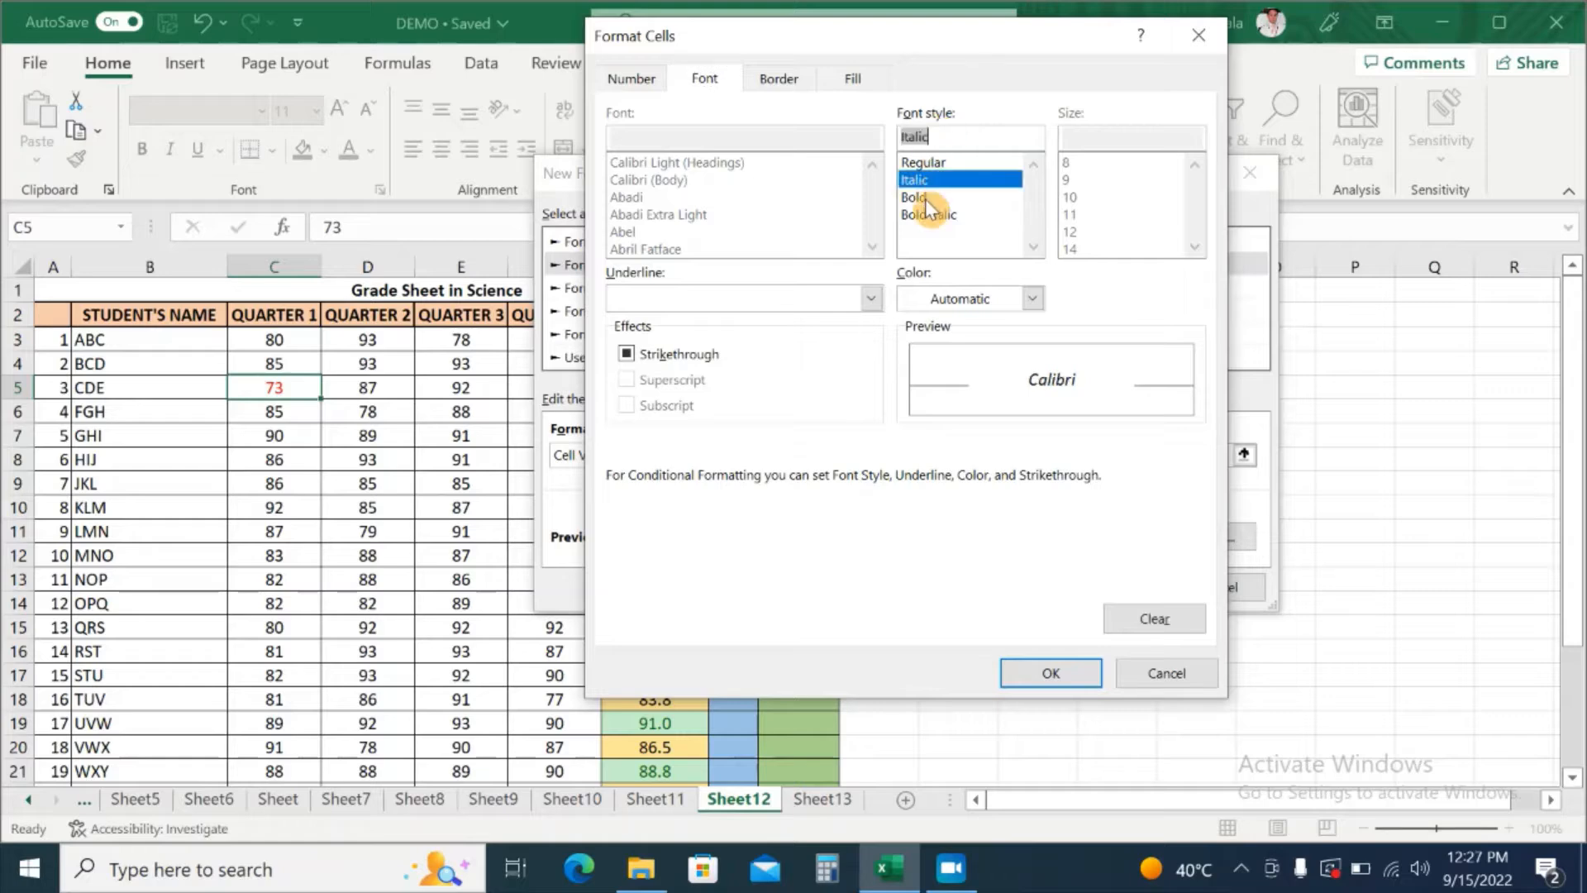
pyautogui.click(924, 200)
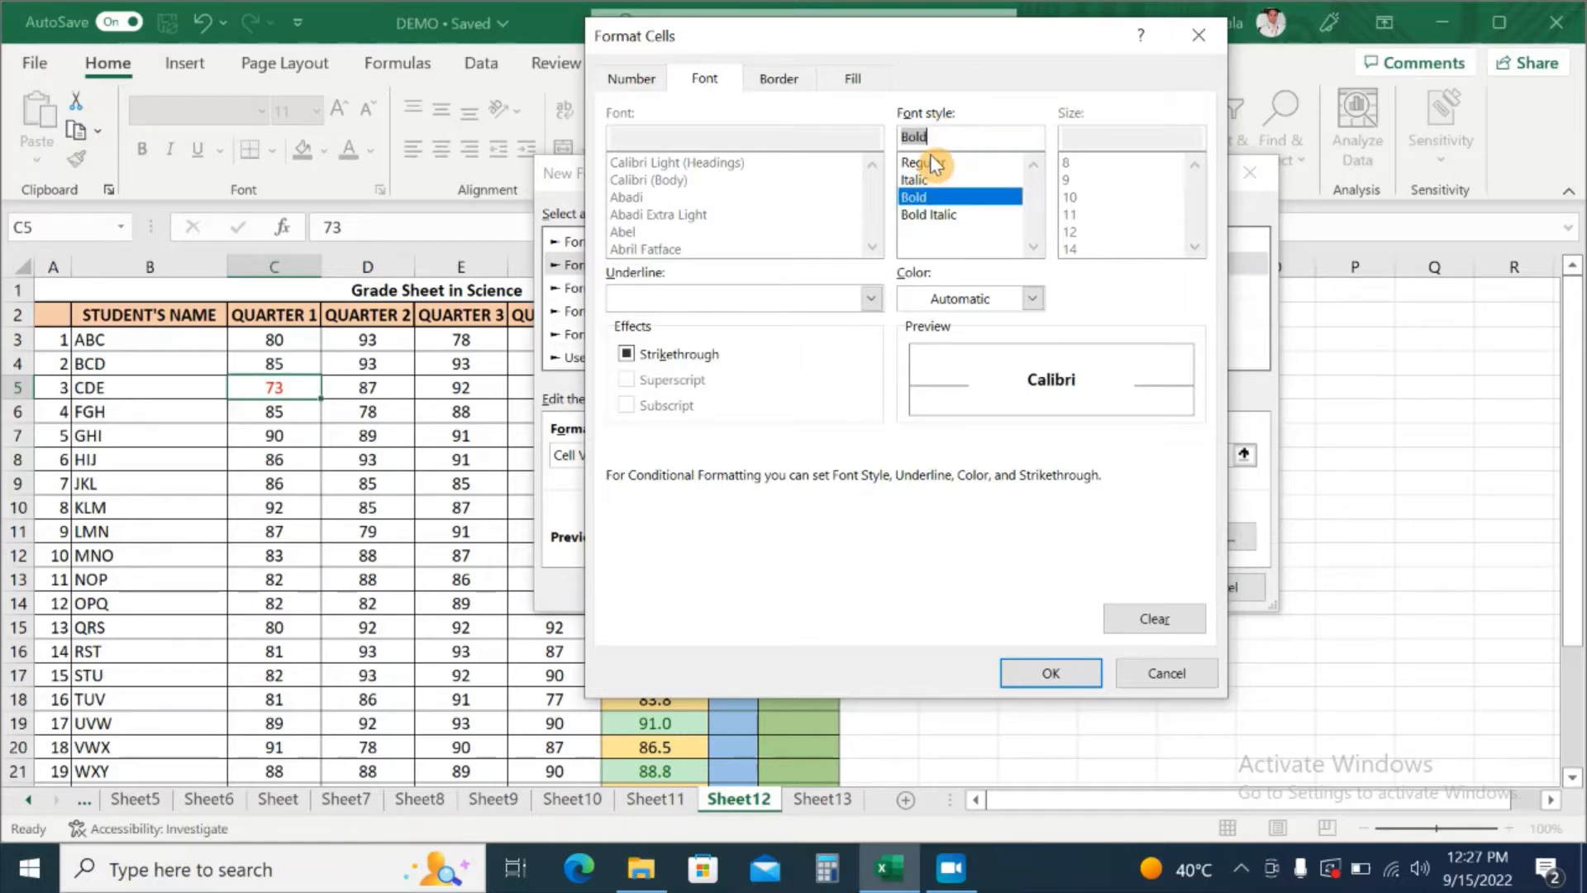
pyautogui.click(925, 181)
pyautogui.click(1035, 301)
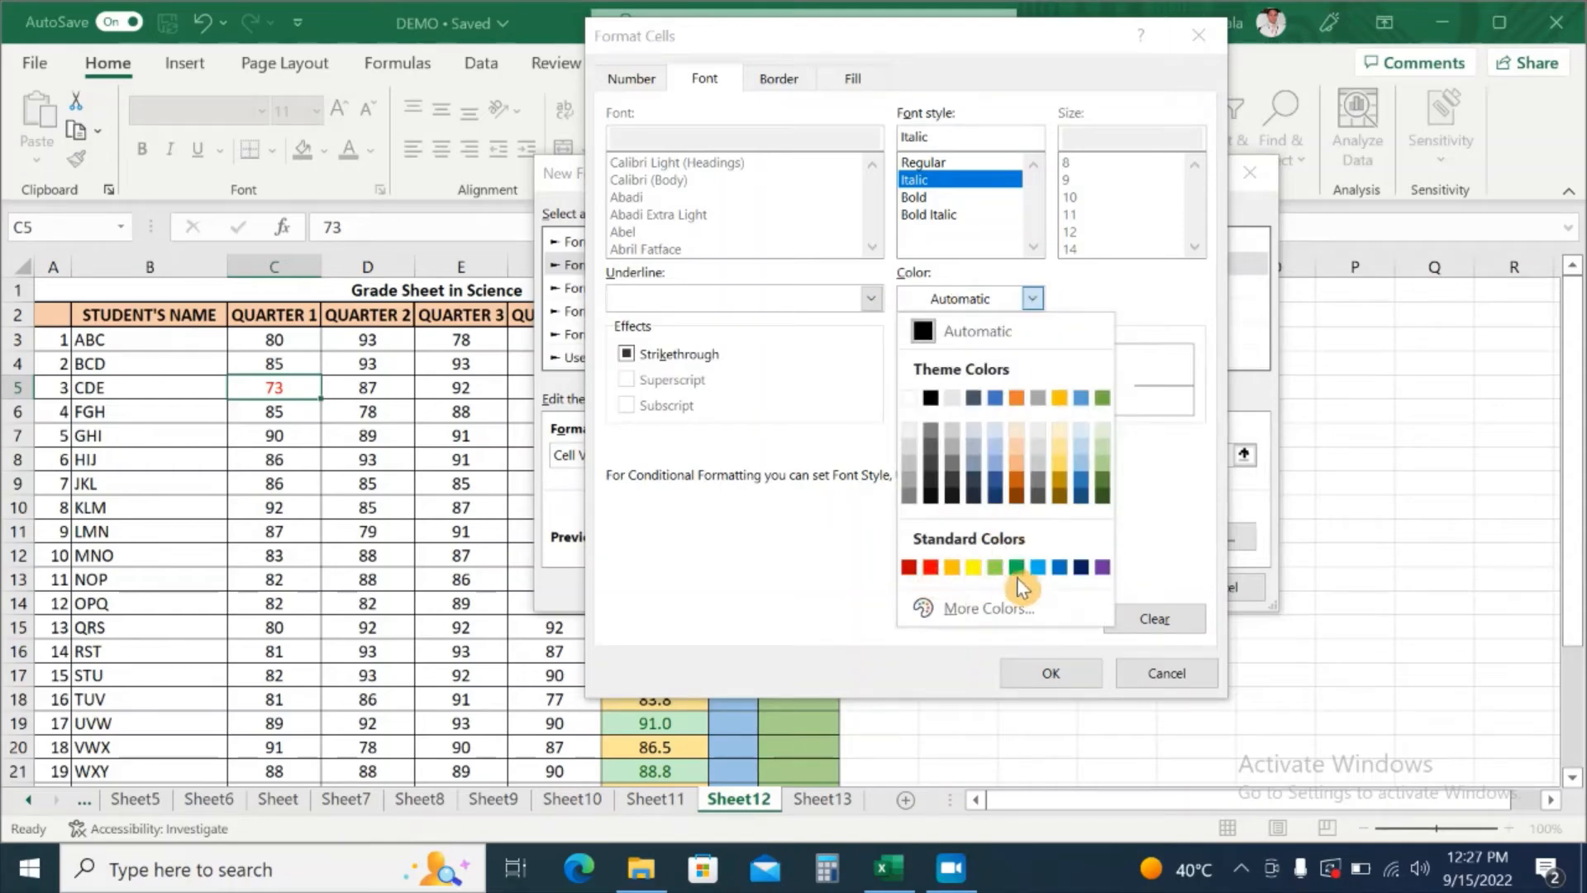
pyautogui.click(850, 641)
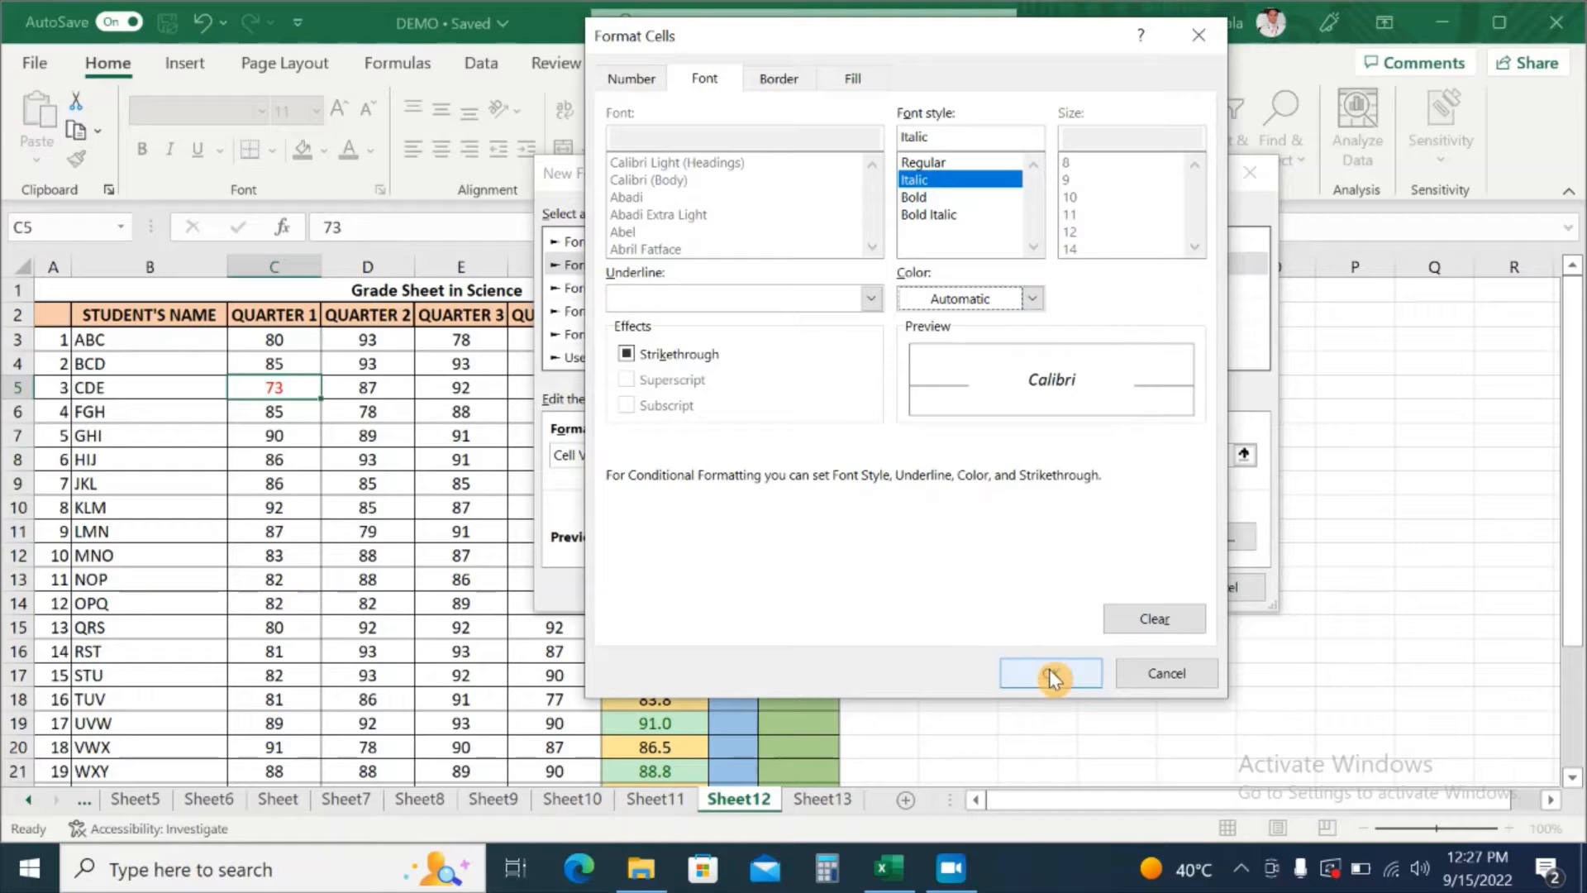
pyautogui.click(1186, 676)
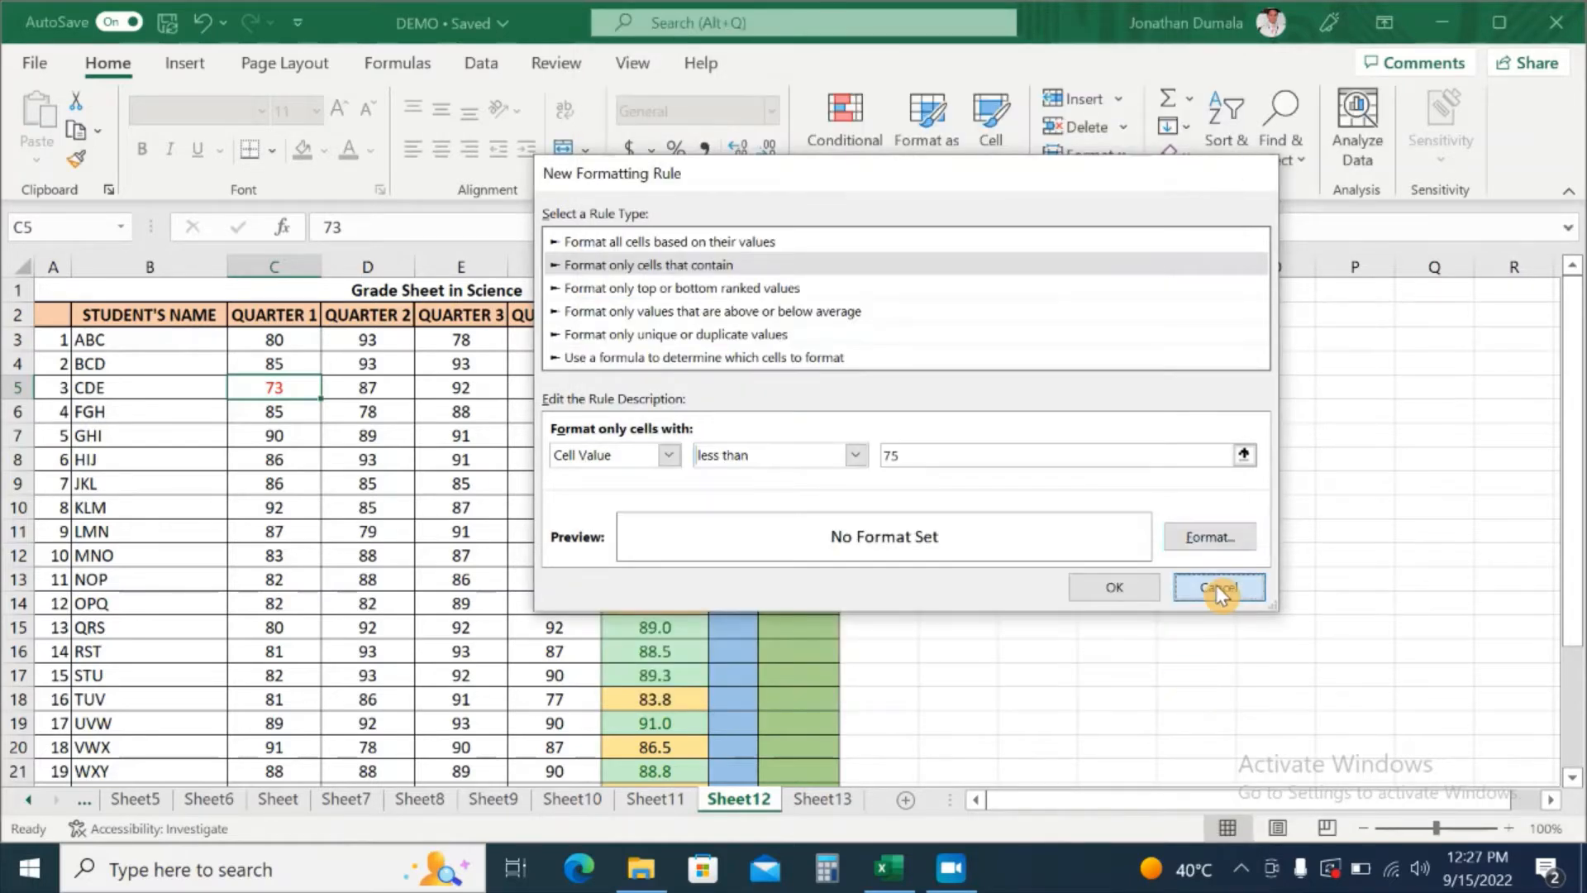
pyautogui.click(1218, 589)
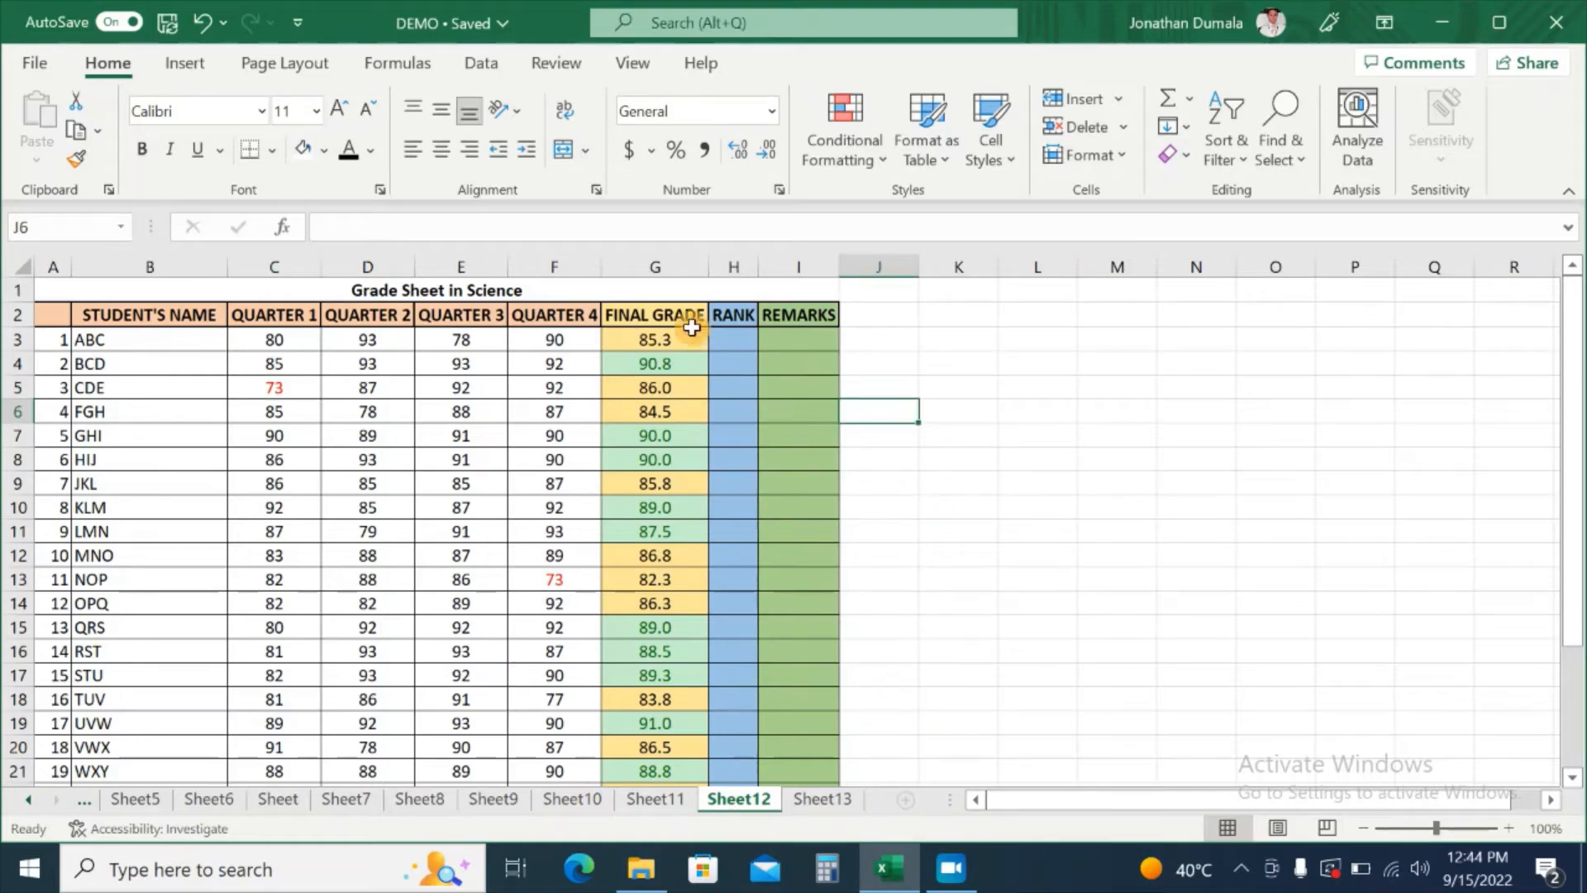
# Enter =RANK(G3,$G$3:$G$24) in H3 to rank student ABC's final grade, with the grade range locked as absolute
pyautogui.click(733, 341)
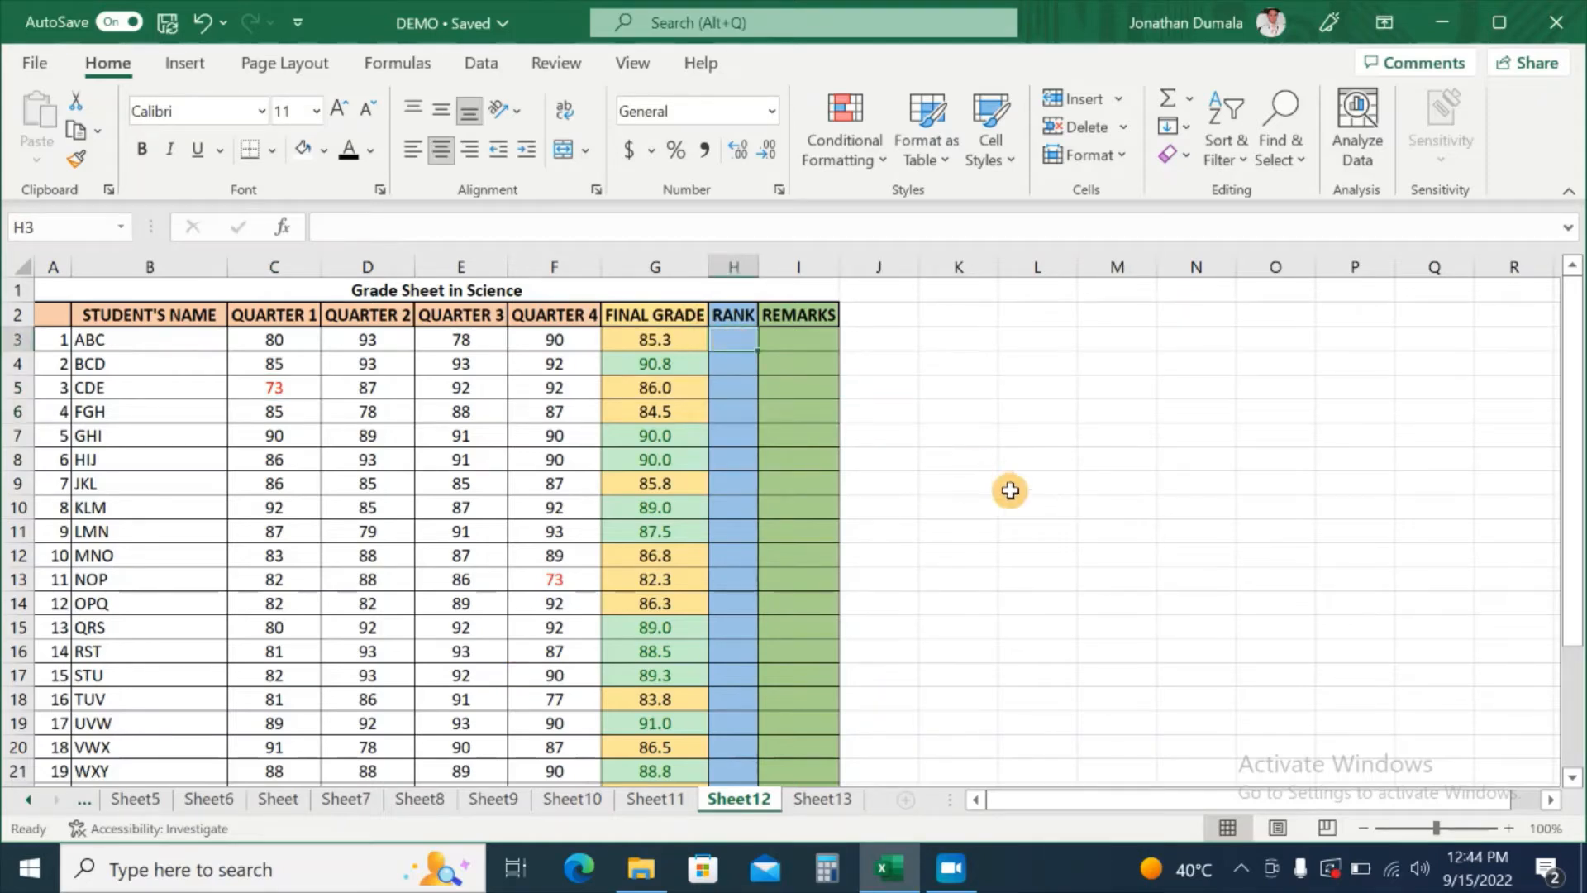
pyautogui.write('=')
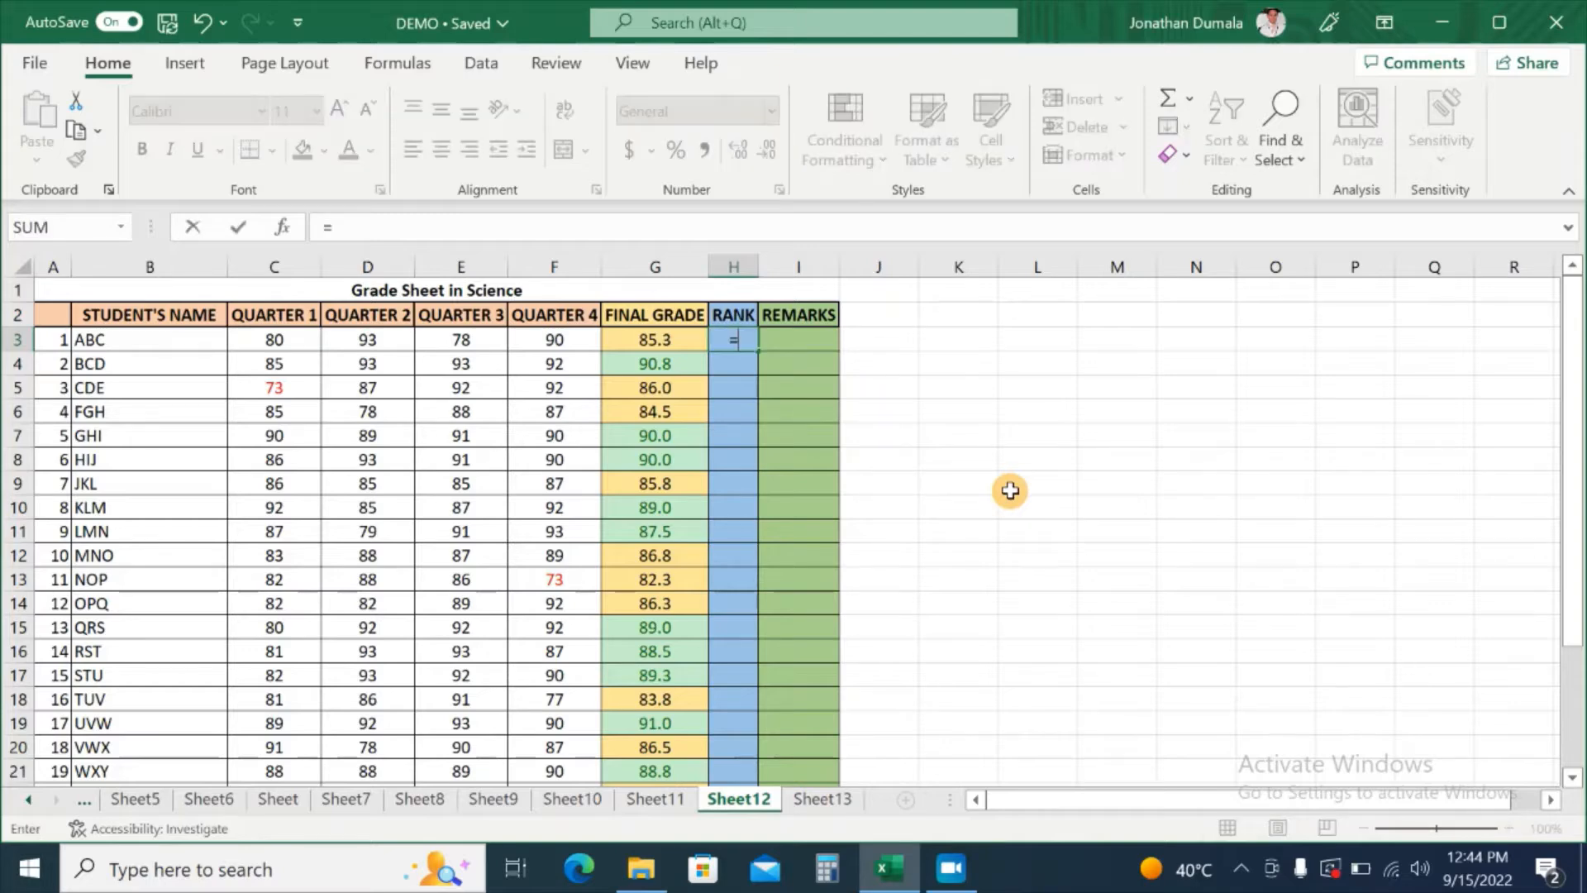
pyautogui.write('RANK')
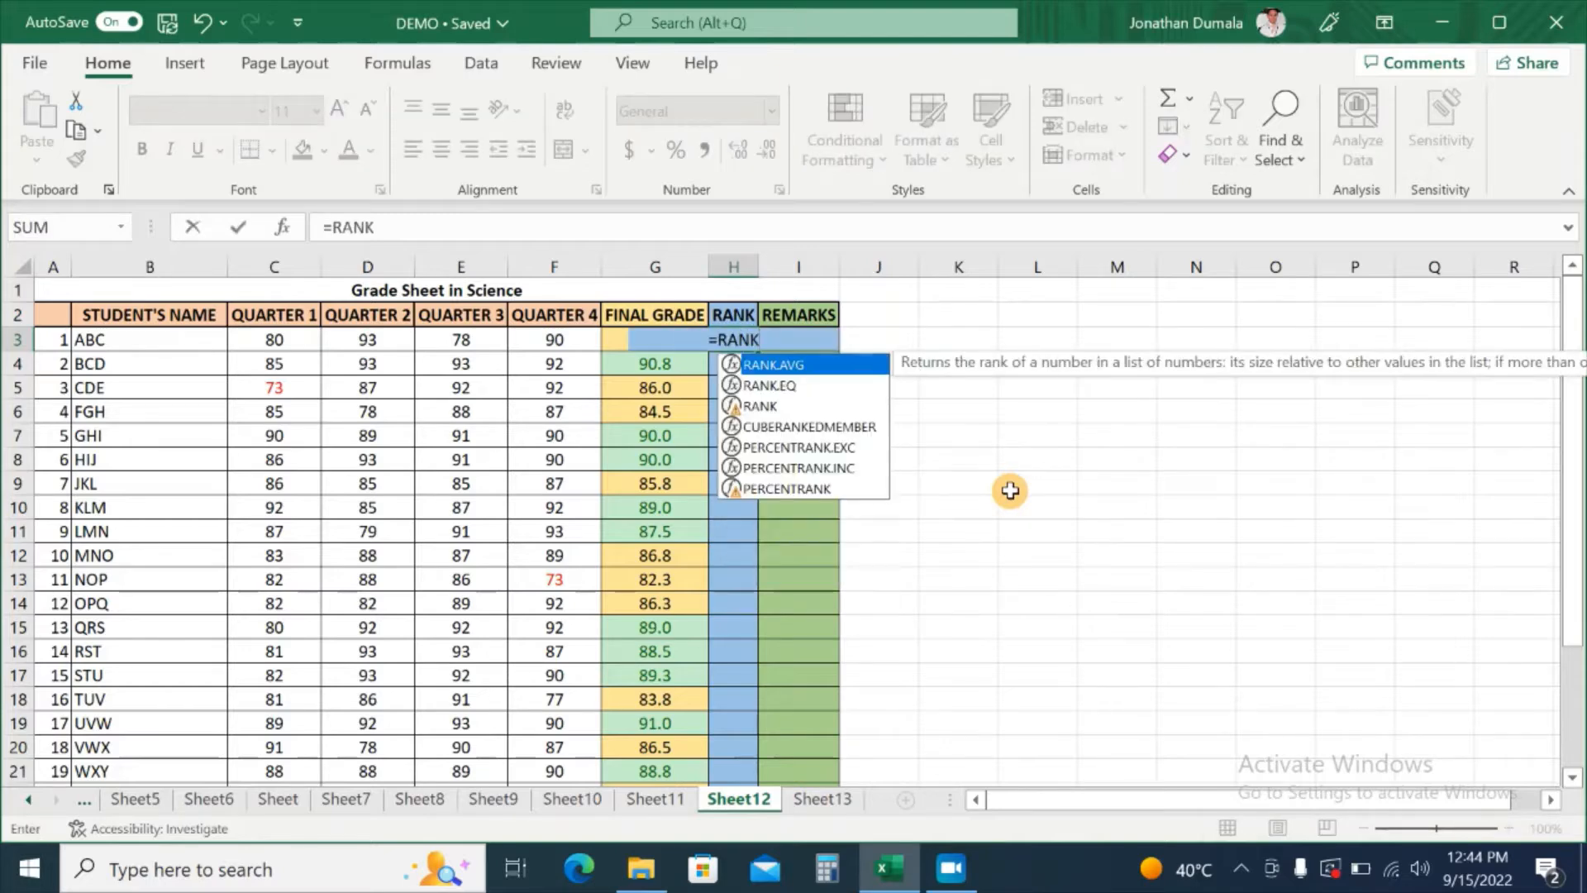
pyautogui.write('(')
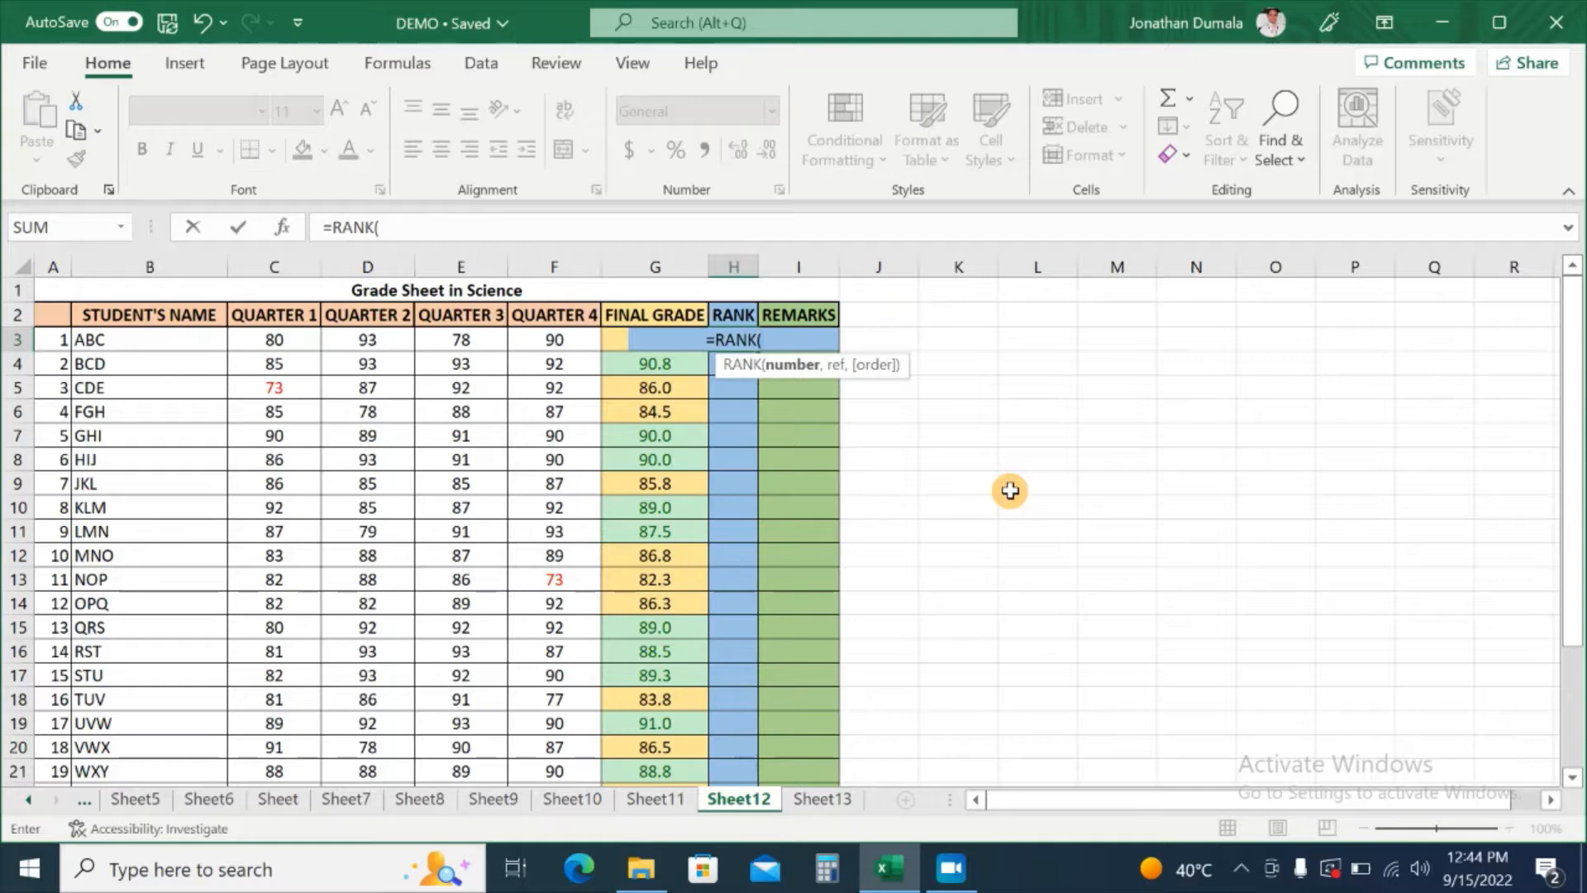
pyautogui.click(615, 339)
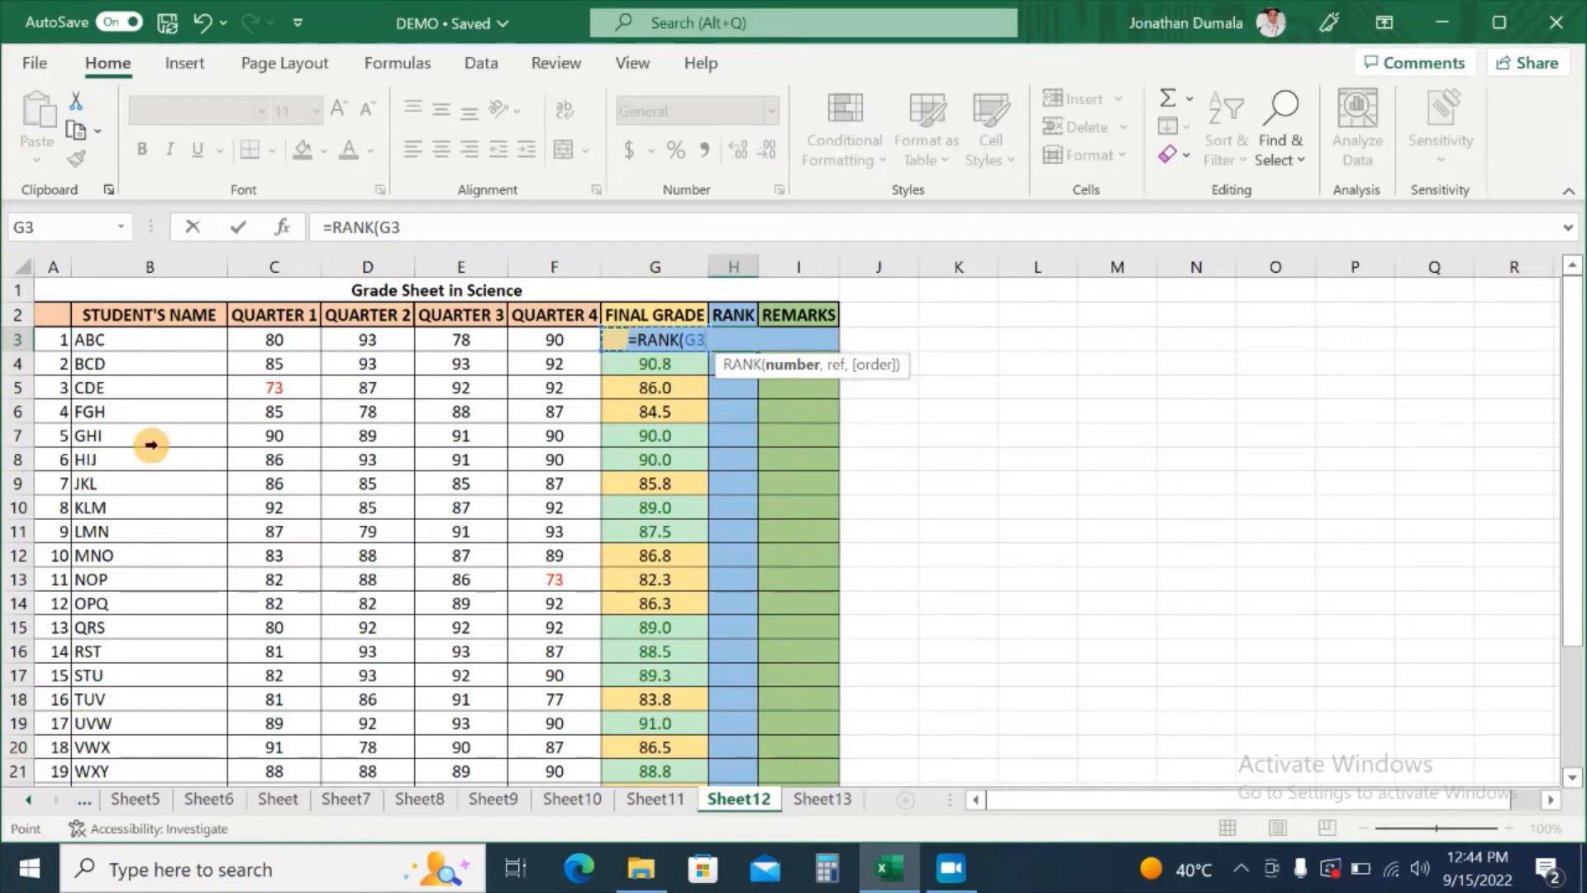
pyautogui.write(',')
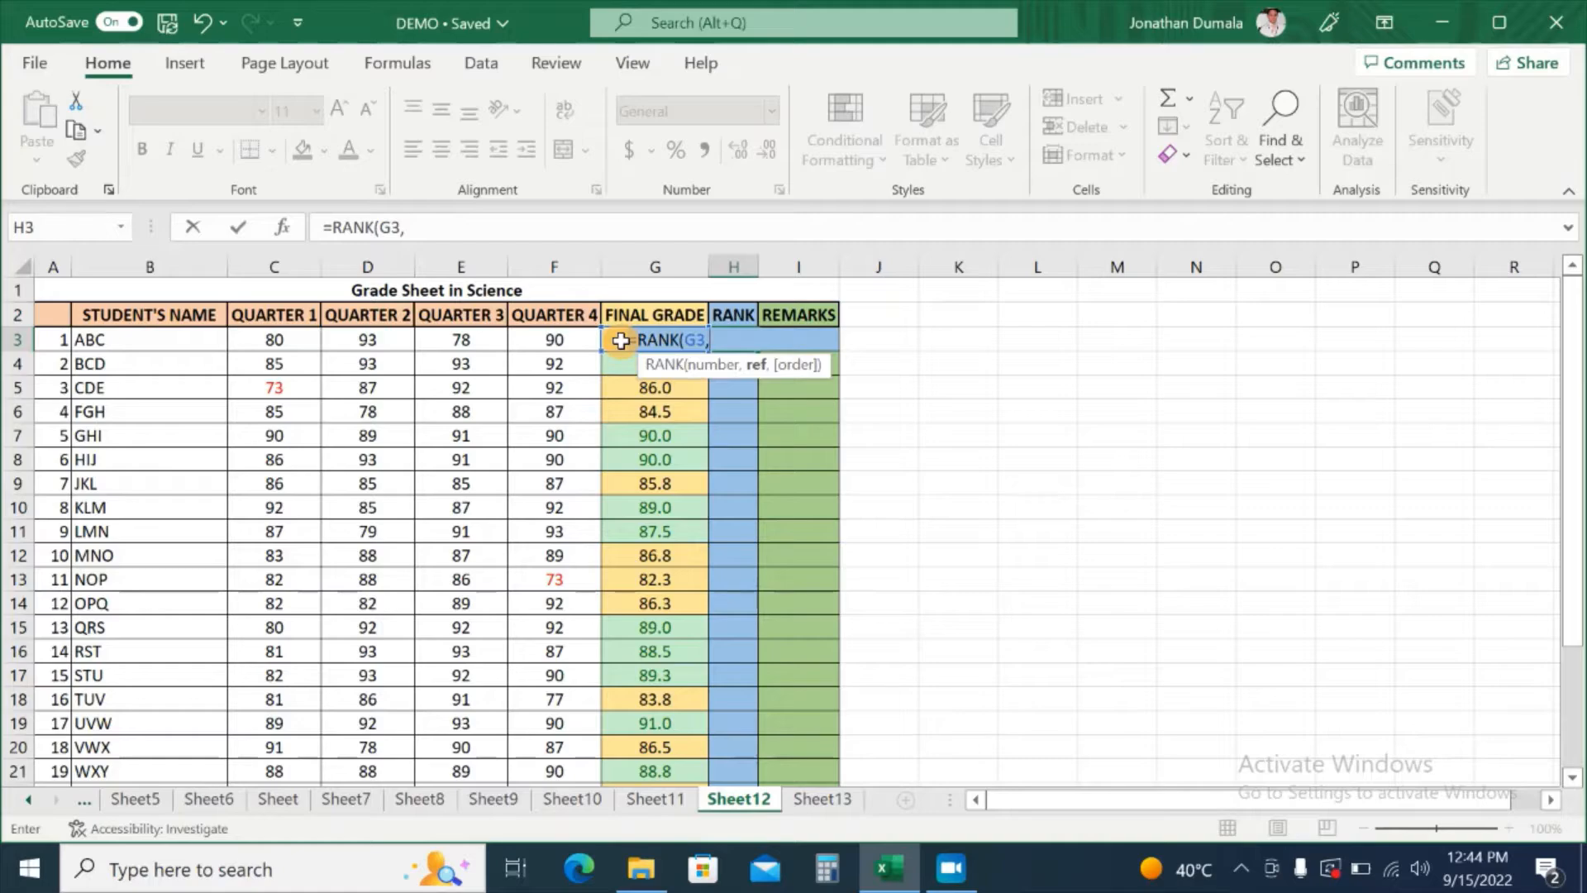
pyautogui.click(621, 340)
pyautogui.moveTo(621, 340); pyautogui.dragTo(667, 696)
pyautogui.scroll(2, 687, 637)
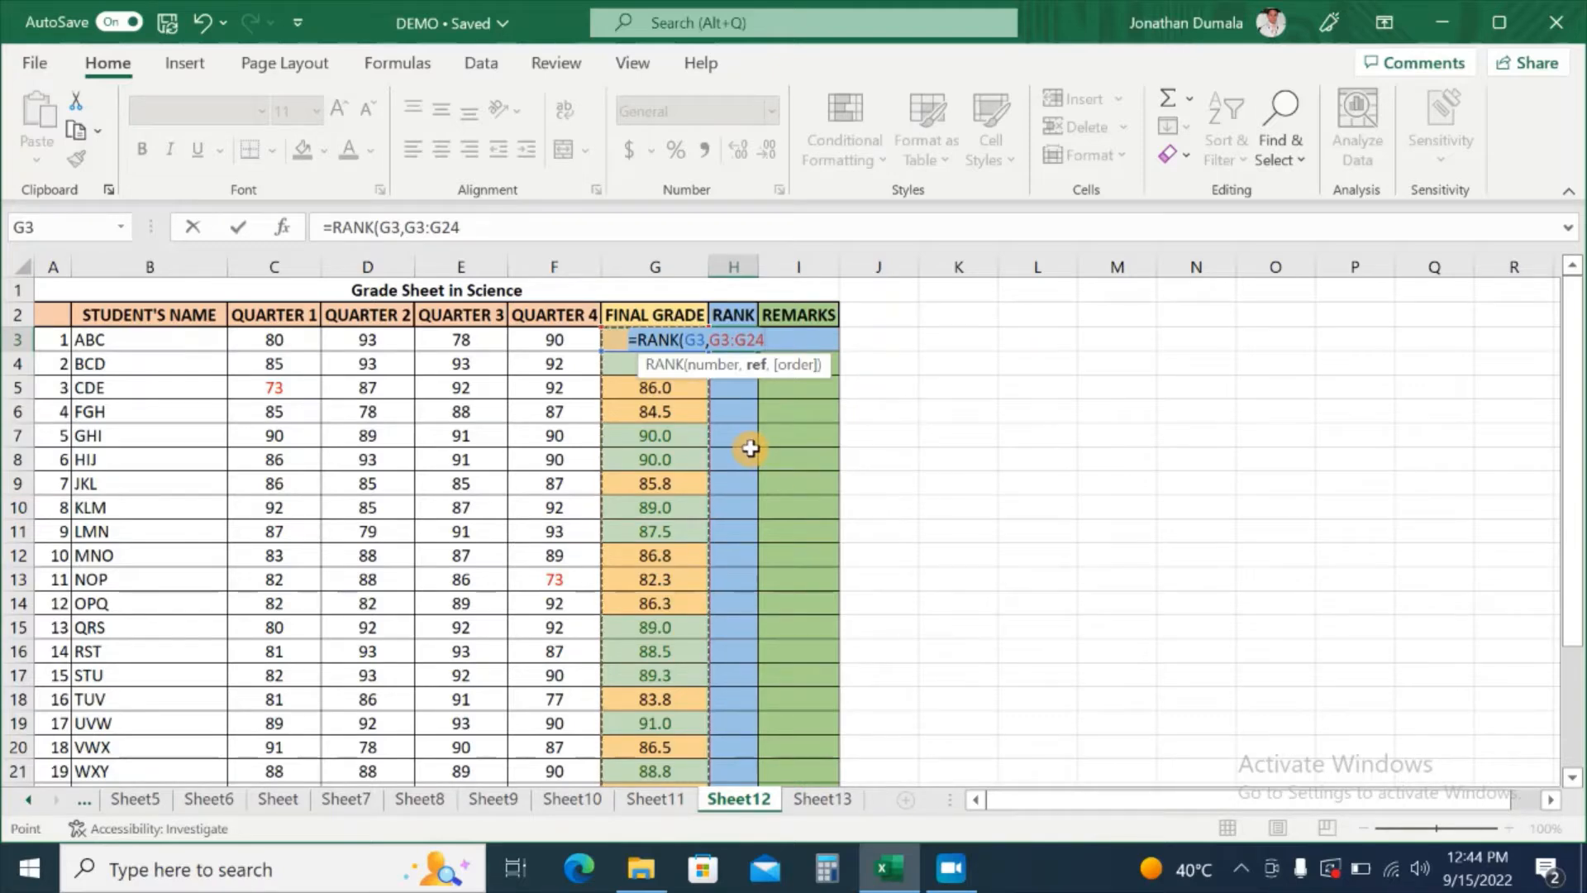
pyautogui.press('F4')
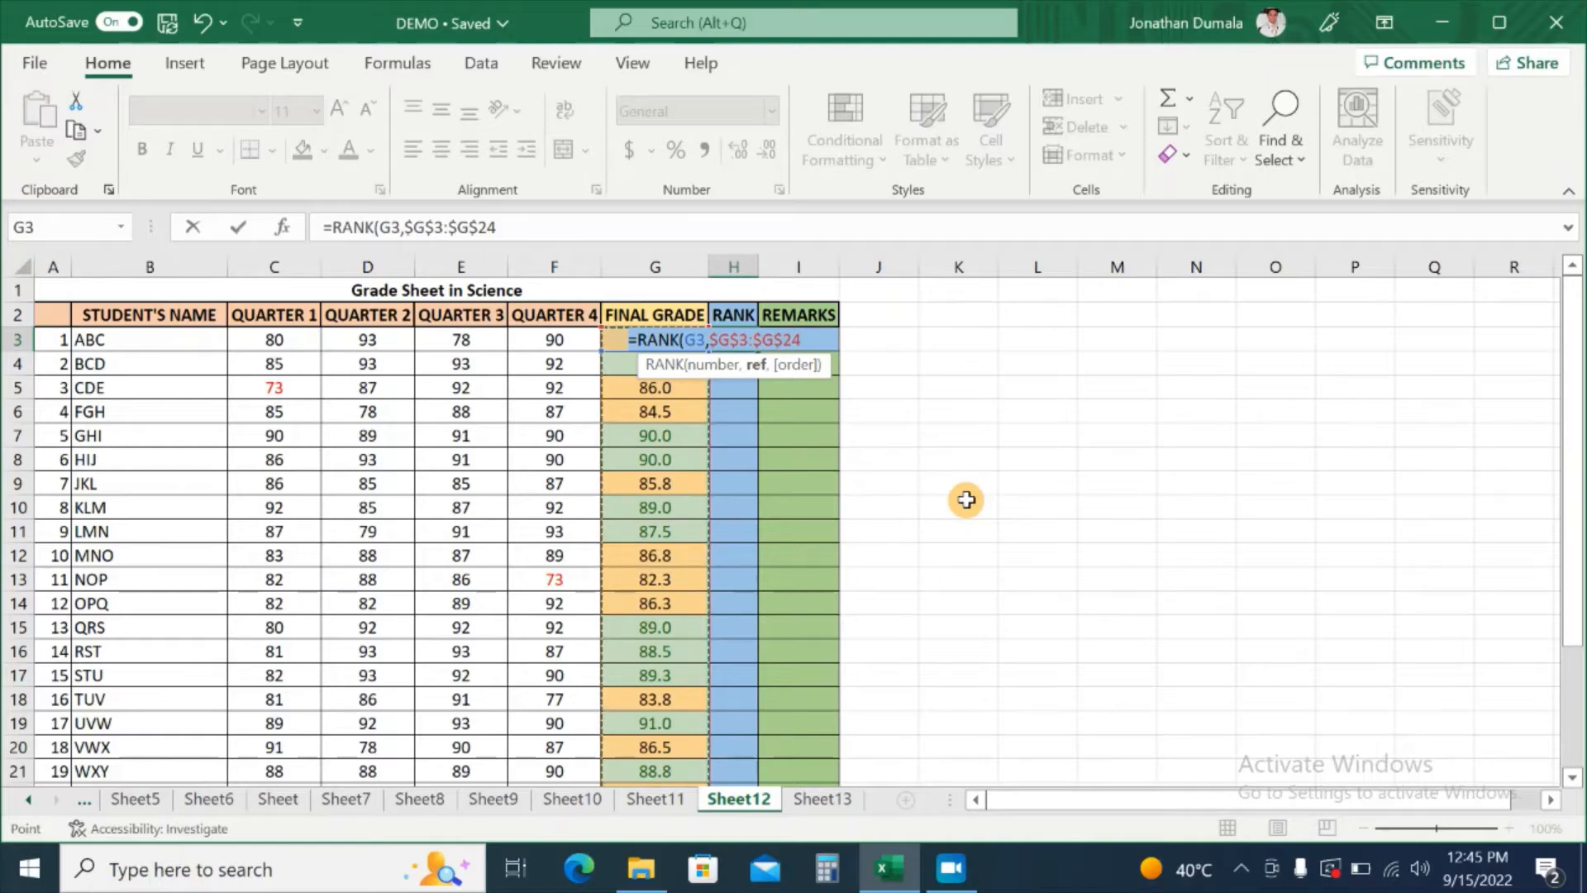
pyautogui.write(')')
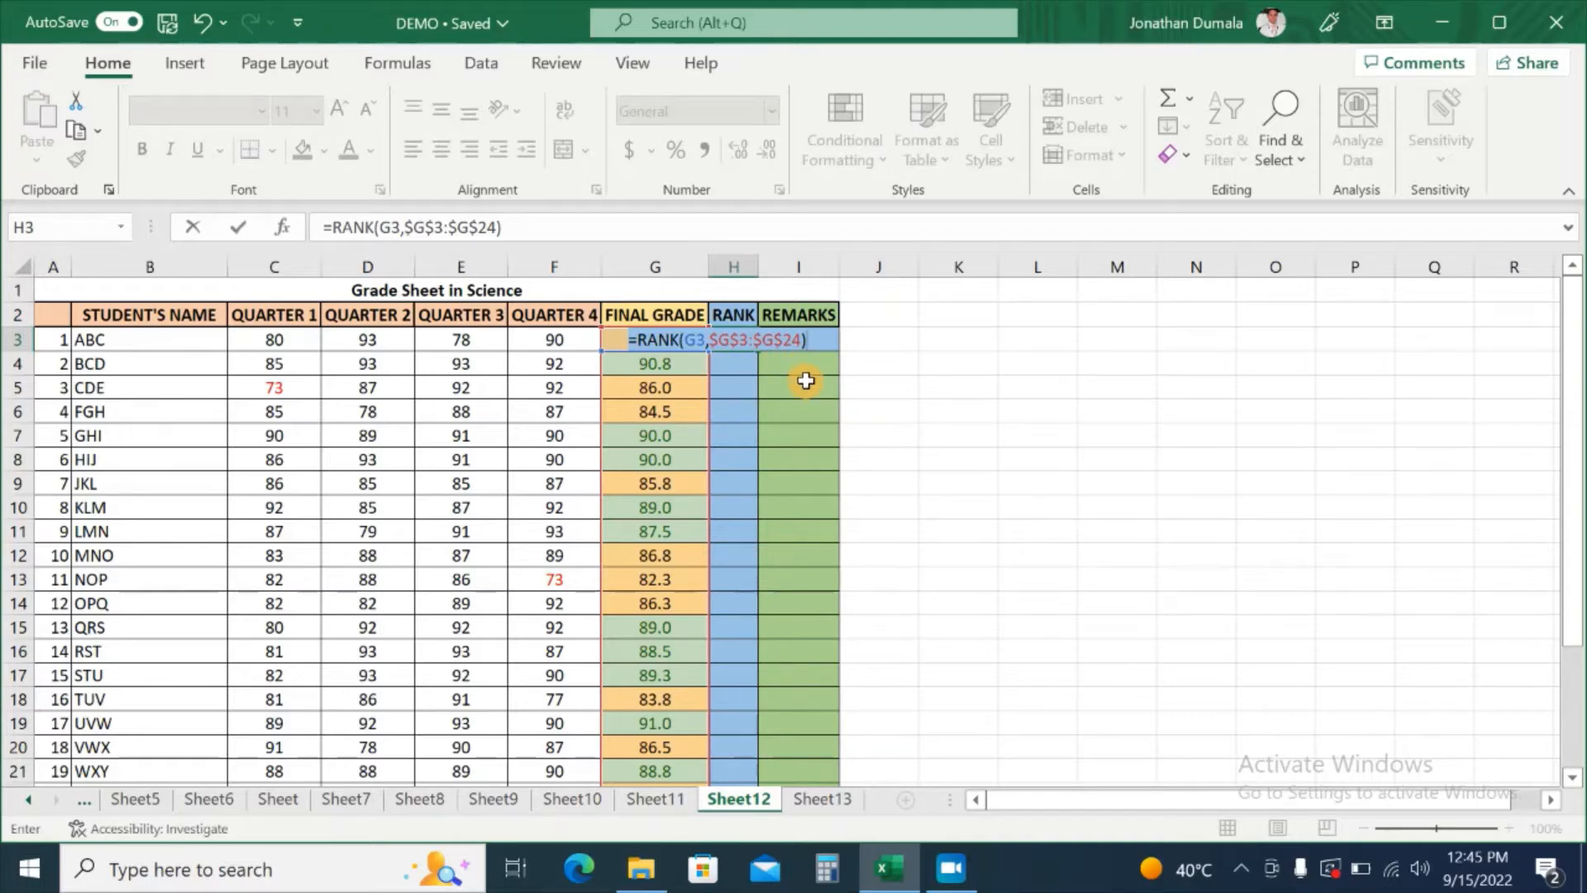
pyautogui.press('Return')
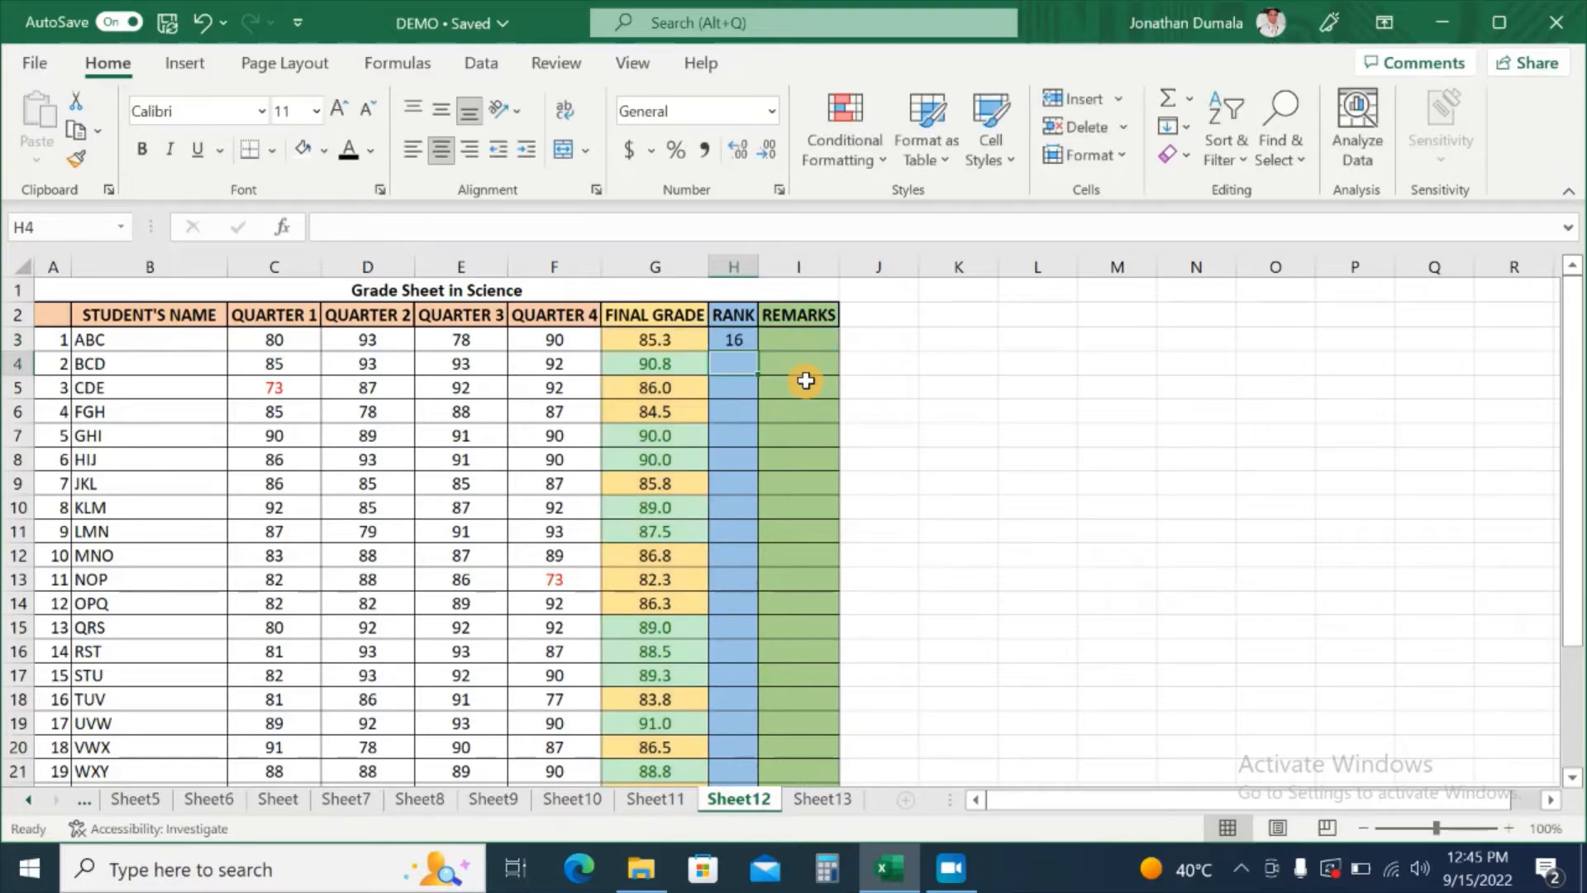
# Fill the H3 rank formula down the Rank column through H24
pyautogui.click(749, 342)
pyautogui.moveTo(751, 344); pyautogui.dragTo(757, 741)
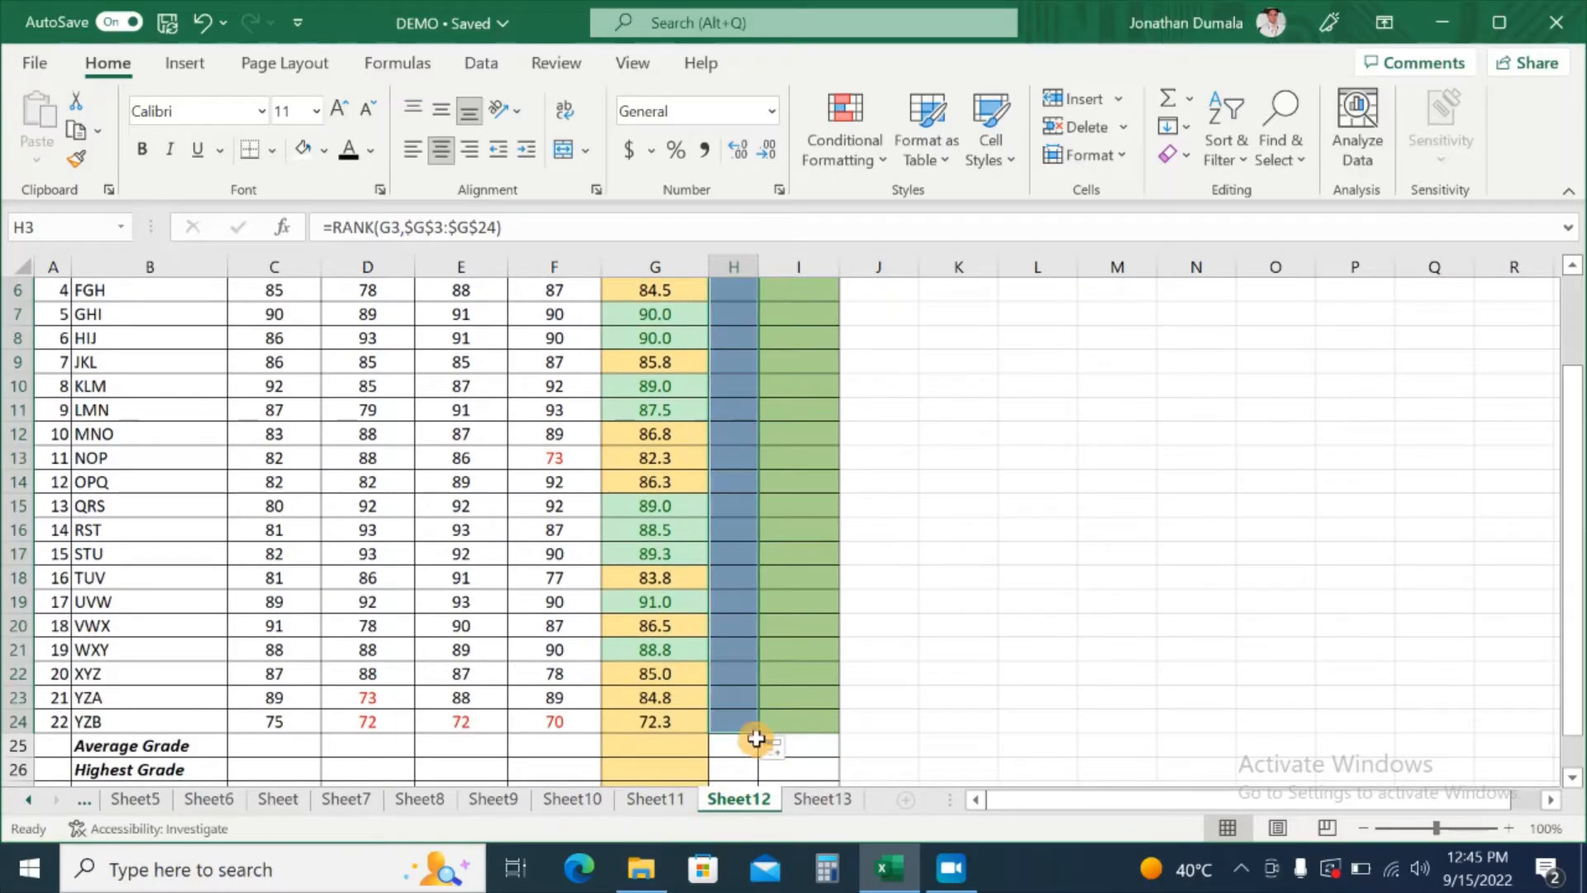
pyautogui.click(926, 710)
# Examine the Rank column against the final grades, checking the formulas for students UVW, BCD, GHI and HIJ
pyautogui.scroll(2, 926, 711)
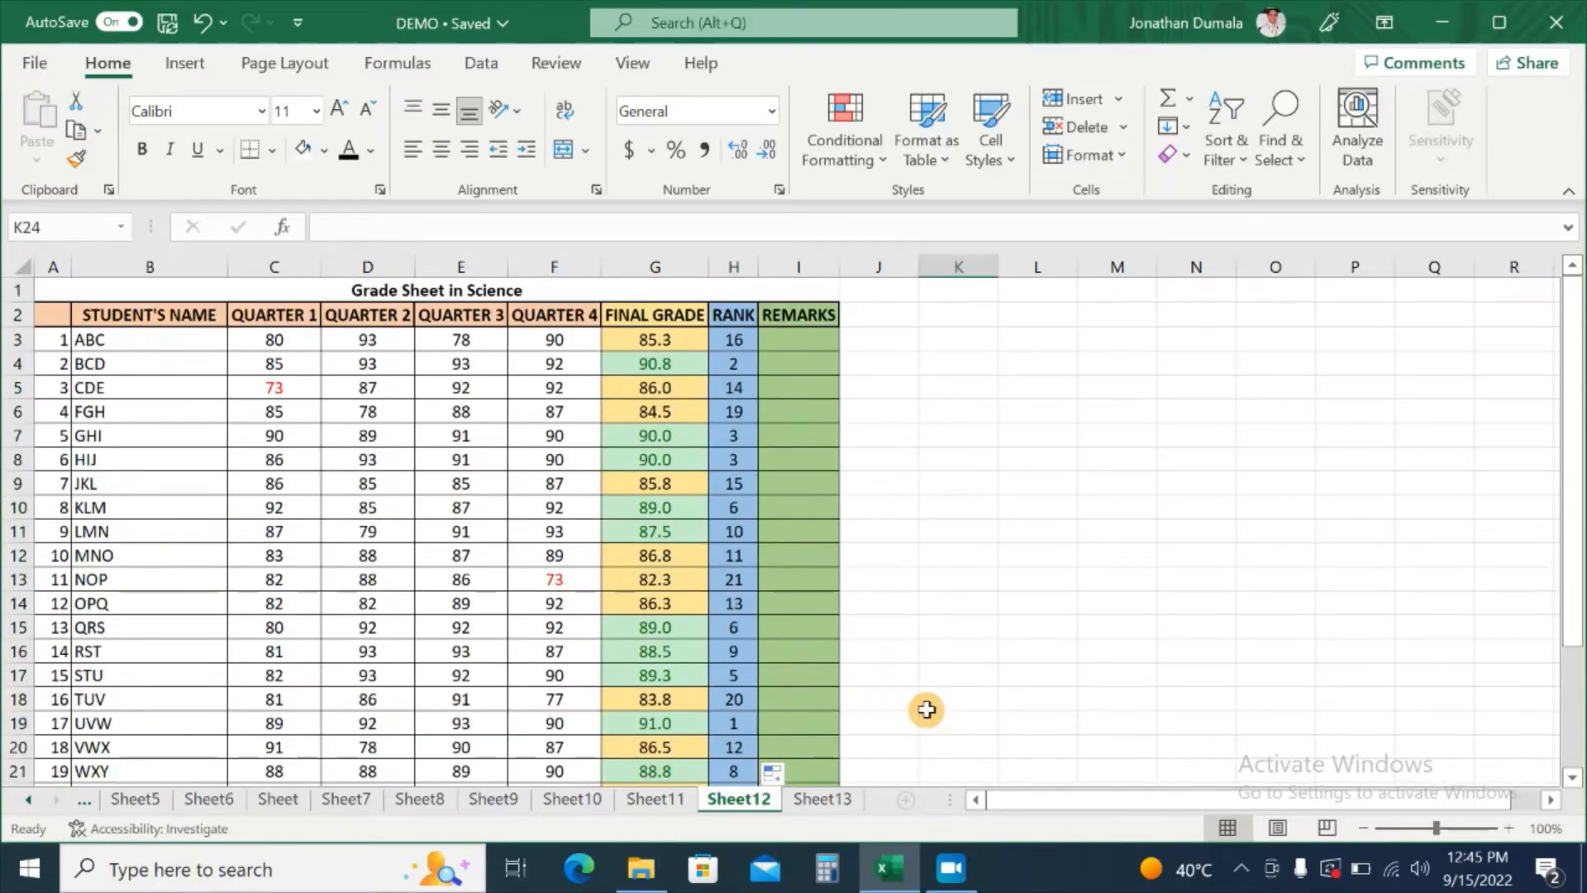
pyautogui.scroll(-2, 926, 711)
pyautogui.click(735, 581)
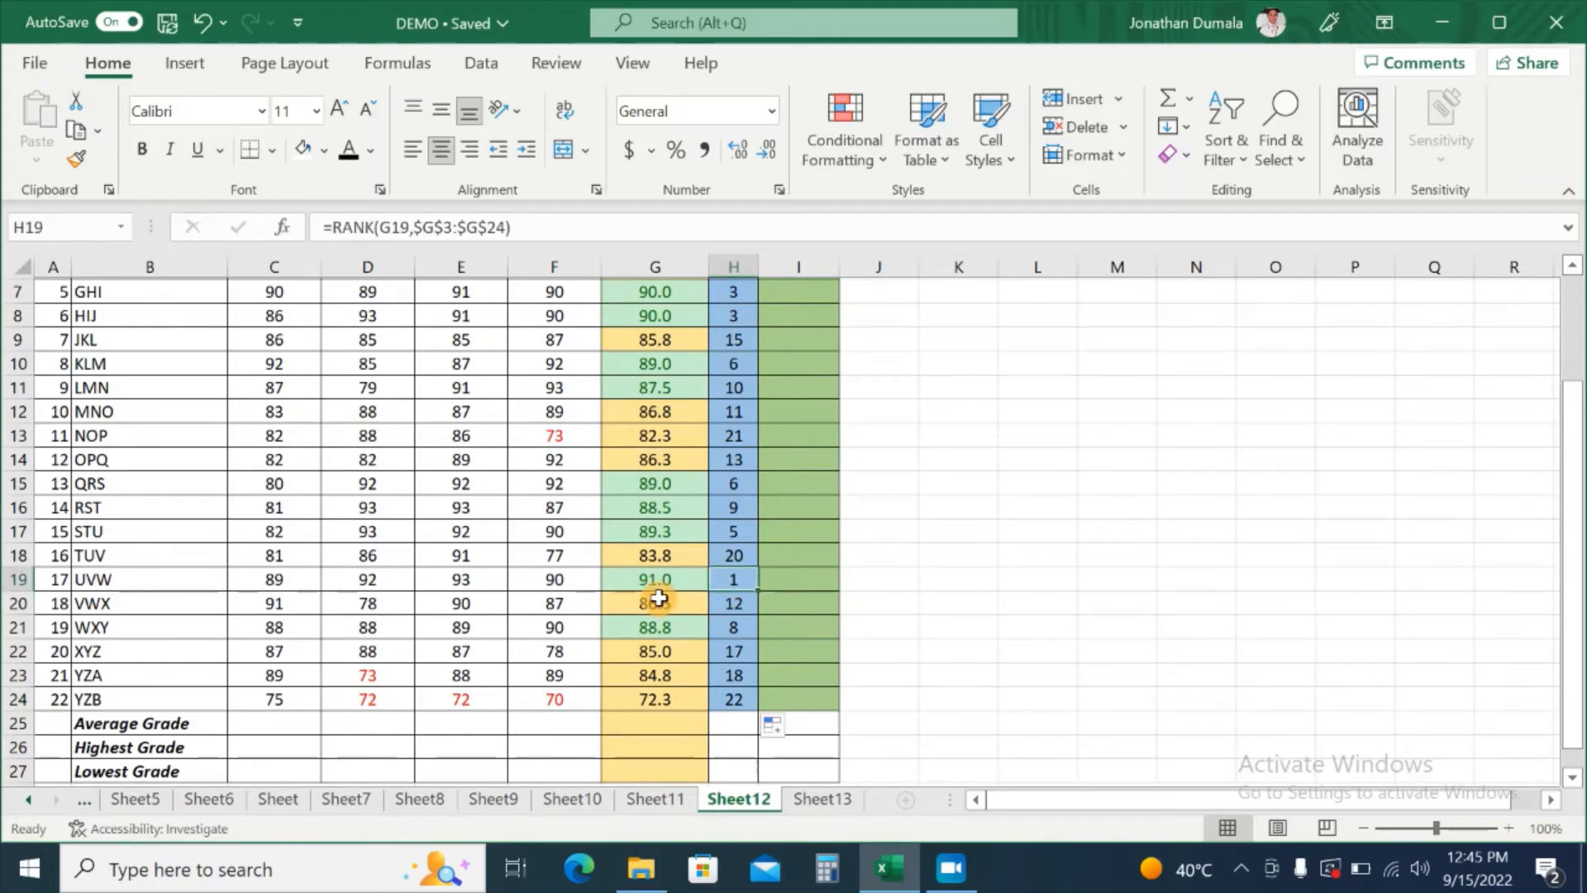
pyautogui.scroll(2, 864, 683)
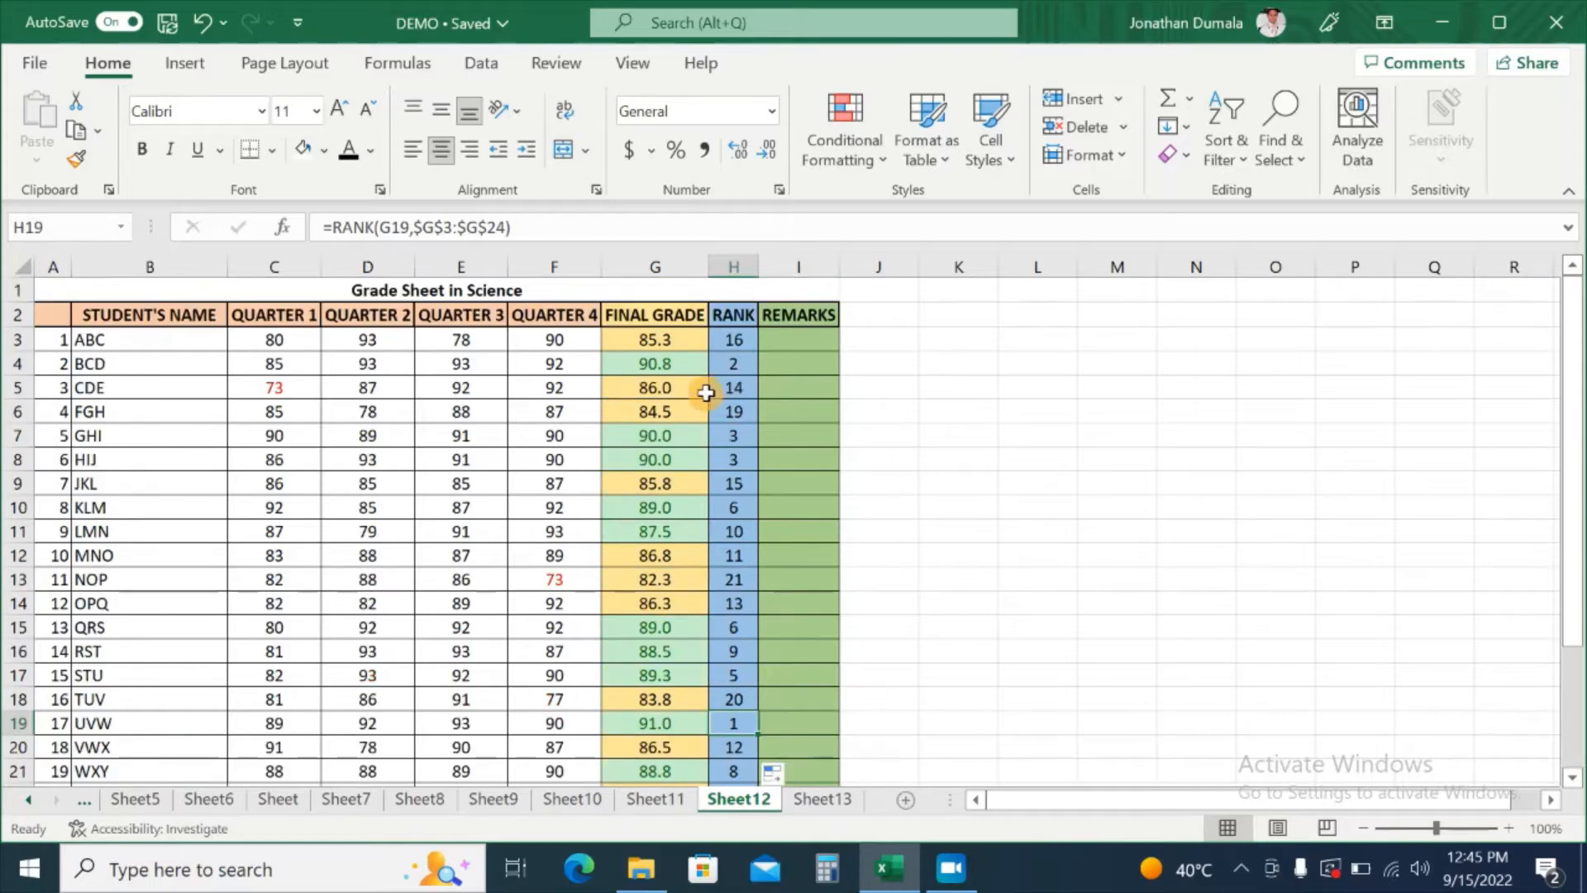
pyautogui.click(724, 364)
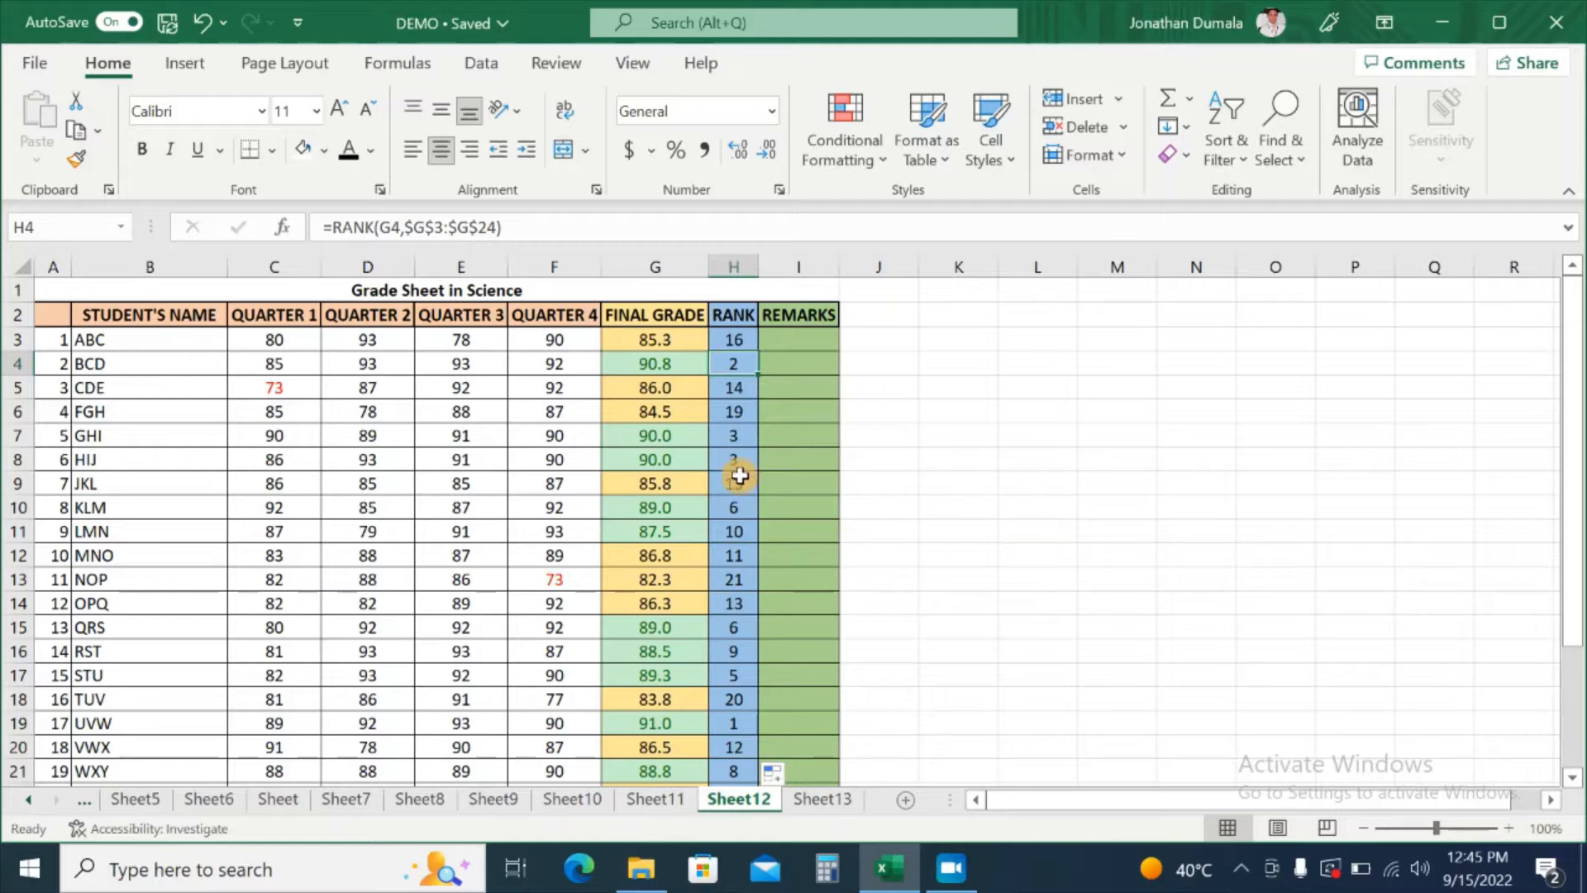
pyautogui.click(749, 434)
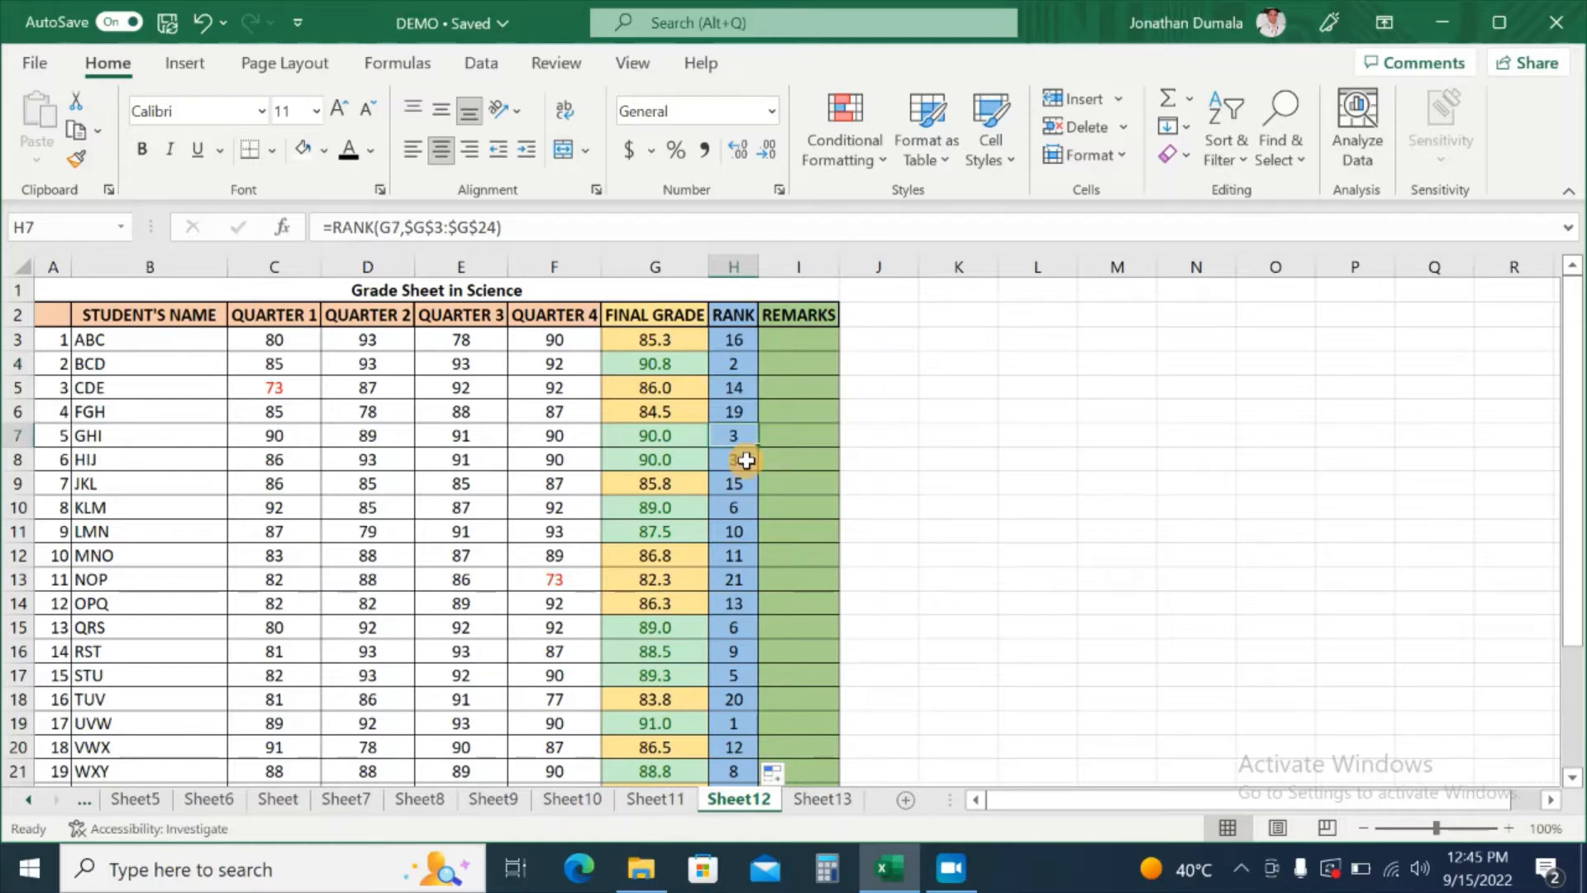
pyautogui.click(747, 460)
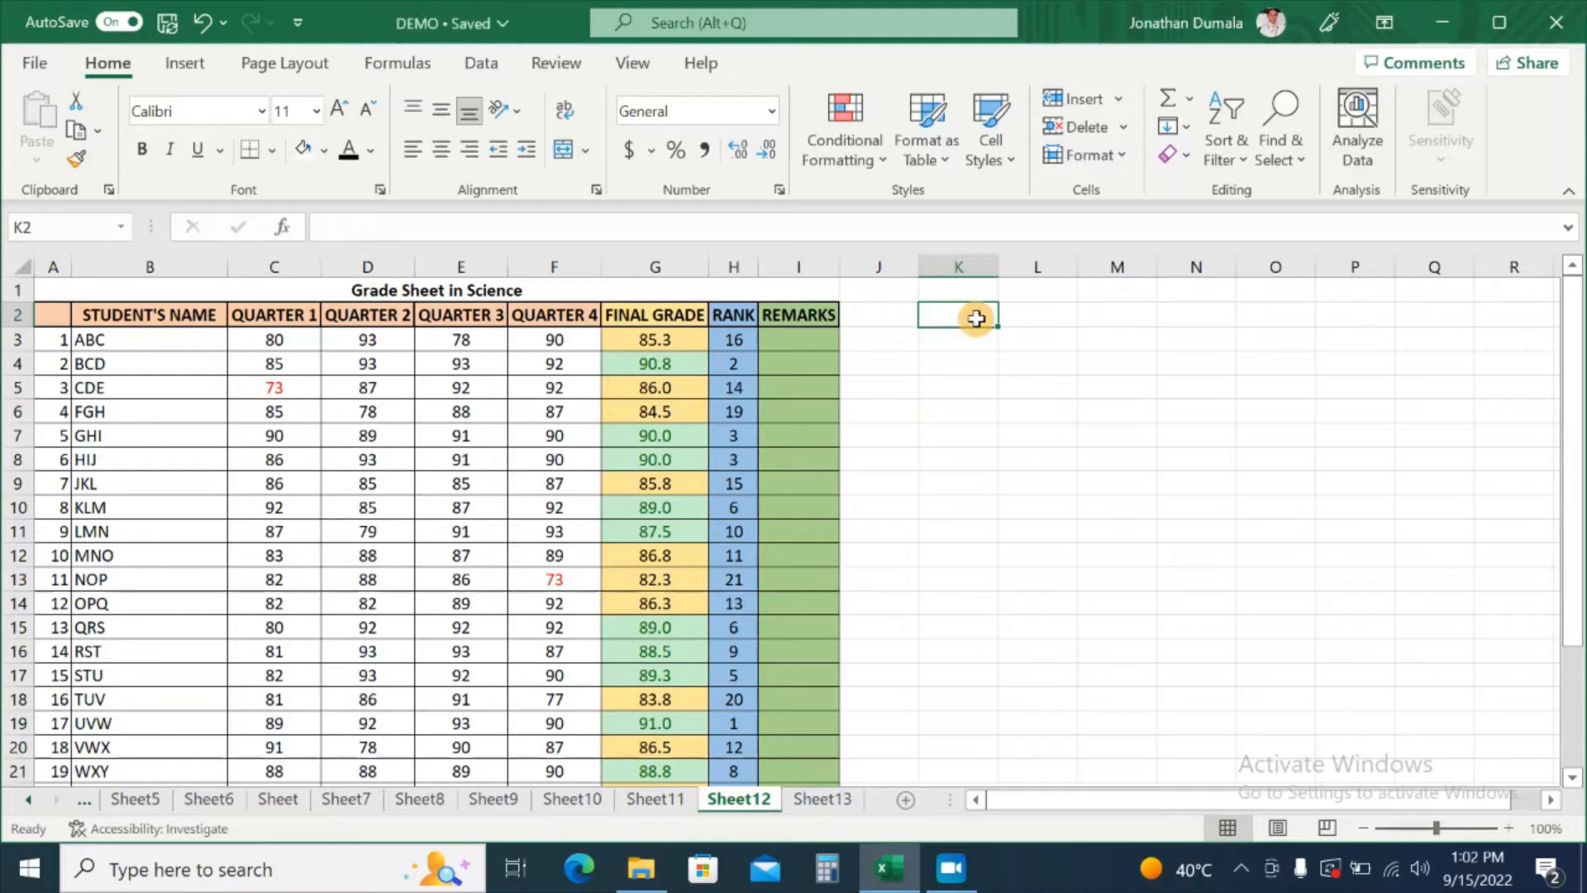
# Add a RANK heading in K2 and enter =RANK.AVG(G3,$G$3:$G$24) in K3, with the grade range locked as absolute
pyautogui.write('RANK')
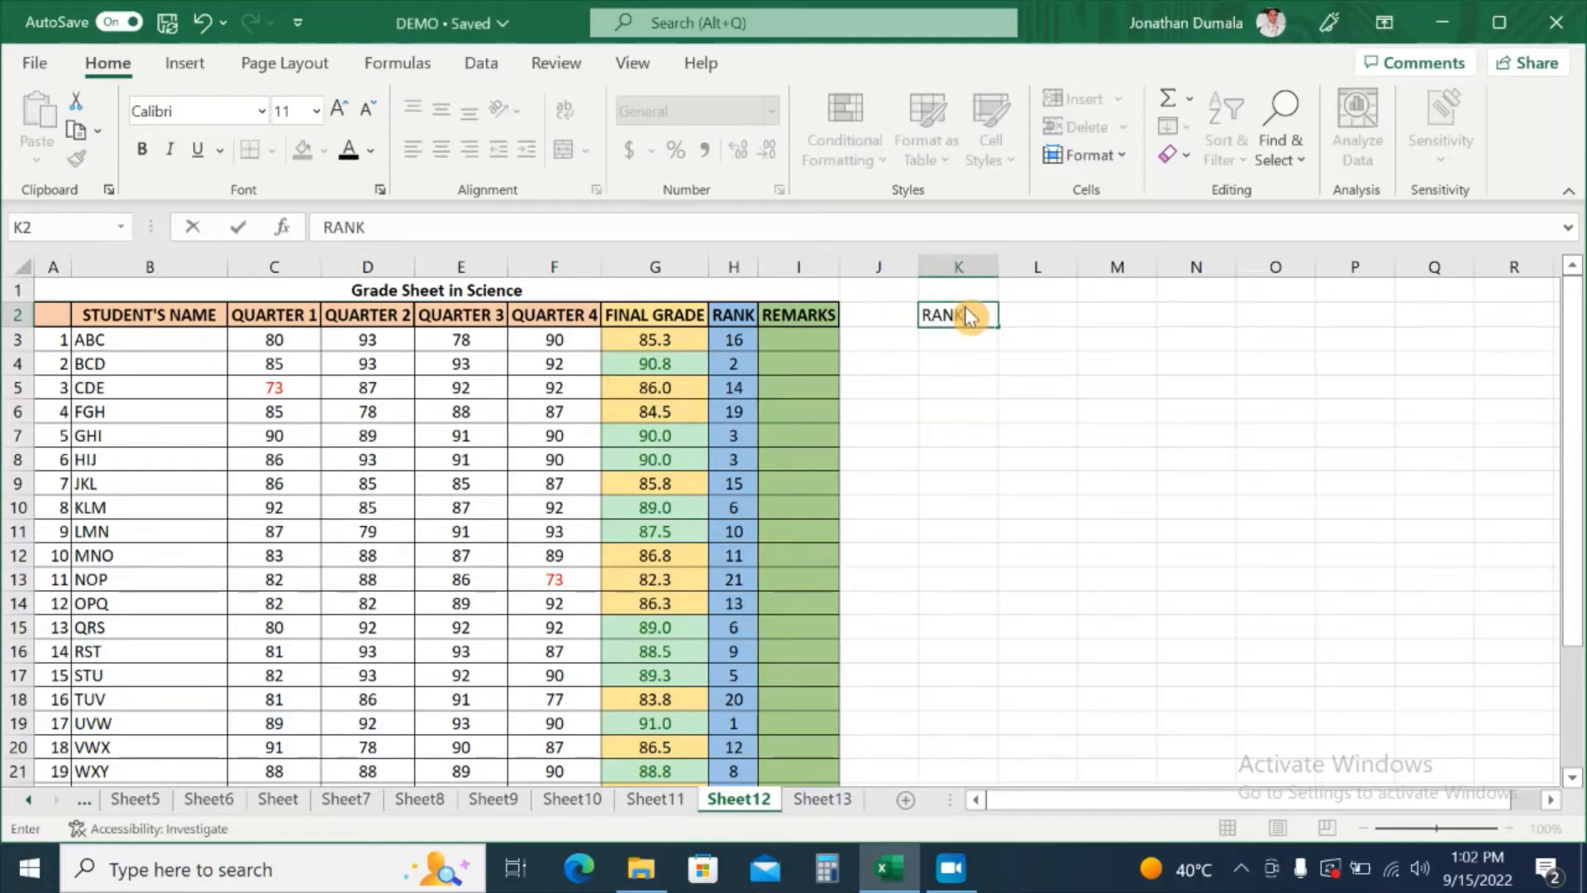
pyautogui.click(975, 340)
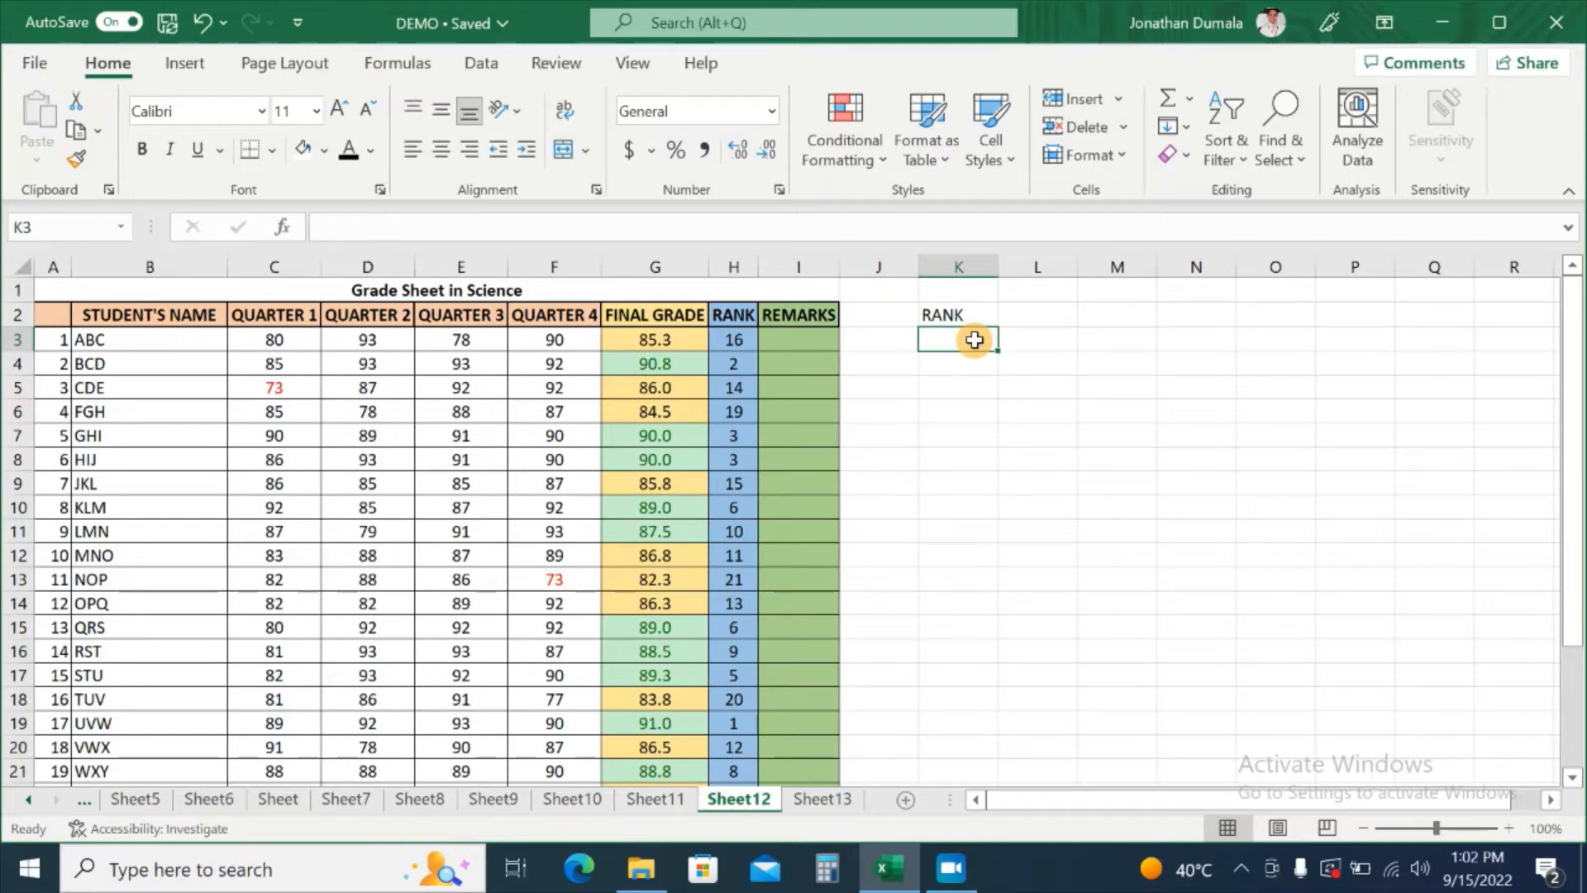
pyautogui.write('=')
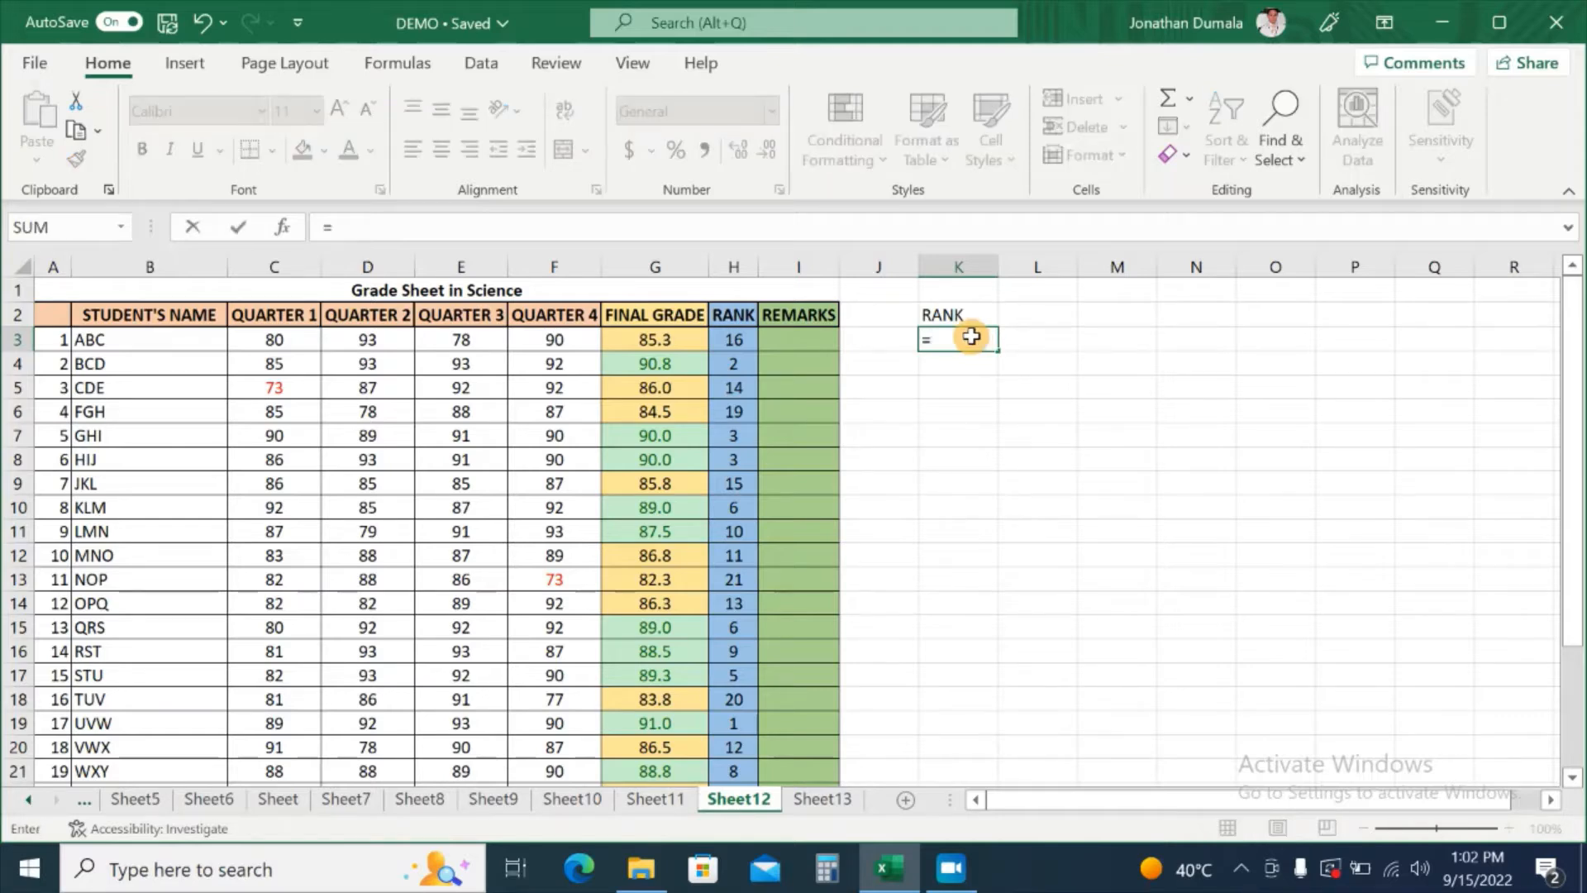
pyautogui.write('RANK')
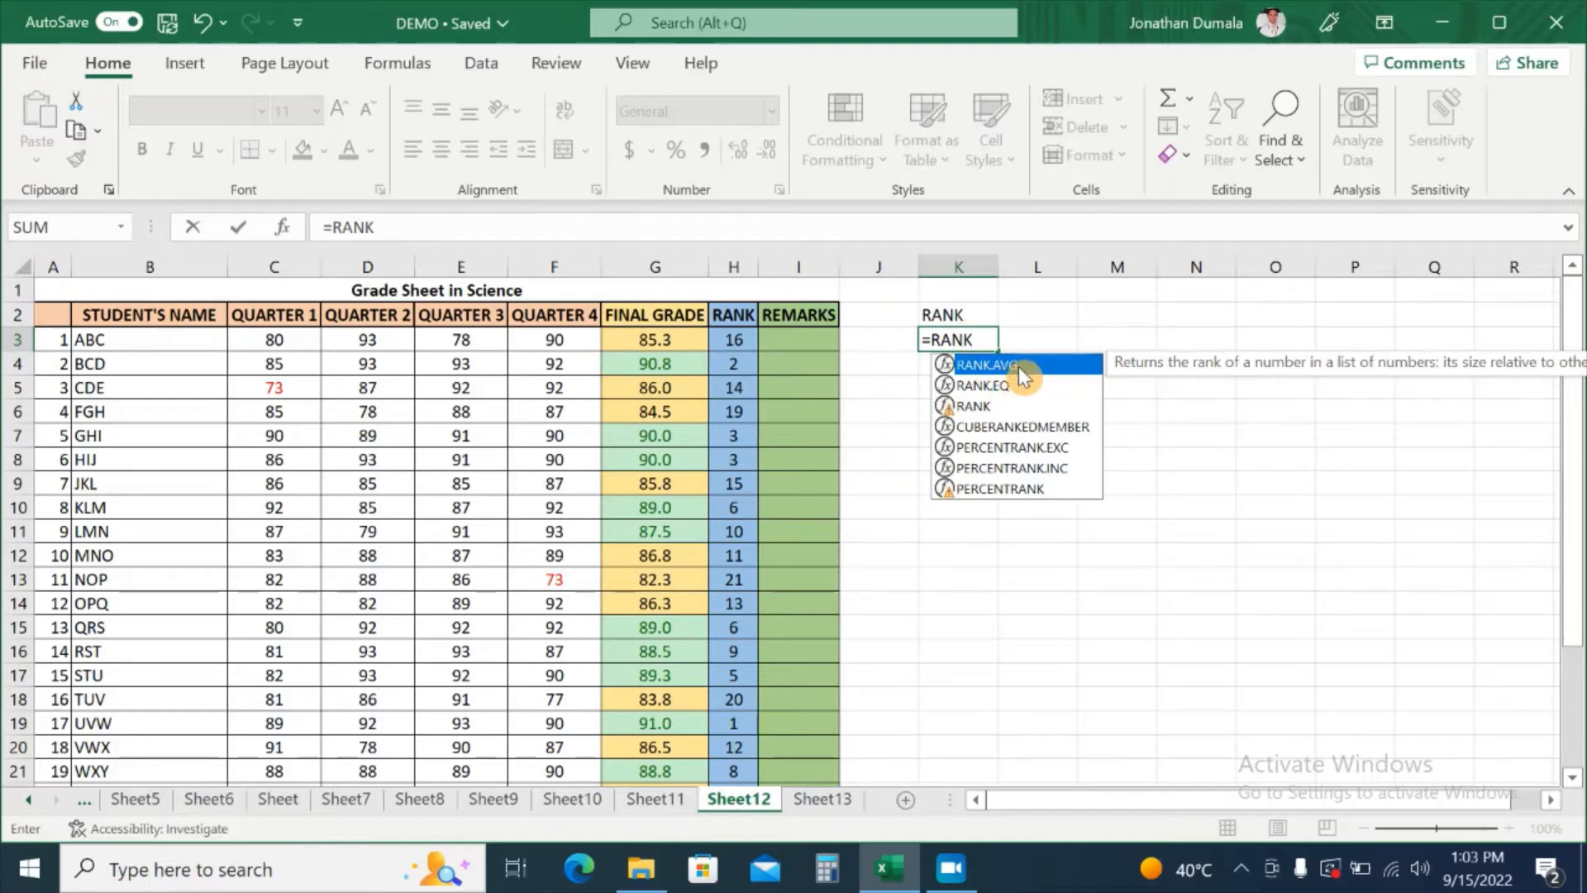
pyautogui.doubleClick(1018, 365)
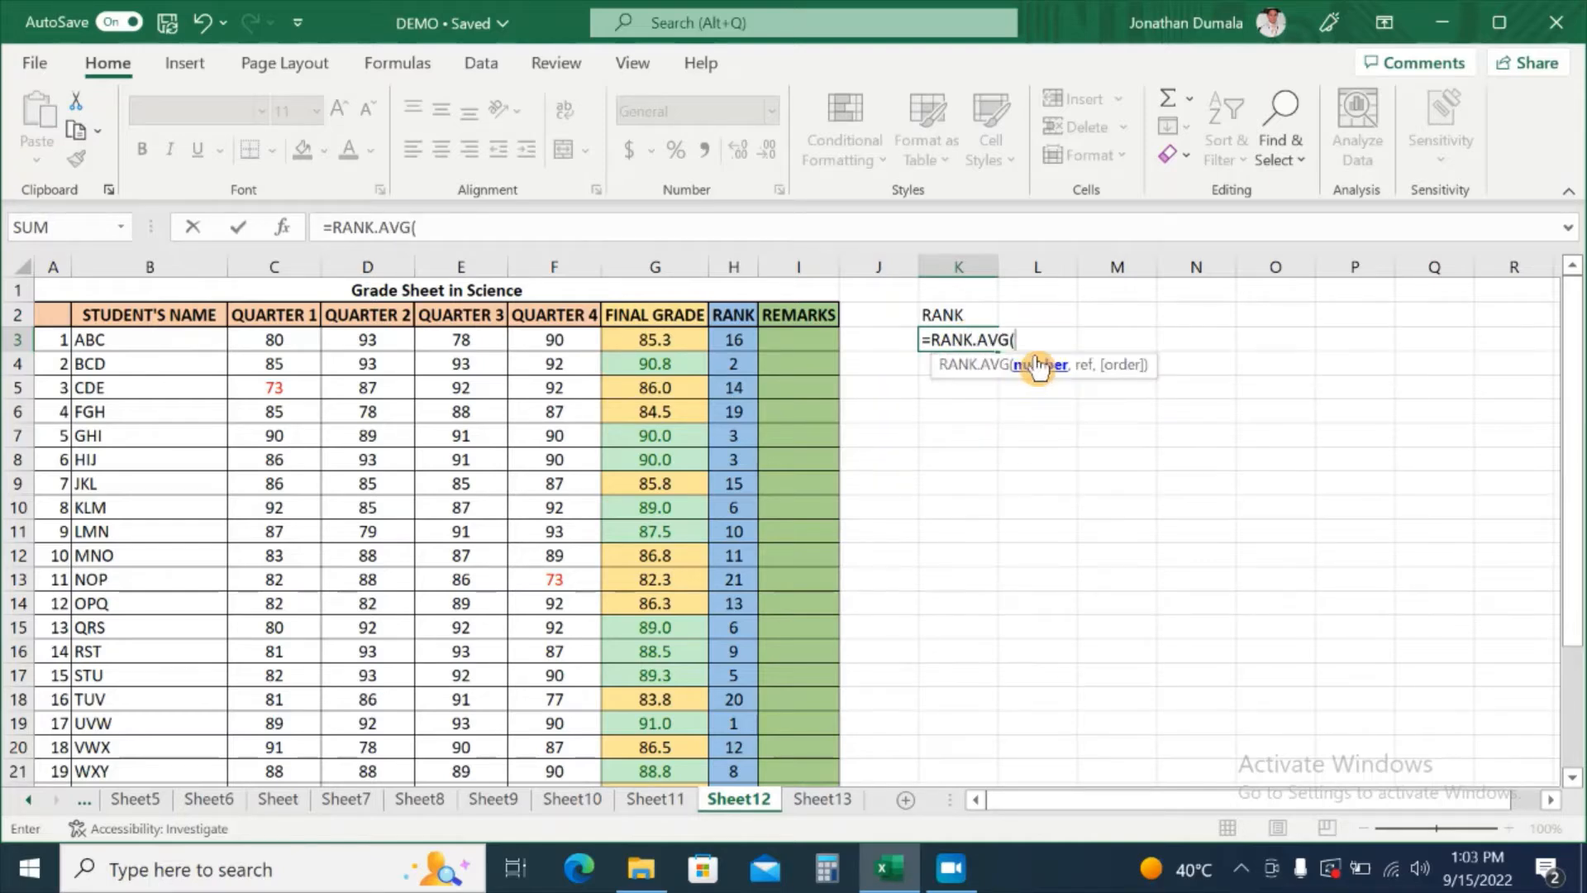
pyautogui.click(689, 342)
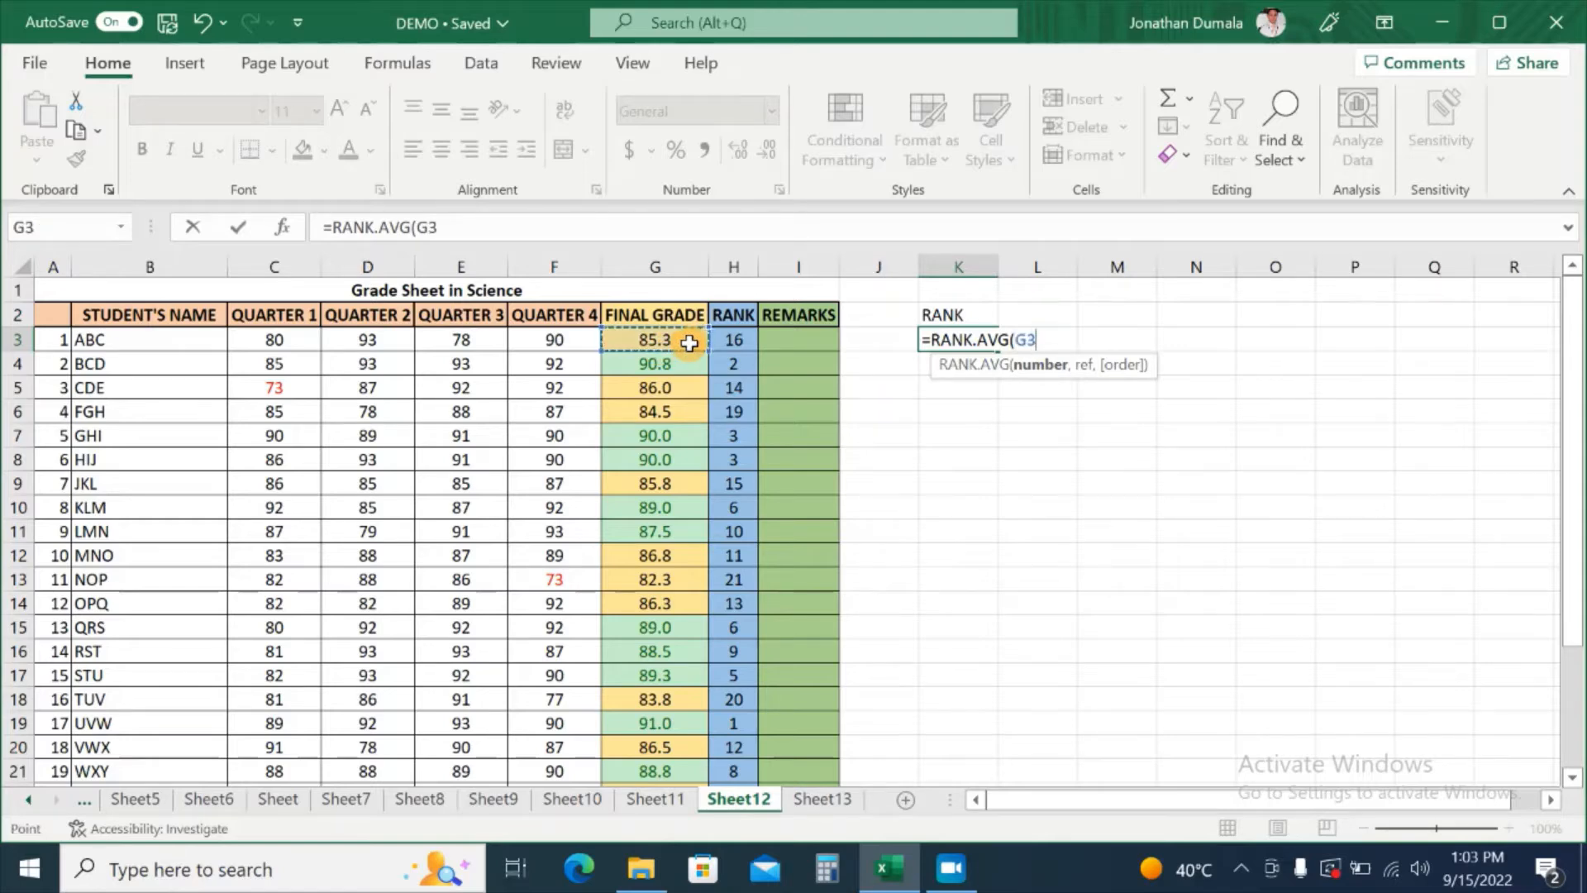
pyautogui.write(',')
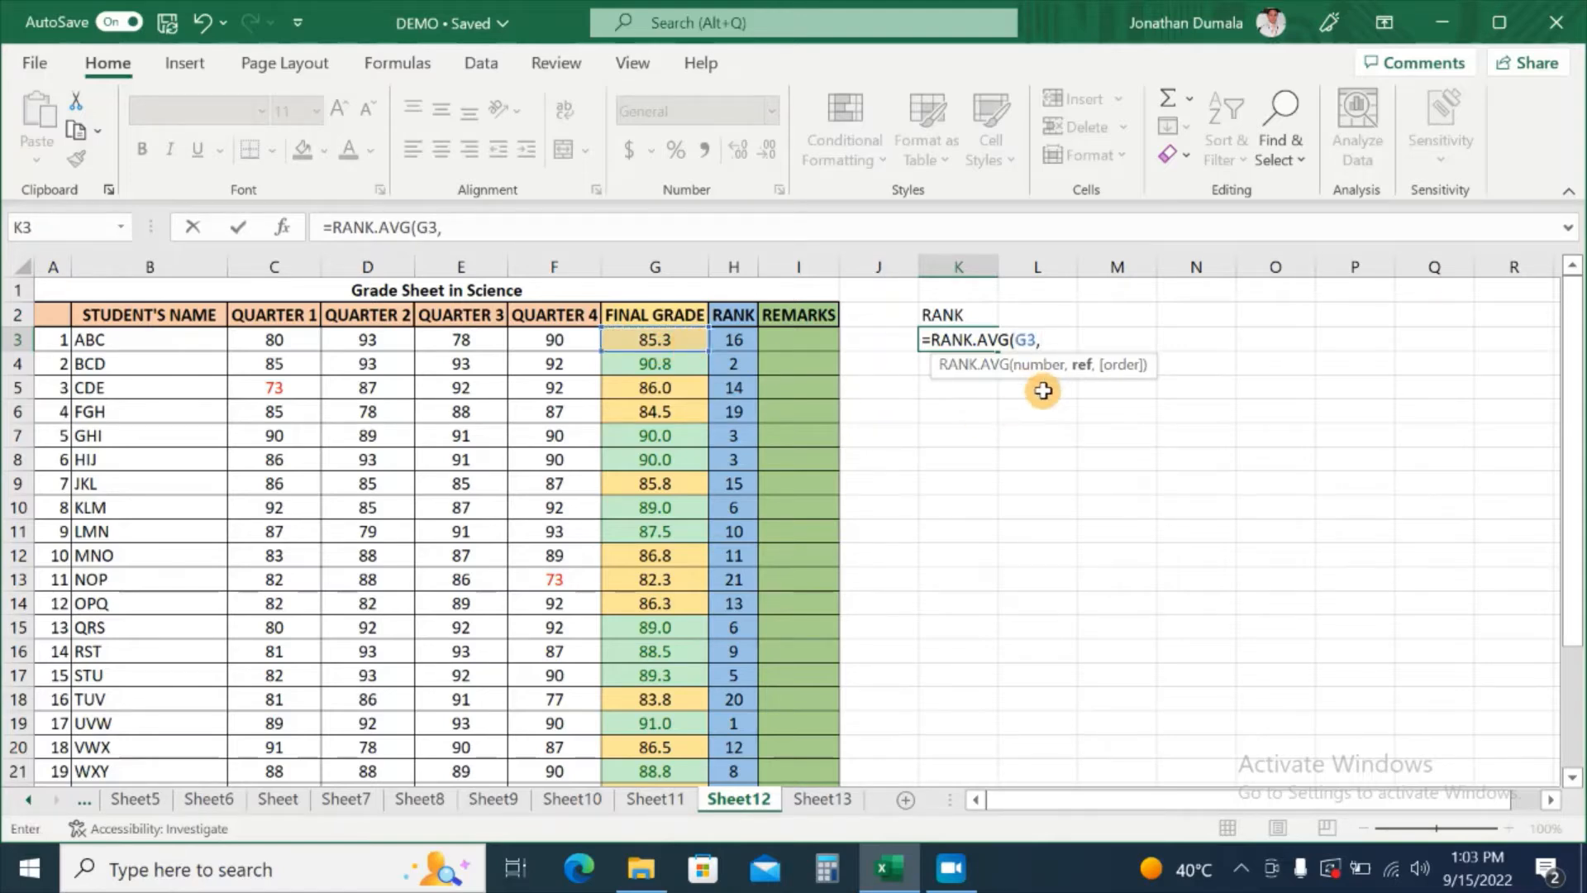
pyautogui.moveTo(654, 342); pyautogui.dragTo(690, 691)
pyautogui.scroll(2, 1166, 544)
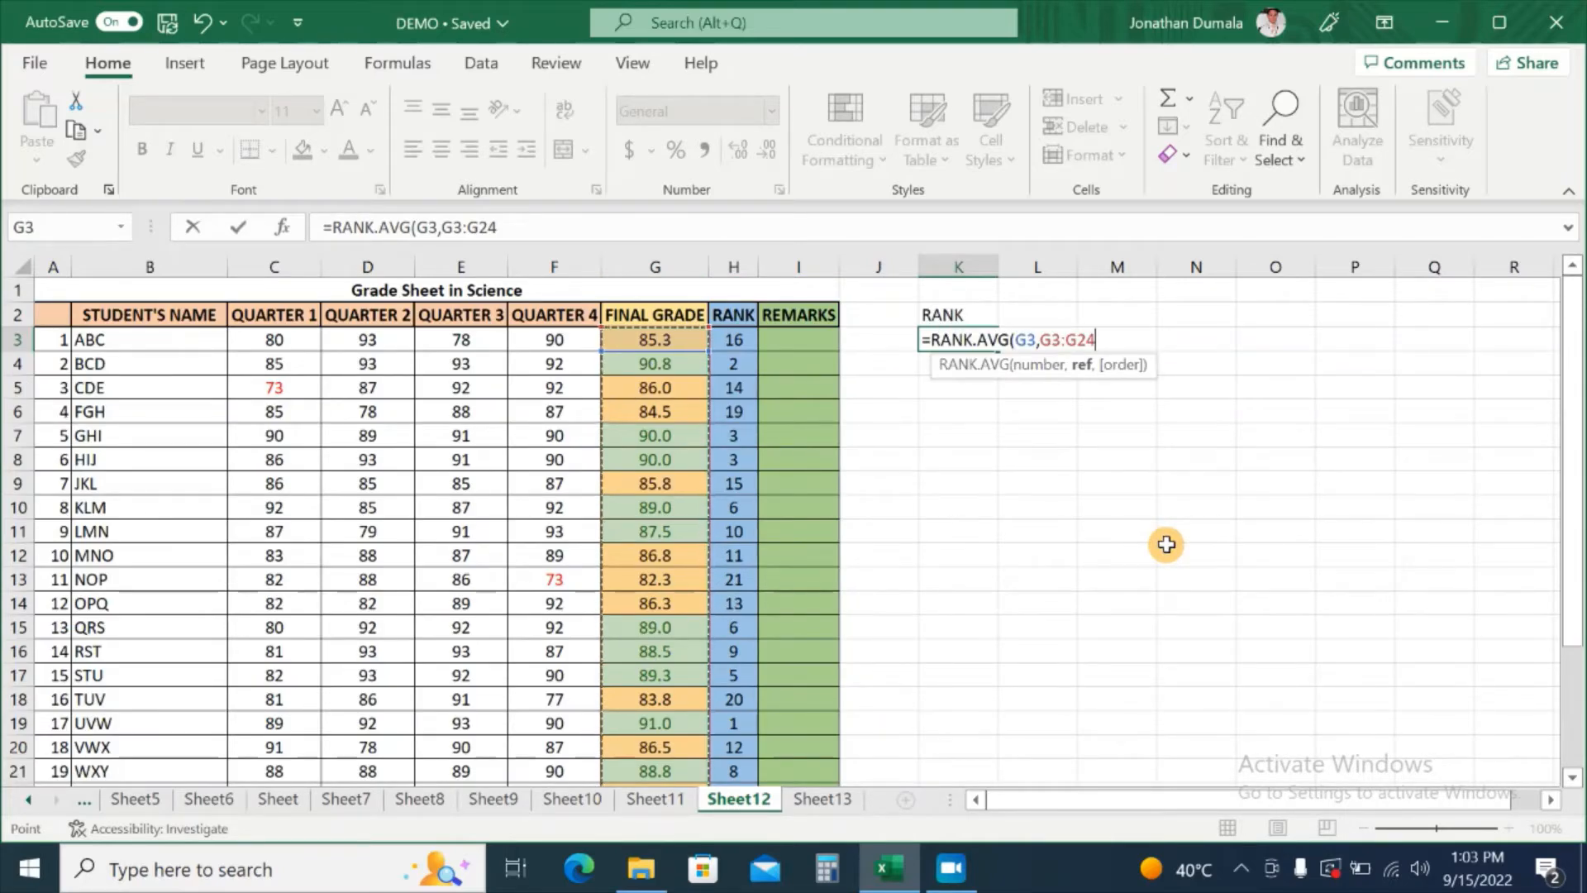
pyautogui.press('F4')
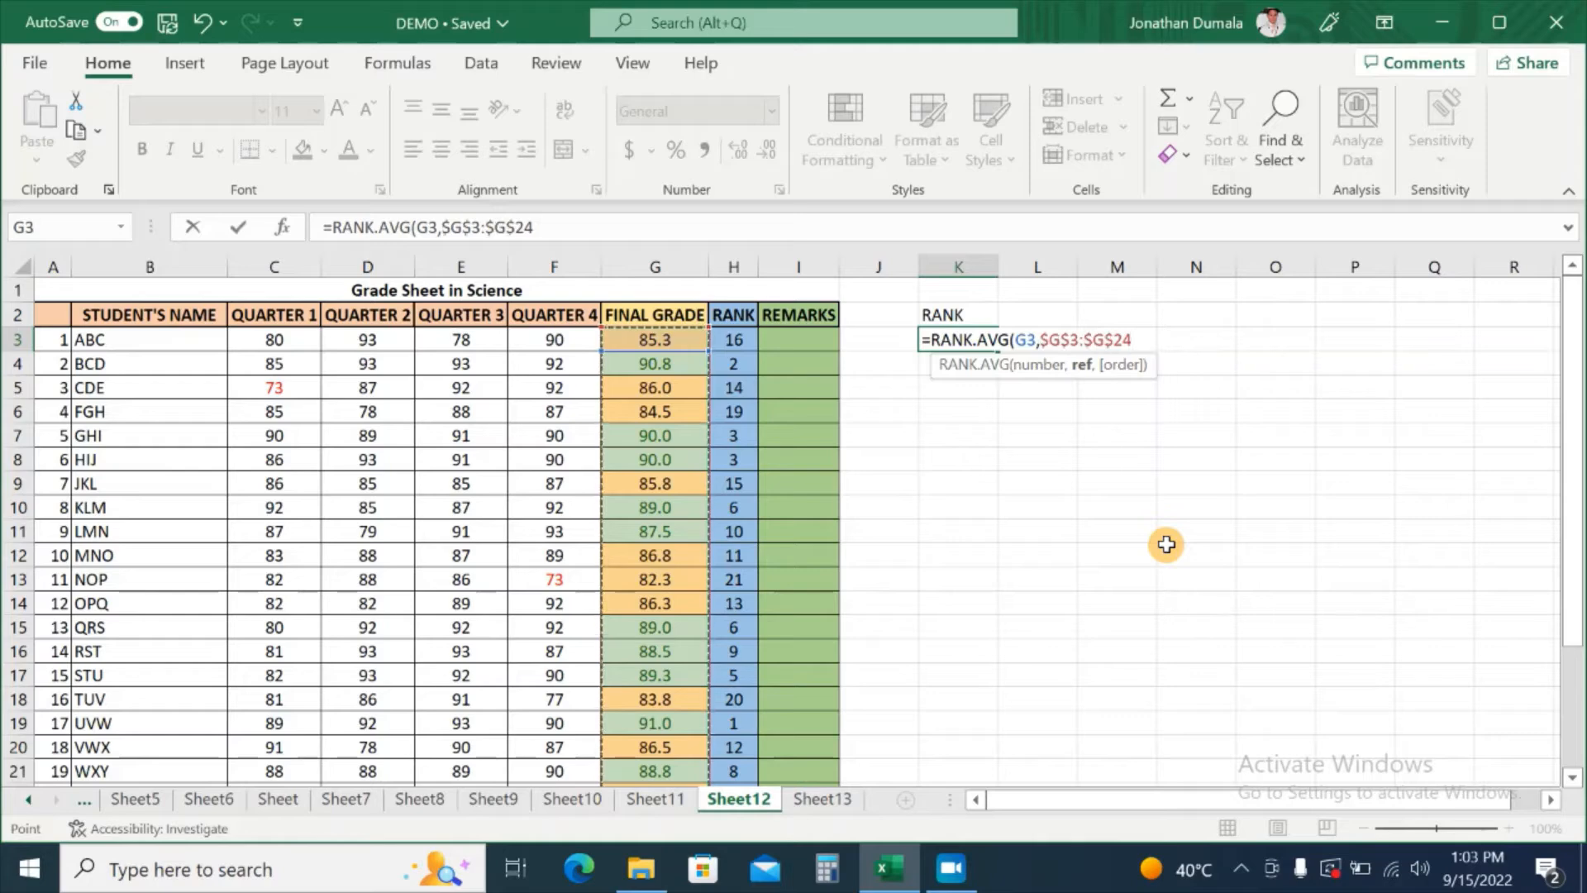
pyautogui.write(')')
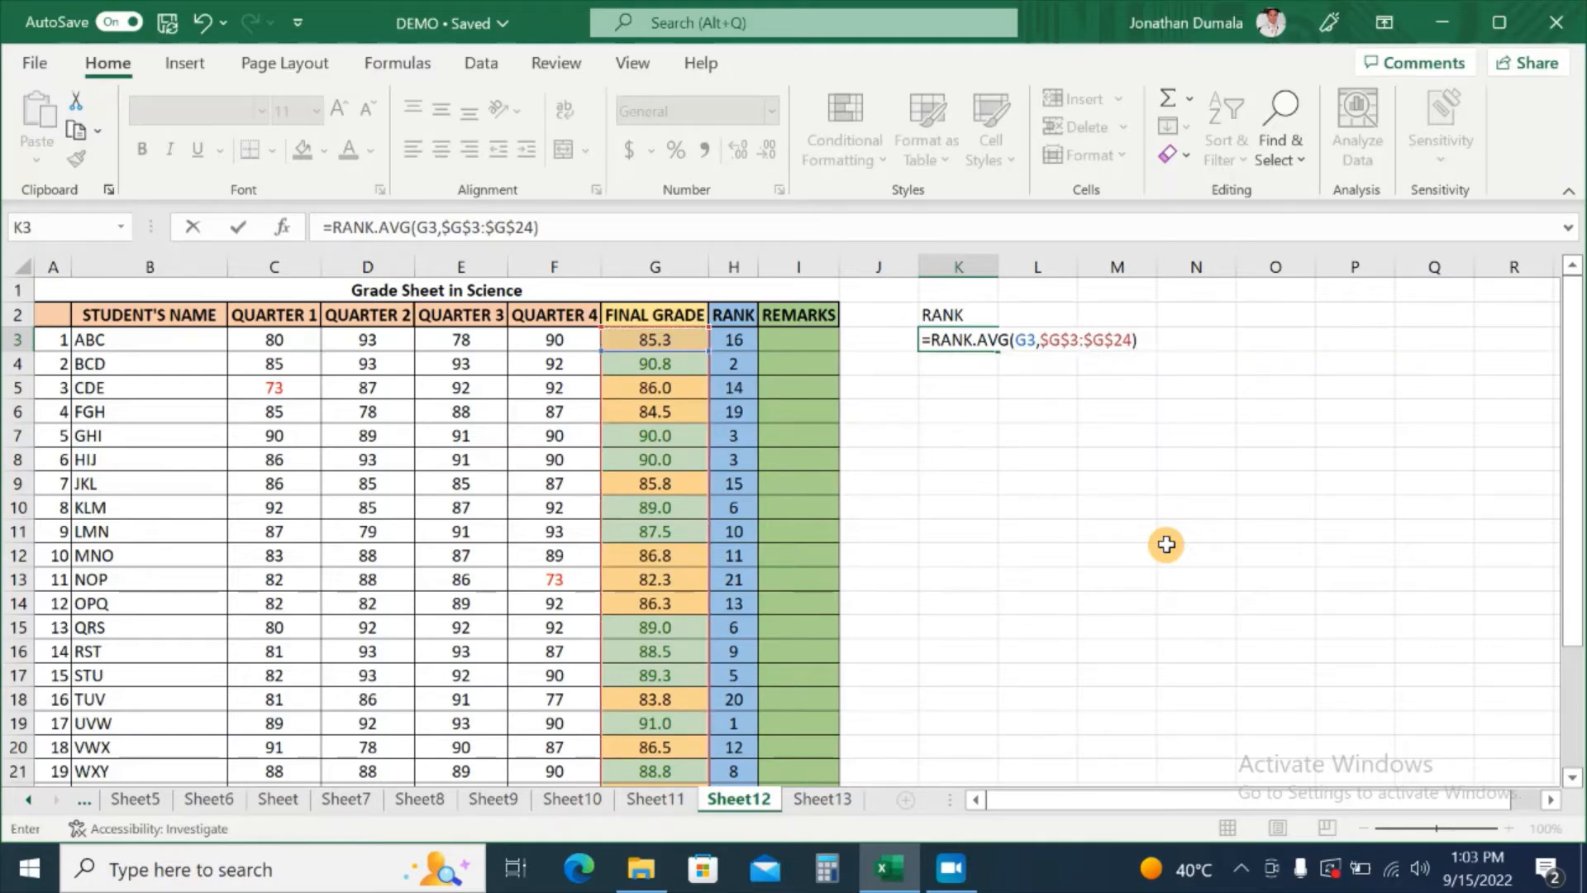
pyautogui.press('Return')
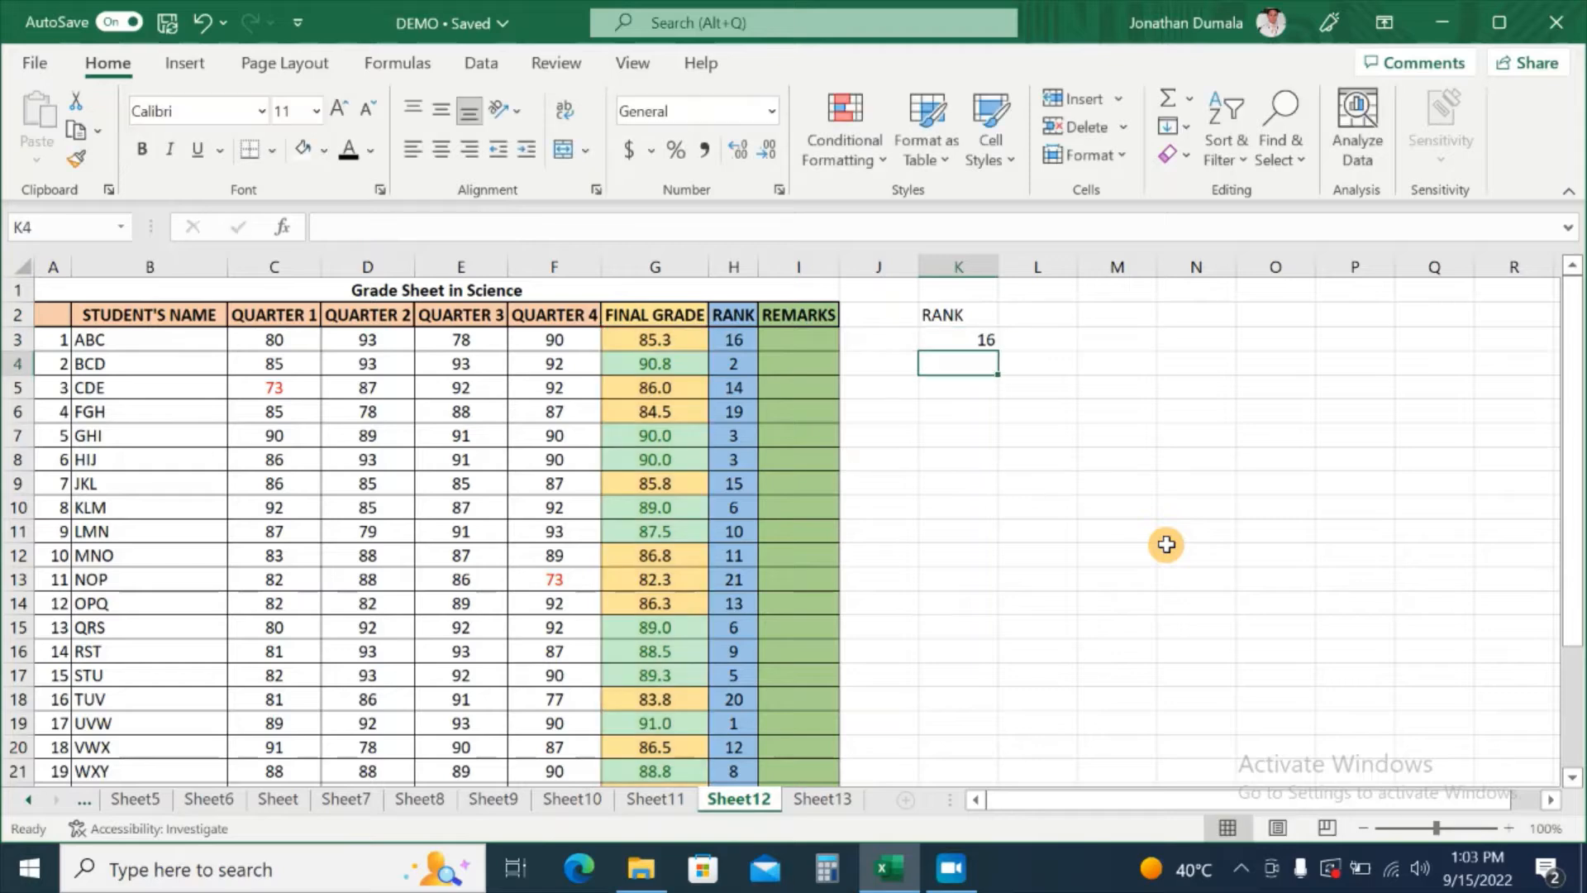
# Fill the K3 average-rank formula down column K through K24
pyautogui.click(988, 337)
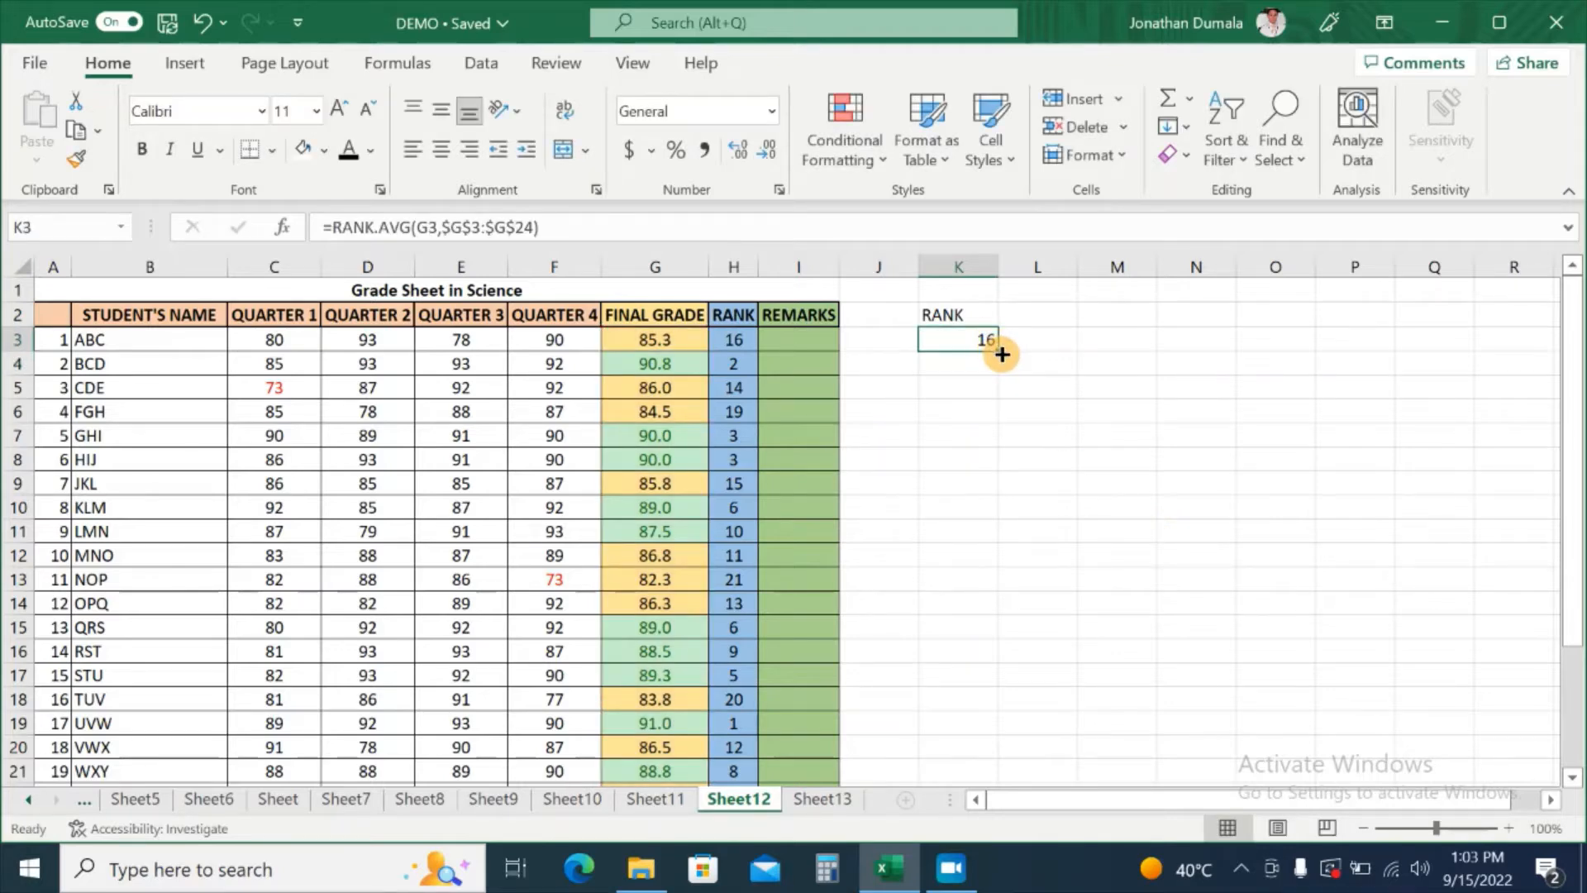
pyautogui.moveTo(1002, 354); pyautogui.dragTo(1005, 732)
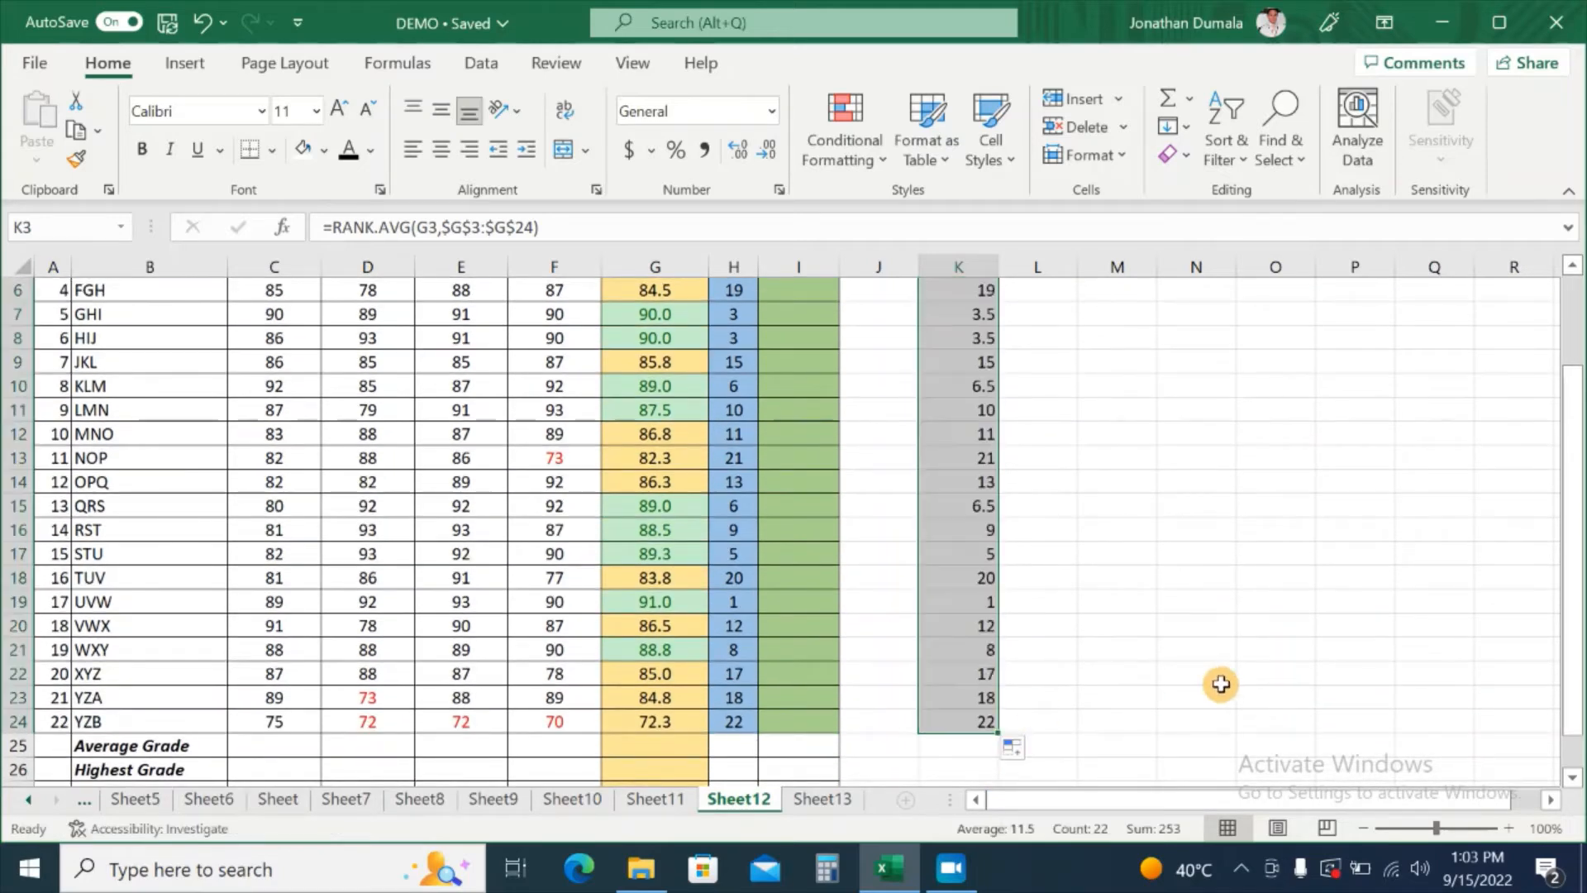
pyautogui.click(1150, 676)
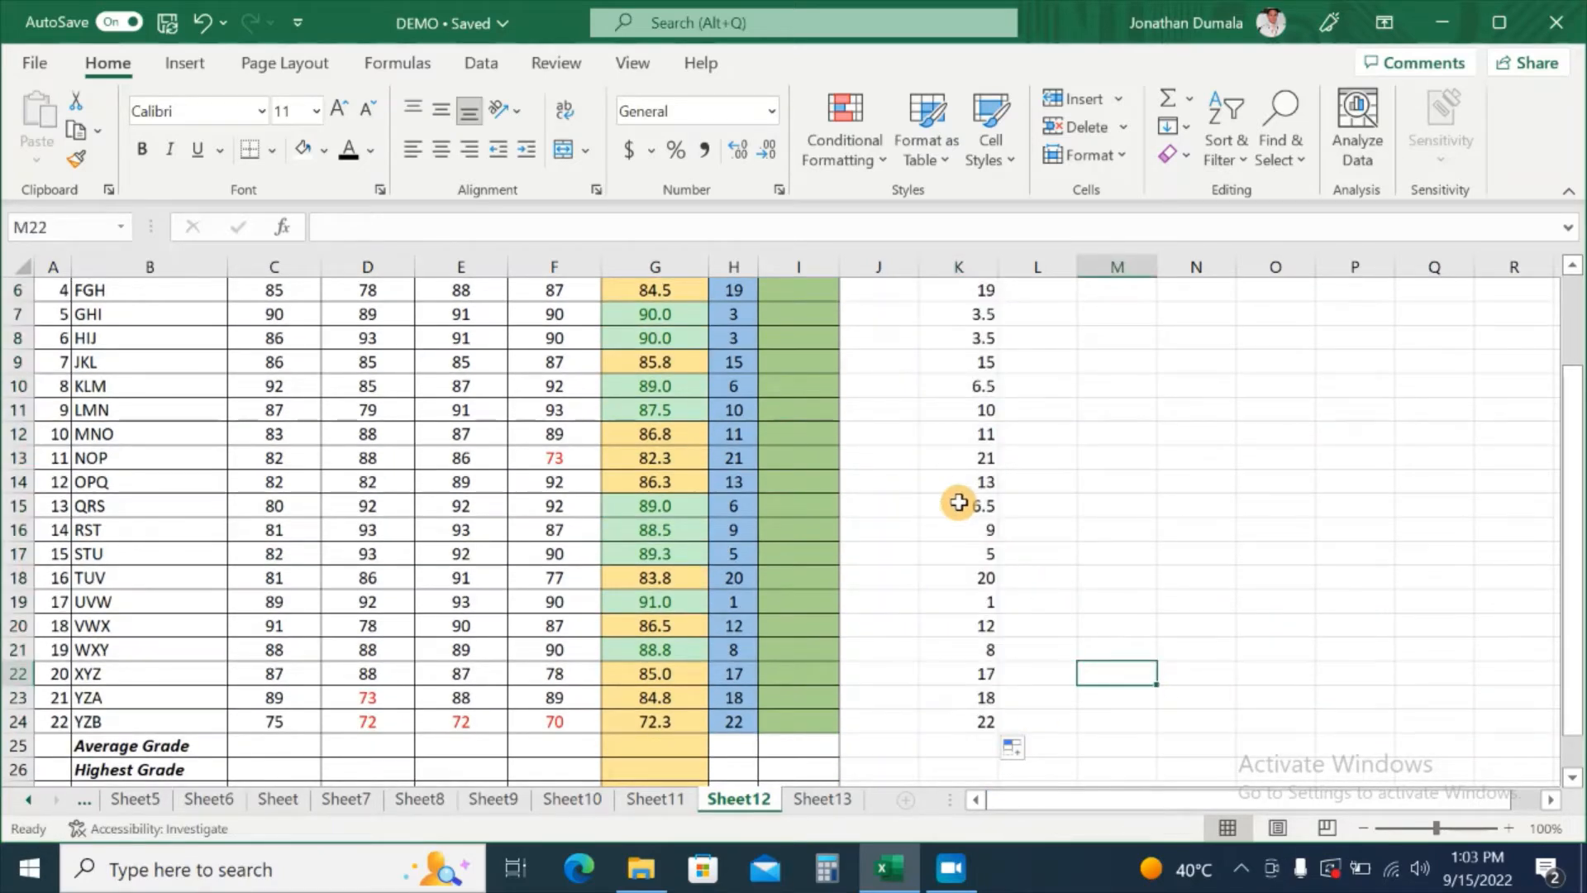
# Examine the RANK.AVG results in column K for the tied students QRS, KLM, GHI and HIJ against the Rank column
pyautogui.click(957, 502)
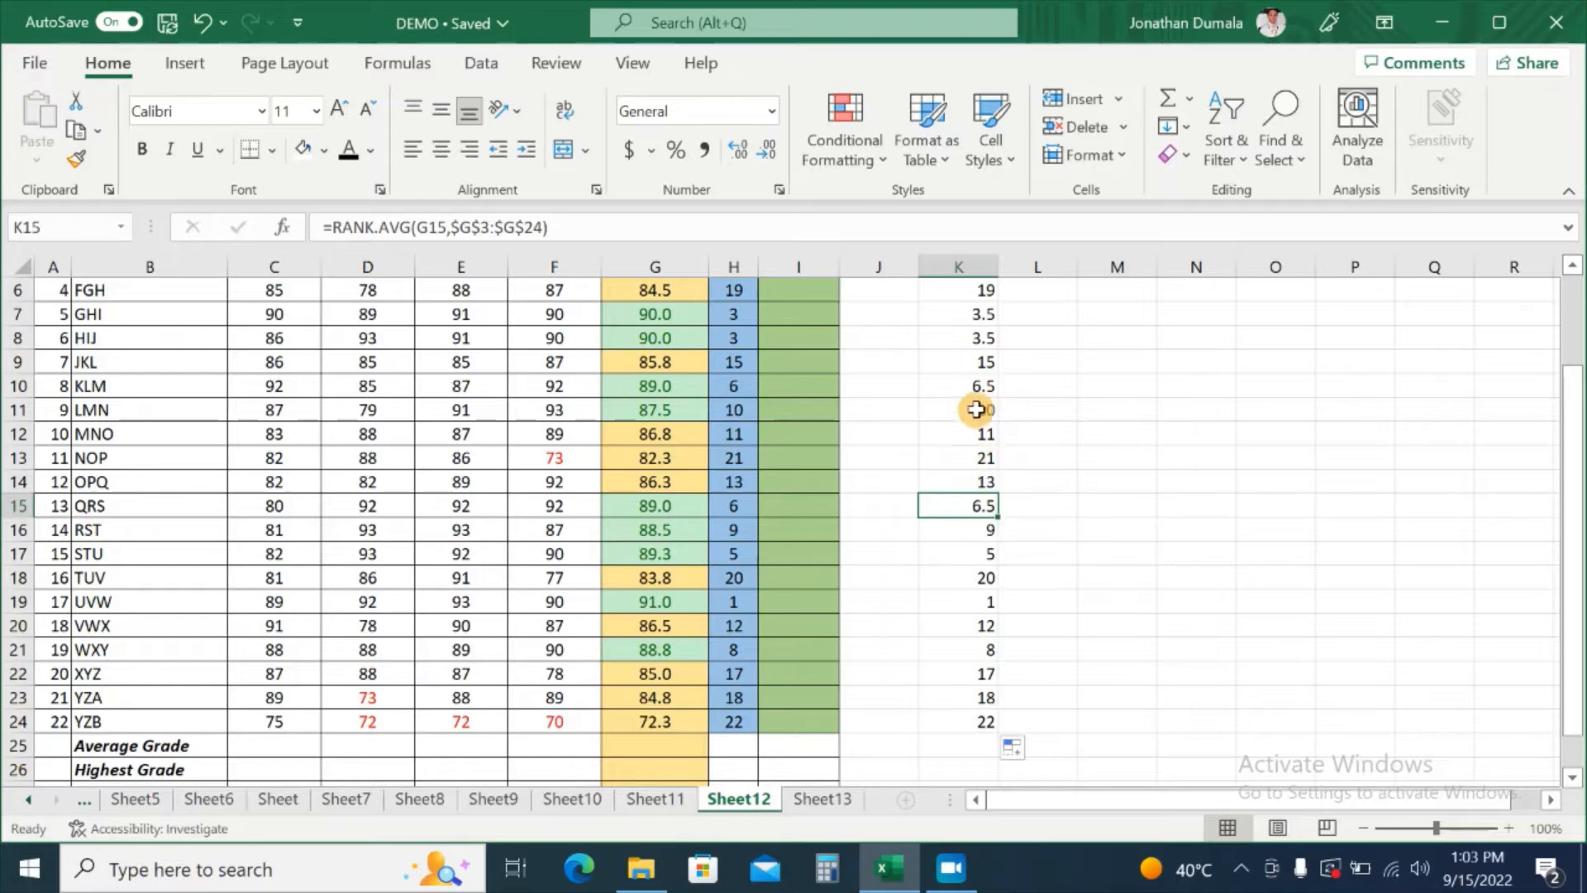
pyautogui.click(978, 390)
pyautogui.scroll(2, 1073, 513)
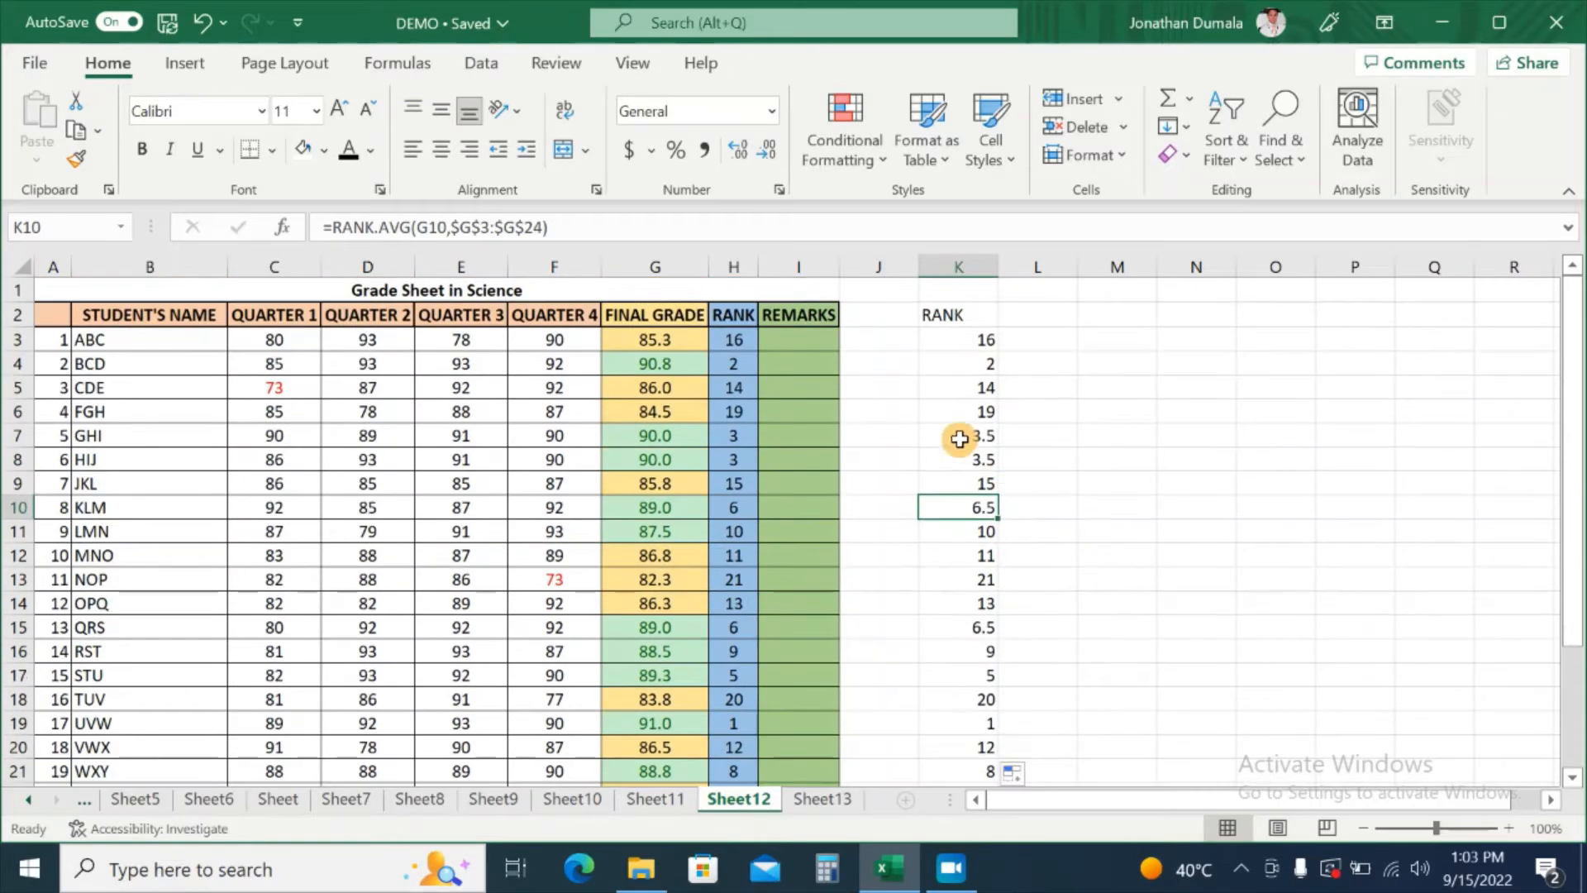
pyautogui.click(951, 433)
pyautogui.click(964, 461)
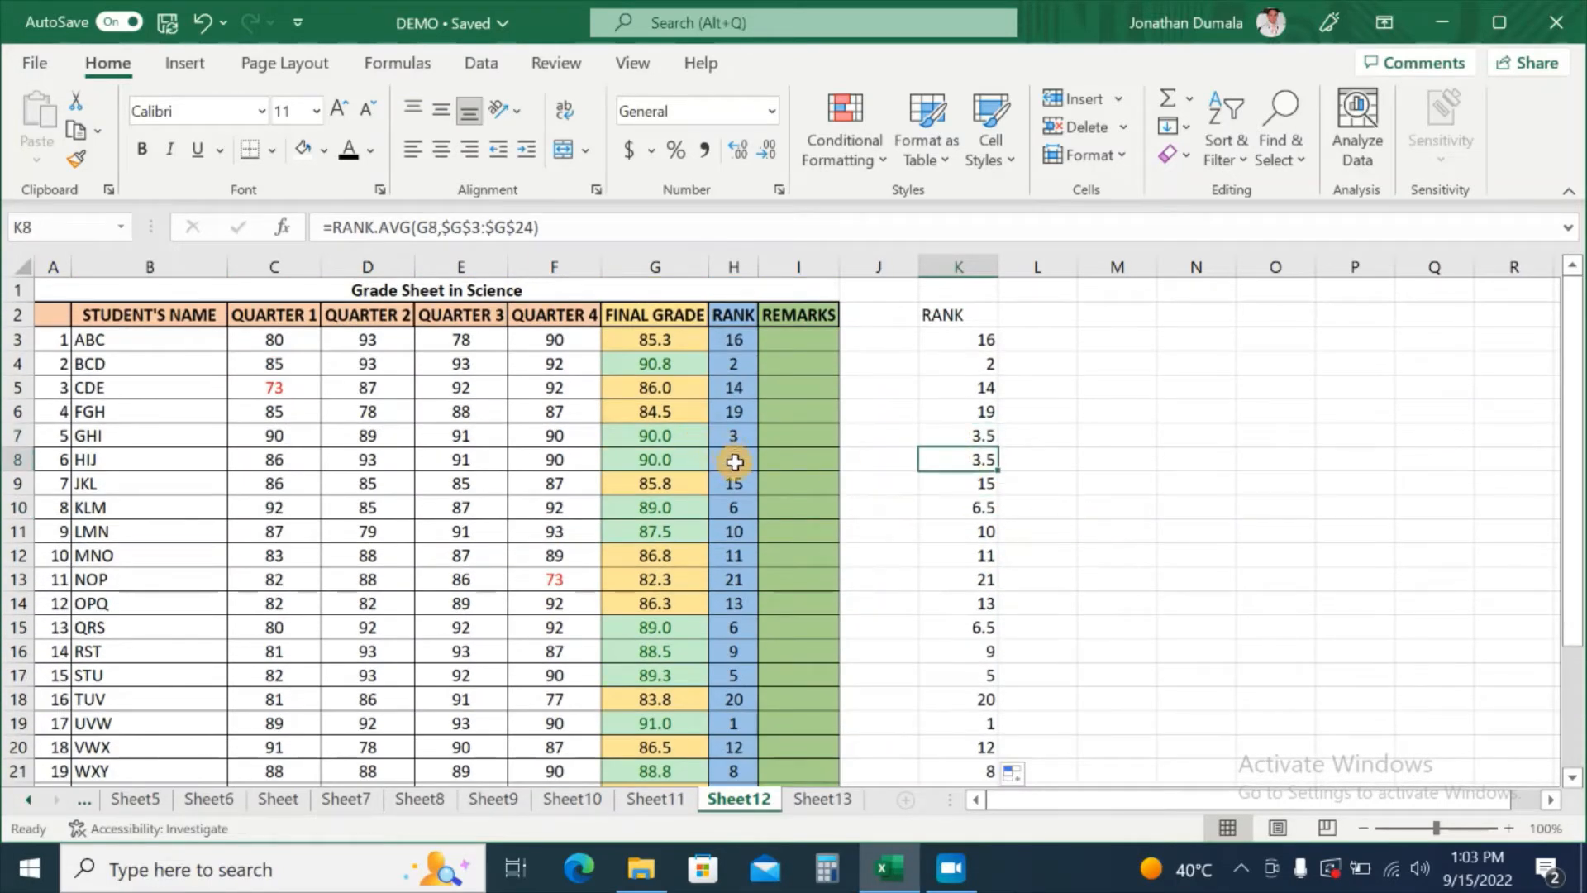
pyautogui.click(977, 437)
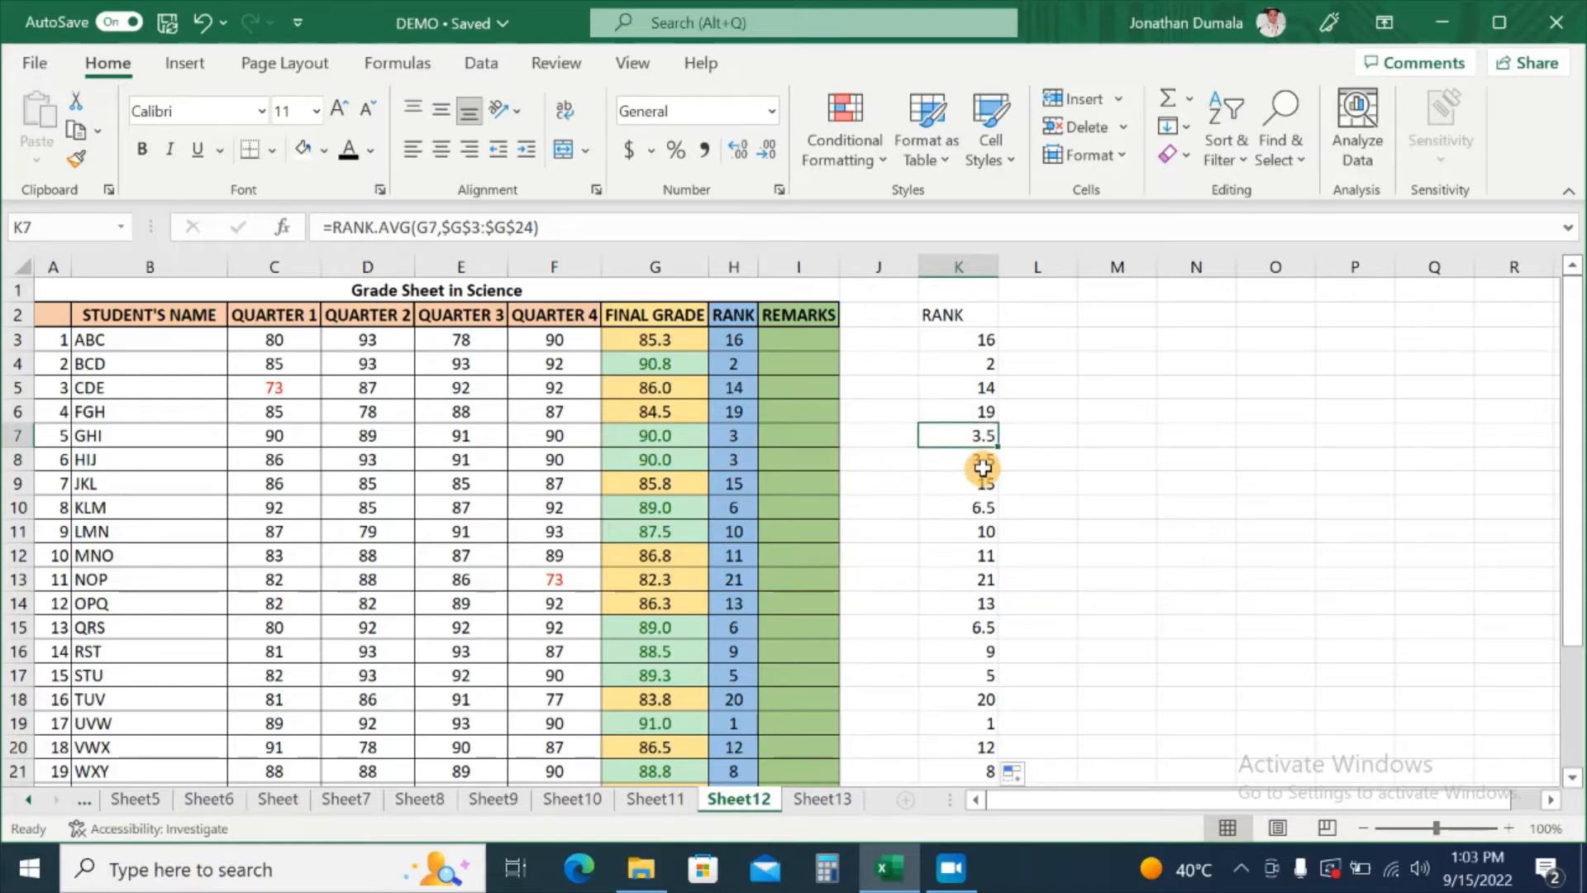
pyautogui.click(982, 463)
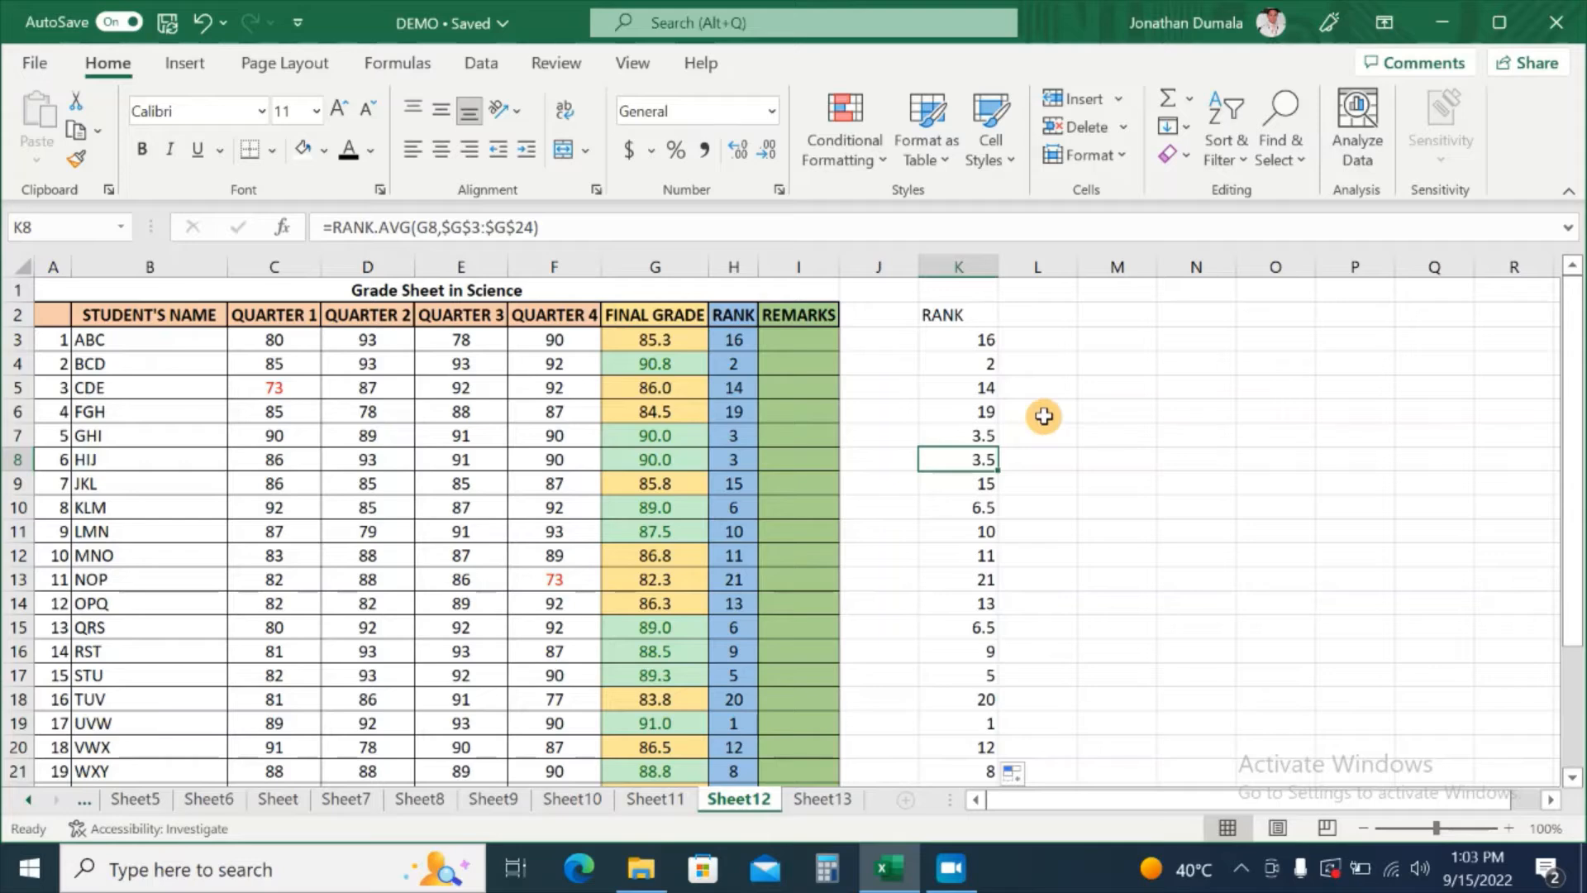
pyautogui.click(968, 345)
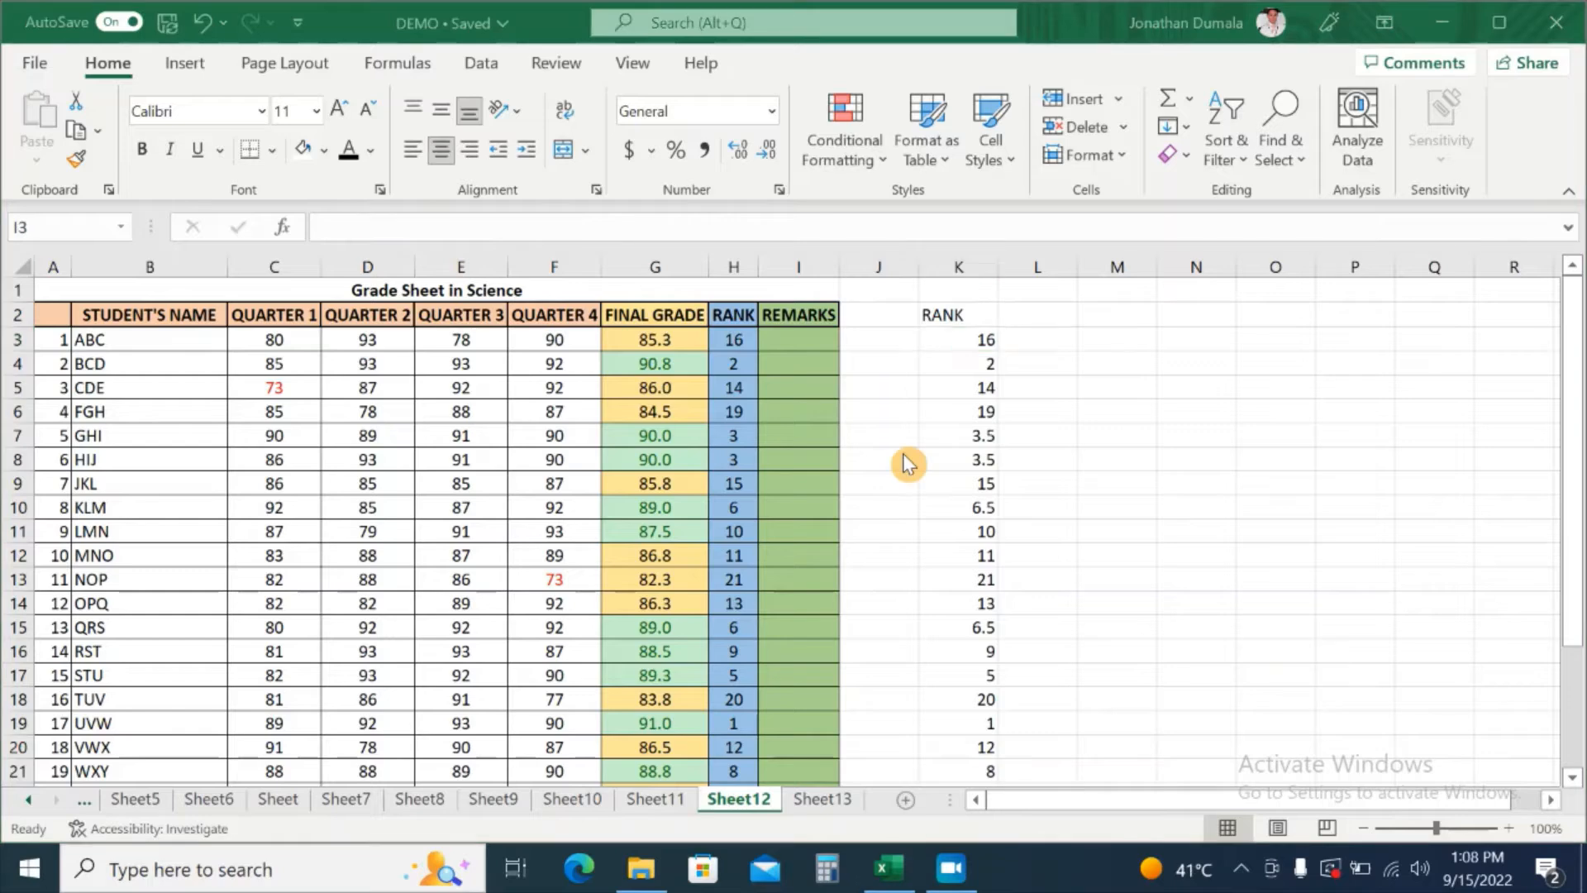
# Enter =IF(G3>=75,"PASSED","FAILED") in I3 to give student ABC's remark based on the final grade
pyautogui.click(799, 339)
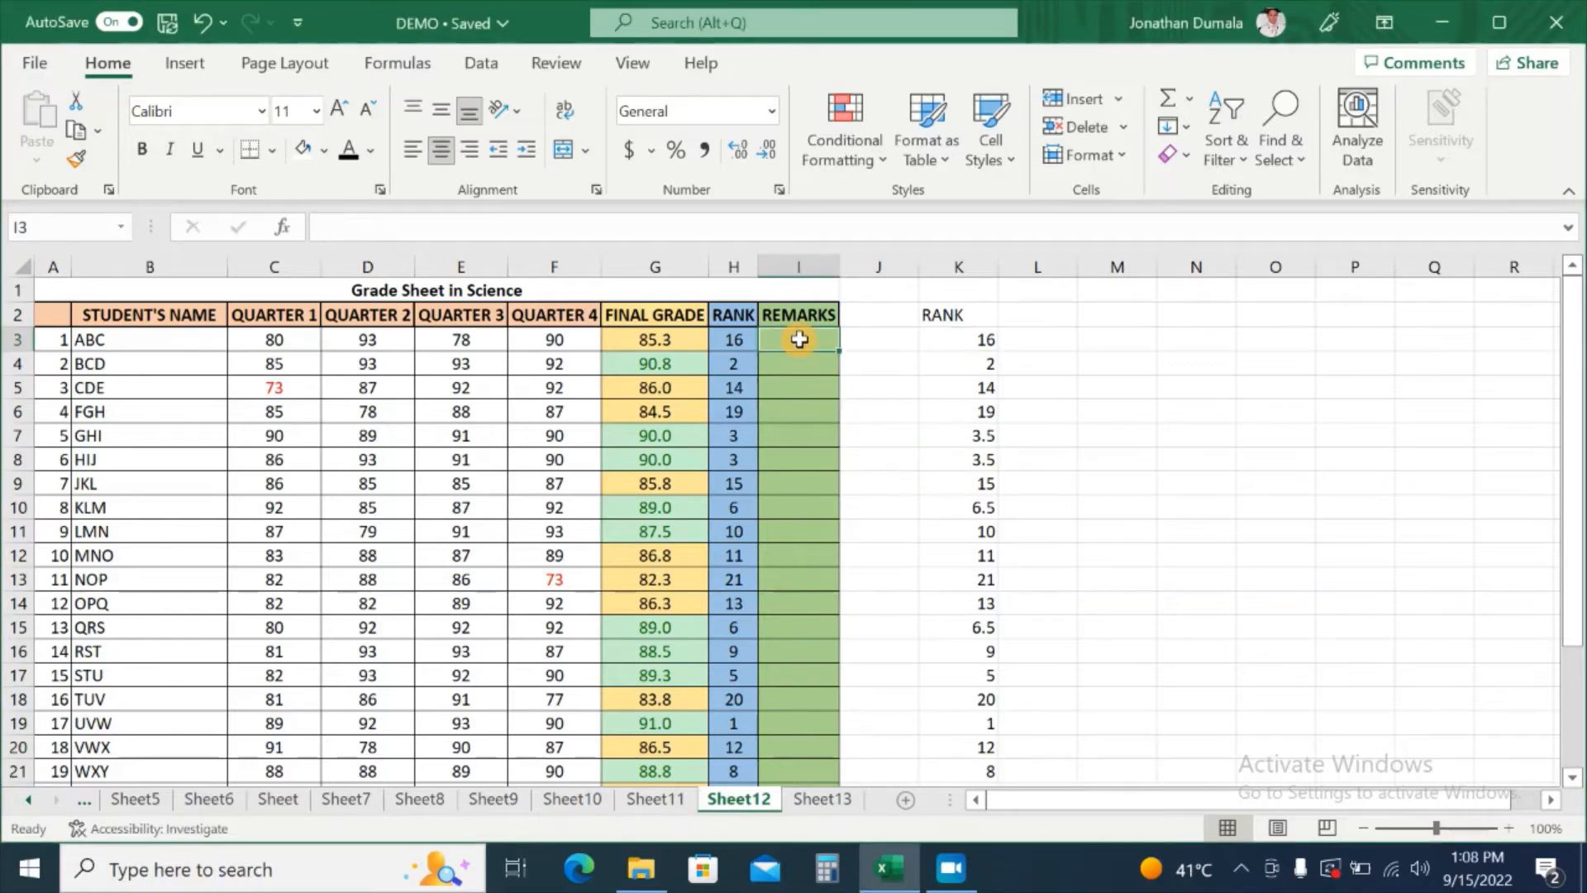
pyautogui.write('=IF')
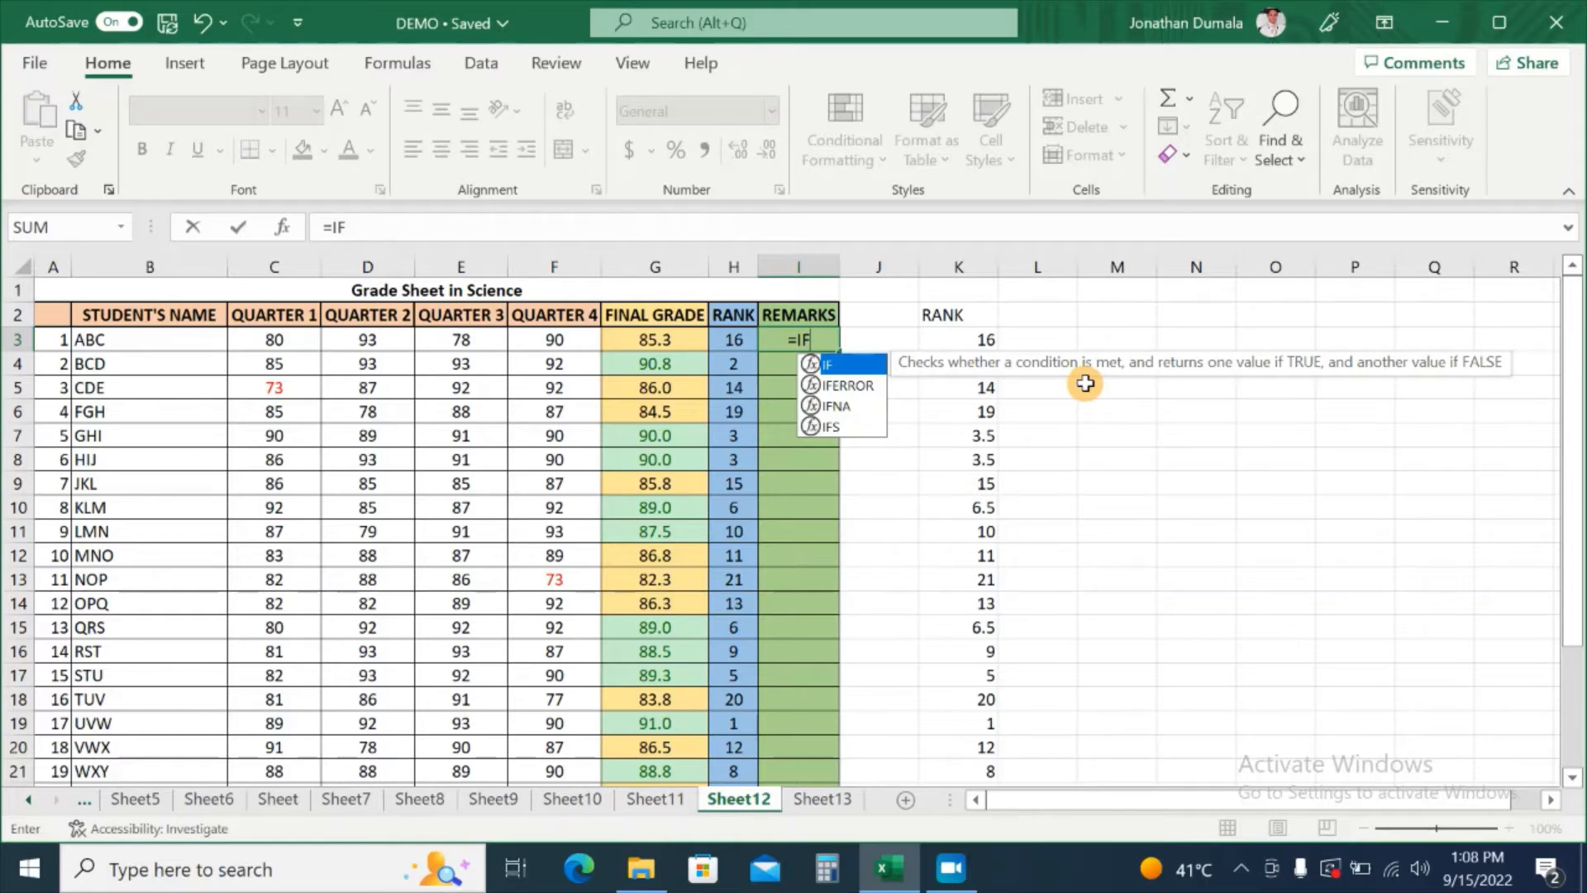
pyautogui.write('(')
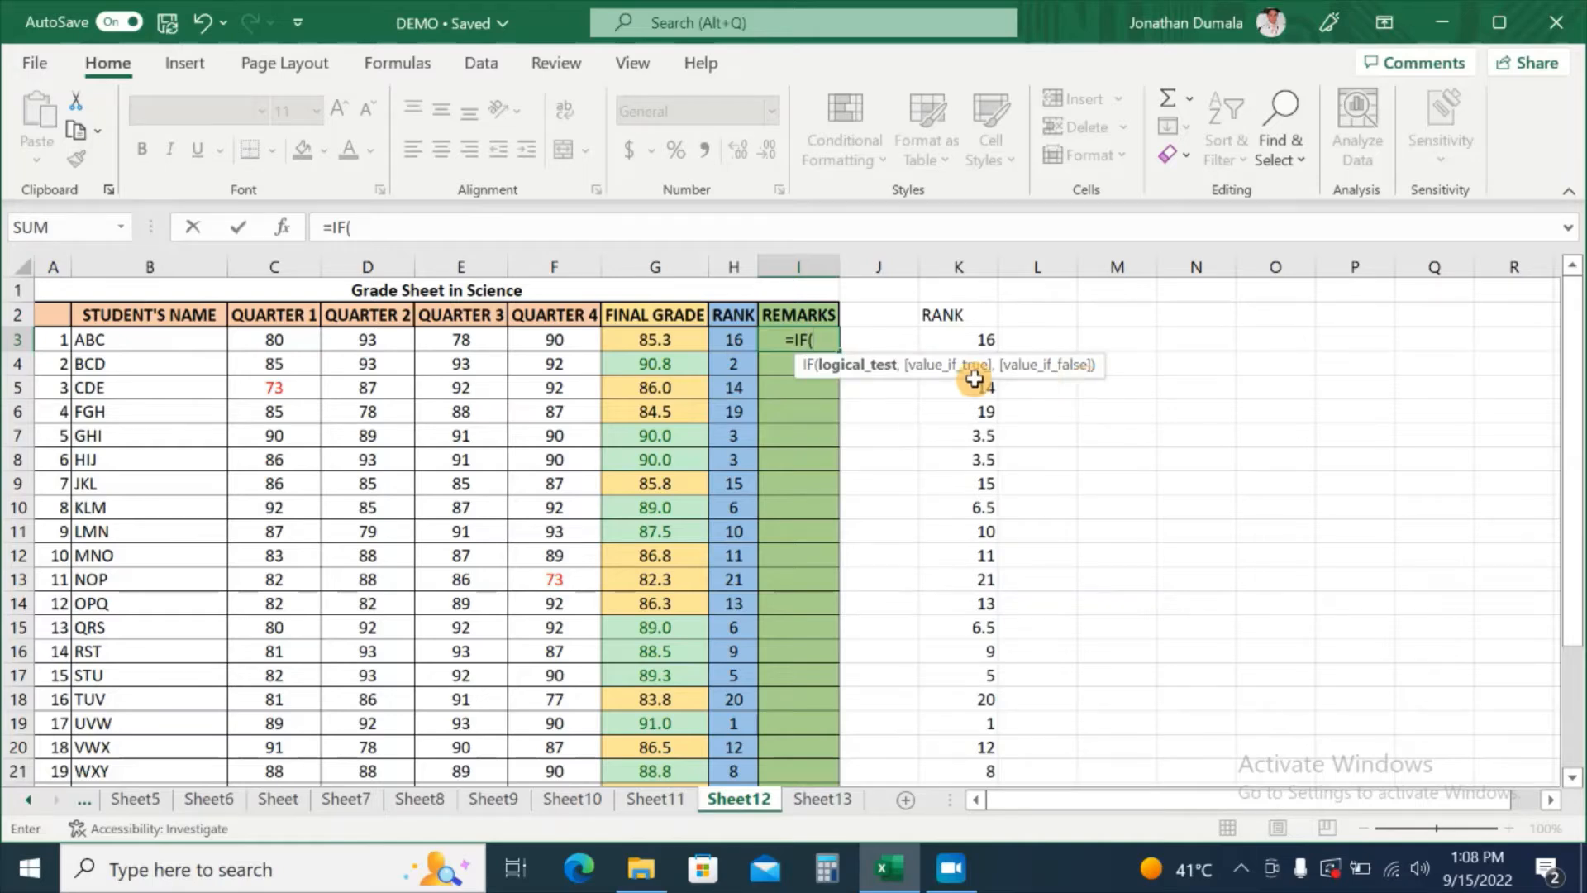
pyautogui.click(679, 341)
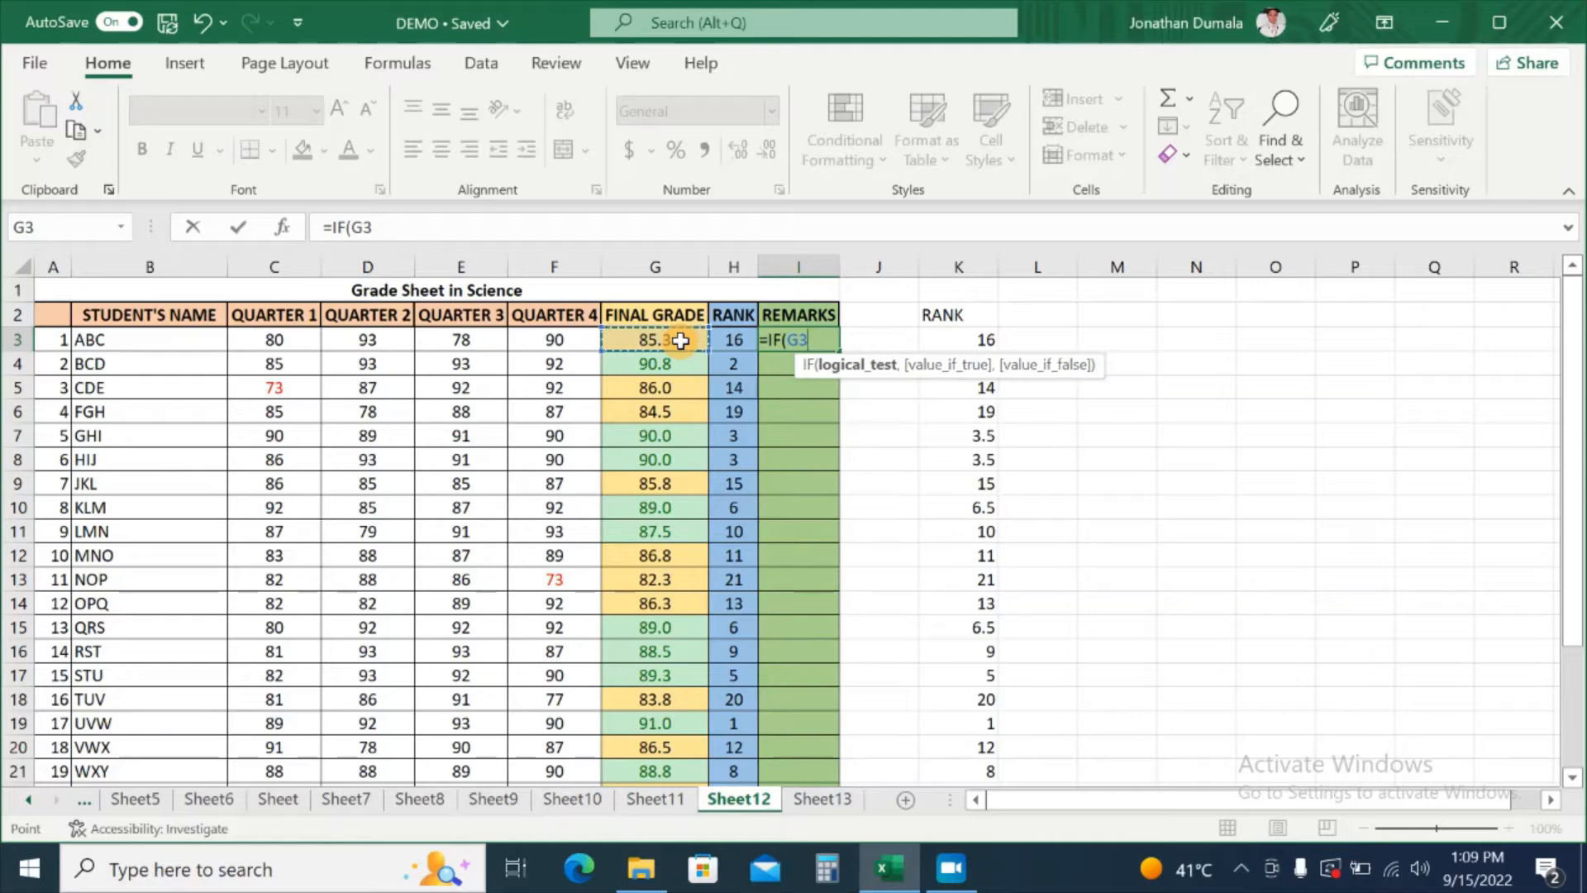
pyautogui.write('>')
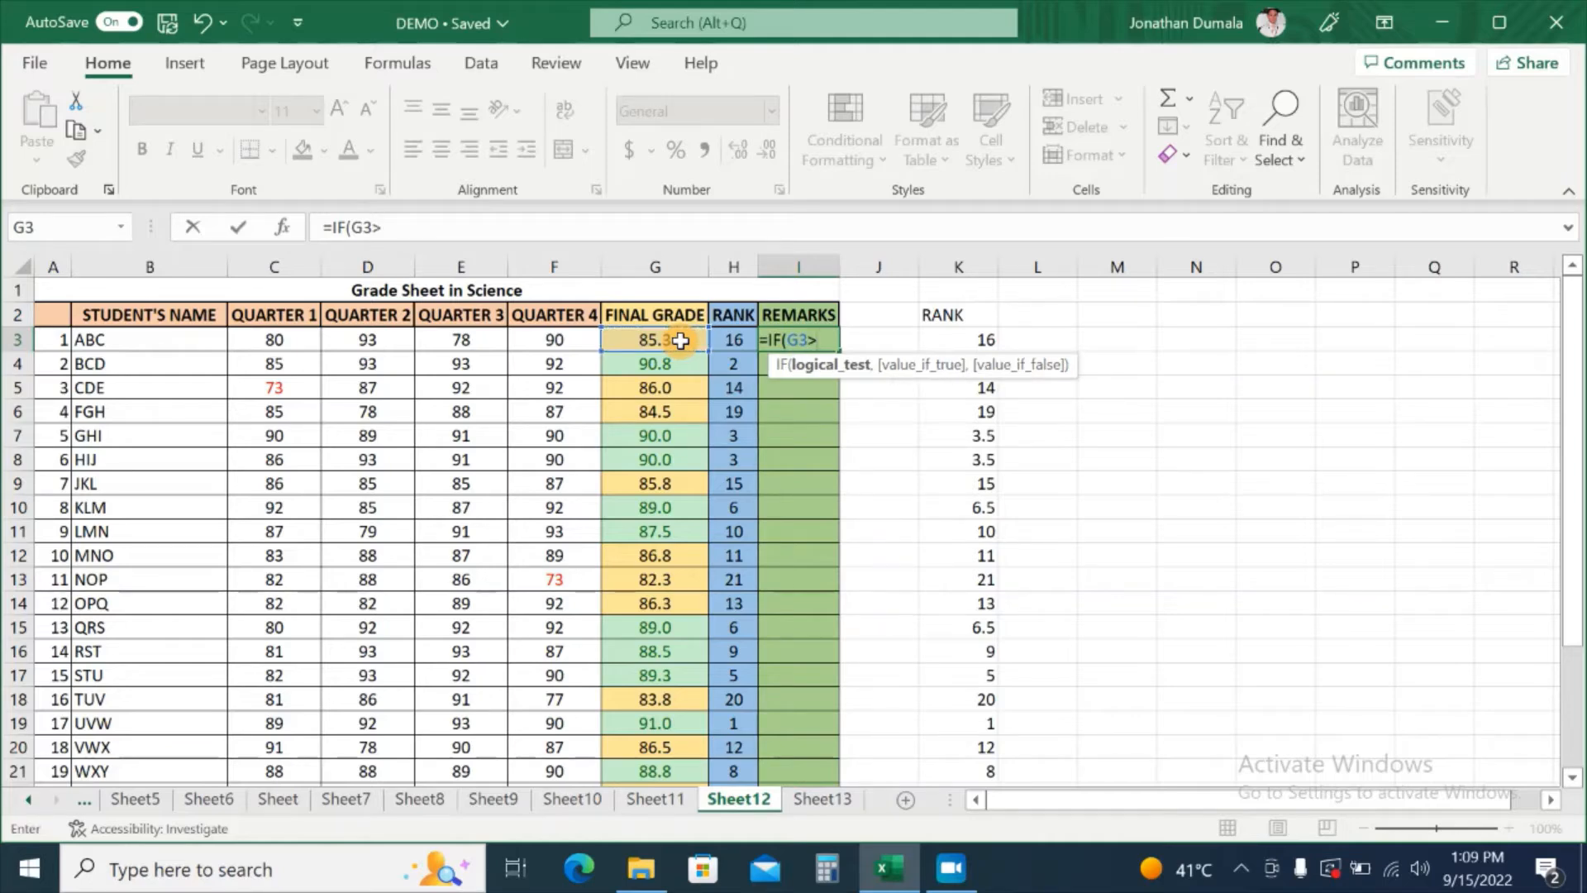
pyautogui.write('=75')
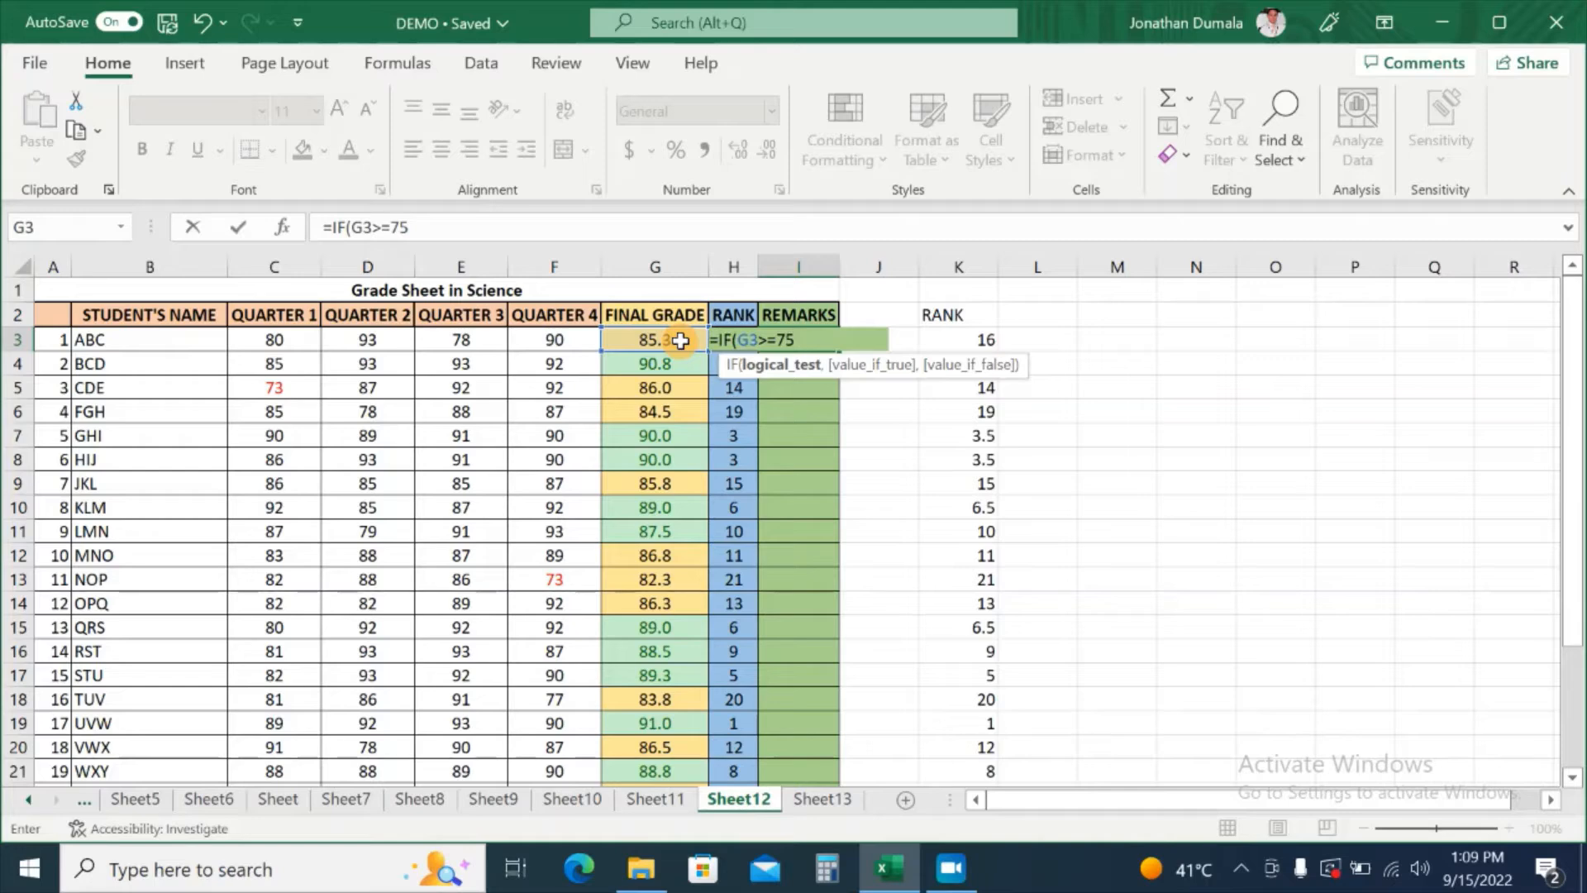
pyautogui.write(',')
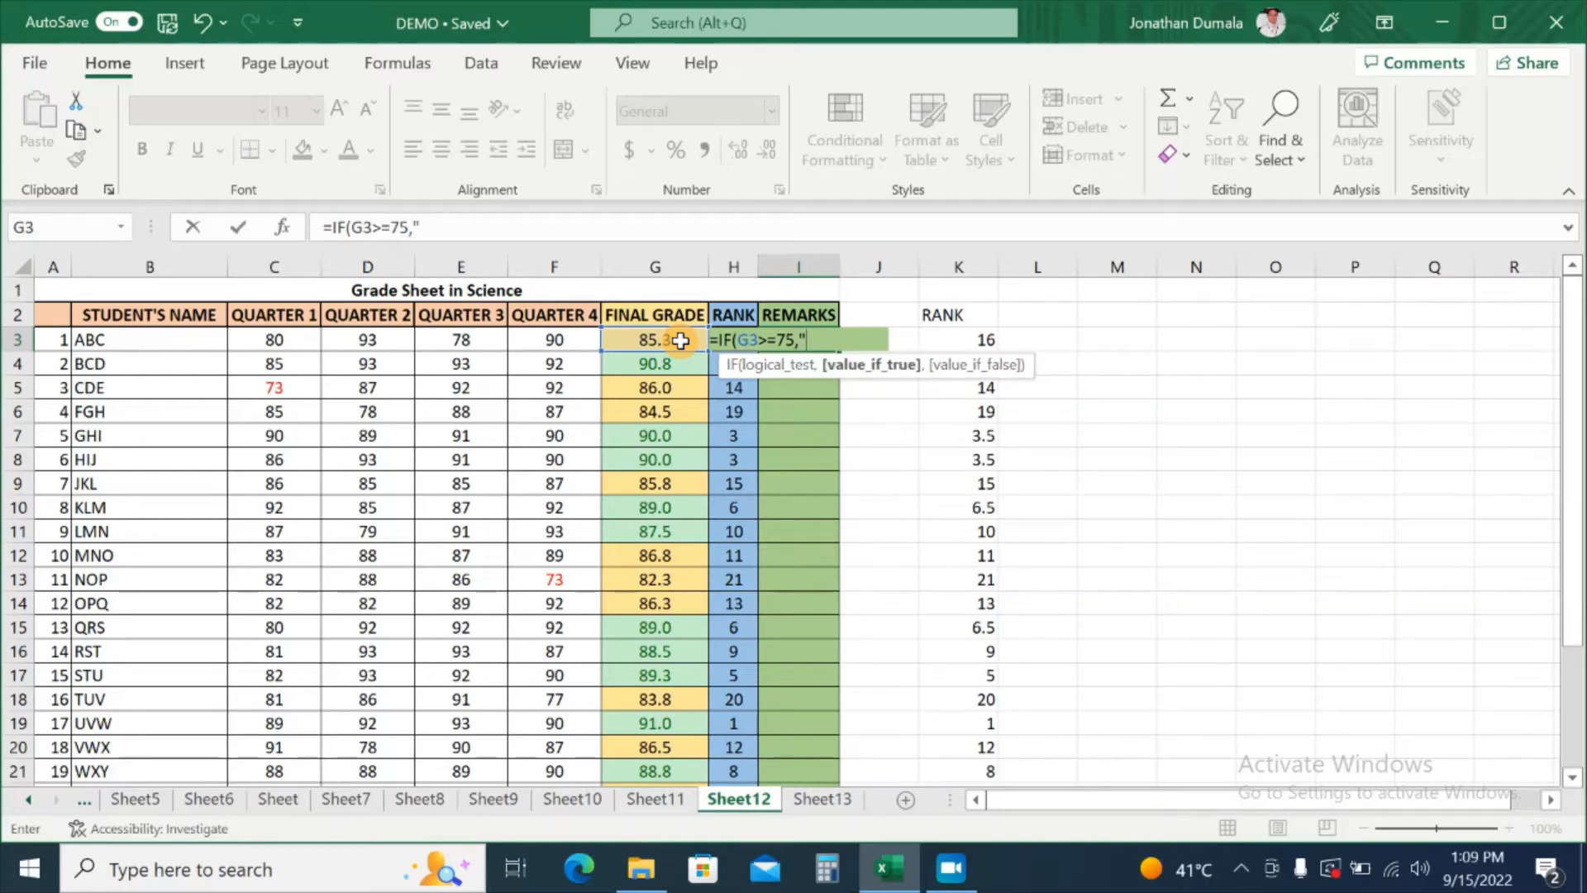
pyautogui.write('"PASSED')
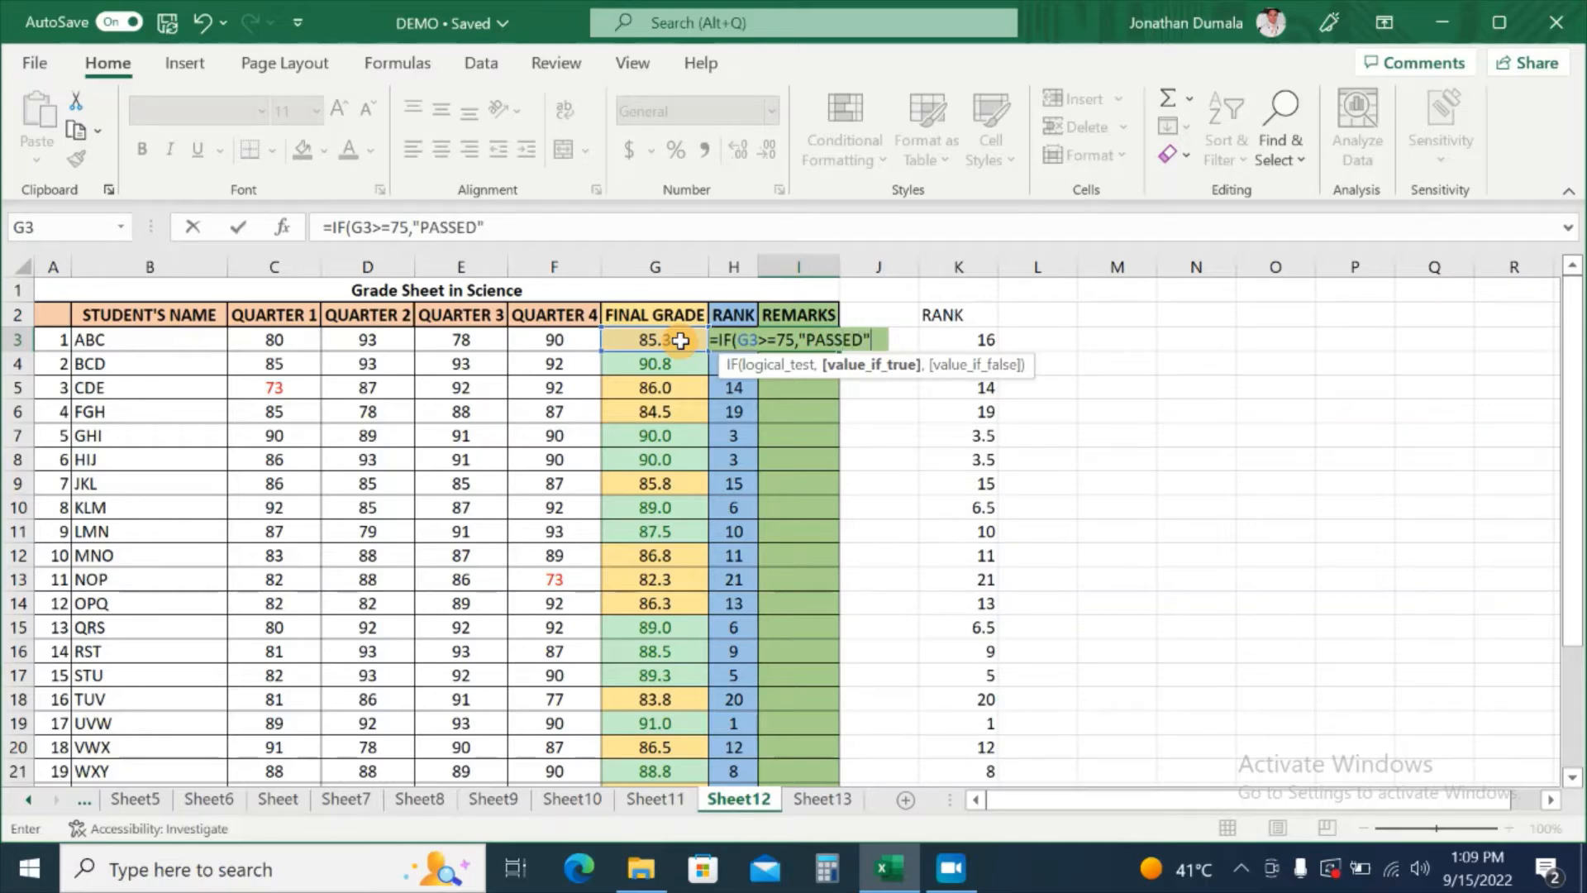
pyautogui.write('",')
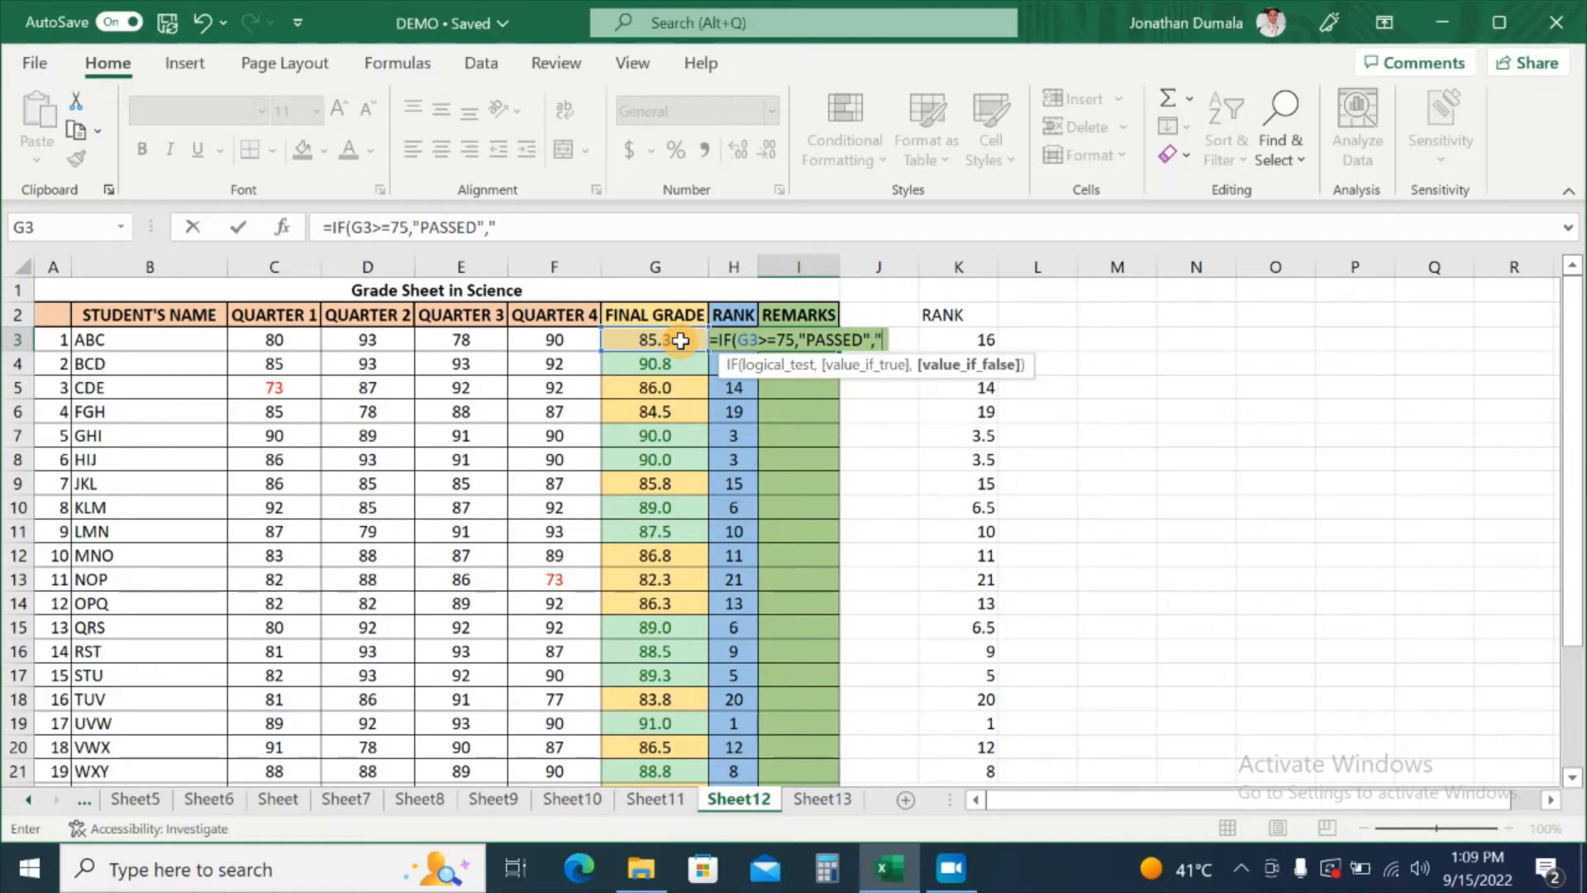
pyautogui.write('"FAIL')
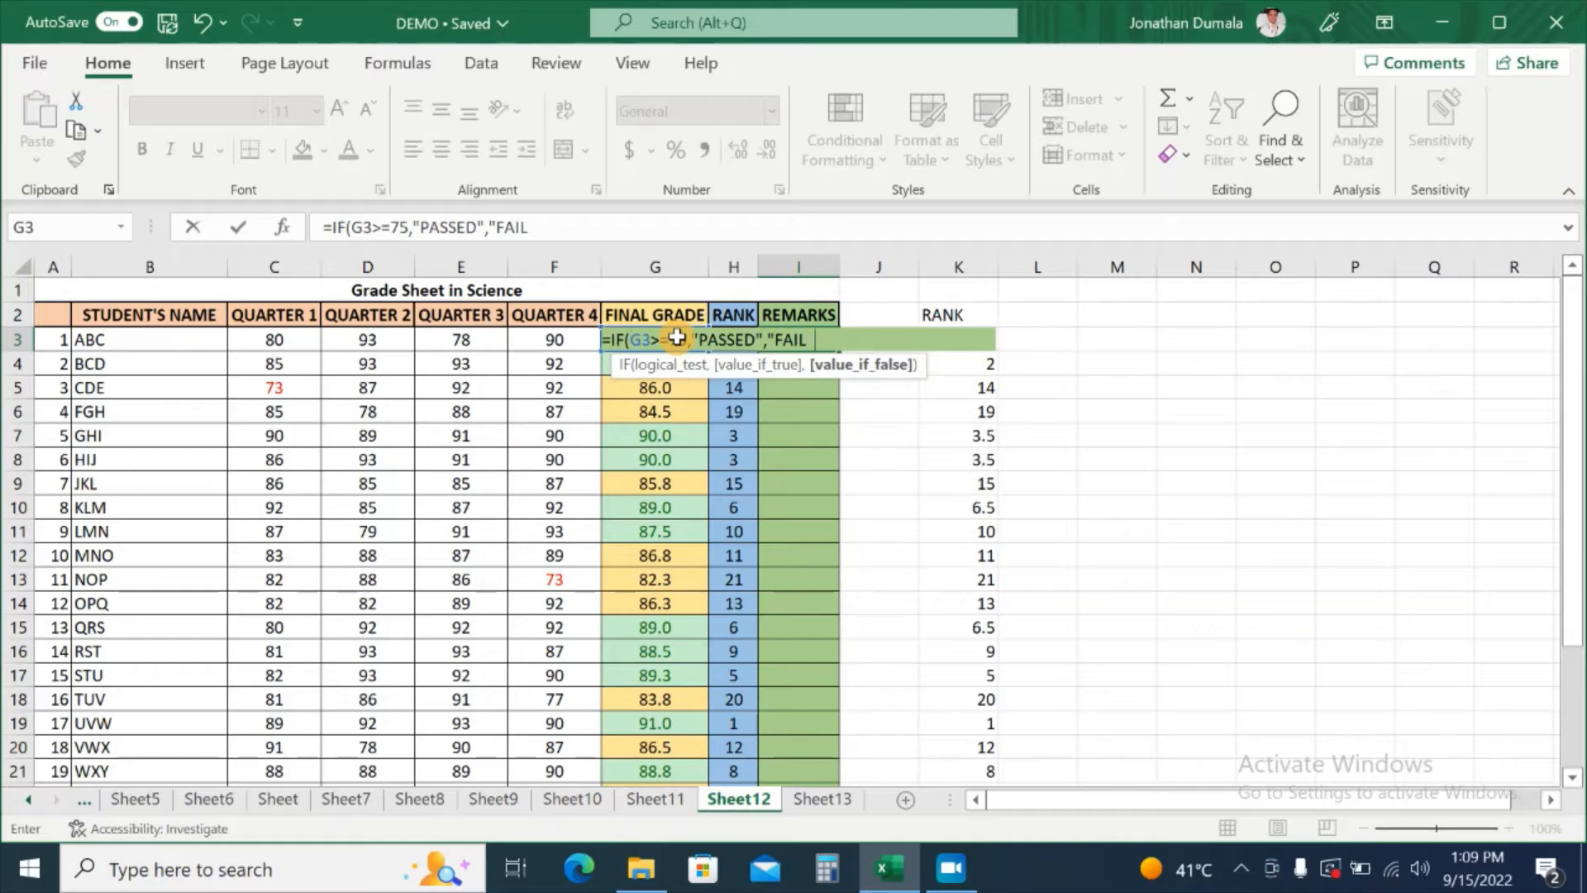
pyautogui.write('ED")')
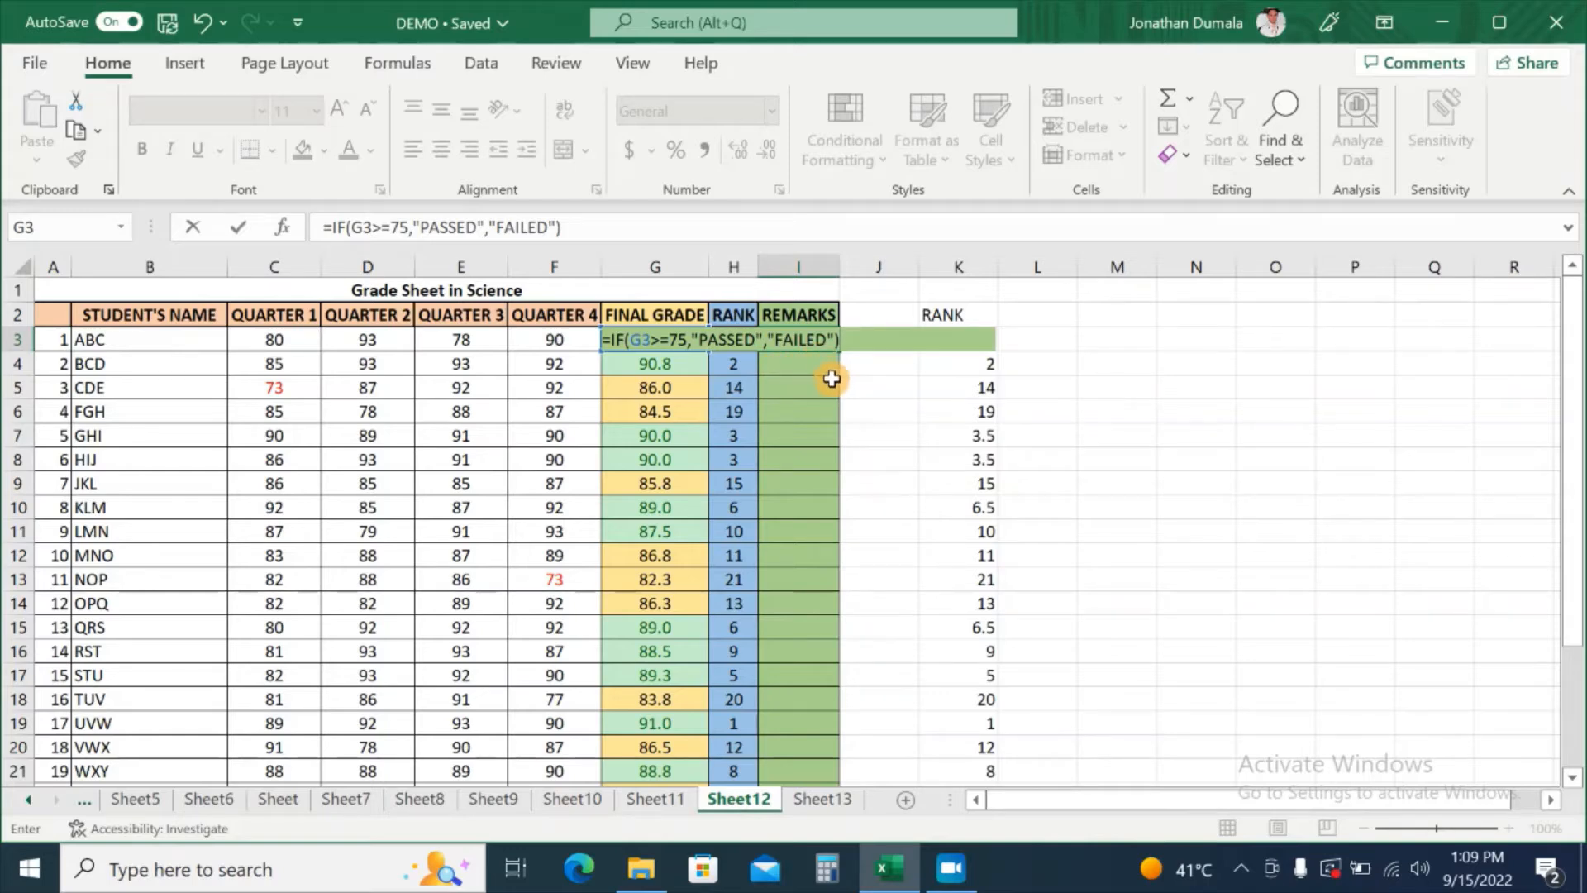
pyautogui.press('Return')
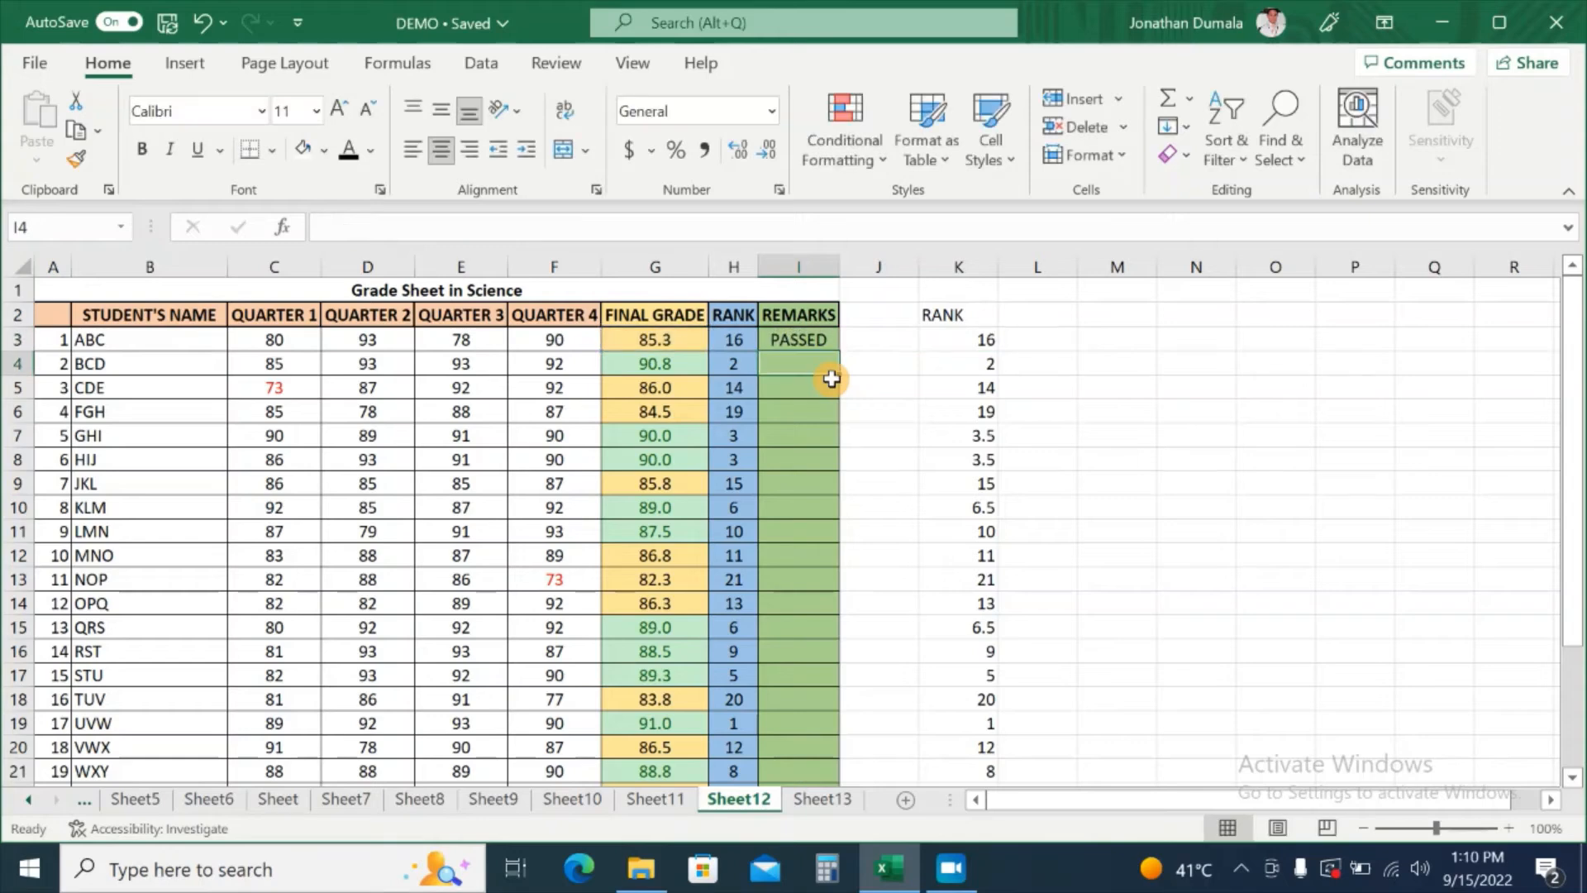
# Fill the I3 pass/fail formula down the Remarks column for all the students
pyautogui.click(831, 340)
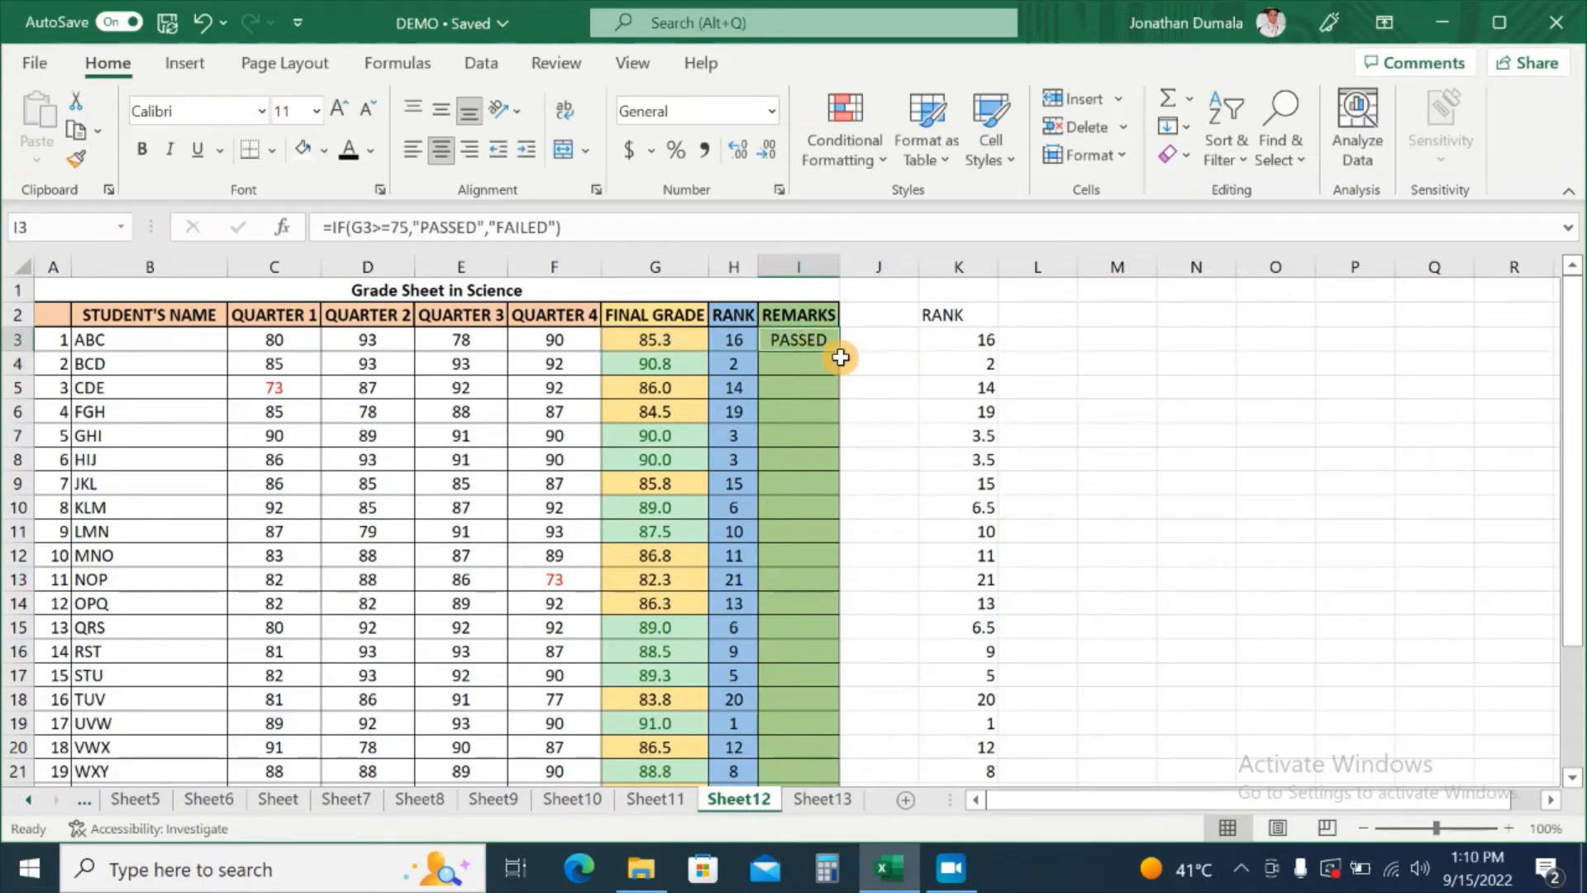
pyautogui.doubleClick(844, 352)
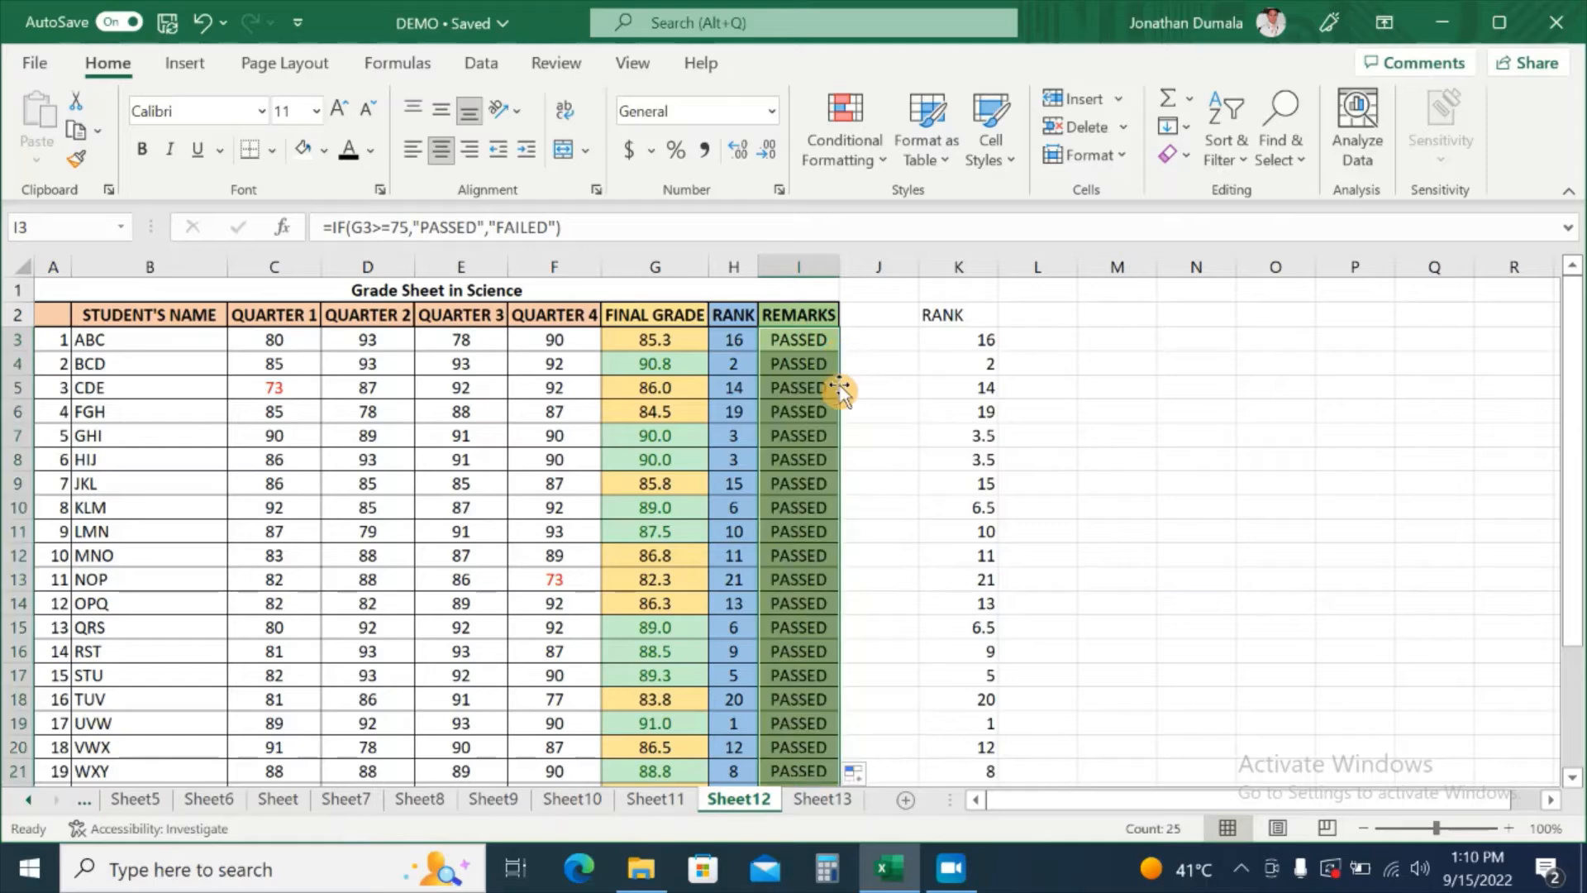
pyautogui.click(905, 417)
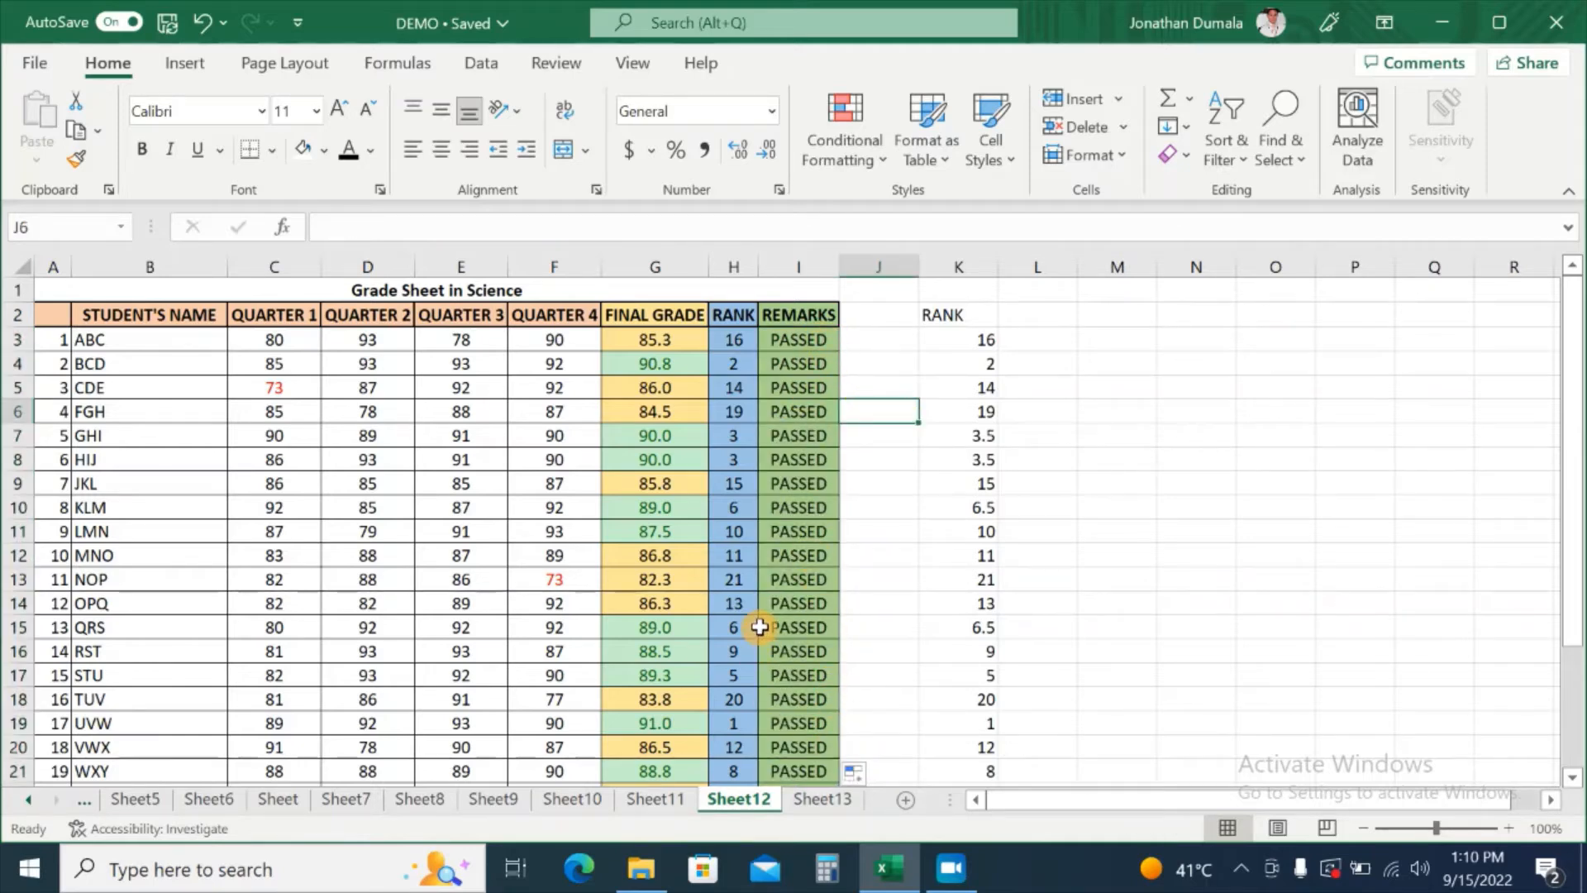
# Clear the pass/fail formulas from I25:I27 beside the Average, Highest and Lowest Grade rows
pyautogui.scroll(-2, 816, 632)
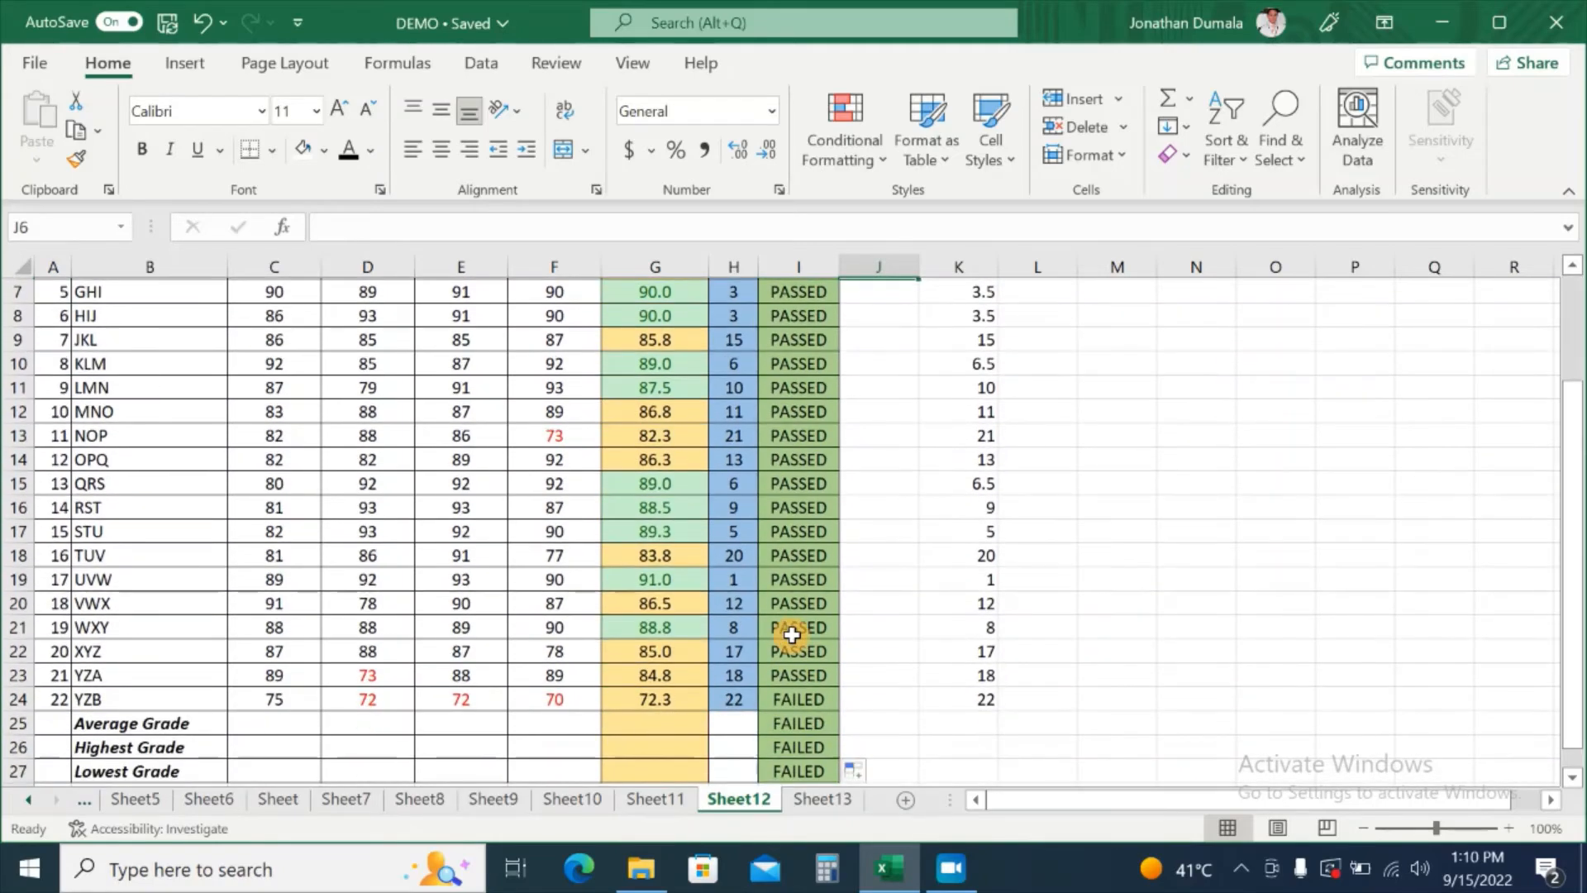
pyautogui.scroll(-1, 792, 635)
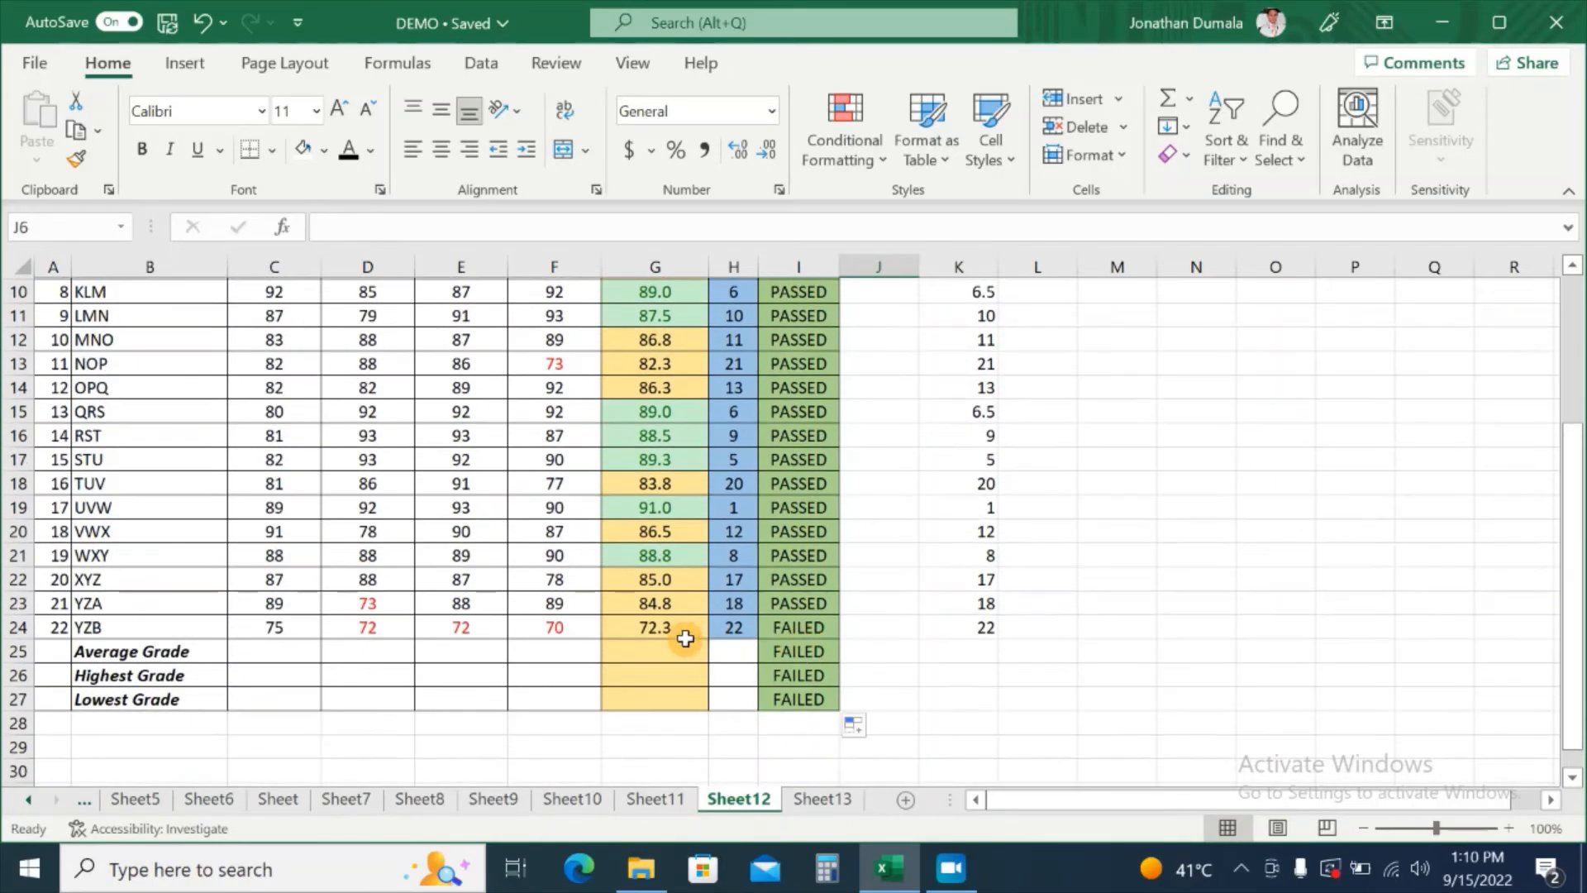
pyautogui.click(616, 633)
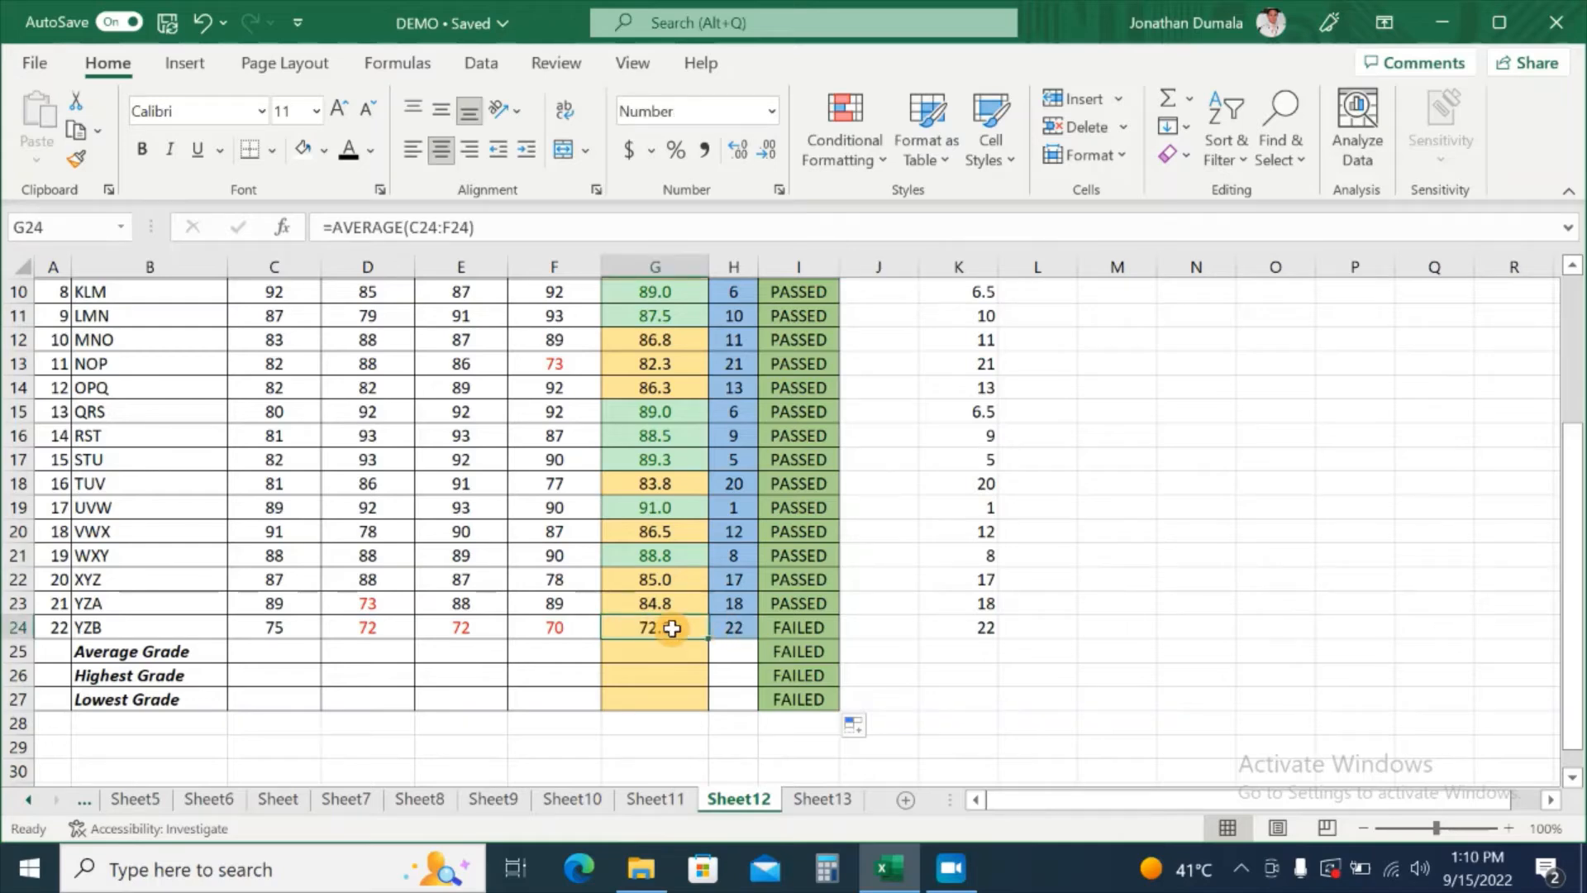
pyautogui.moveTo(797, 658); pyautogui.dragTo(808, 694)
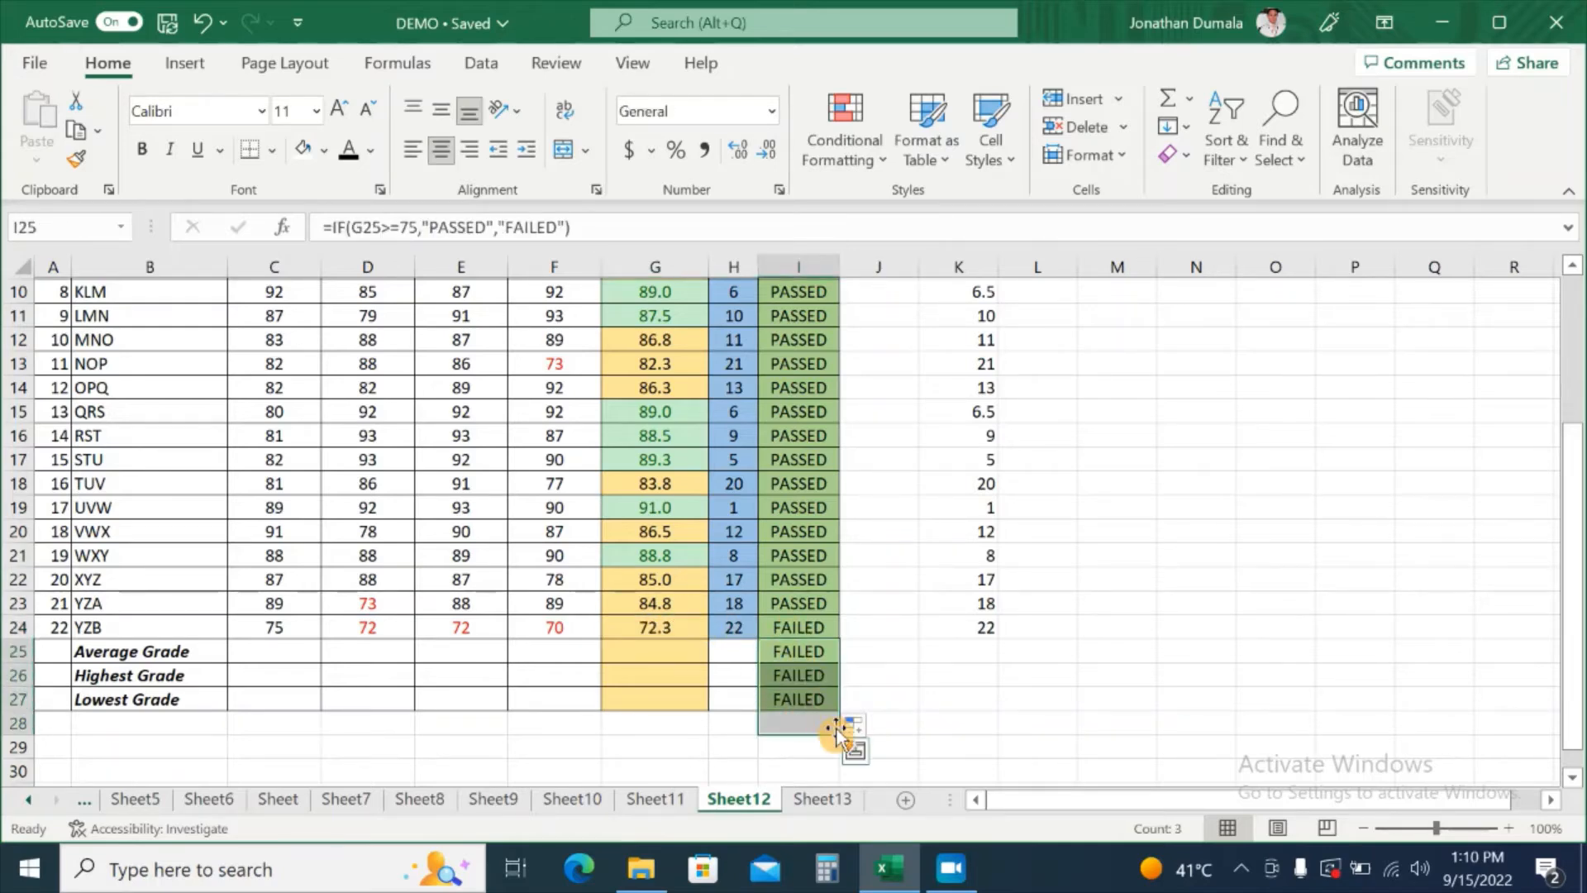
pyautogui.press('Delete')
pyautogui.click(868, 669)
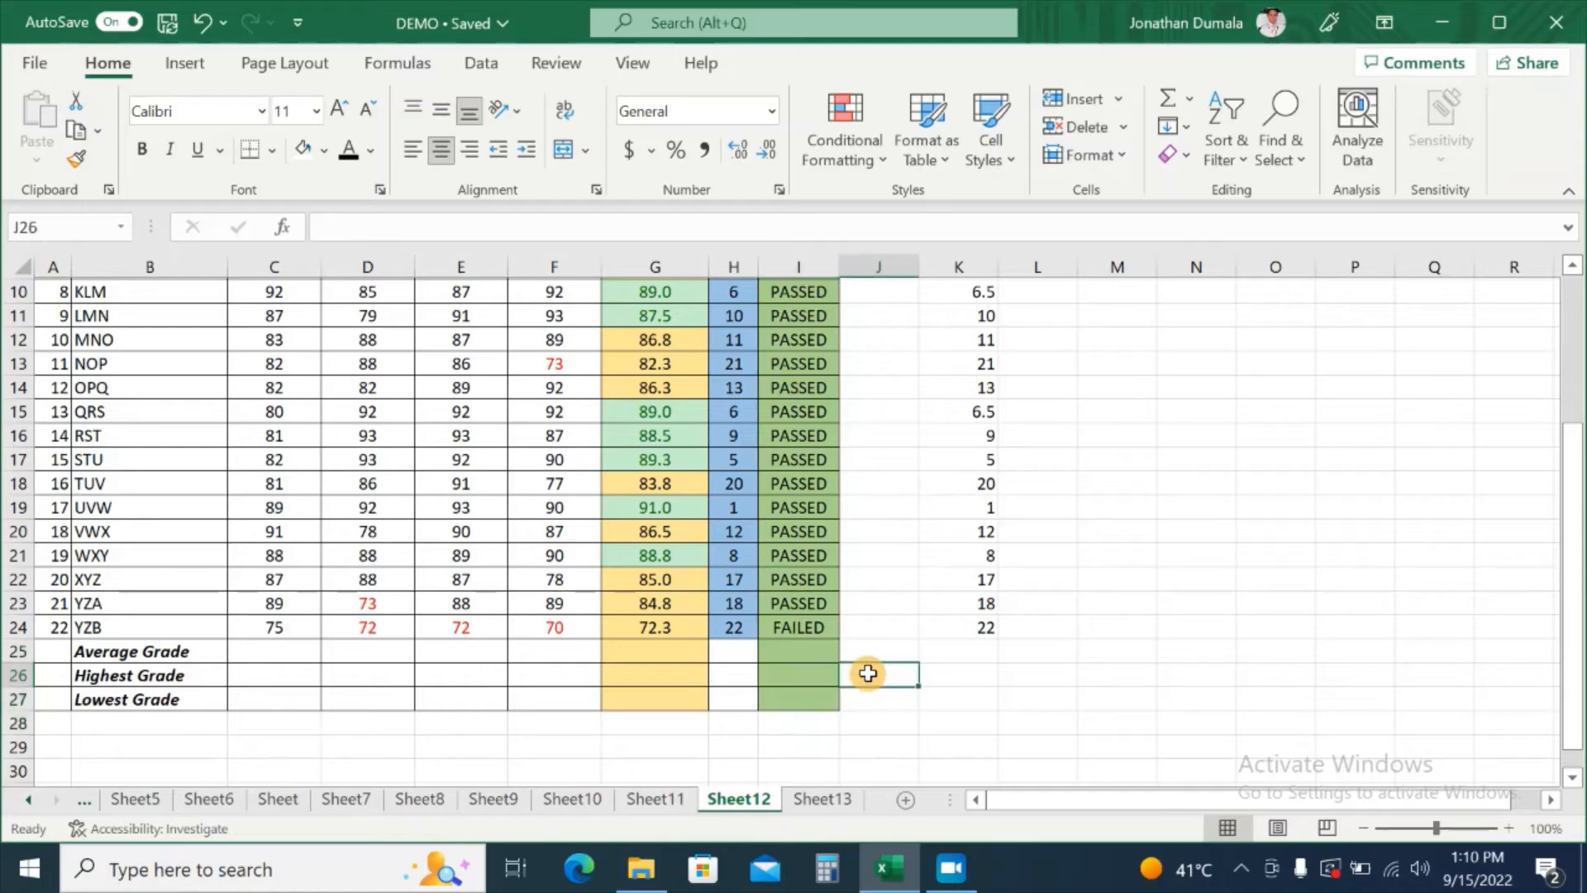
# Compare student YZB's final grade in G24 with the pass/fail remark in I24
pyautogui.click(644, 633)
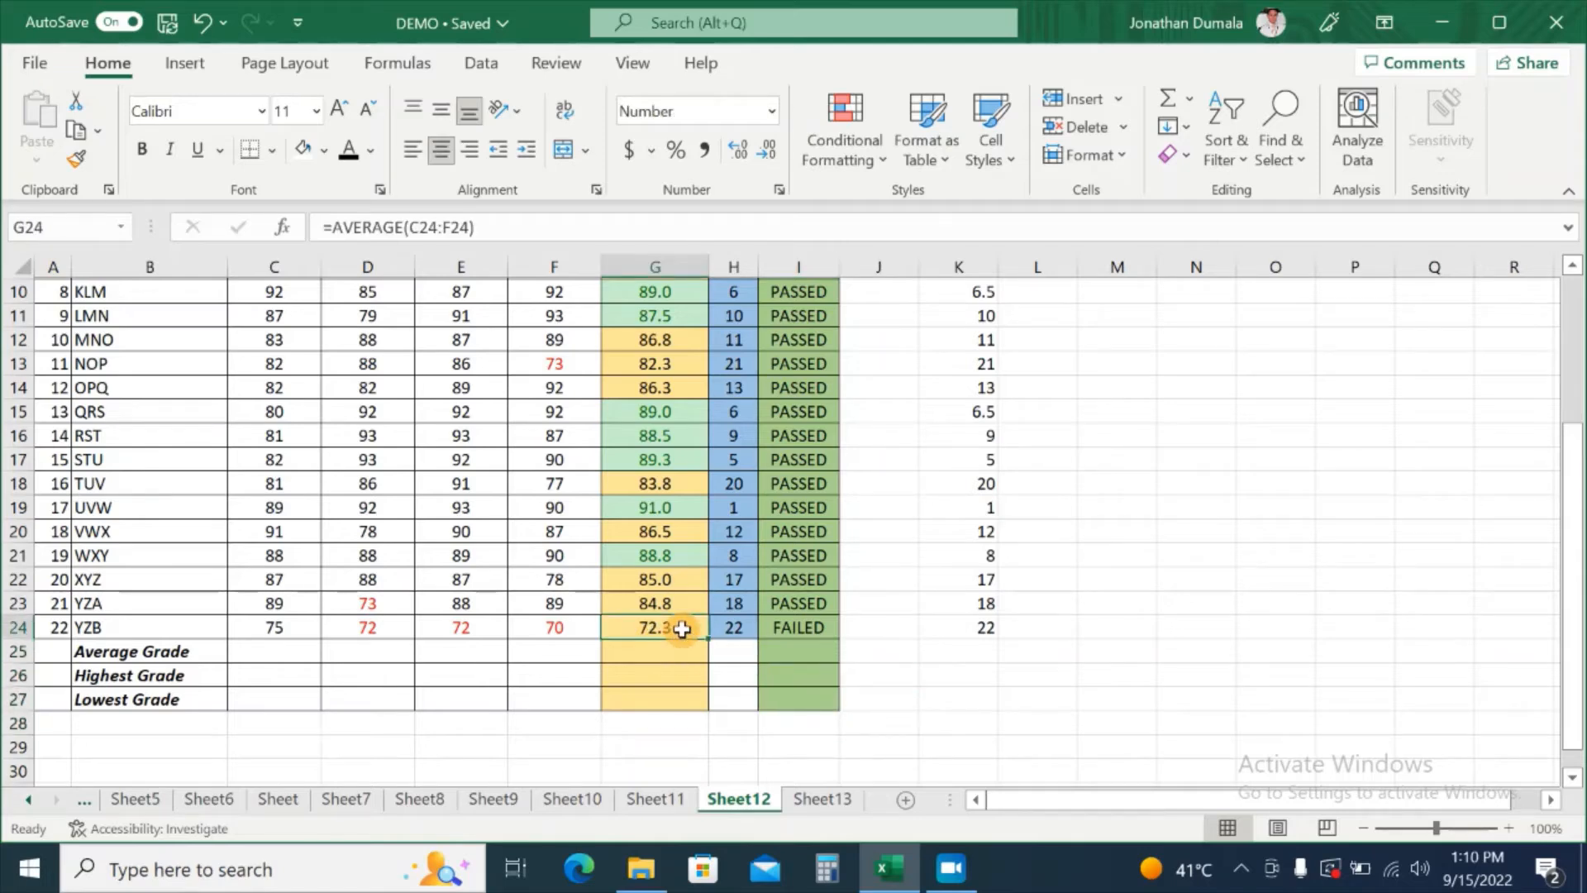
pyautogui.click(812, 632)
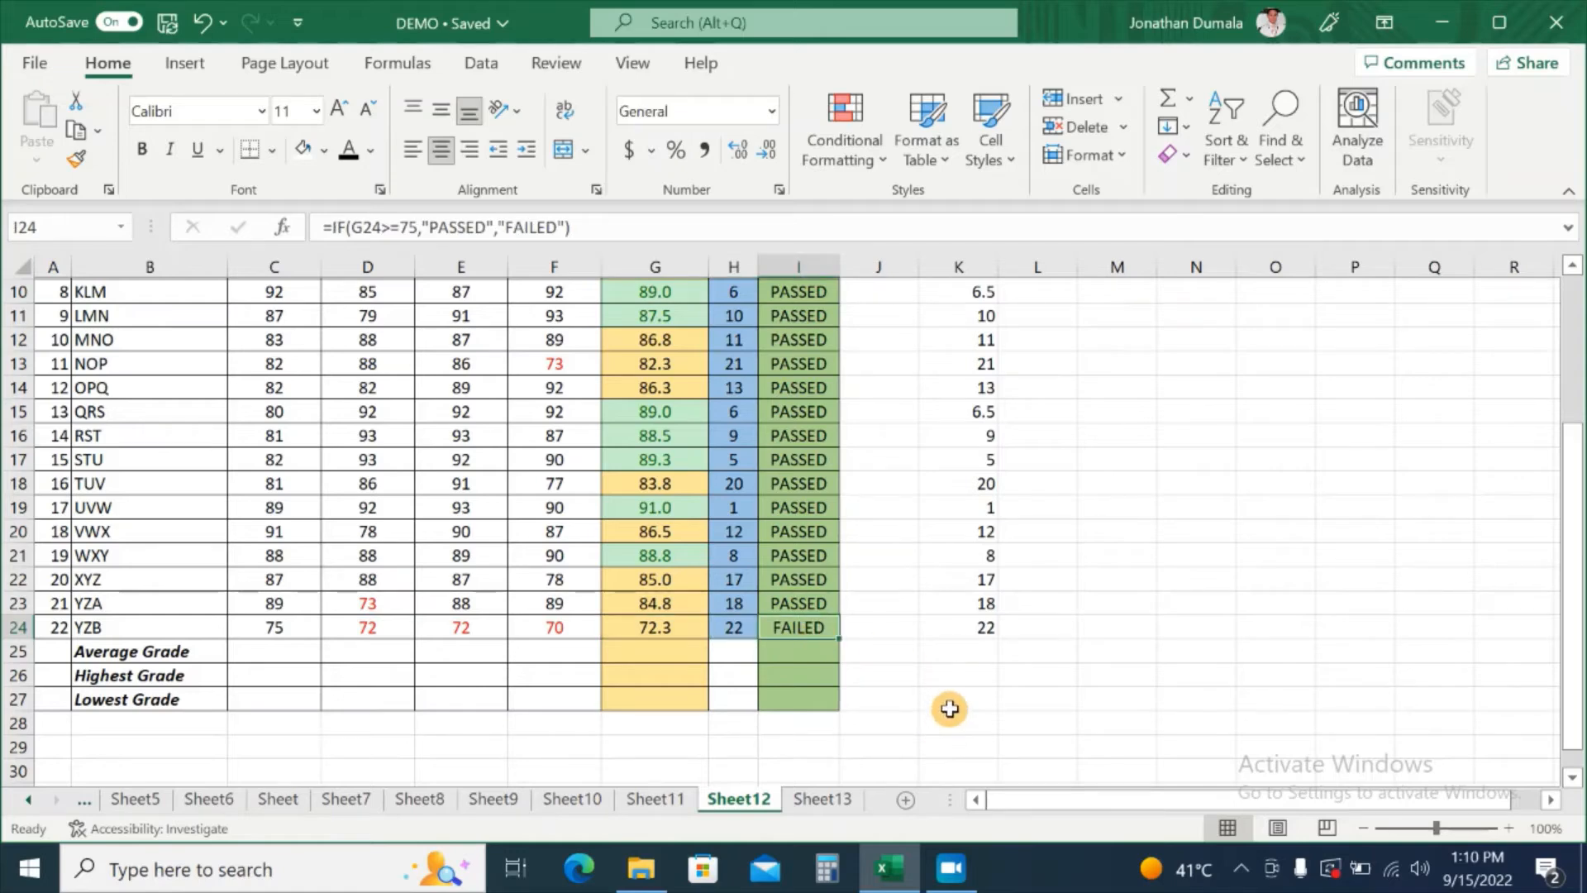
pyautogui.scroll(3, 950, 708)
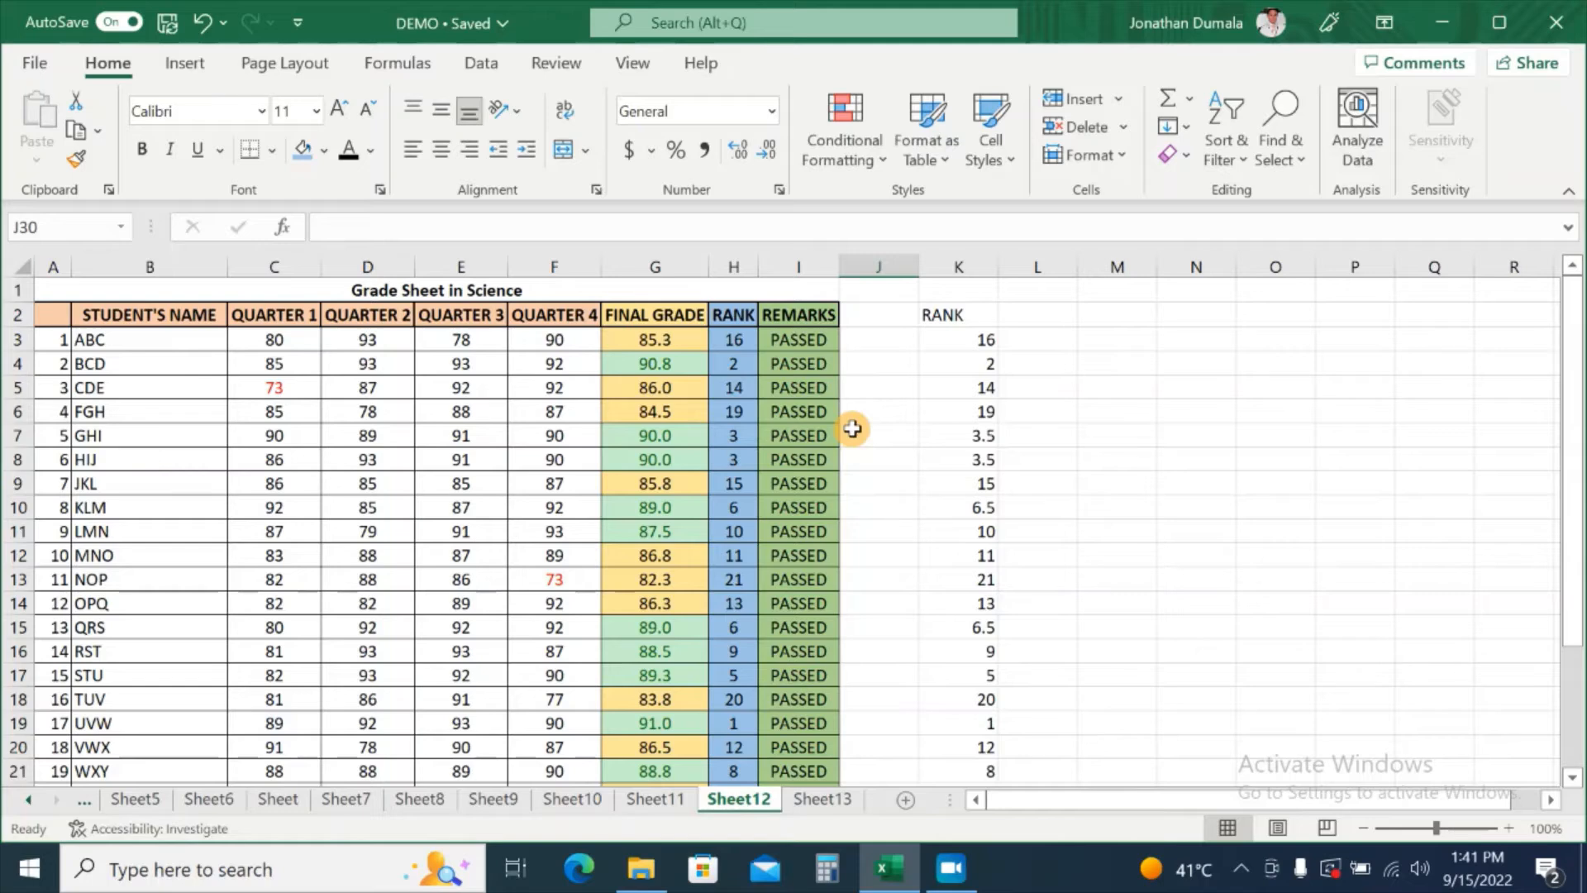
# Enter =AVERAGE(C3:C24) in C25 to compute the Quarter 1 average grade
pyautogui.scroll(-4, 852, 428)
pyautogui.click(287, 579)
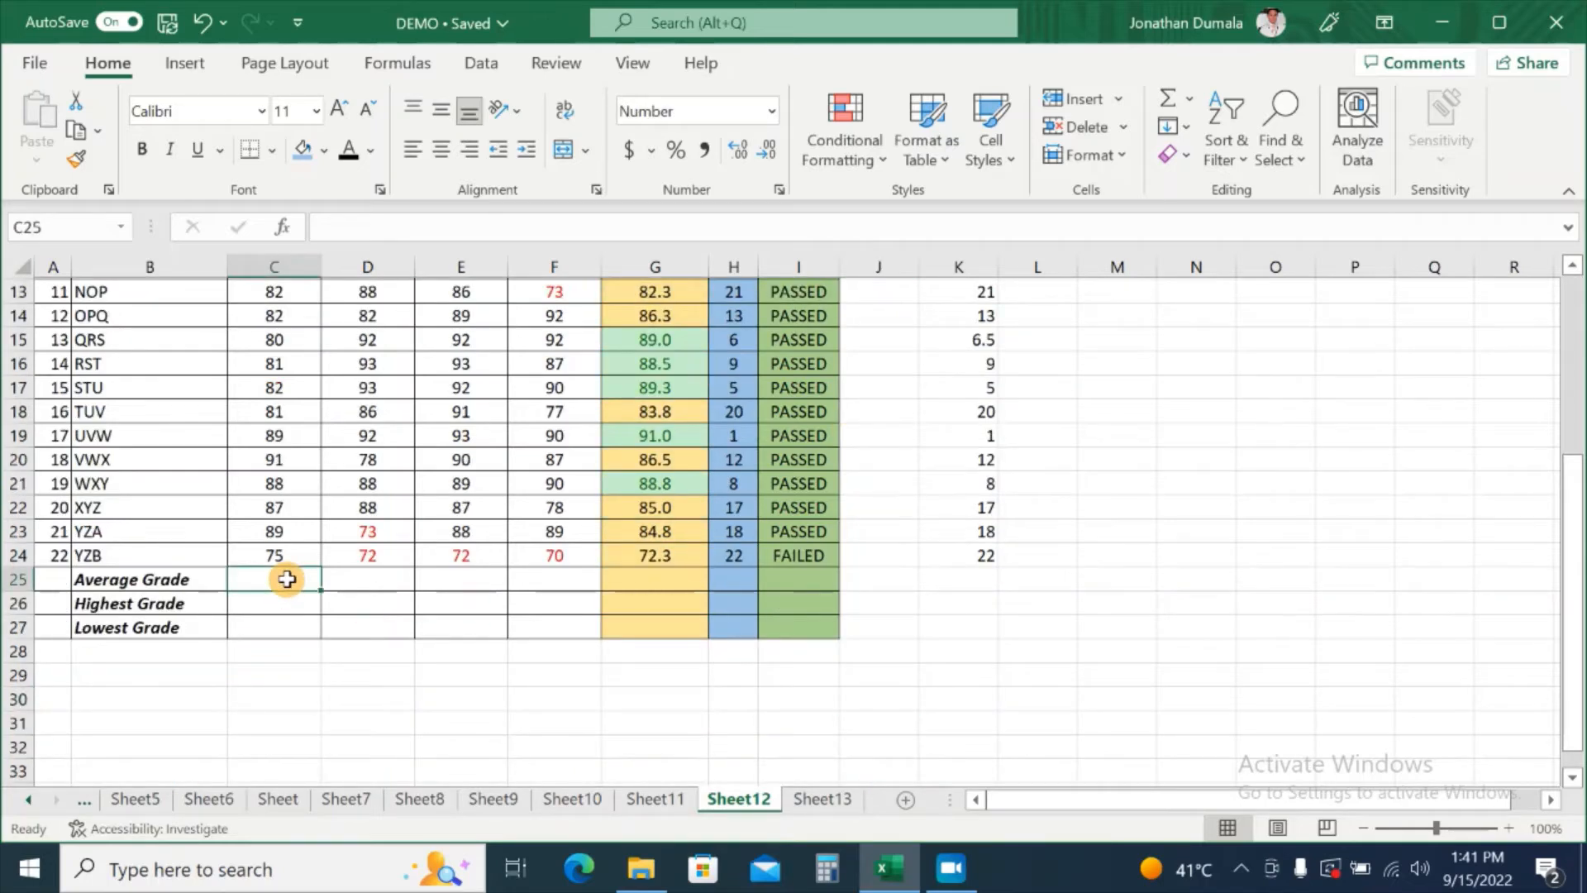
pyautogui.write('=AVERAGE')
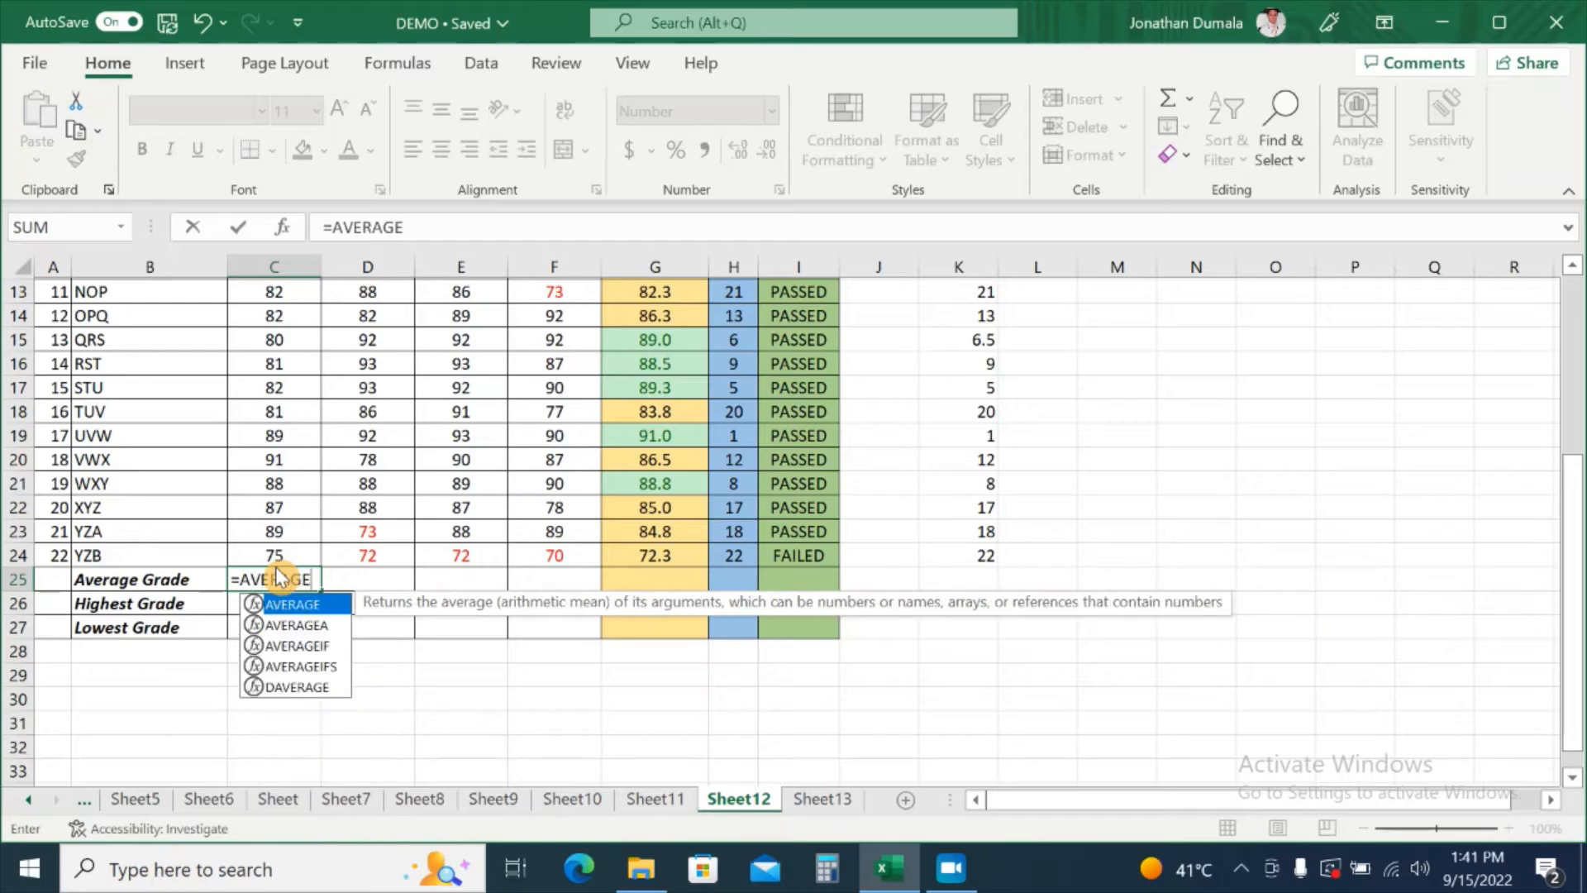
pyautogui.write('(')
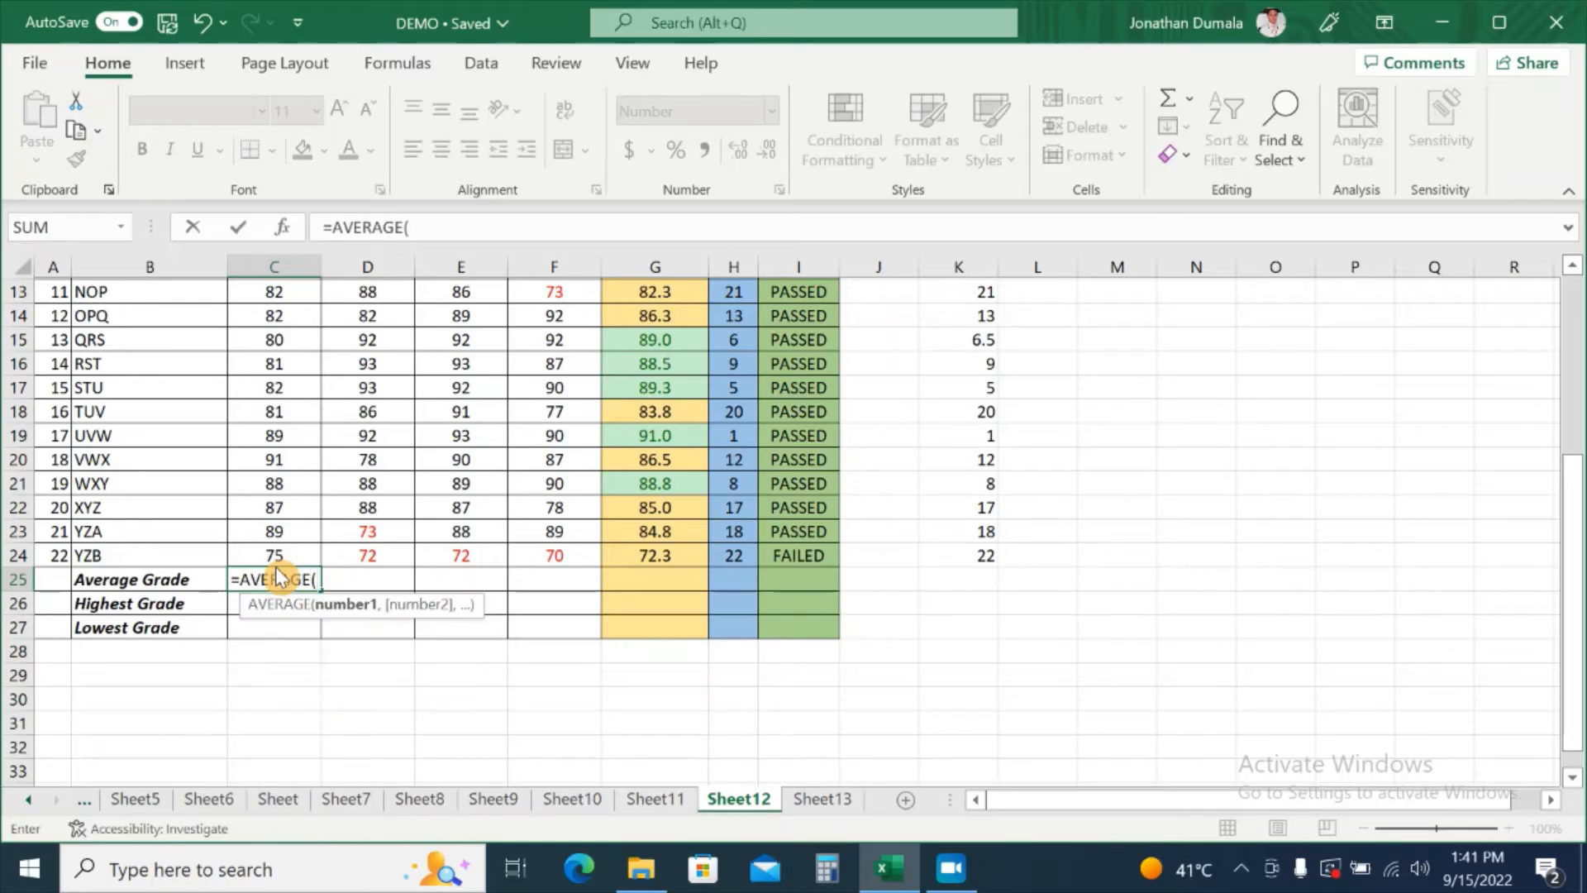
pyautogui.moveTo(308, 548); pyautogui.dragTo(300, 337)
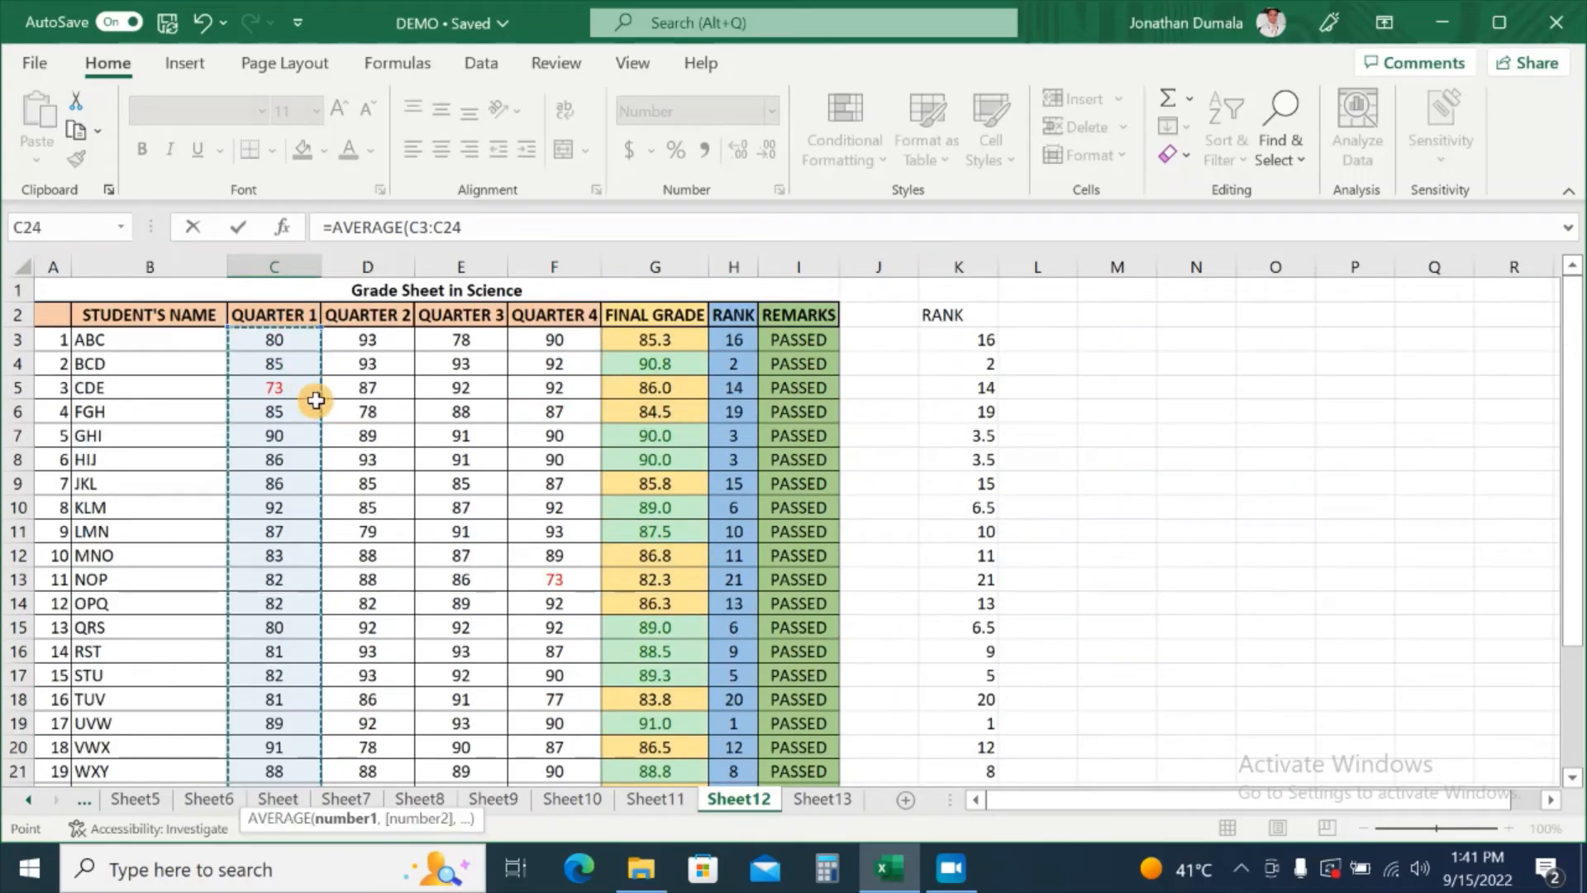
pyautogui.scroll(-4, 312, 405)
pyautogui.write(')')
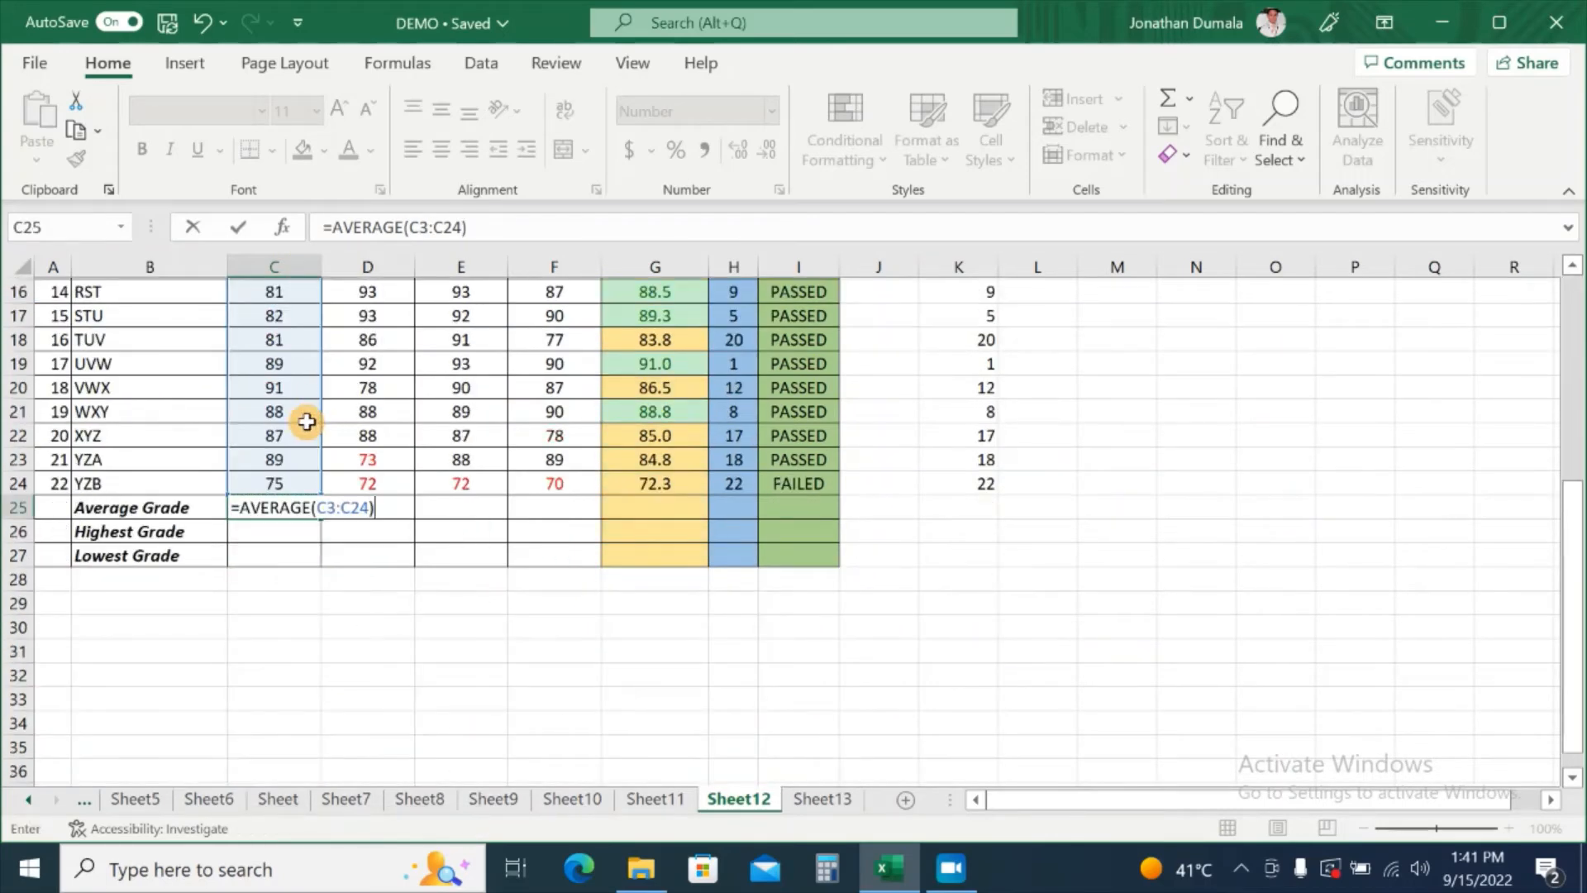
pyautogui.press('Return')
# Fill the C25 average formula across the Average Grade row through F25
pyautogui.click(287, 508)
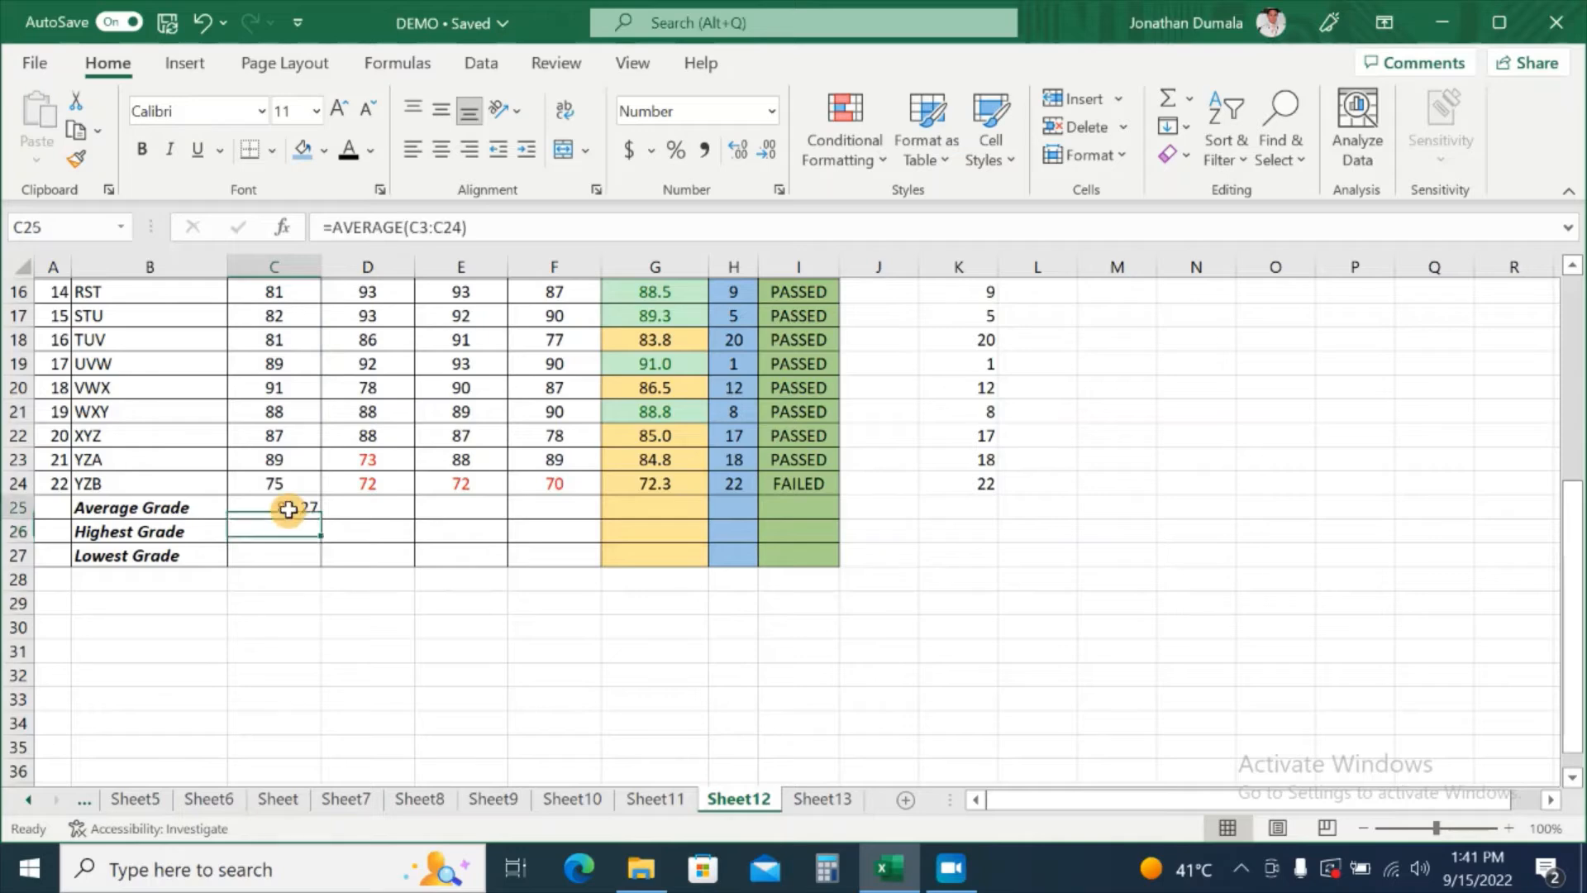
pyautogui.moveTo(321, 516); pyautogui.dragTo(569, 514)
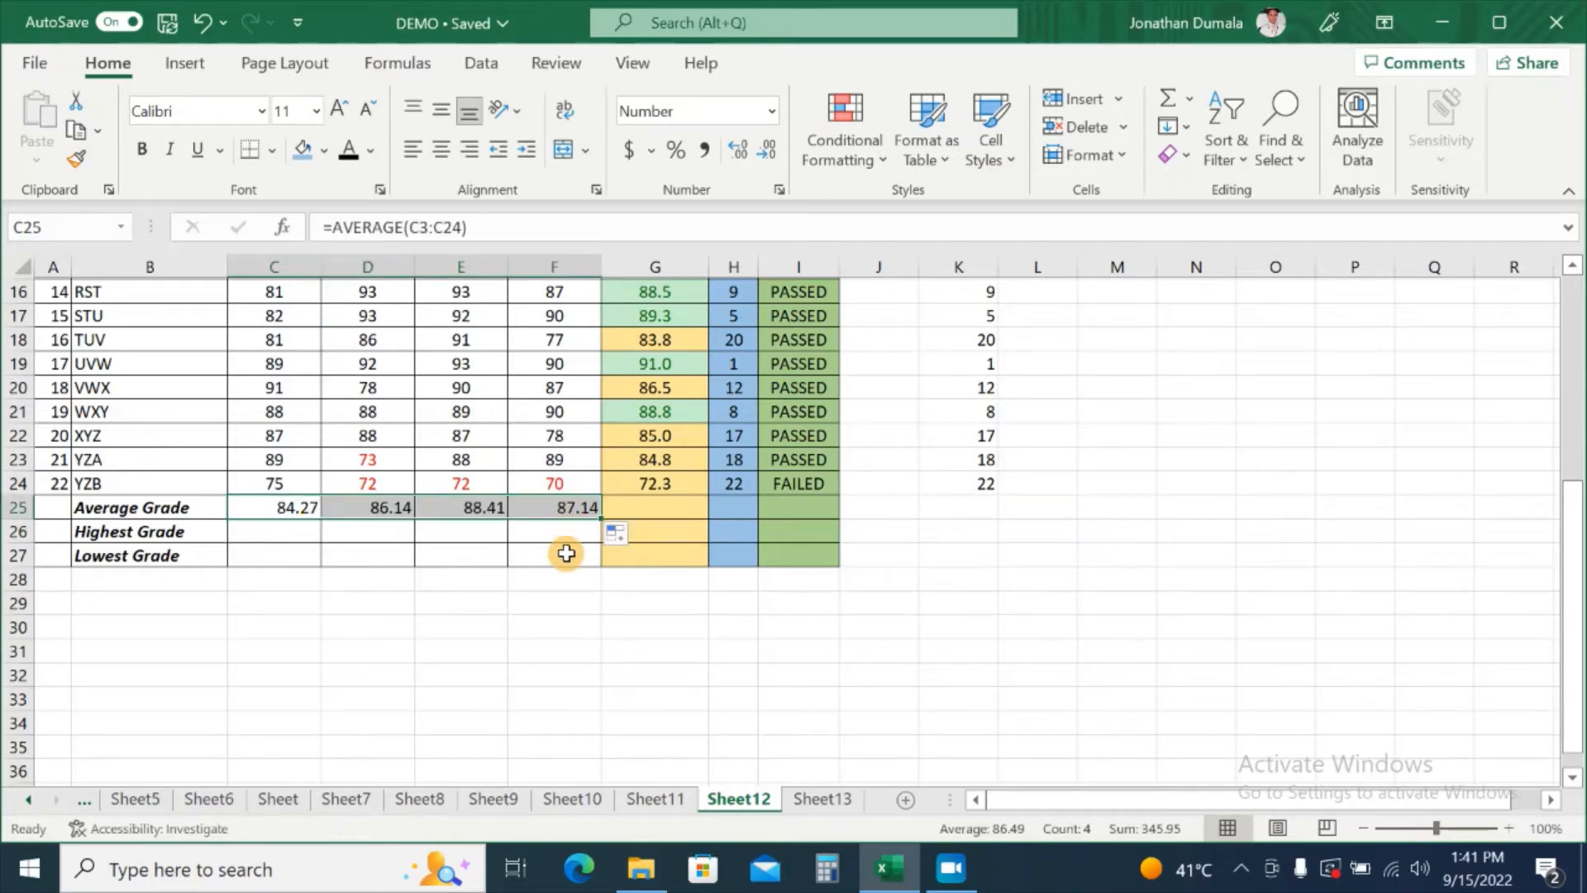
pyautogui.click(565, 555)
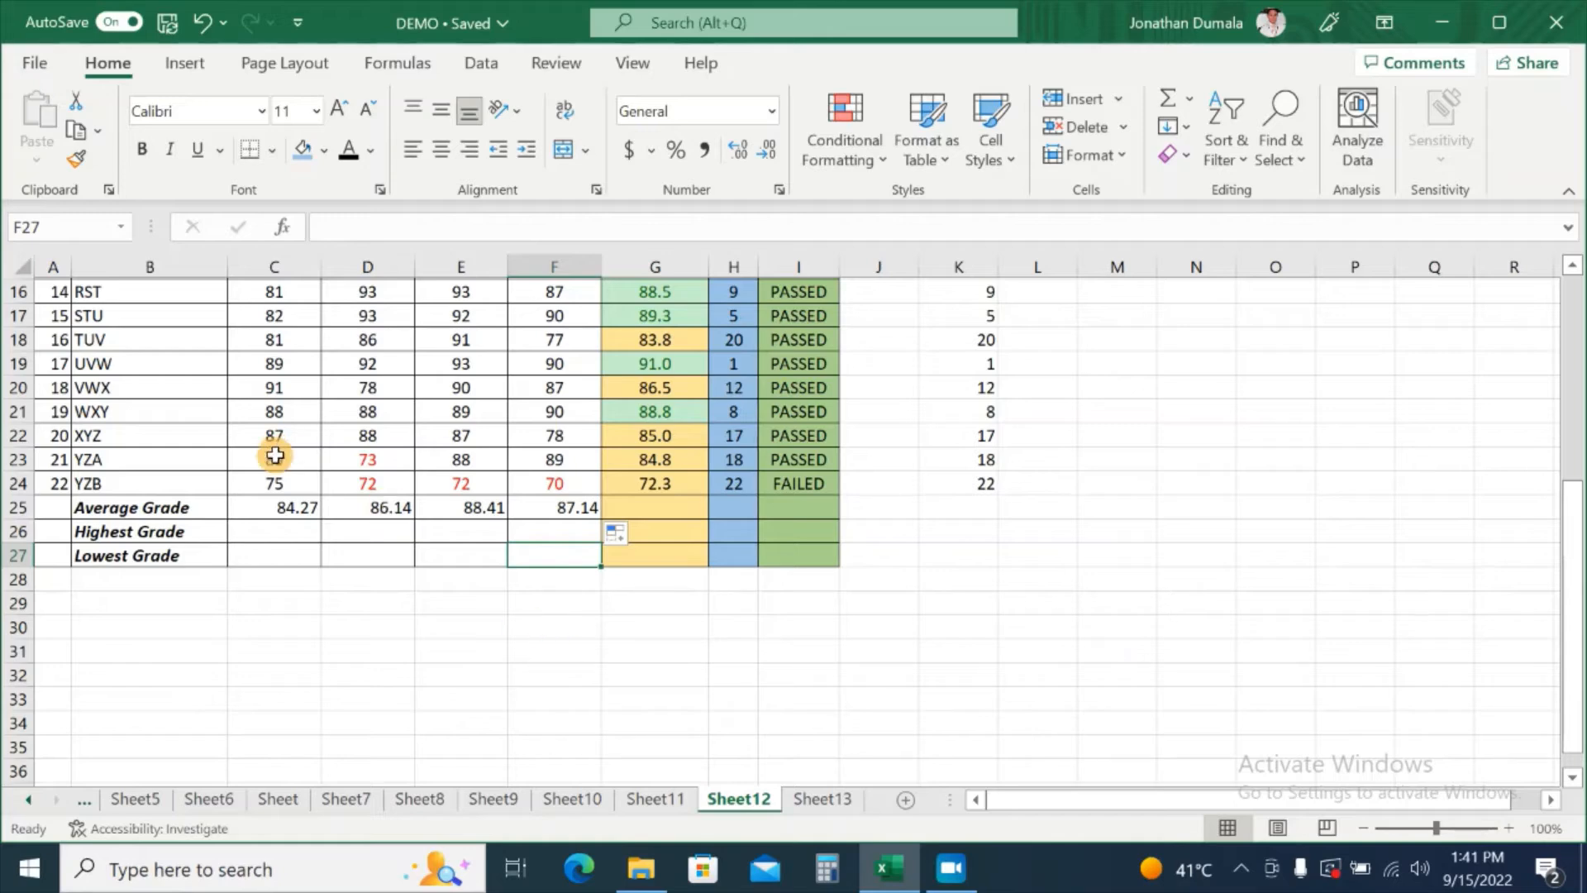
# Clear the average formulas from C25:F25 in the Average Grade row
pyautogui.click(282, 510)
pyautogui.moveTo(283, 510); pyautogui.dragTo(546, 512)
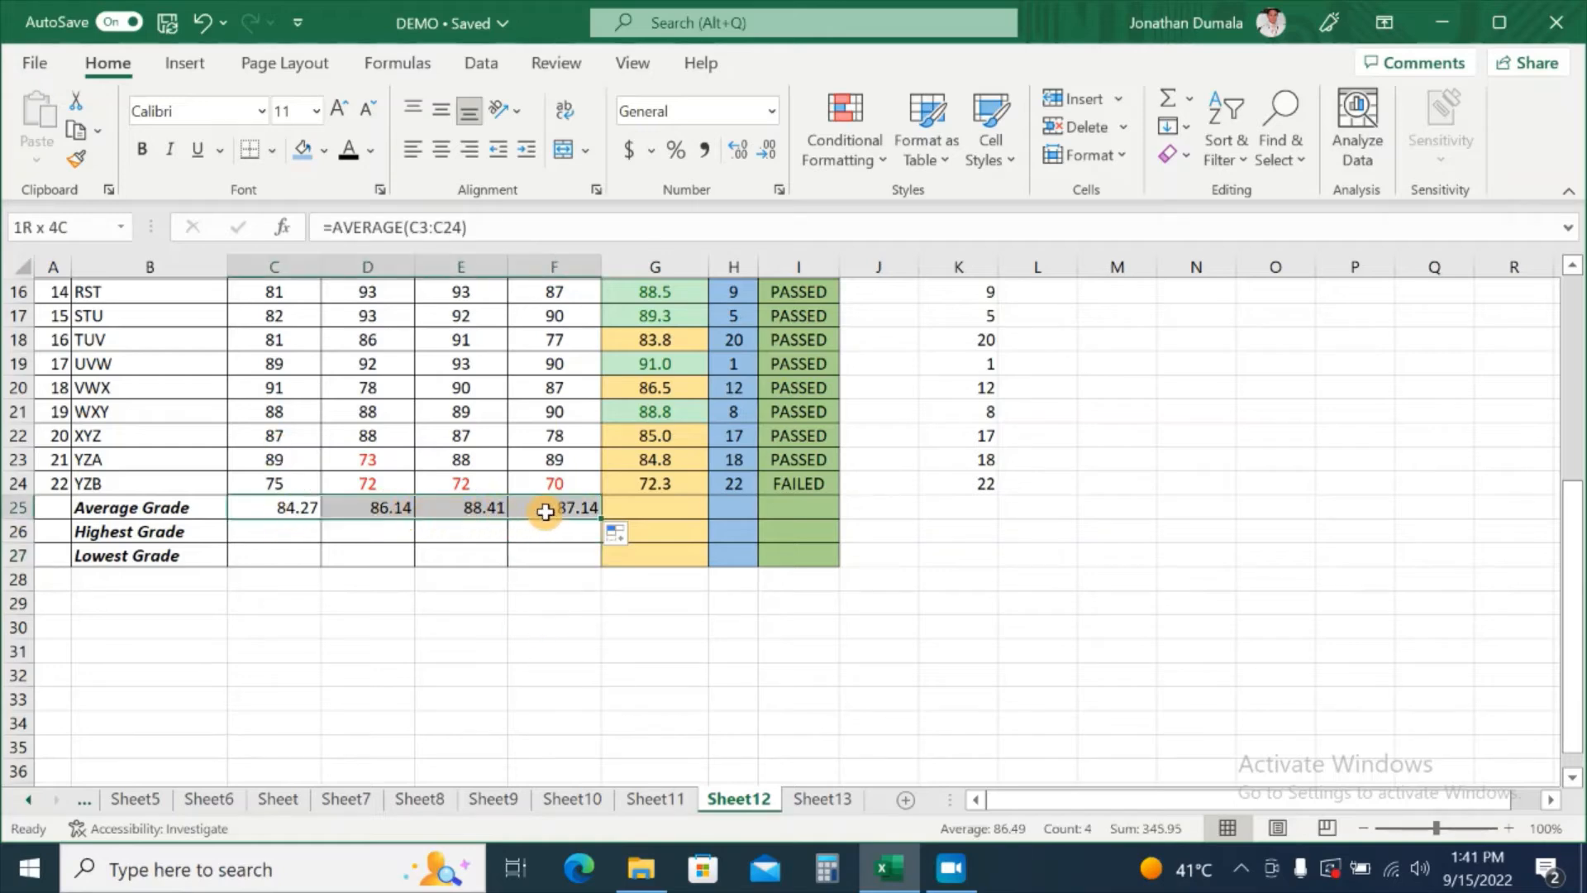
pyautogui.press('Delete')
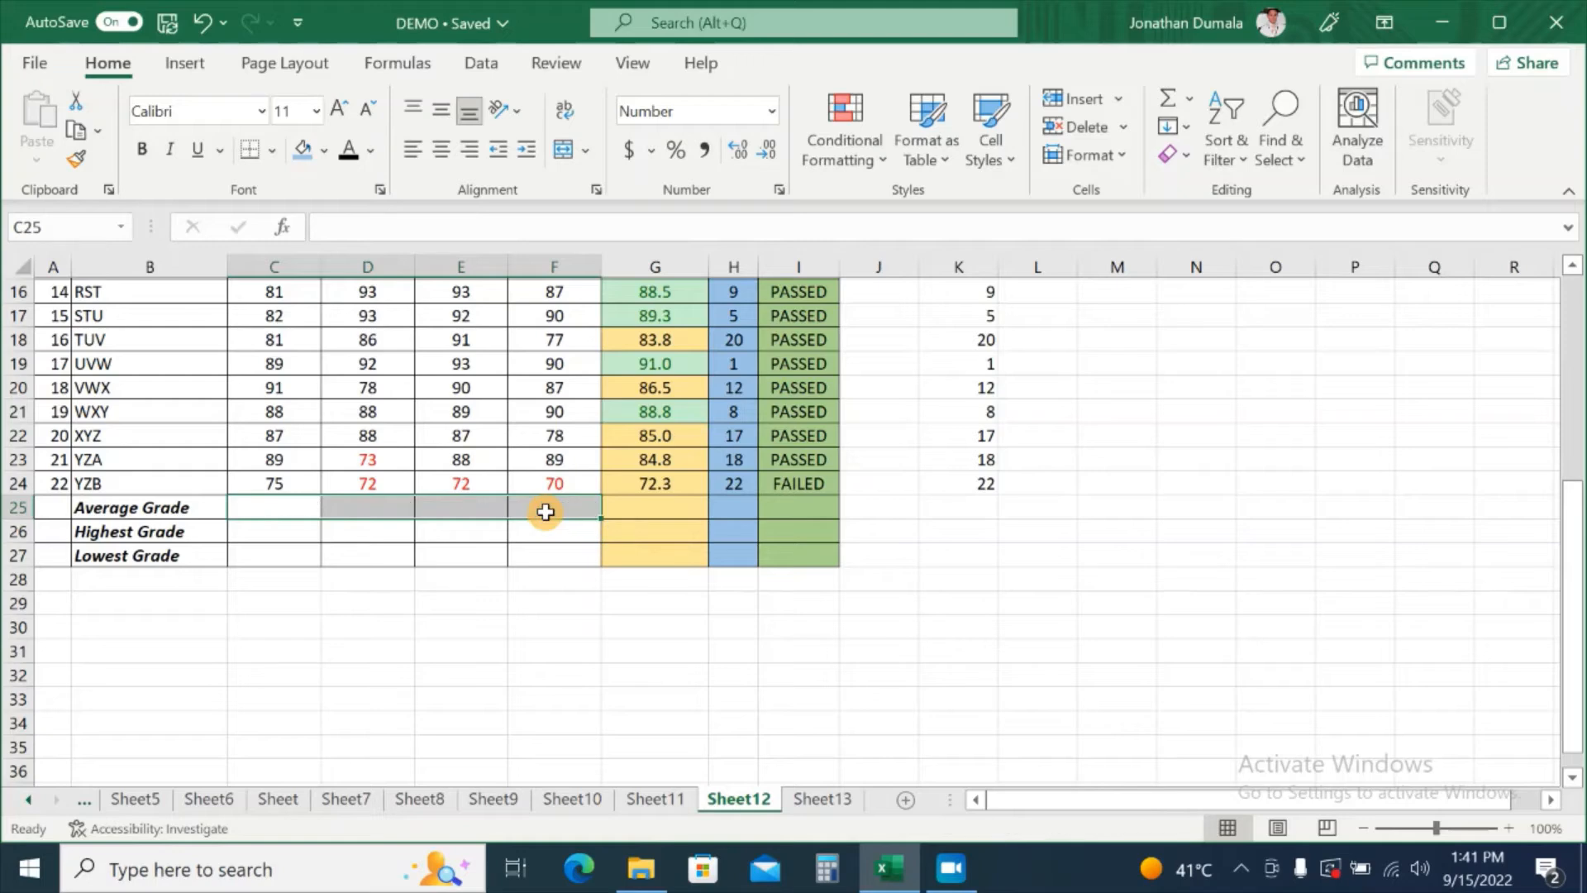
# Insert the Quarter 1 average of C3:C24 in C25 with the AutoSum Average function
pyautogui.click(257, 501)
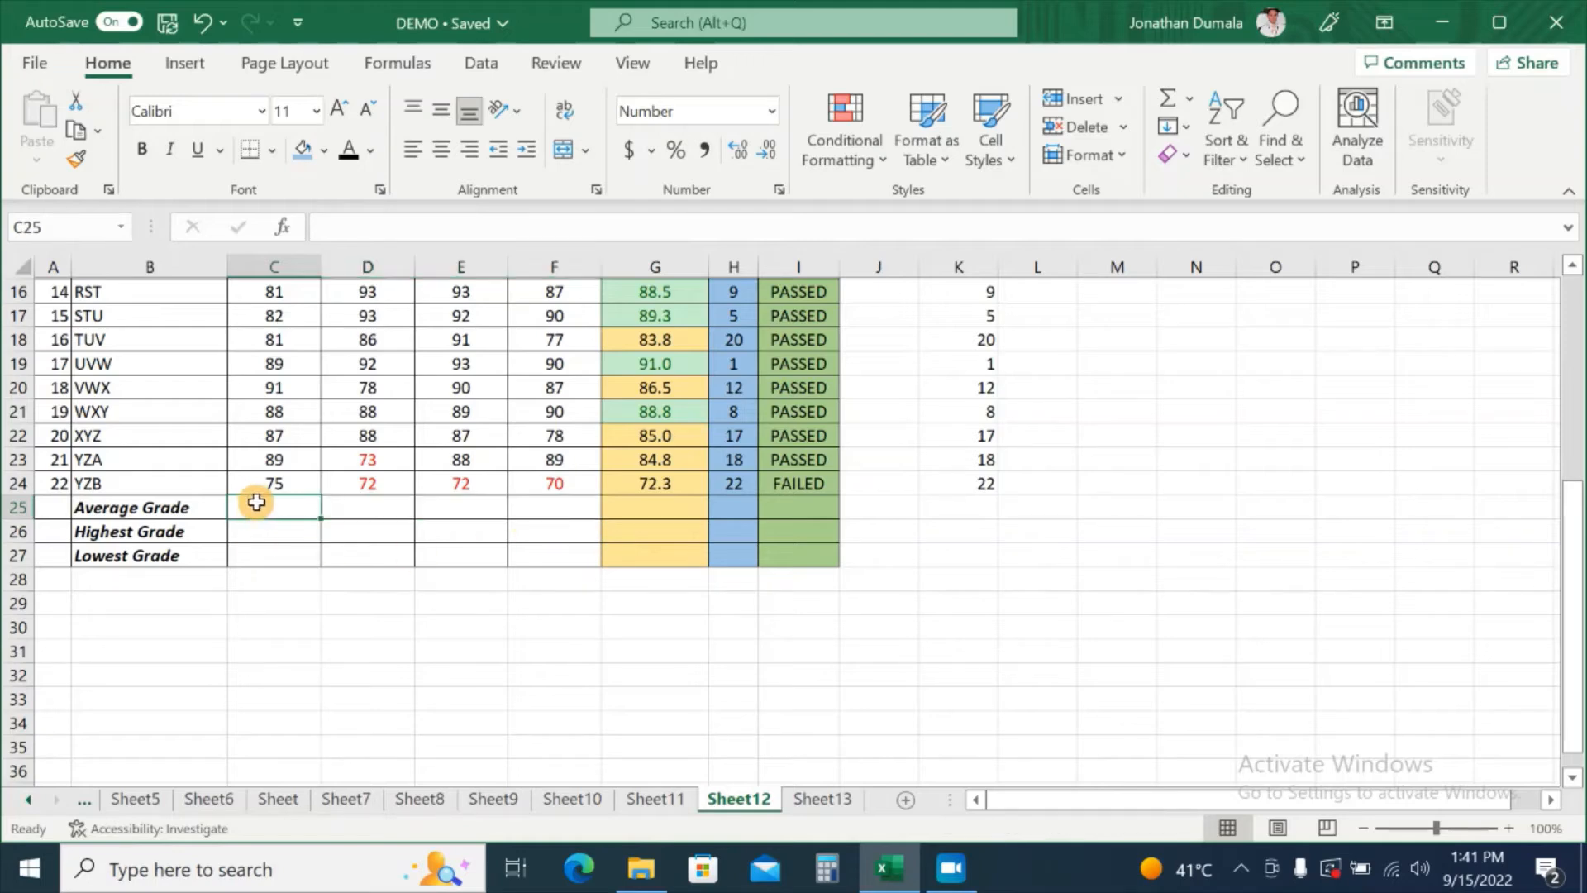
pyautogui.click(1188, 102)
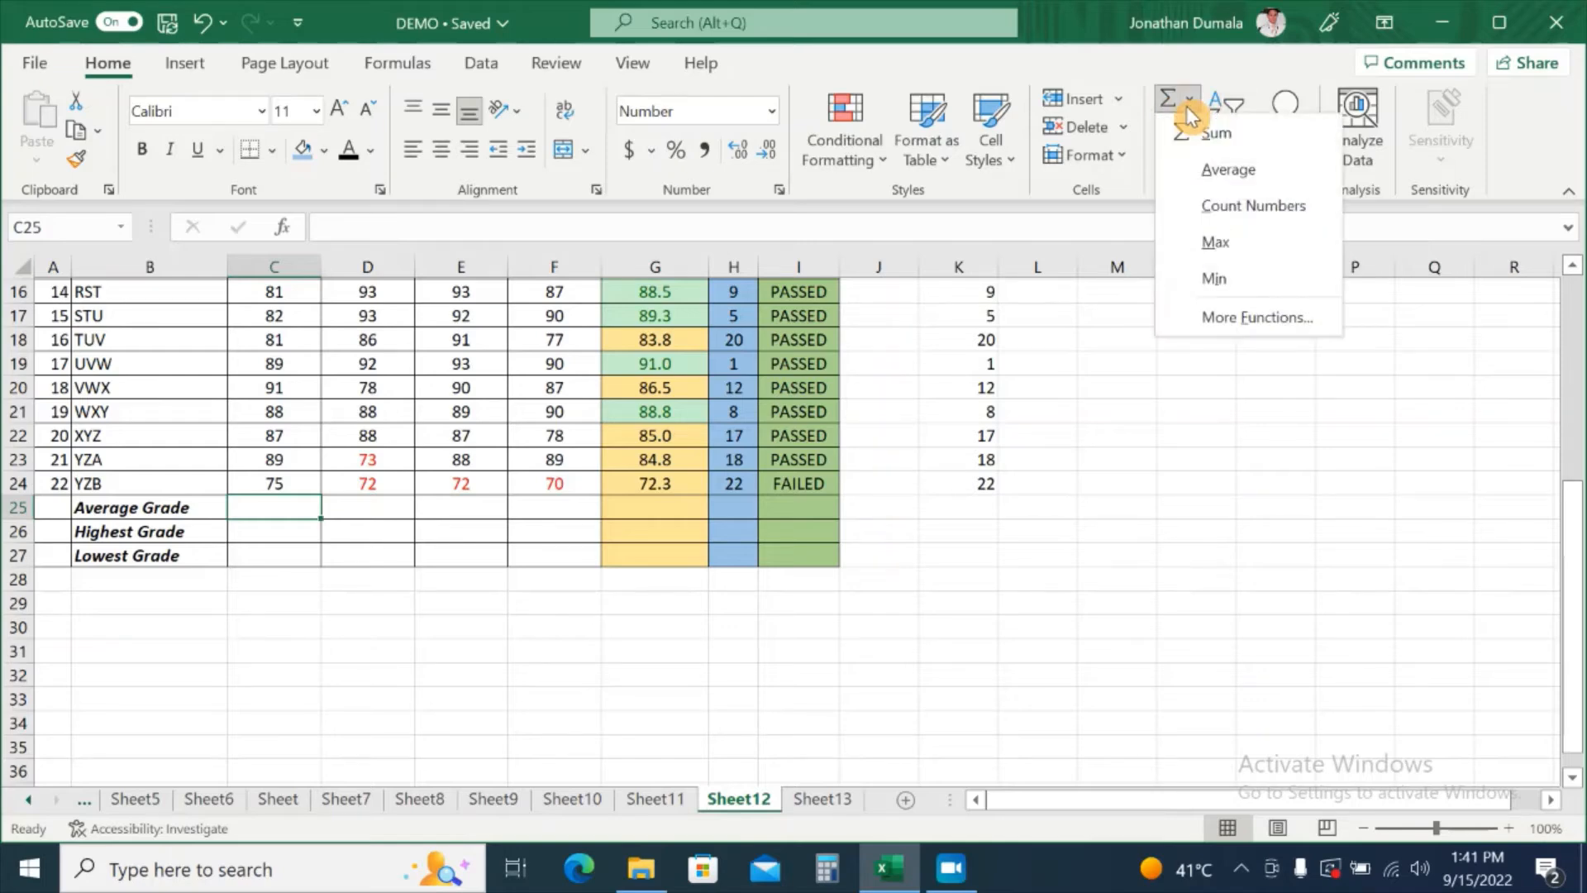
pyautogui.click(1263, 164)
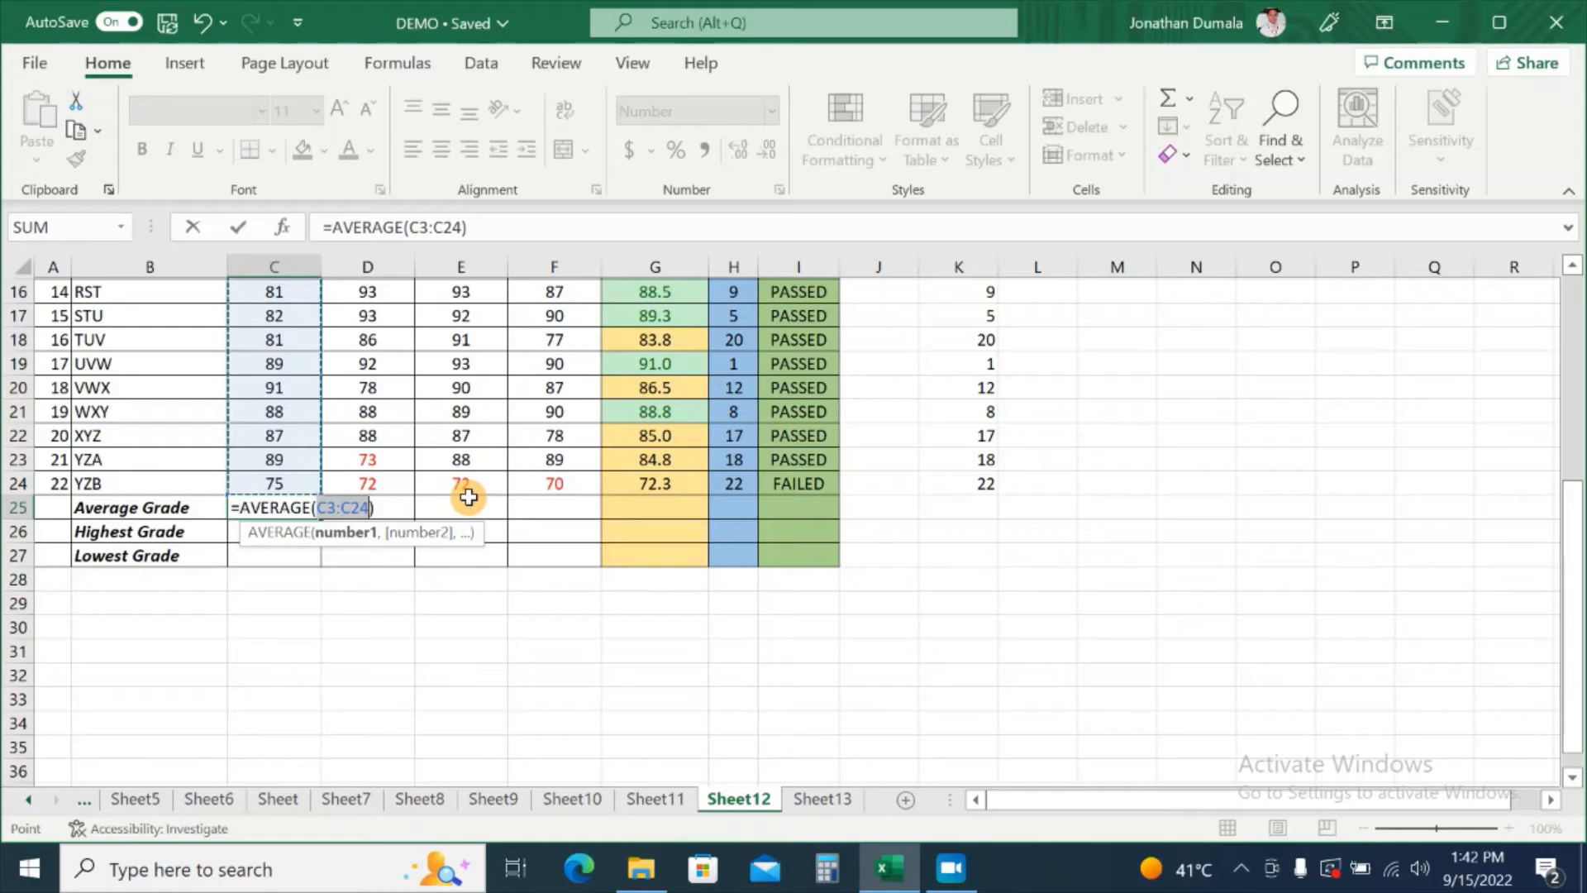
pyautogui.press('Return')
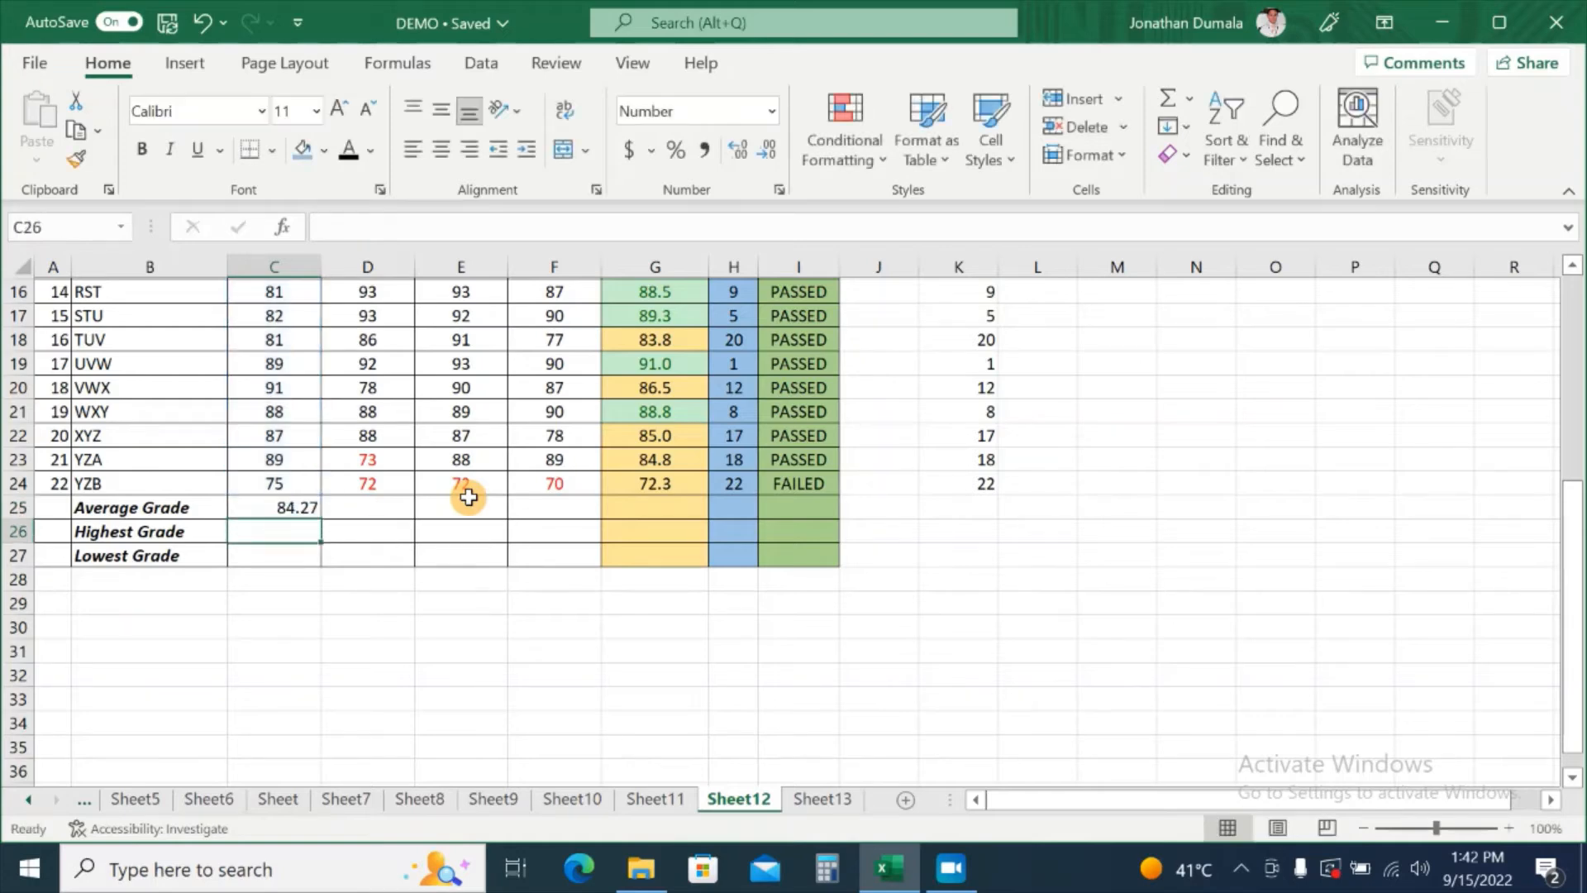
# Copy the AutoSum average from C25 across to F25 for Quarters 2 to 4
pyautogui.moveTo(271, 520); pyautogui.dragTo(266, 507)
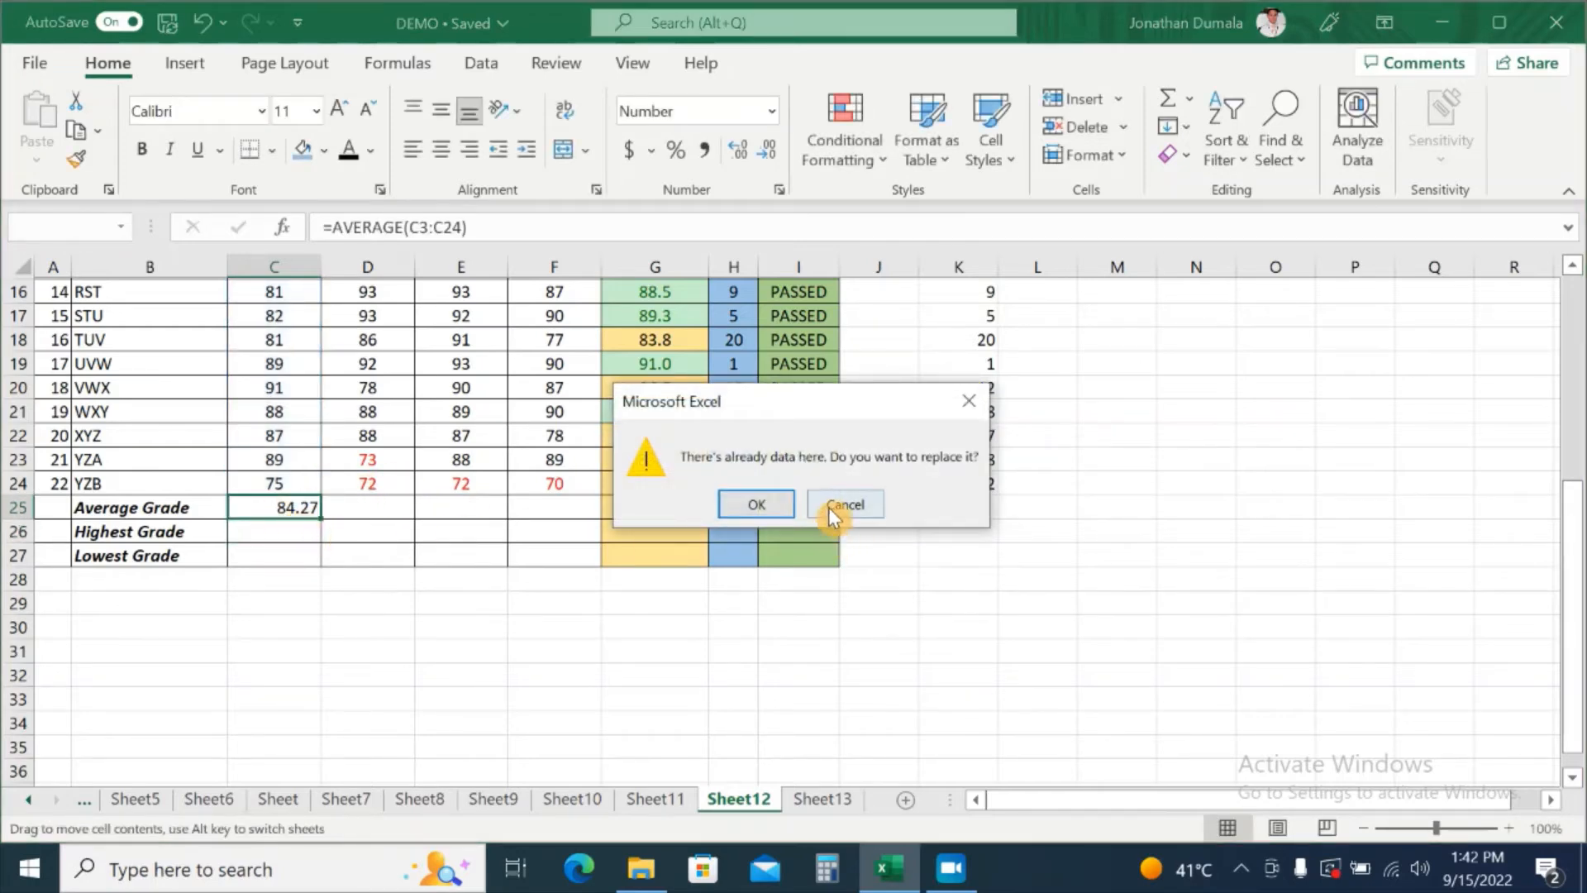
pyautogui.click(830, 506)
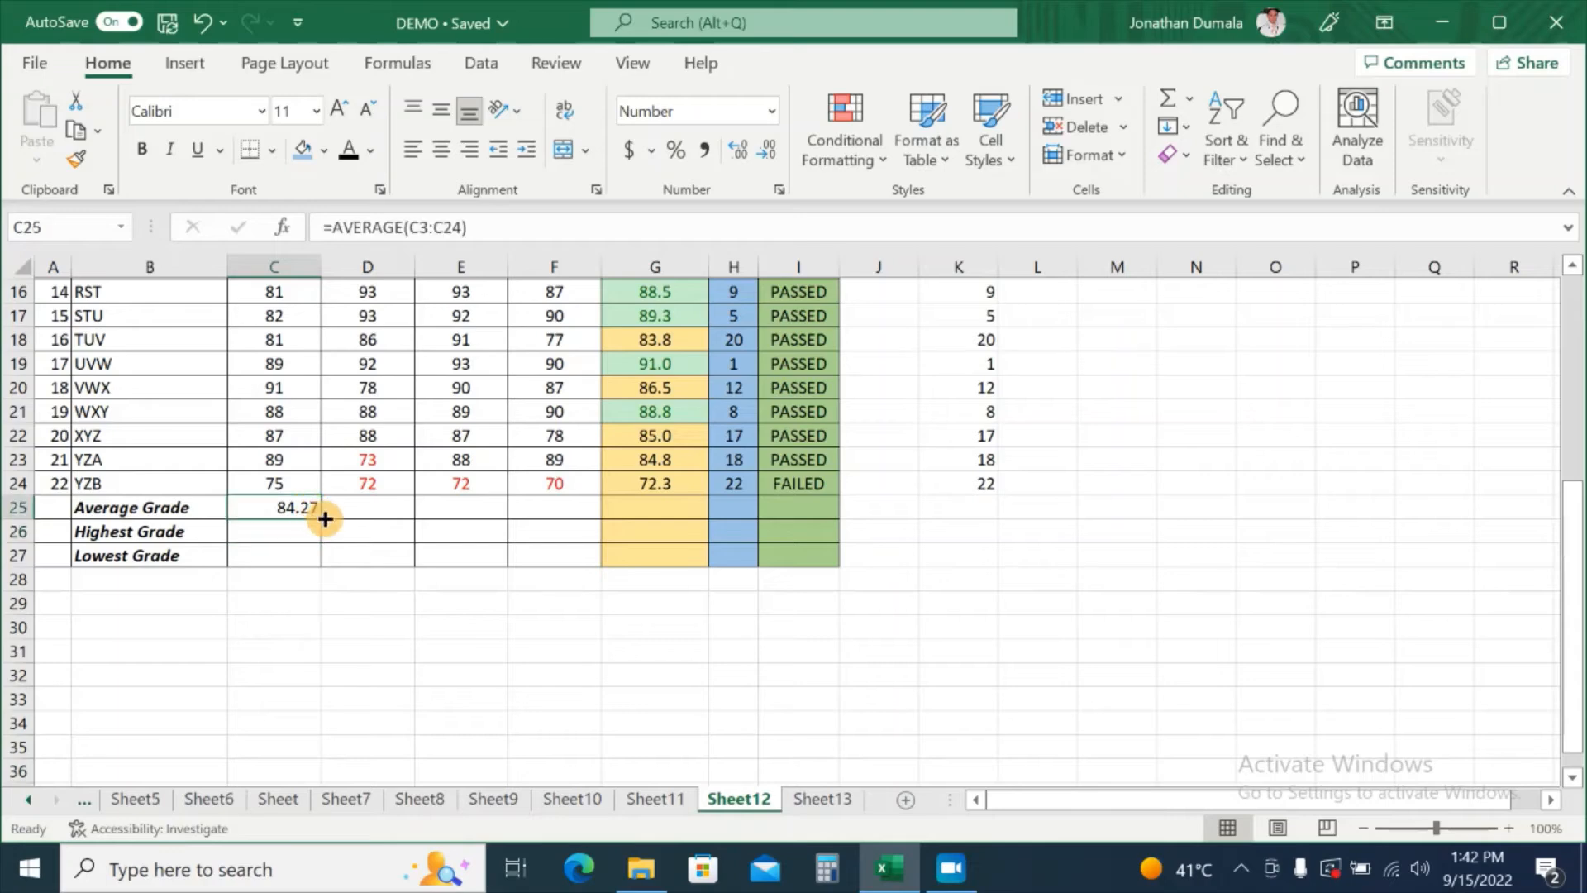
pyautogui.moveTo(325, 519); pyautogui.dragTo(591, 519)
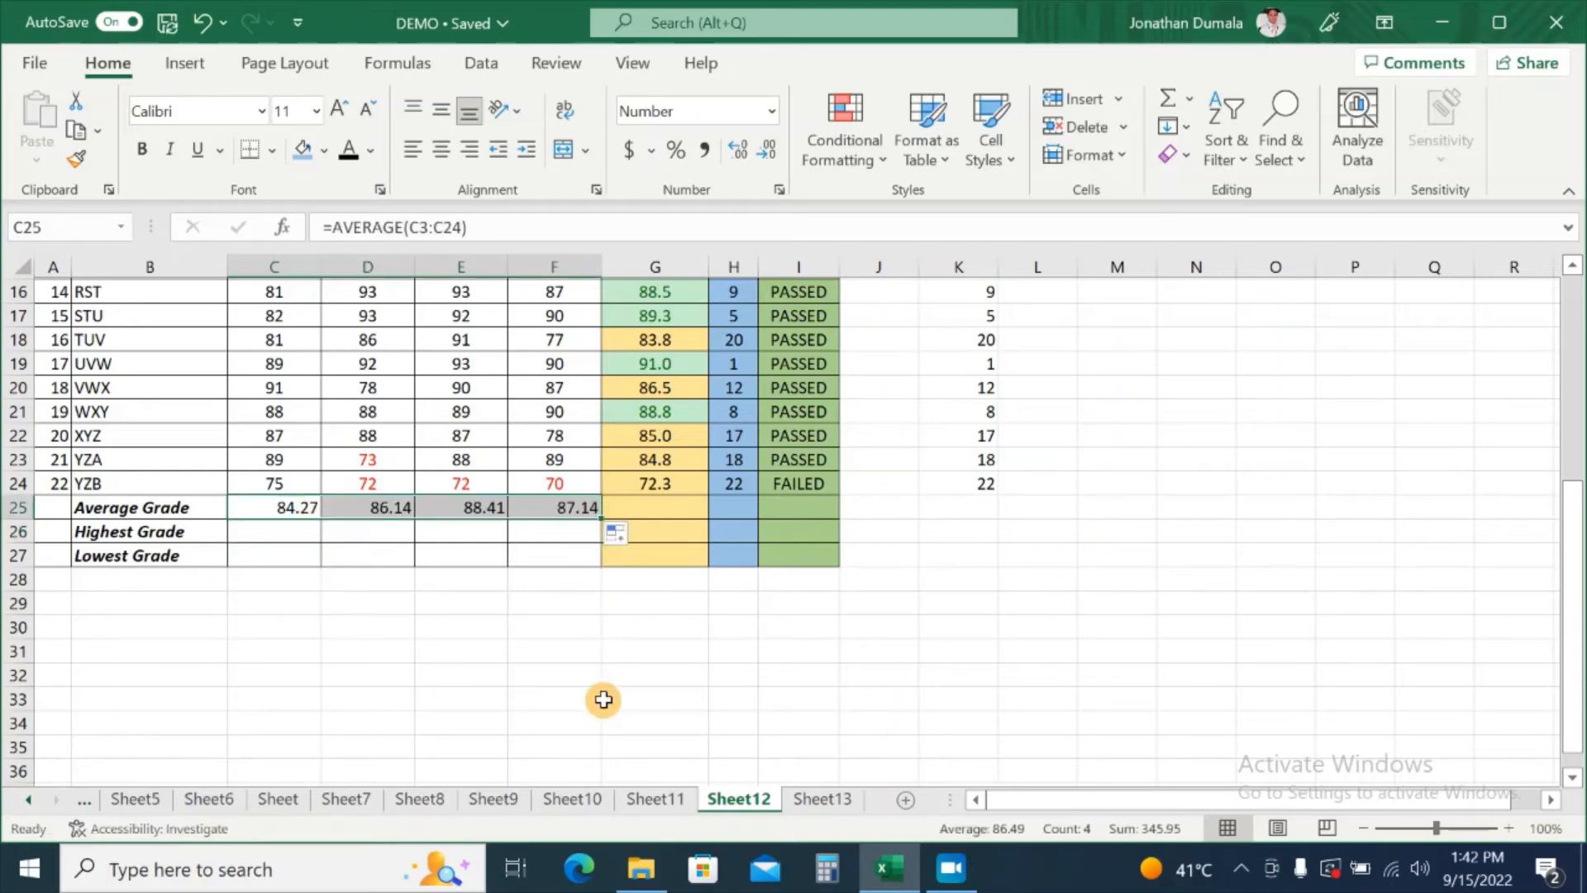
pyautogui.click(603, 699)
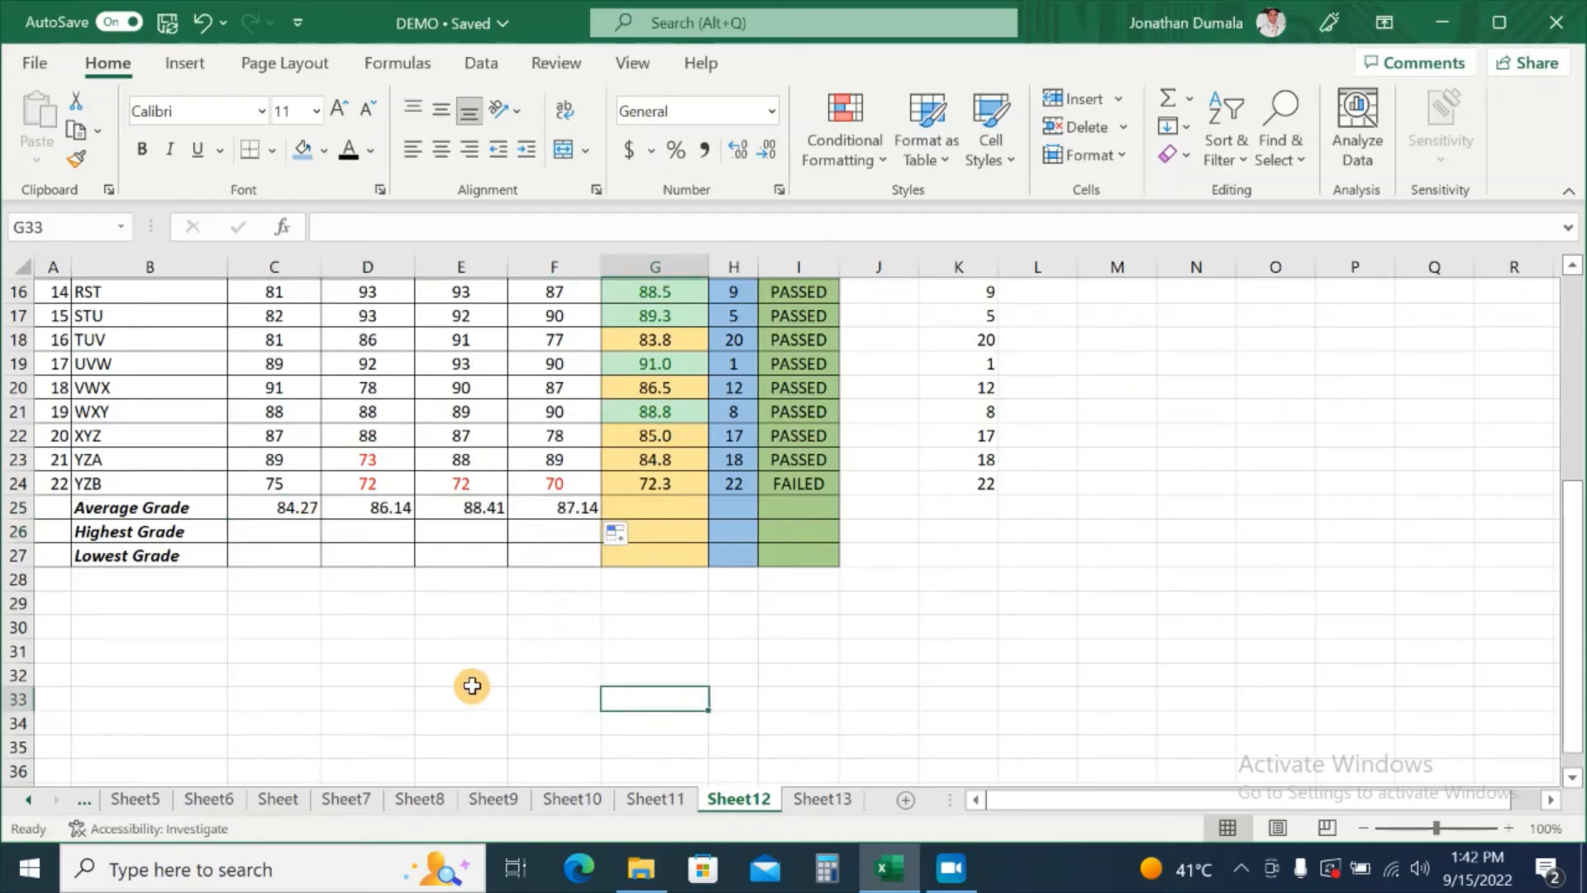
# Enter =MAX(C3:C24) in C26 to get the highest Quarter 1 grade
pyautogui.click(253, 530)
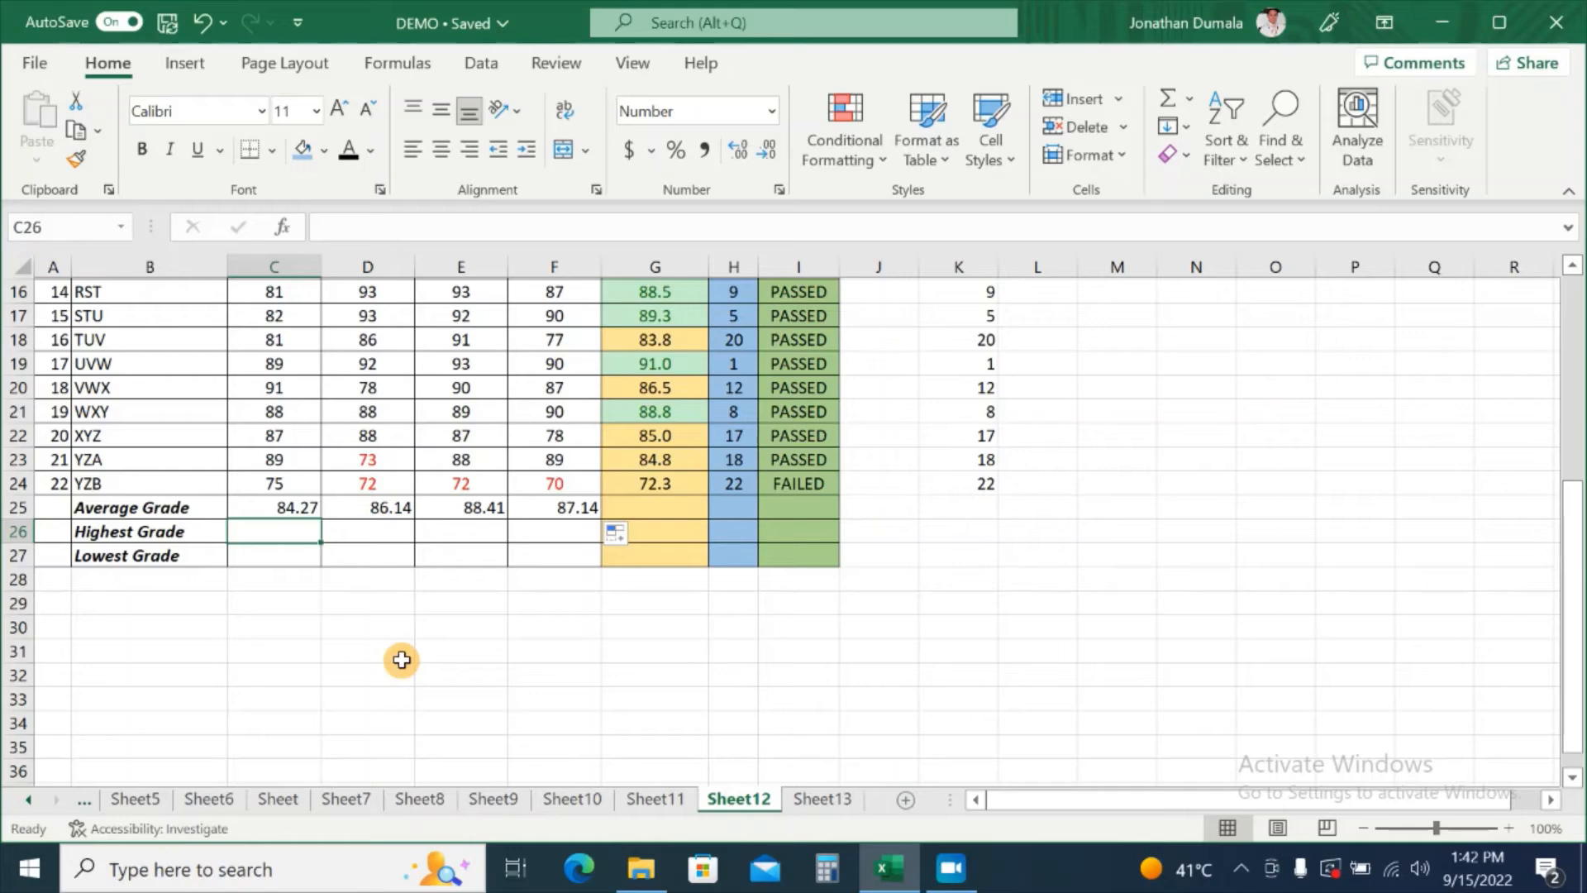
pyautogui.write('=MAX')
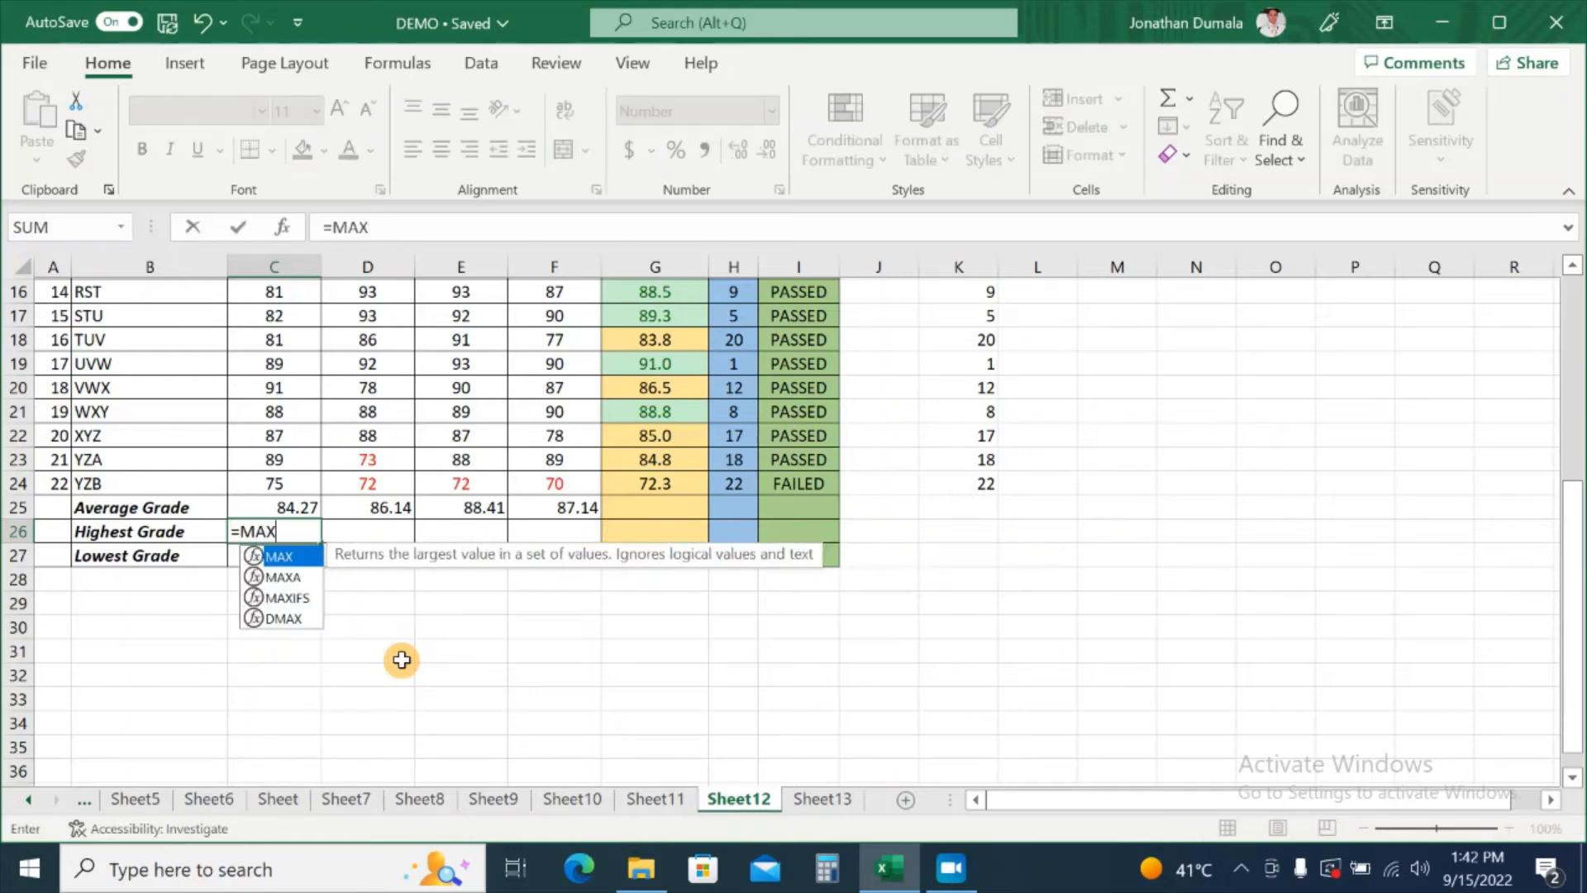
pyautogui.write('(')
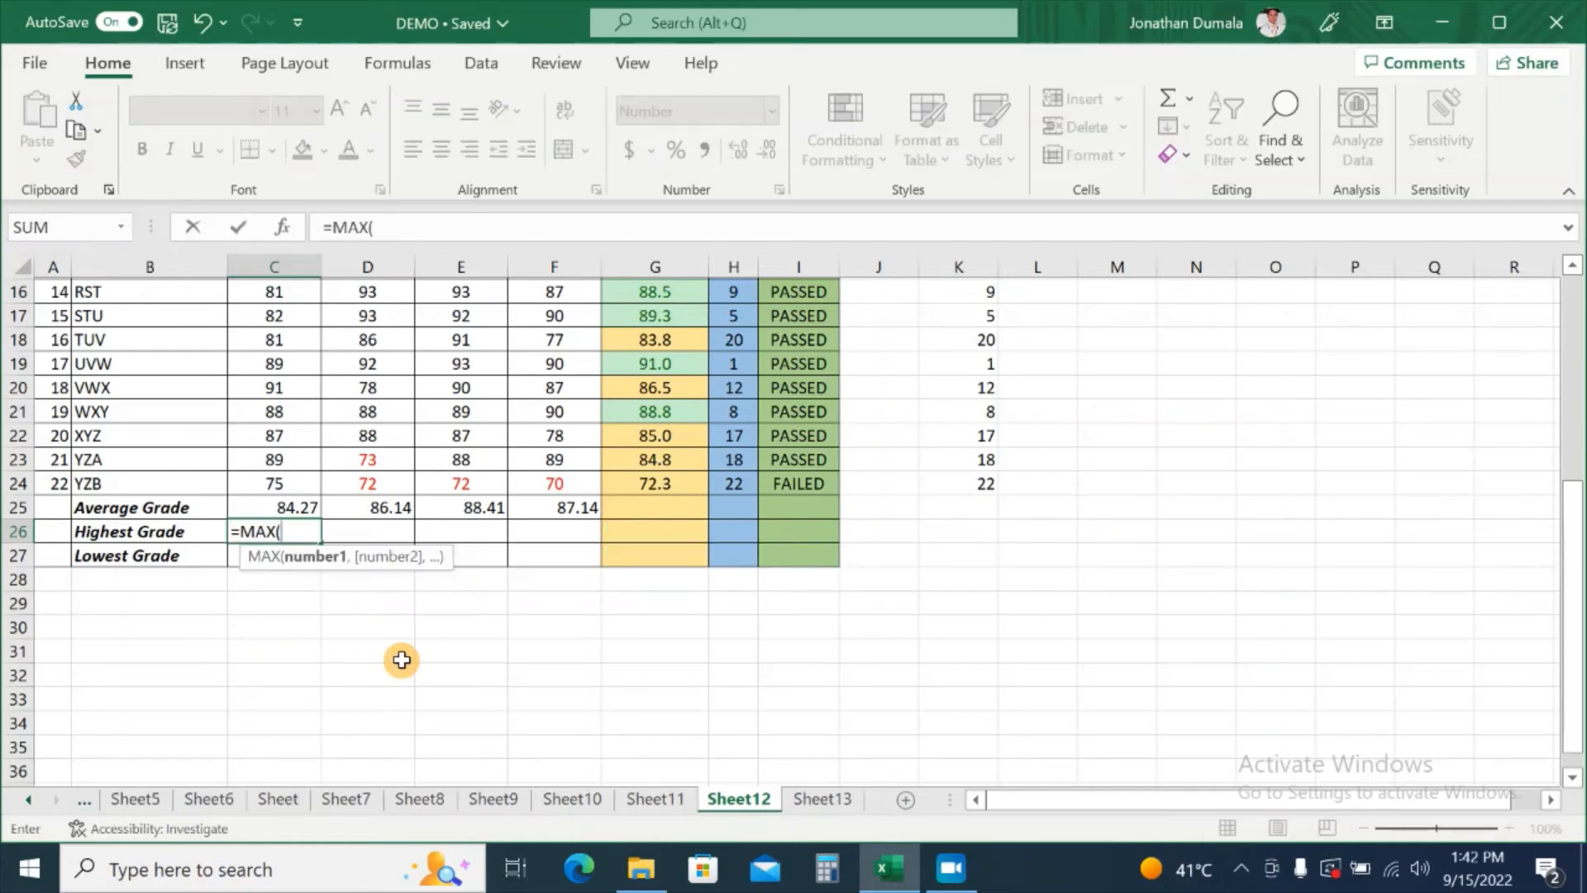
pyautogui.moveTo(303, 485); pyautogui.dragTo(294, 339)
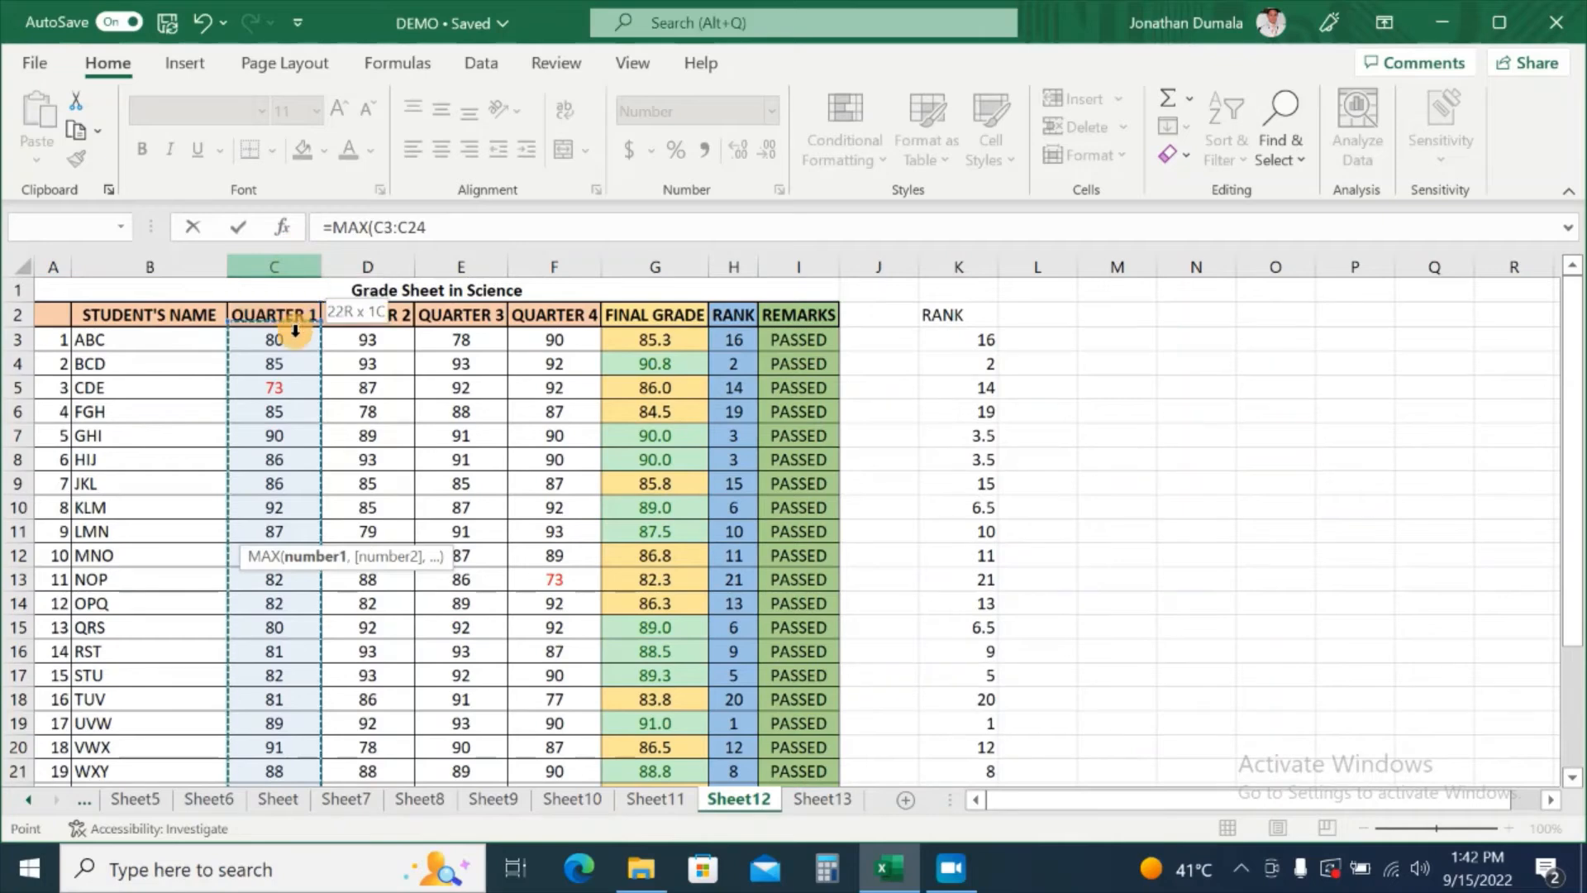
pyautogui.scroll(-4, 295, 411)
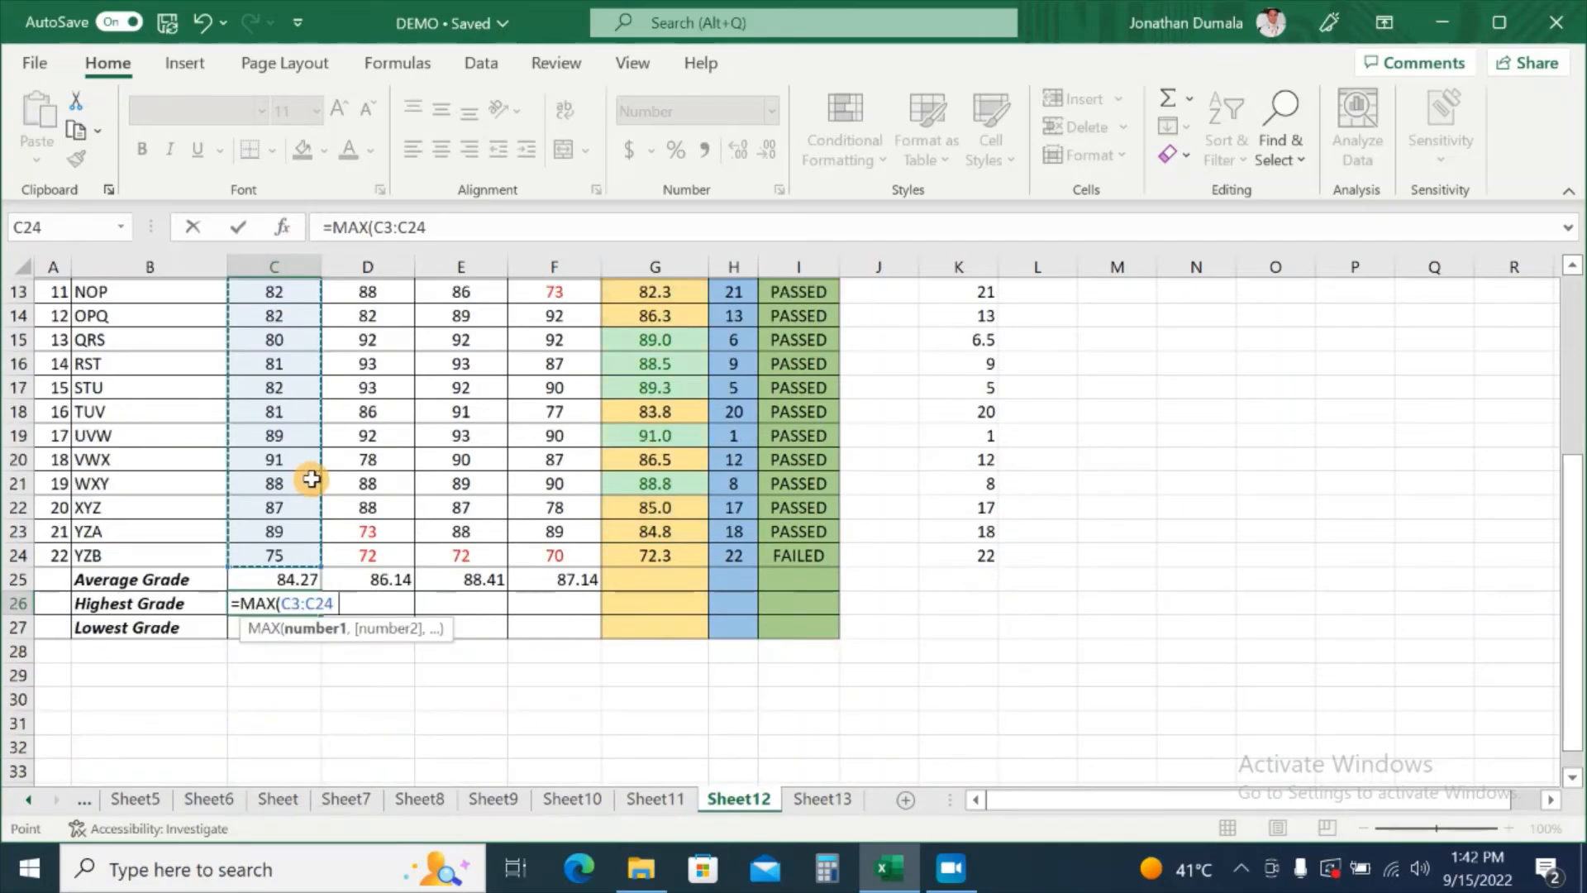
pyautogui.write(')')
pyautogui.press('Return')
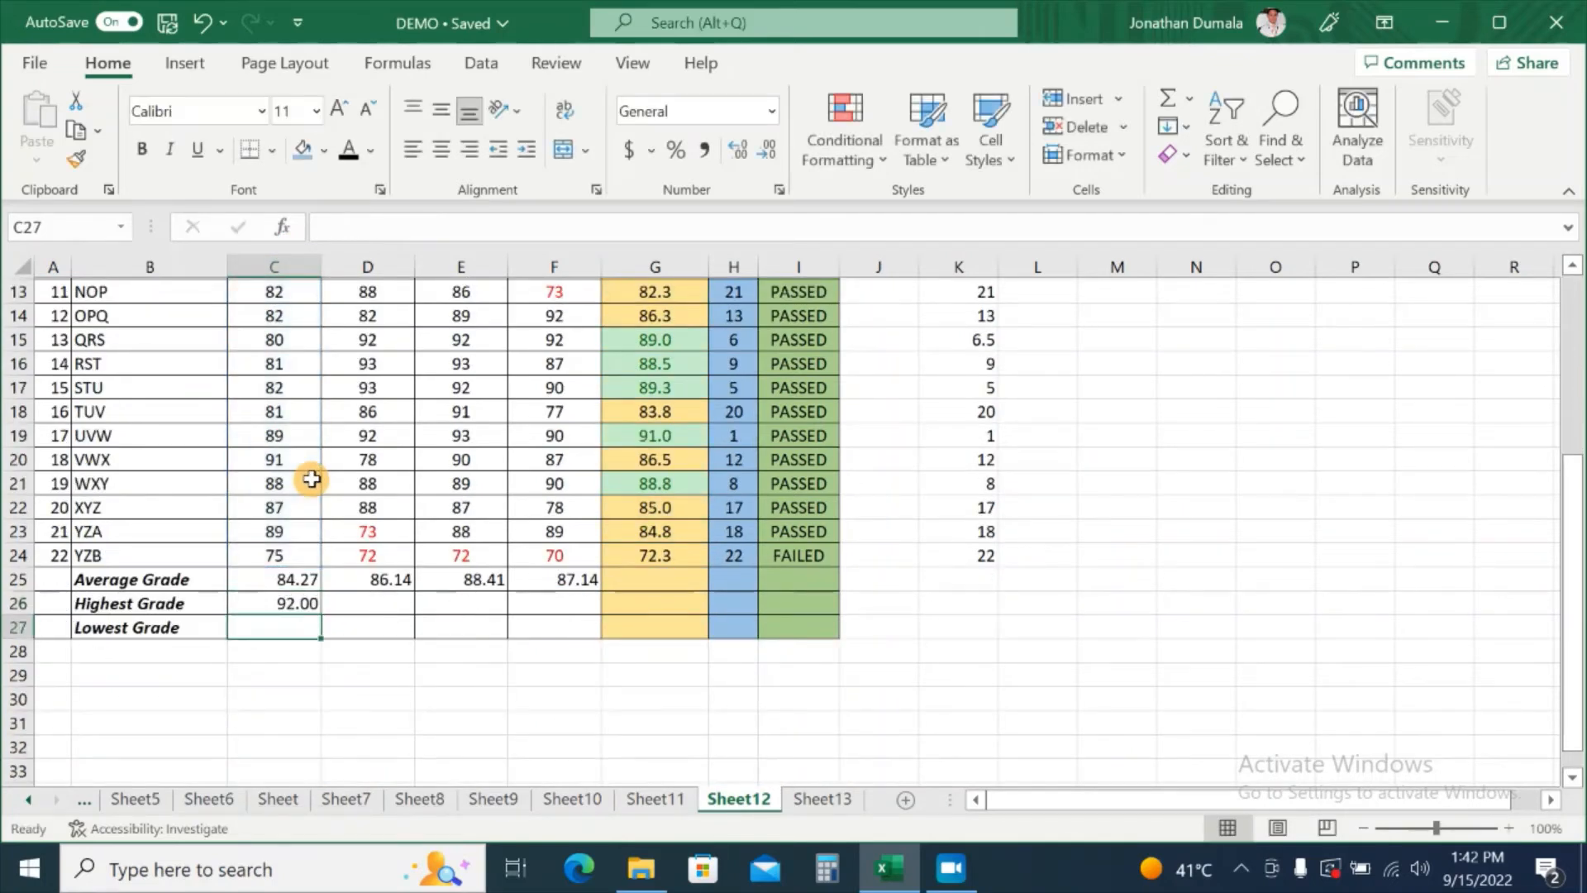
# Check the highest-grade result in C26 against the students' Quarter 1 grades in column C
pyautogui.click(294, 603)
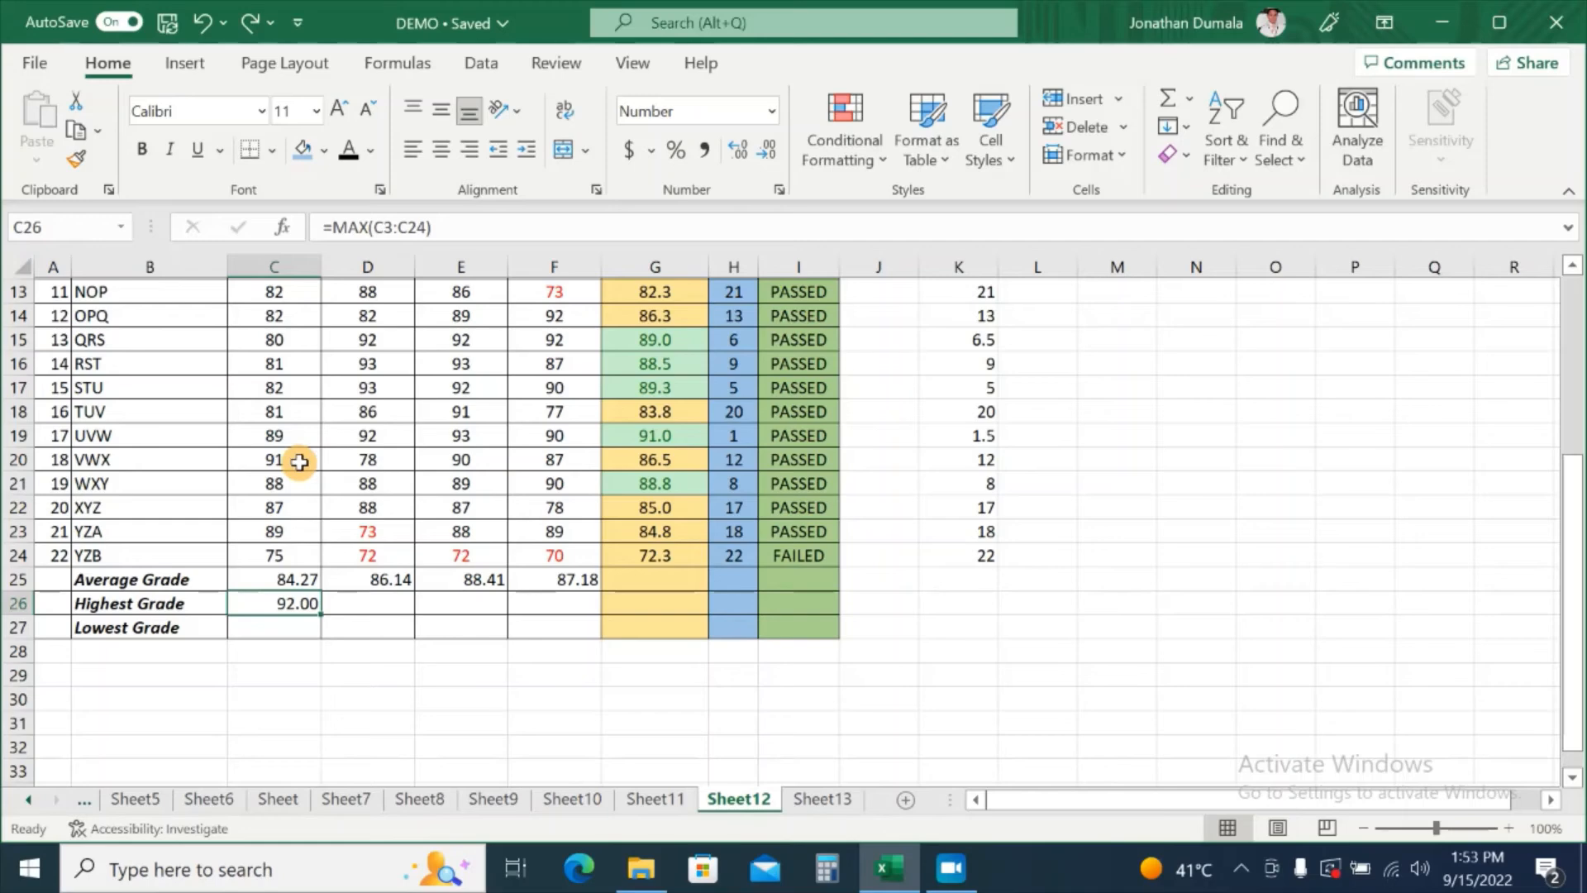
pyautogui.scroll(2, 299, 462)
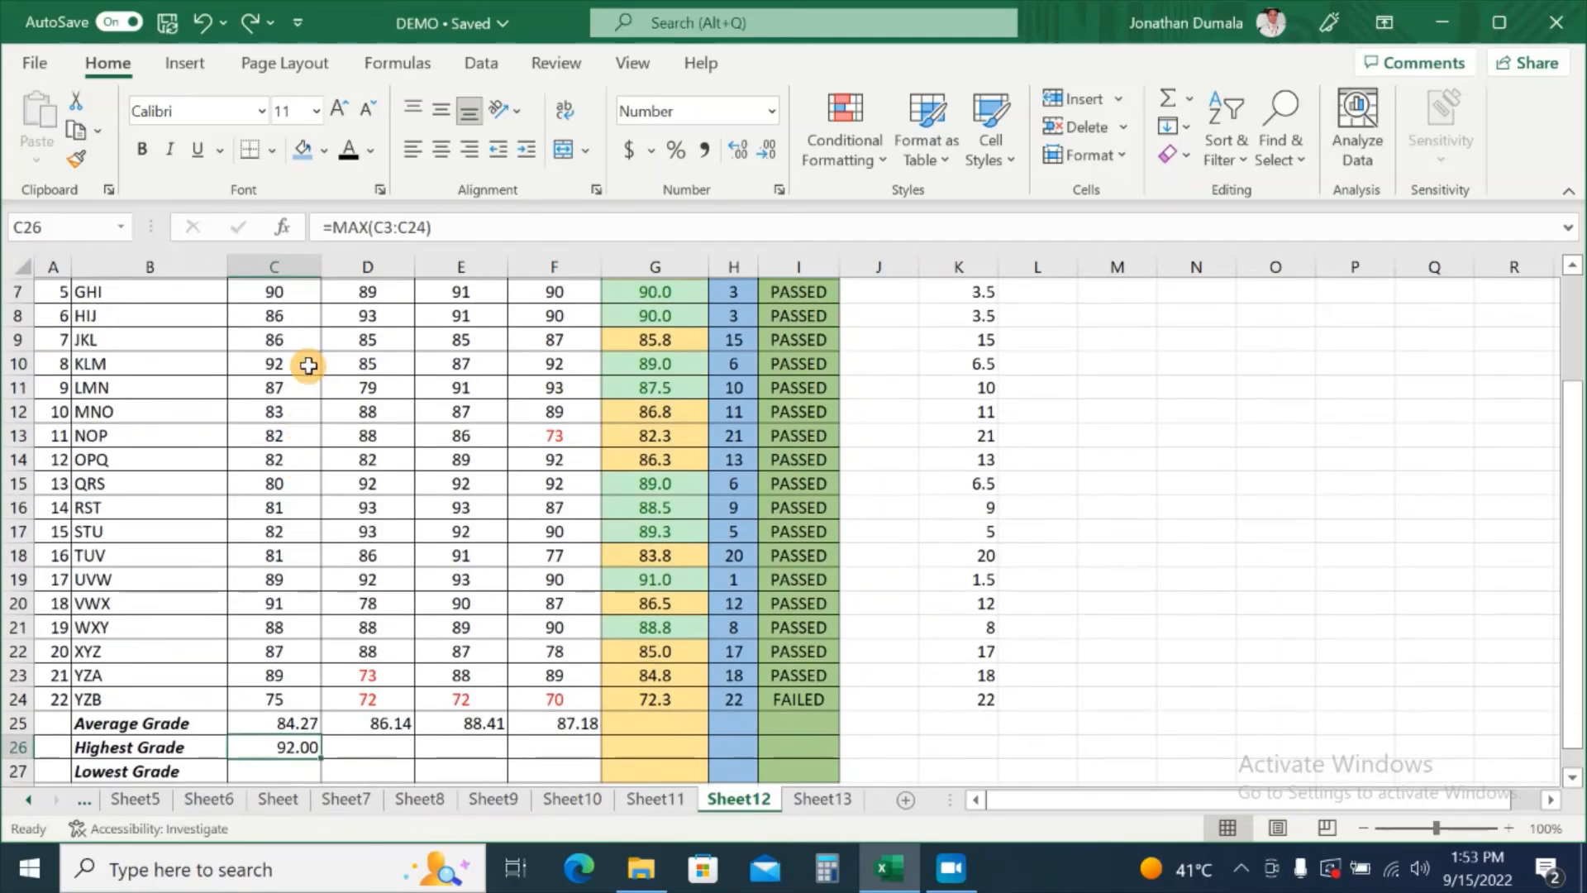
pyautogui.click(306, 365)
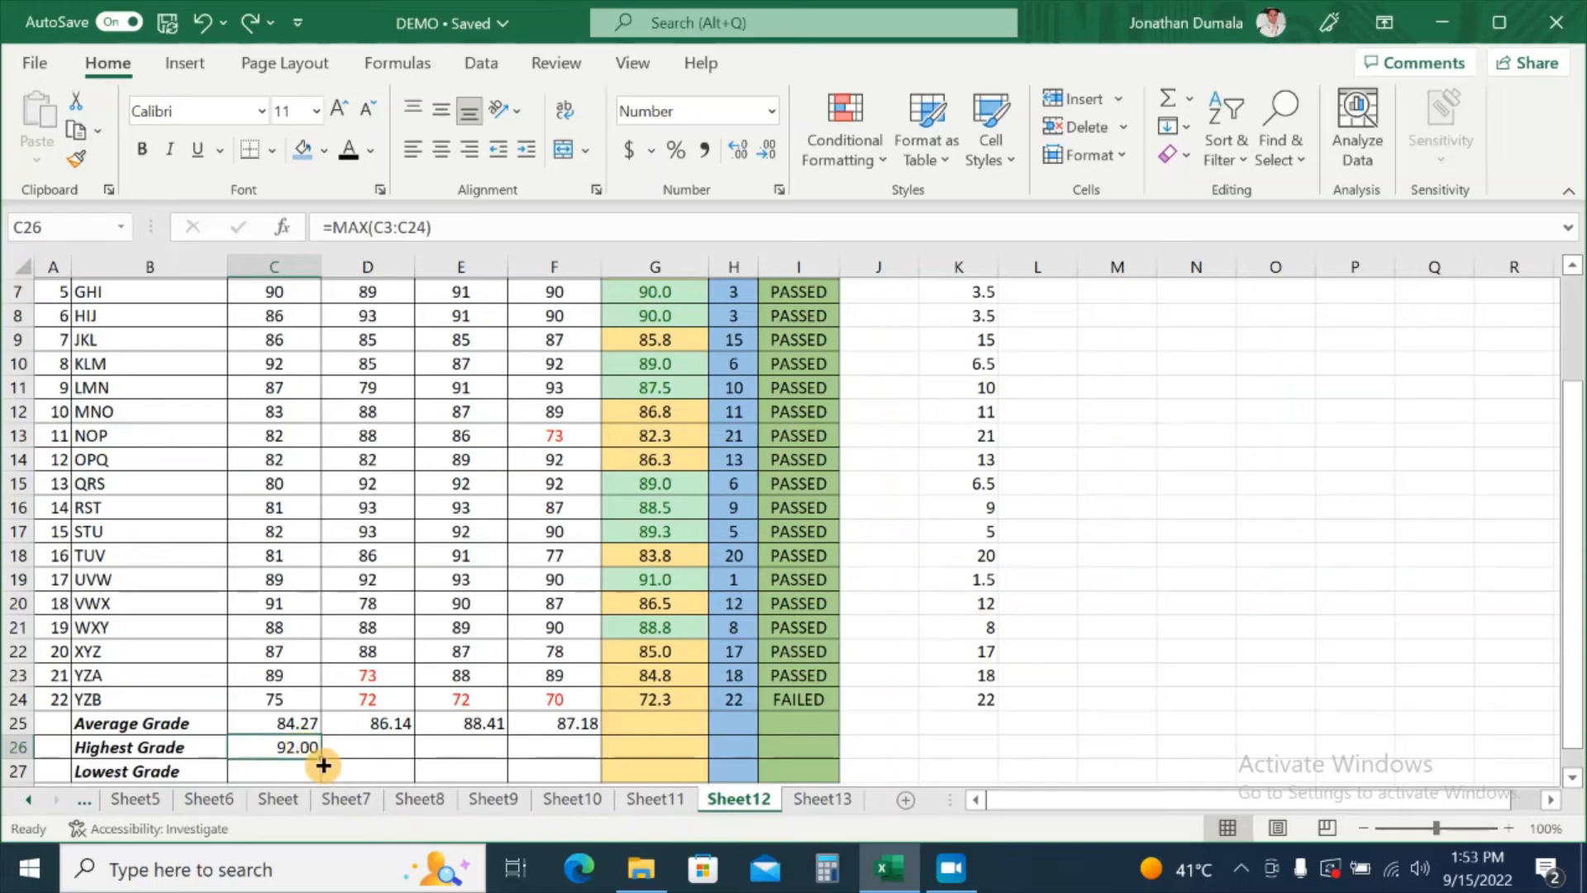
# Copy the MAX formula from C26 across to F26 and show the highest grades without decimal places
pyautogui.moveTo(323, 765); pyautogui.dragTo(570, 761)
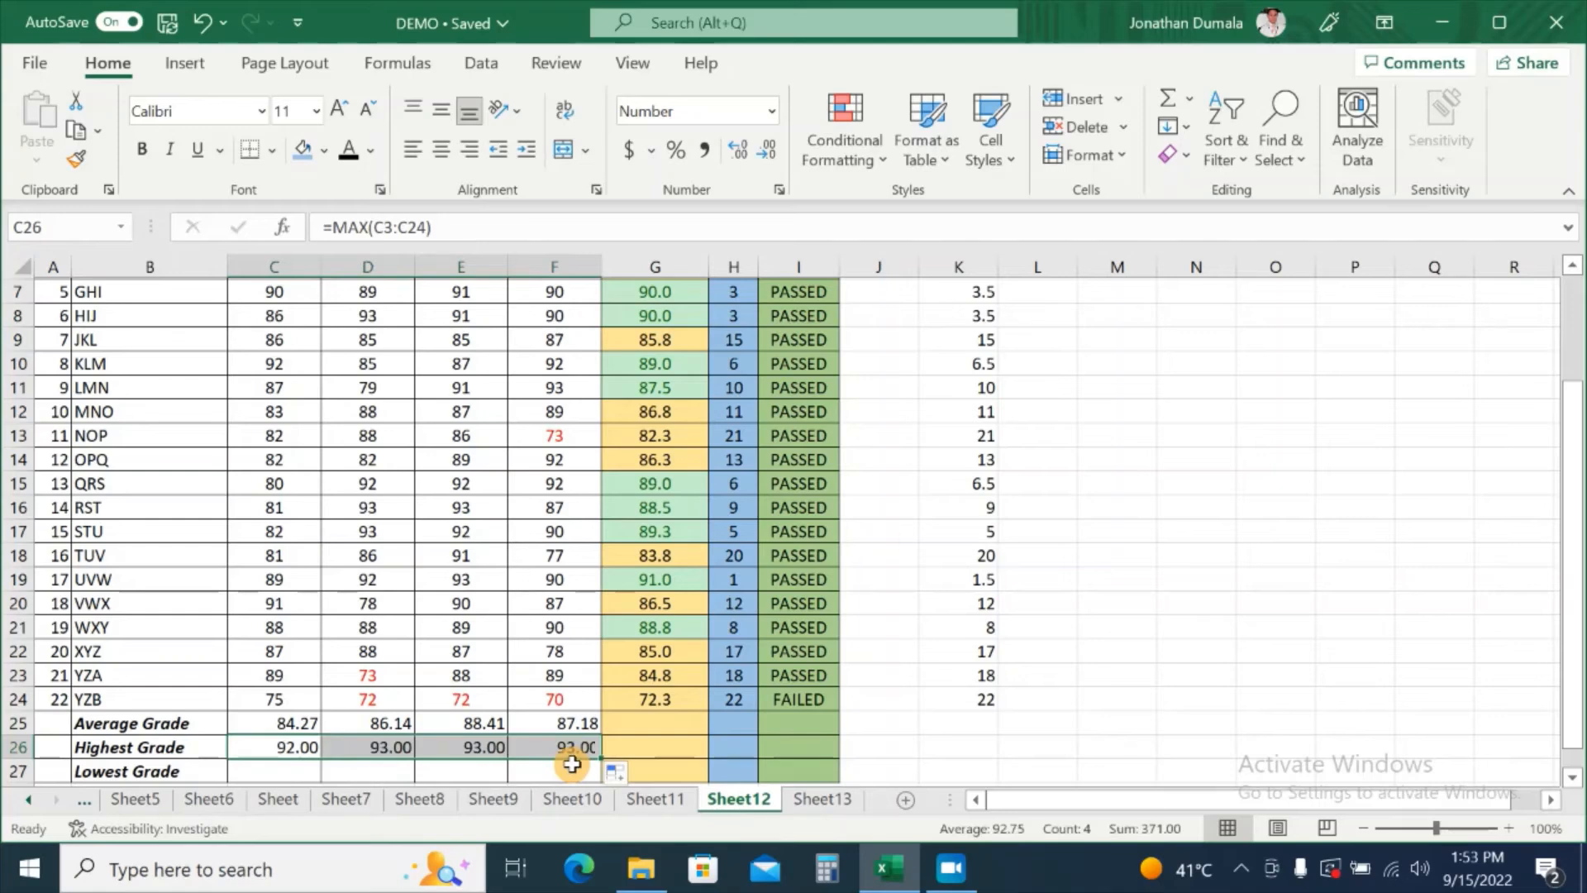
pyautogui.click(769, 151)
pyautogui.click(769, 153)
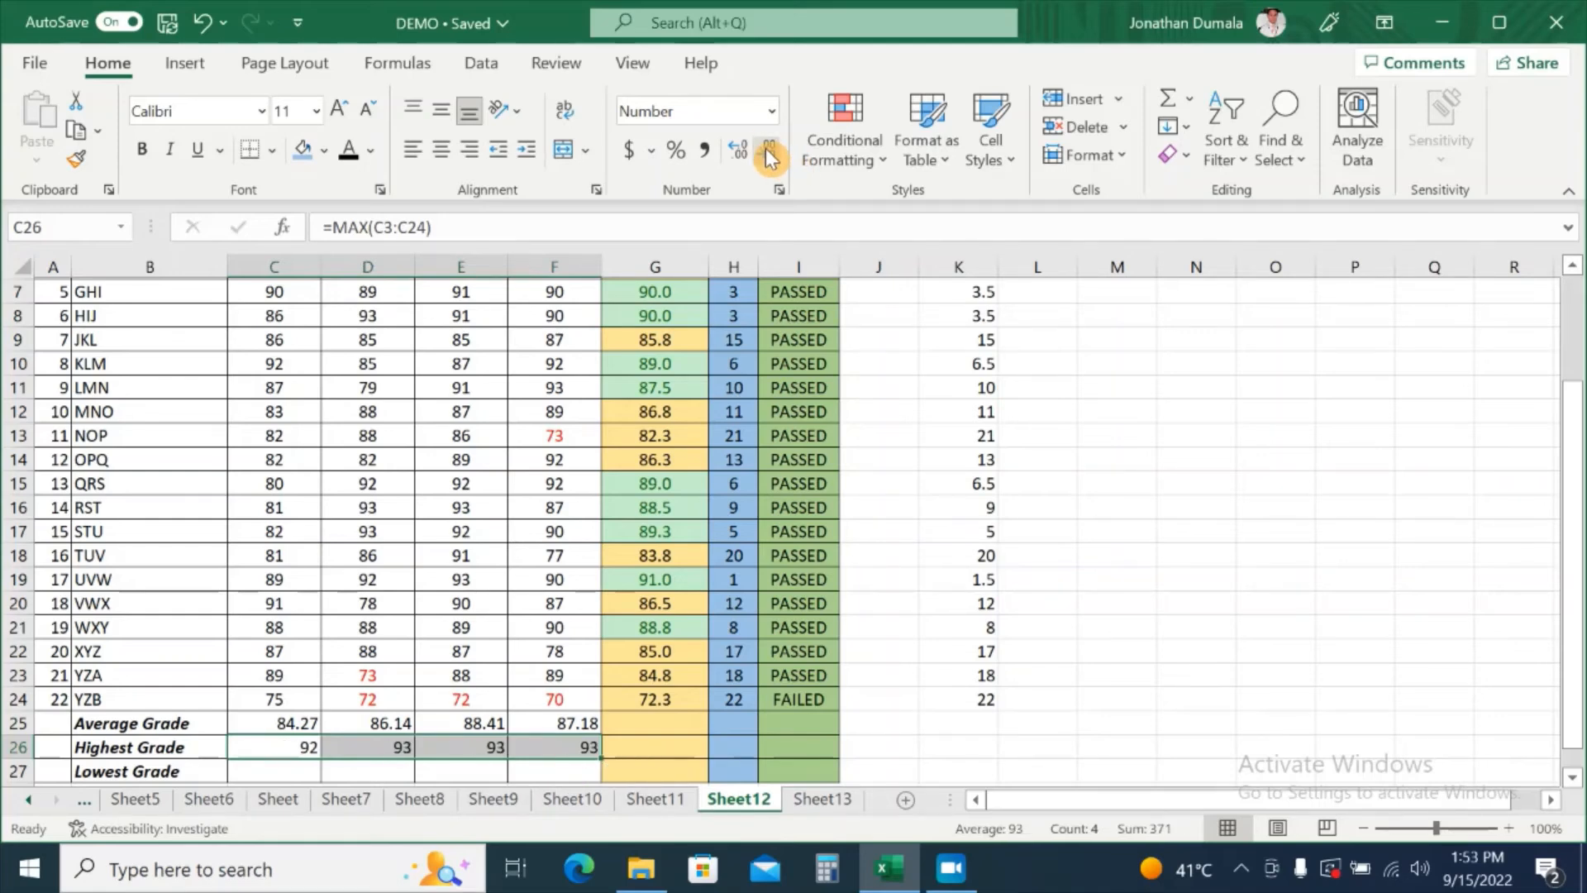
pyautogui.click(939, 749)
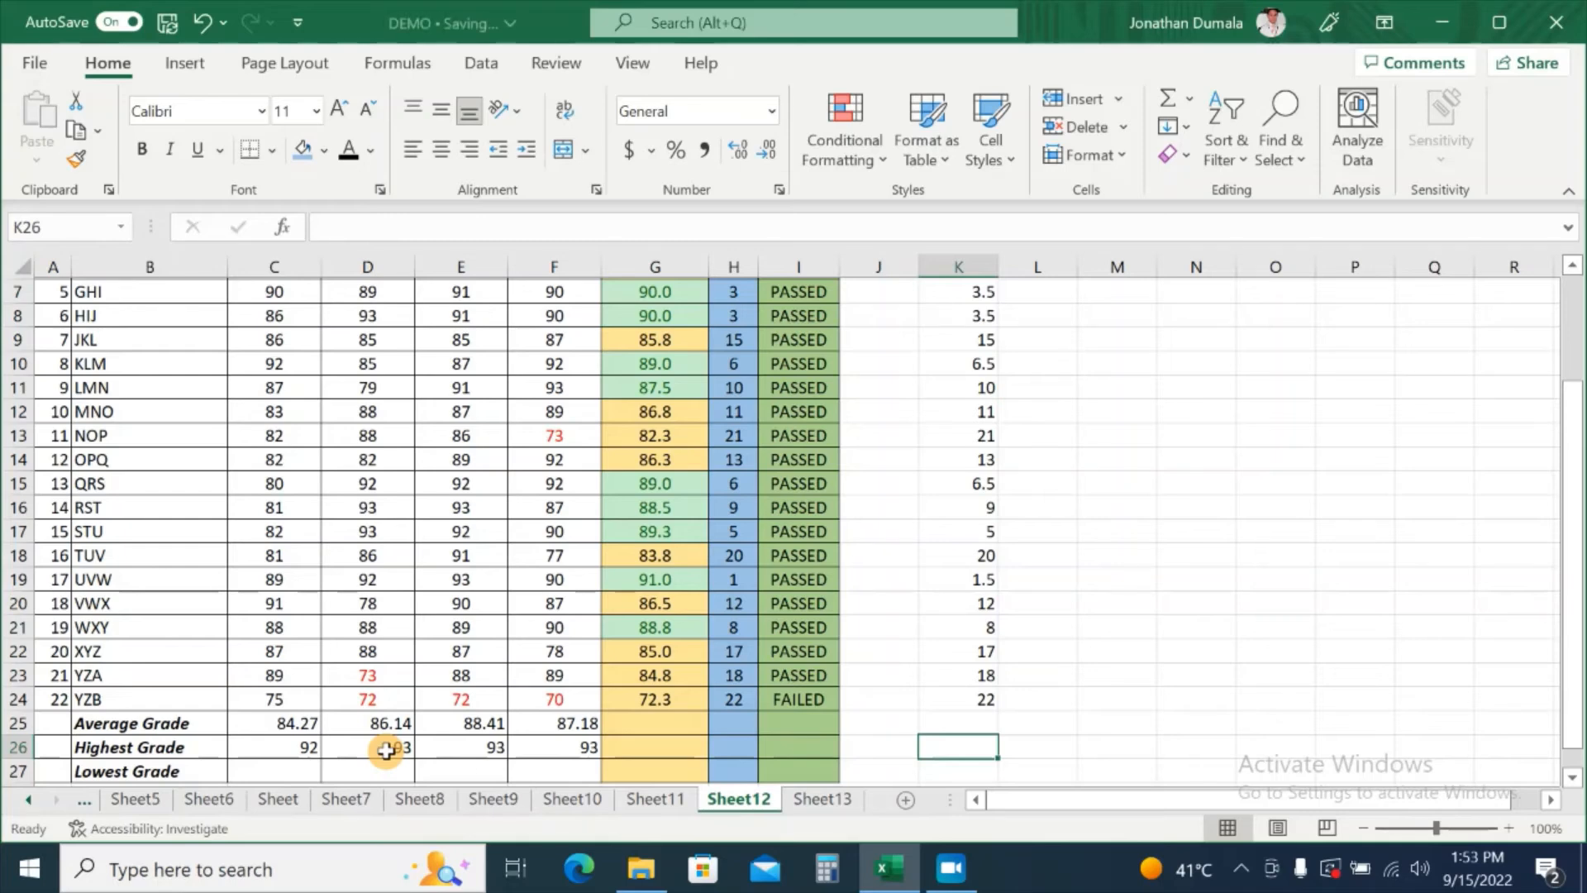
# Check the highest-grade result in F26 against the students' Quarter 4 grades in column F
pyautogui.click(571, 746)
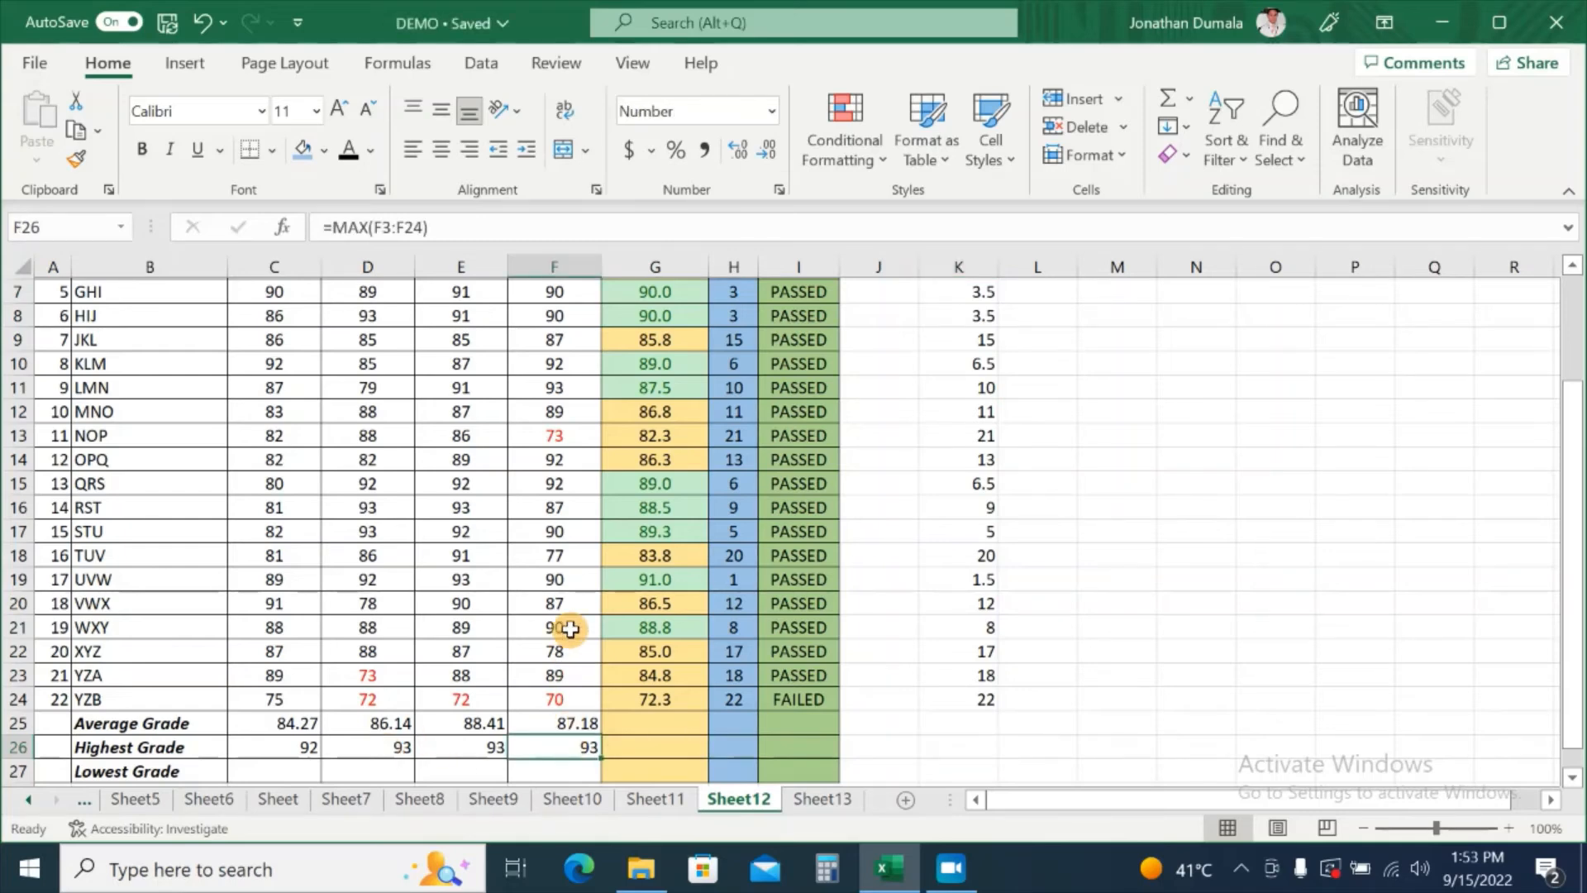
pyautogui.scroll(2, 571, 628)
pyautogui.click(558, 364)
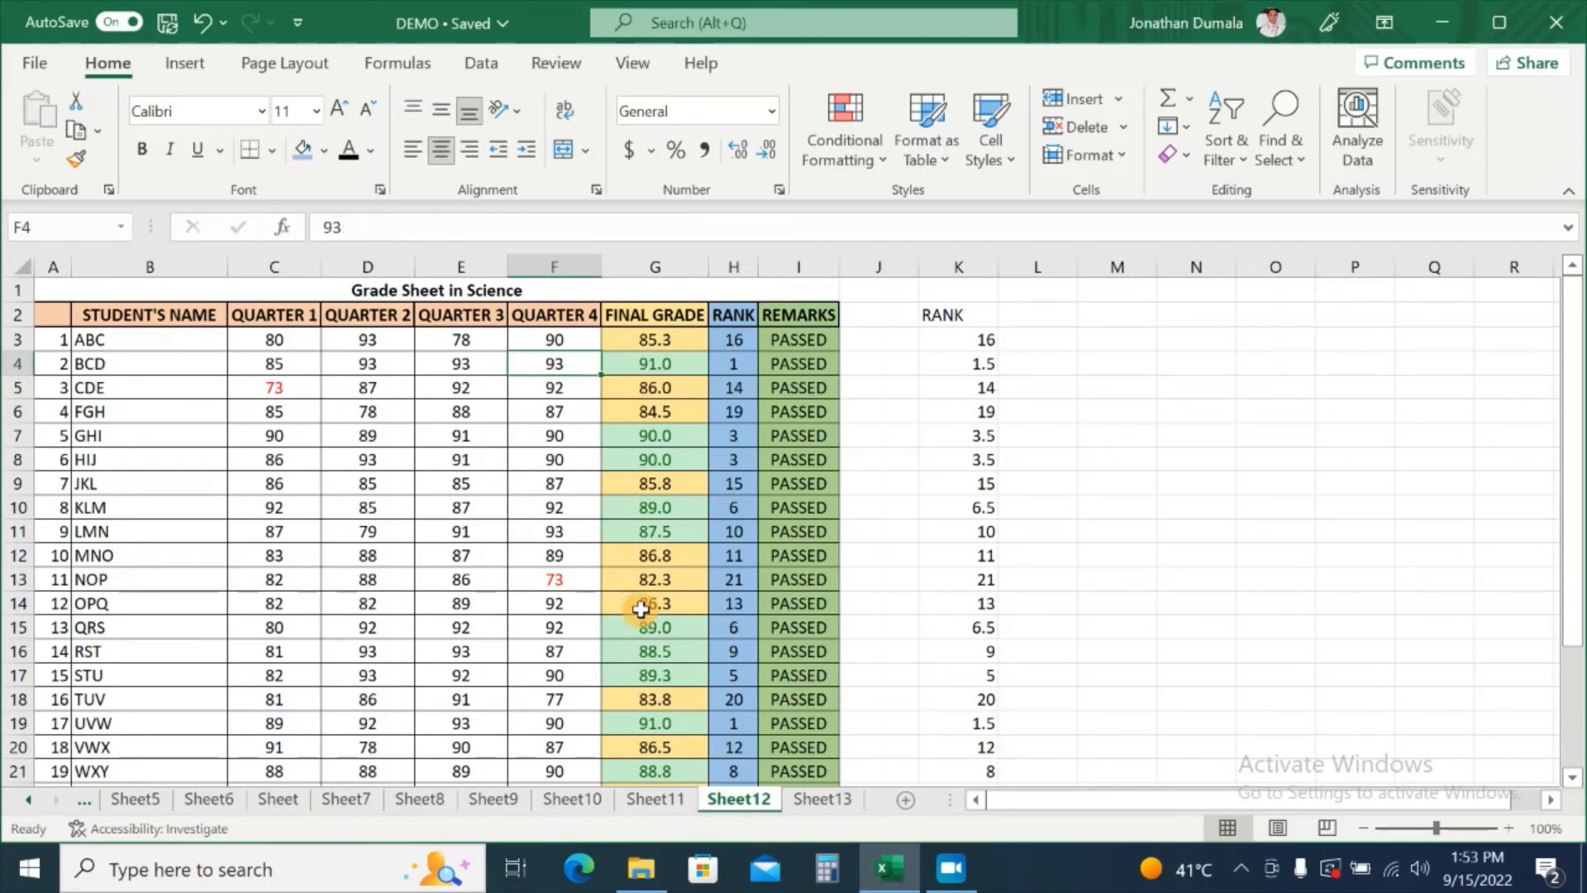
pyautogui.scroll(-3, 570, 587)
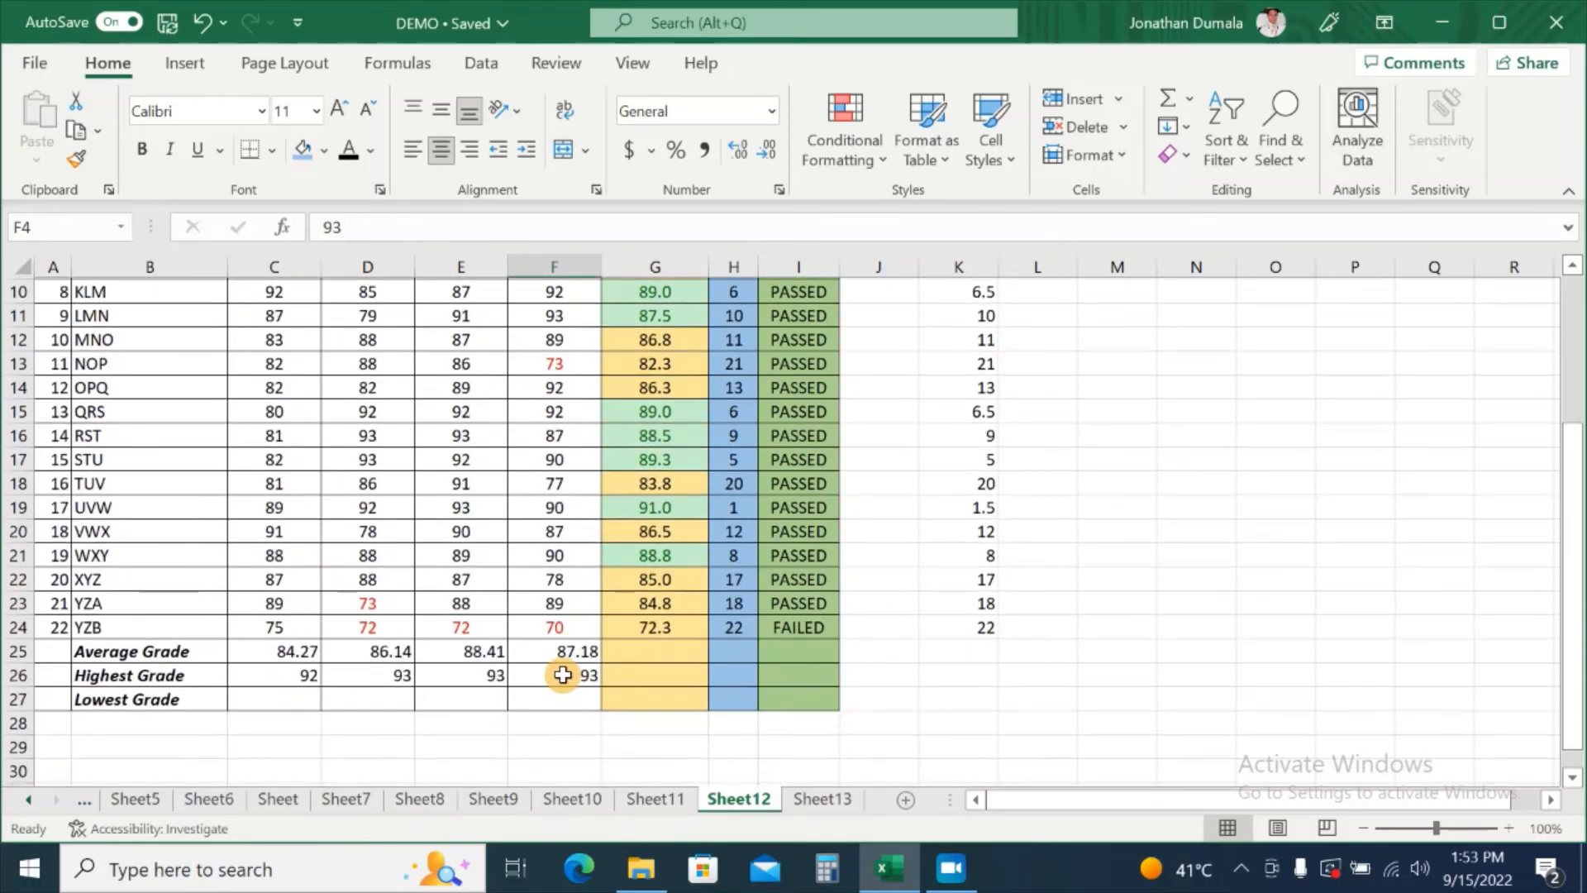
pyautogui.click(562, 674)
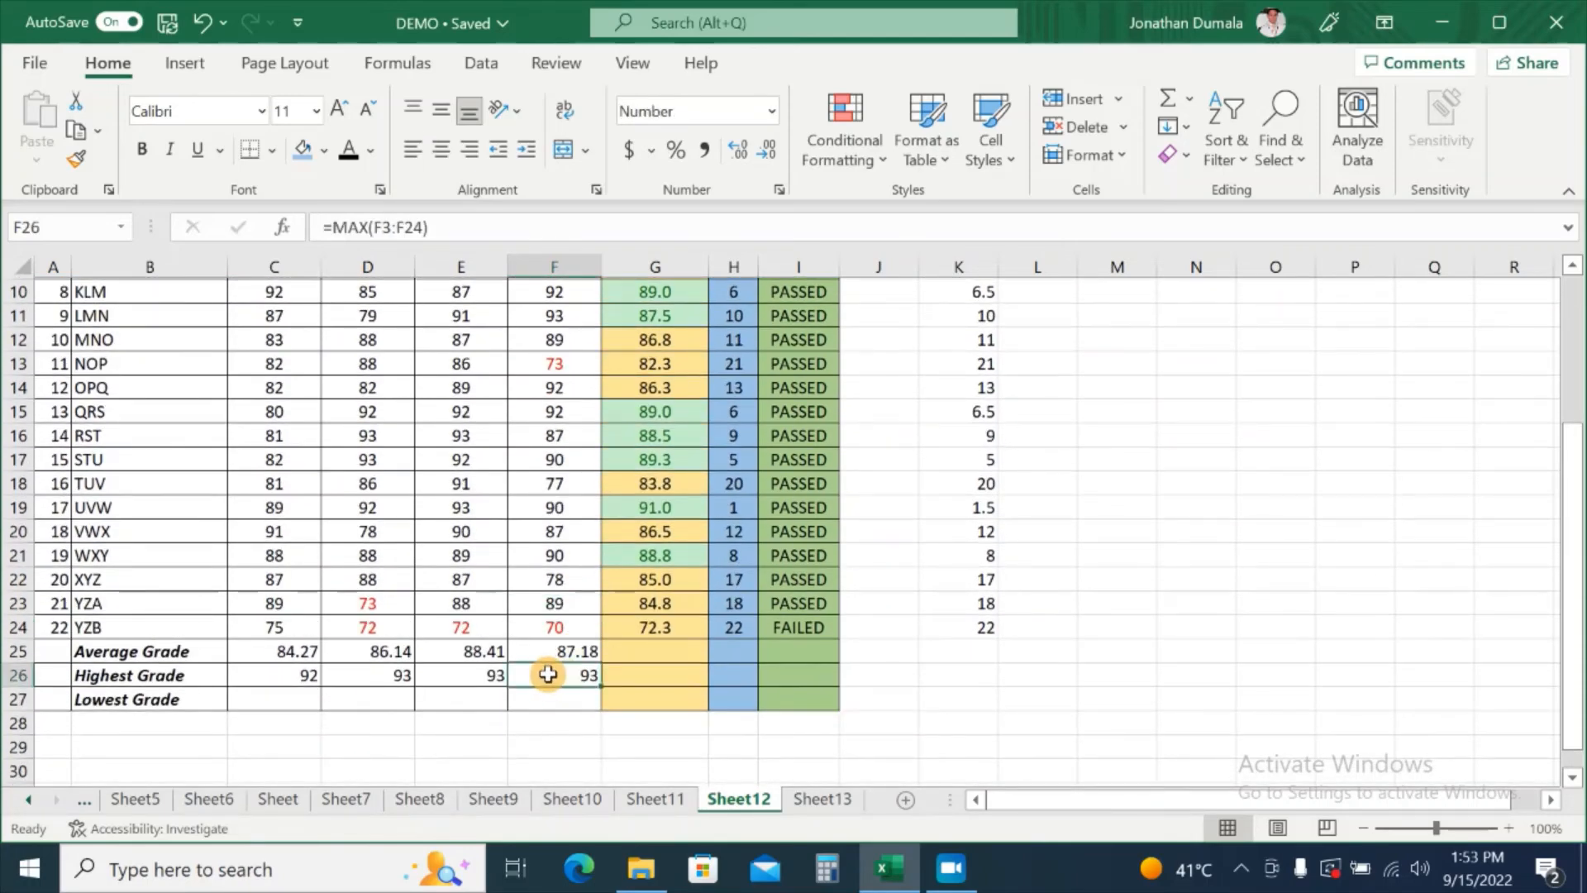
pyautogui.scroll(3, 546, 676)
# Set the second student's Quarter 4 grade in F4 to 94 and check the highest grade in F26
pyautogui.click(588, 365)
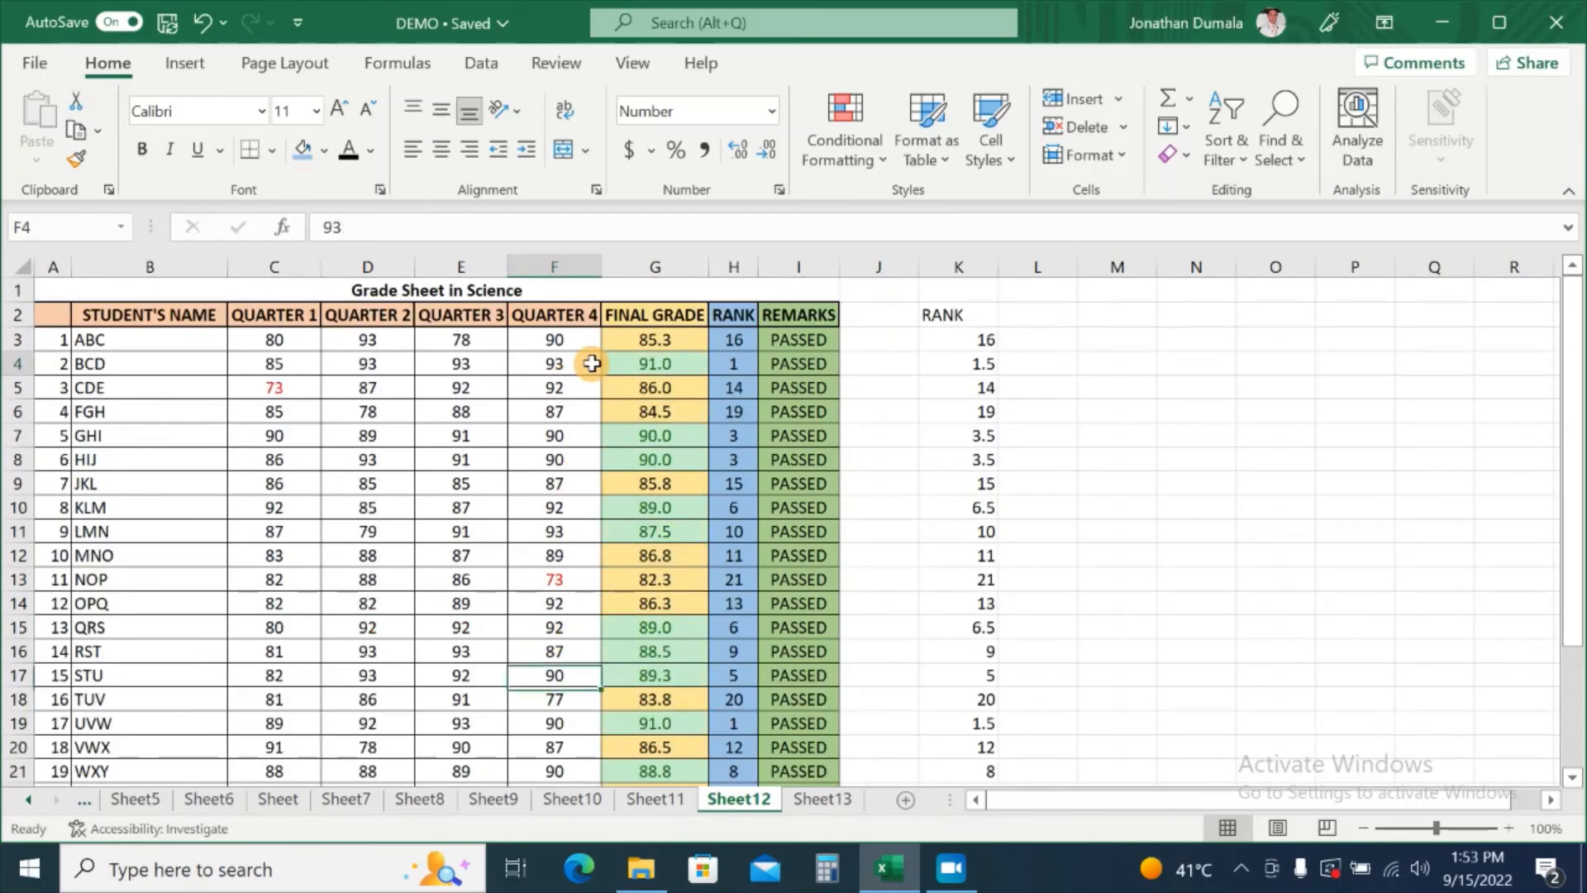
pyautogui.write('9')
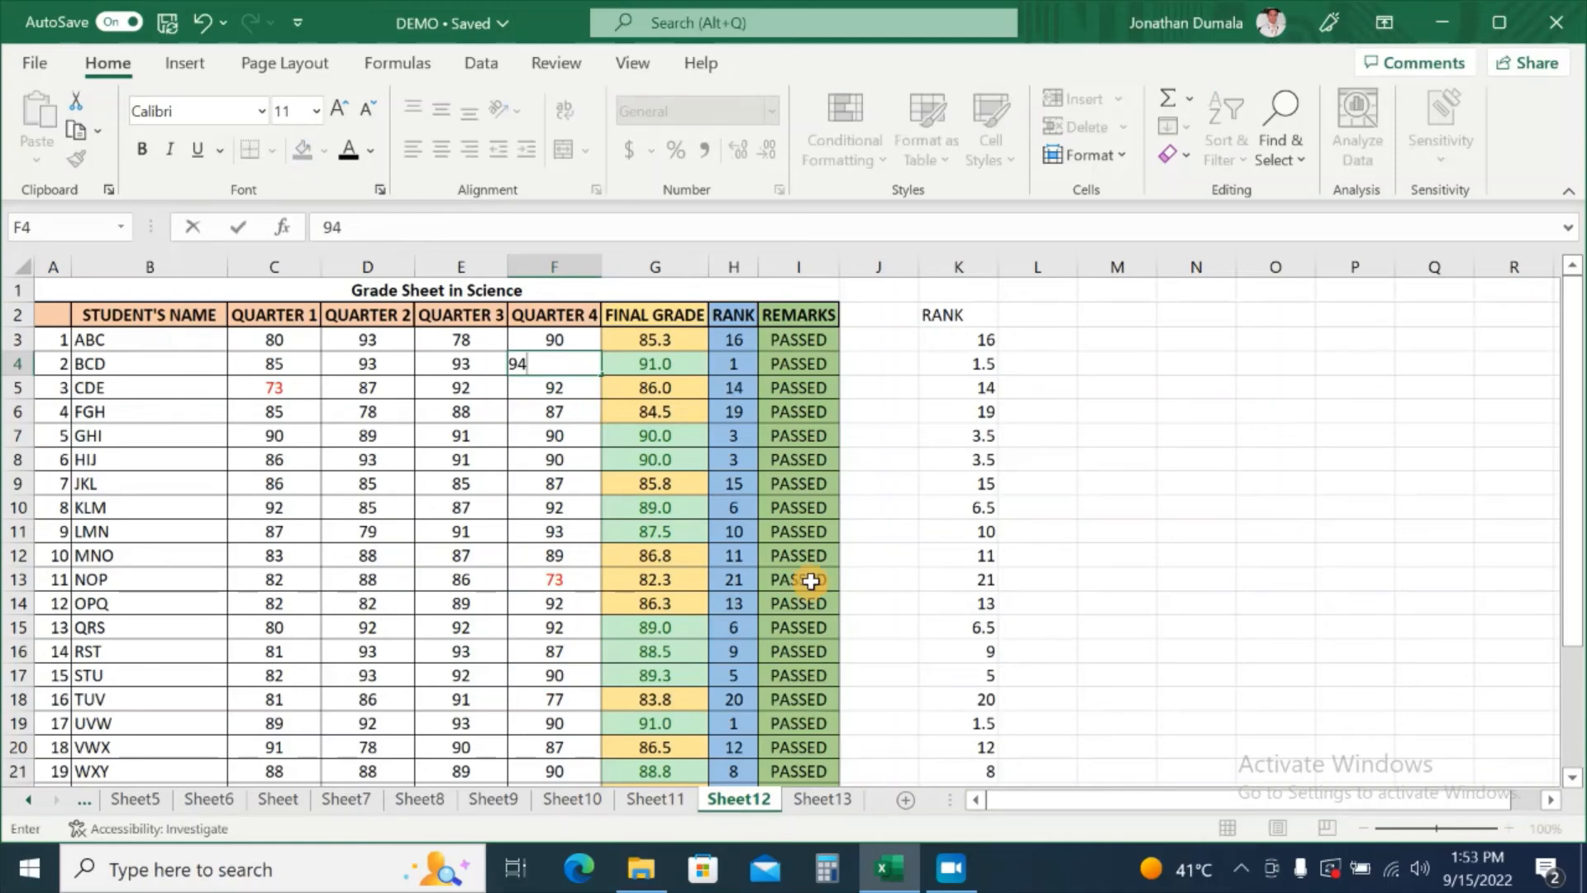
pyautogui.click(882, 583)
pyautogui.scroll(-5, 597, 637)
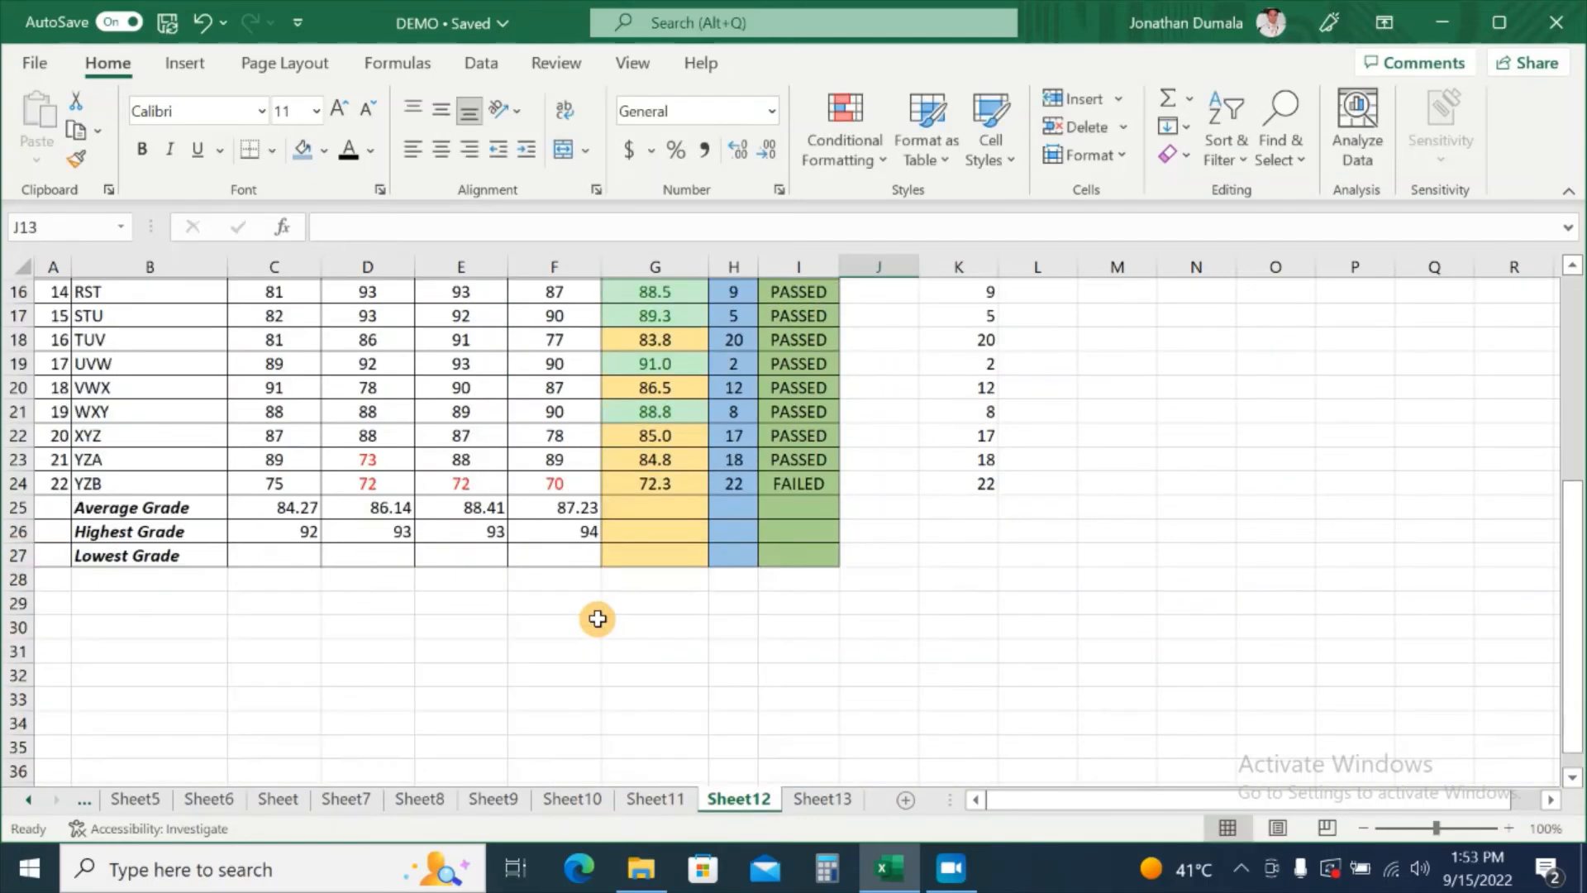
pyautogui.click(567, 533)
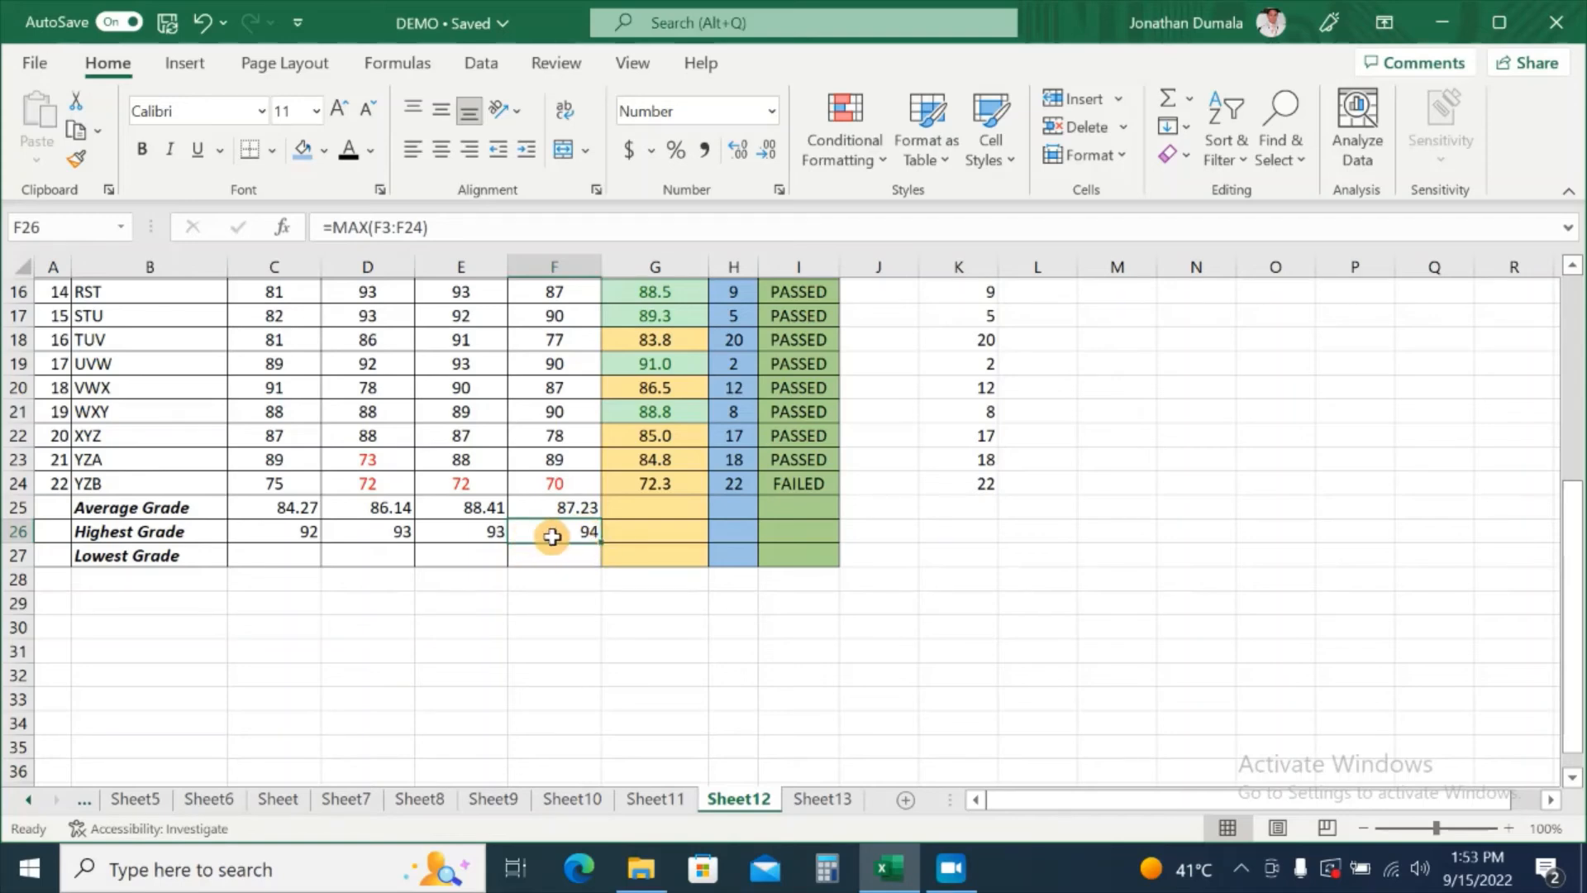
# Enter =MIN(C3:C24) in C27 to get the lowest Quarter 1 grade
pyautogui.click(302, 559)
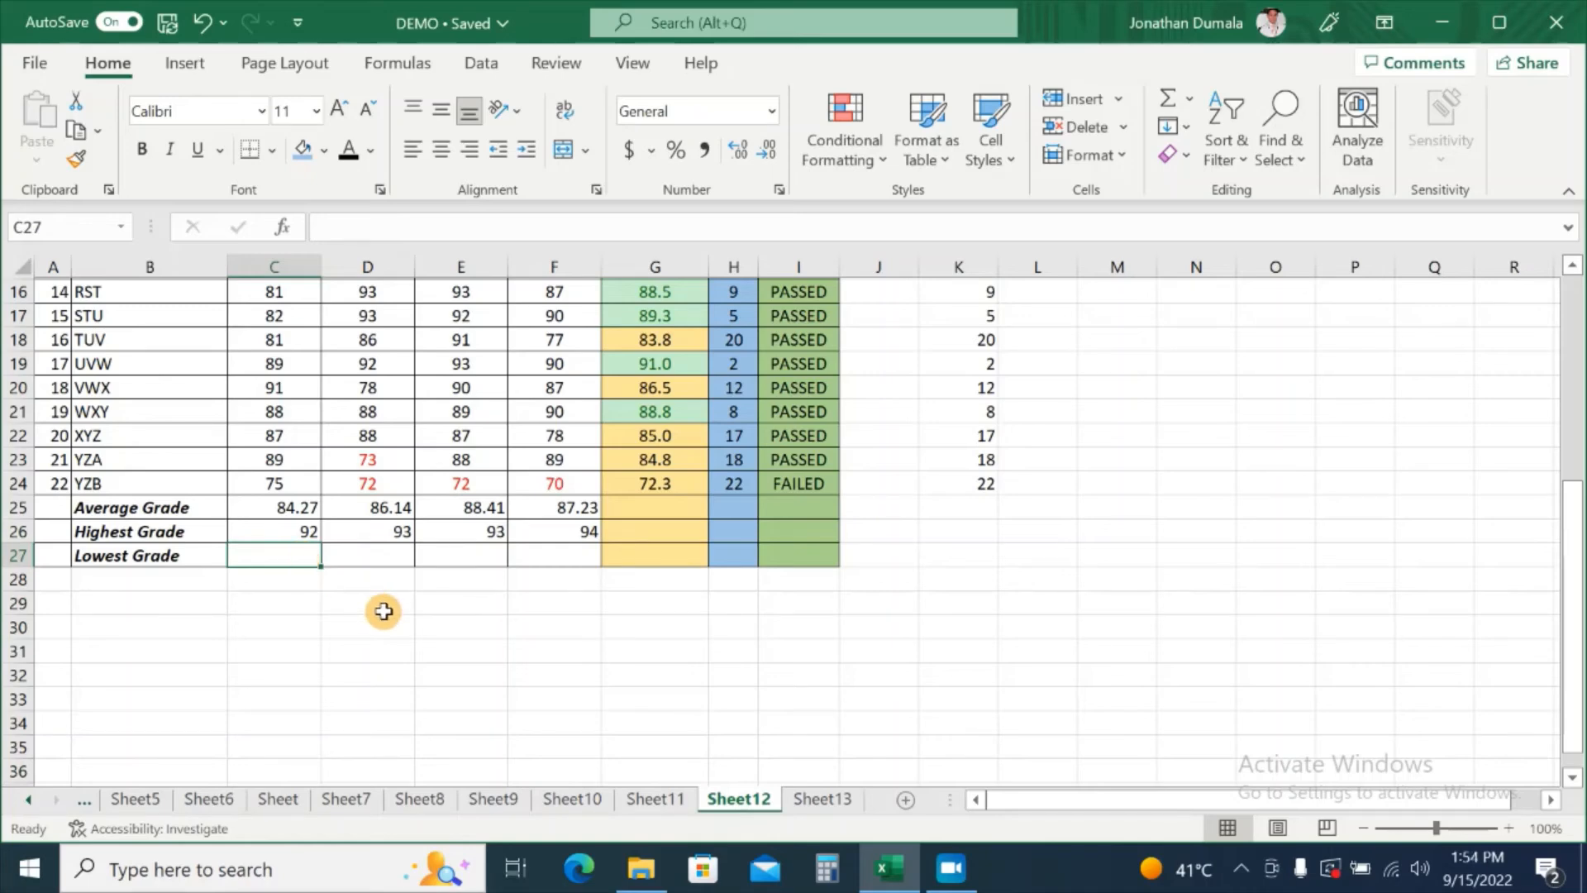
pyautogui.write('=MIN')
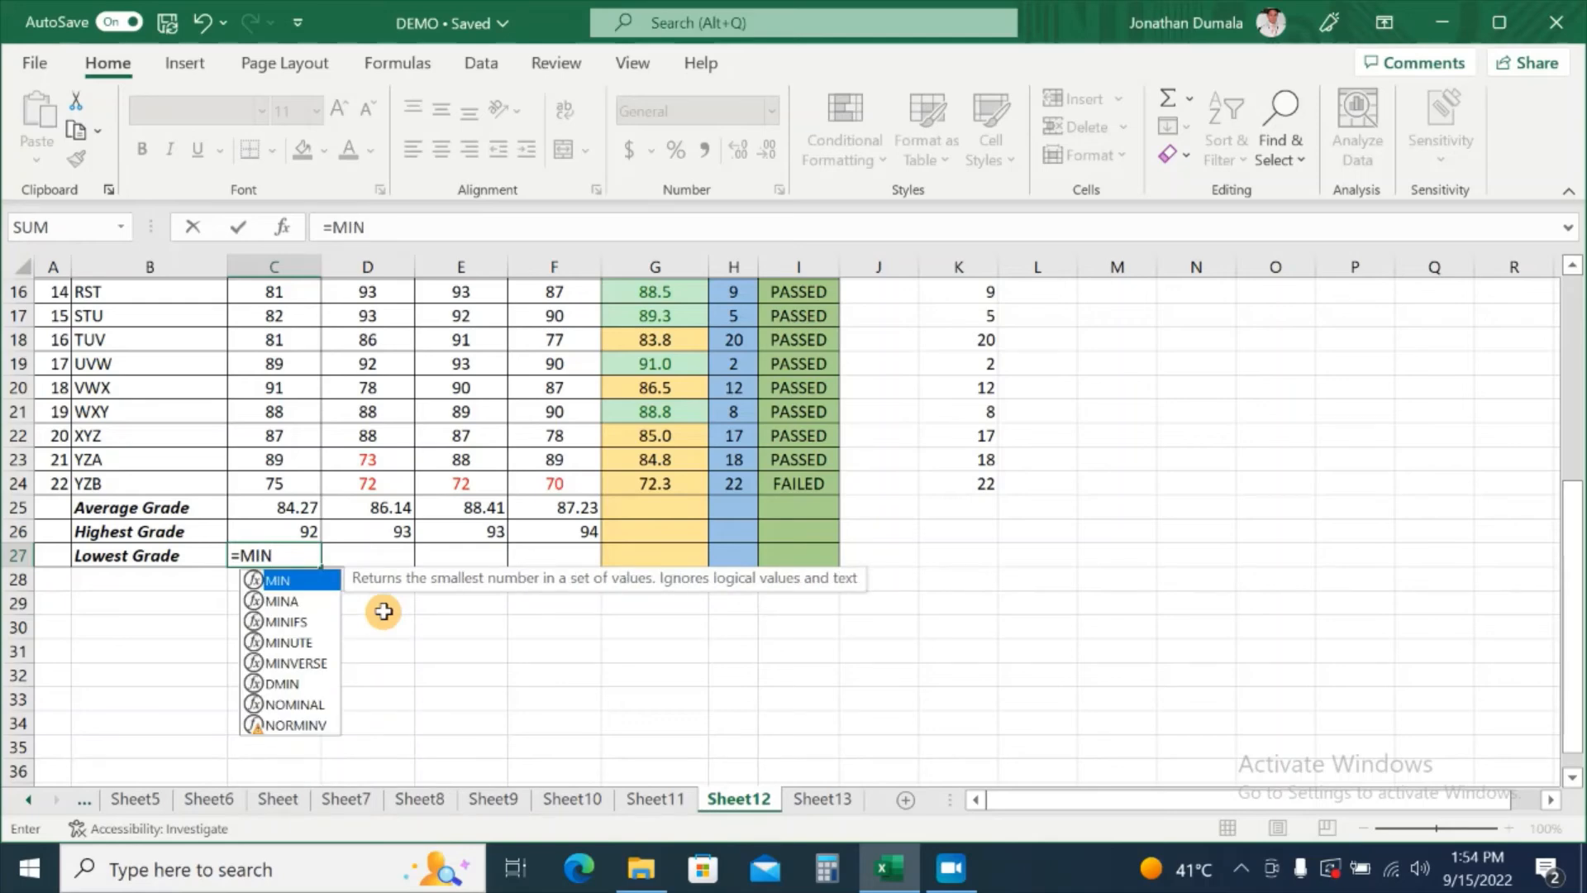
pyautogui.write('(')
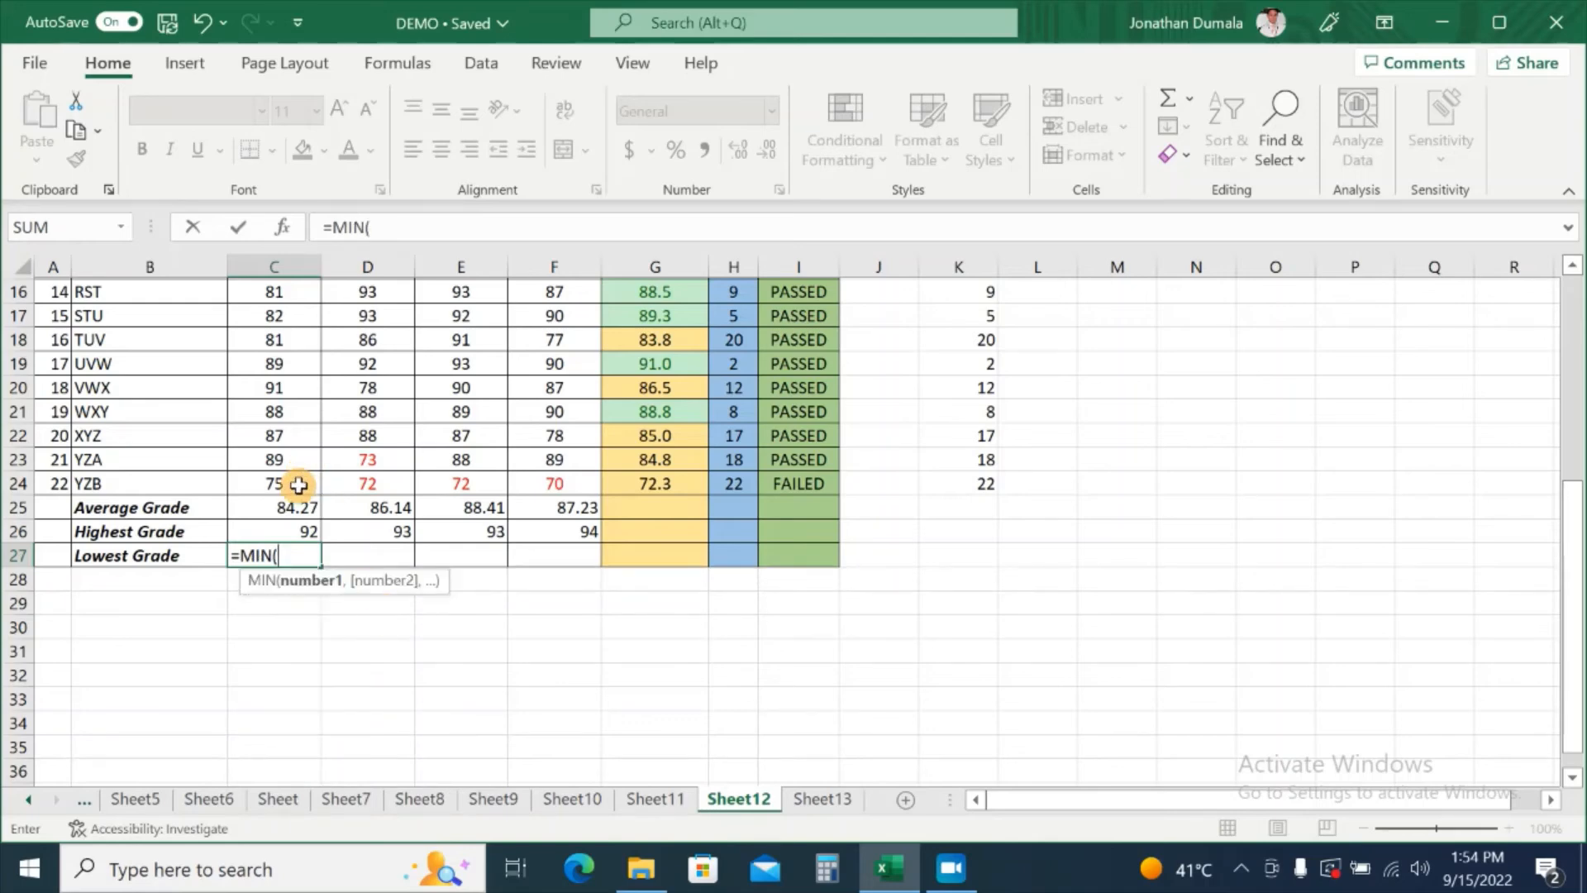
pyautogui.moveTo(297, 479); pyautogui.dragTo(292, 339)
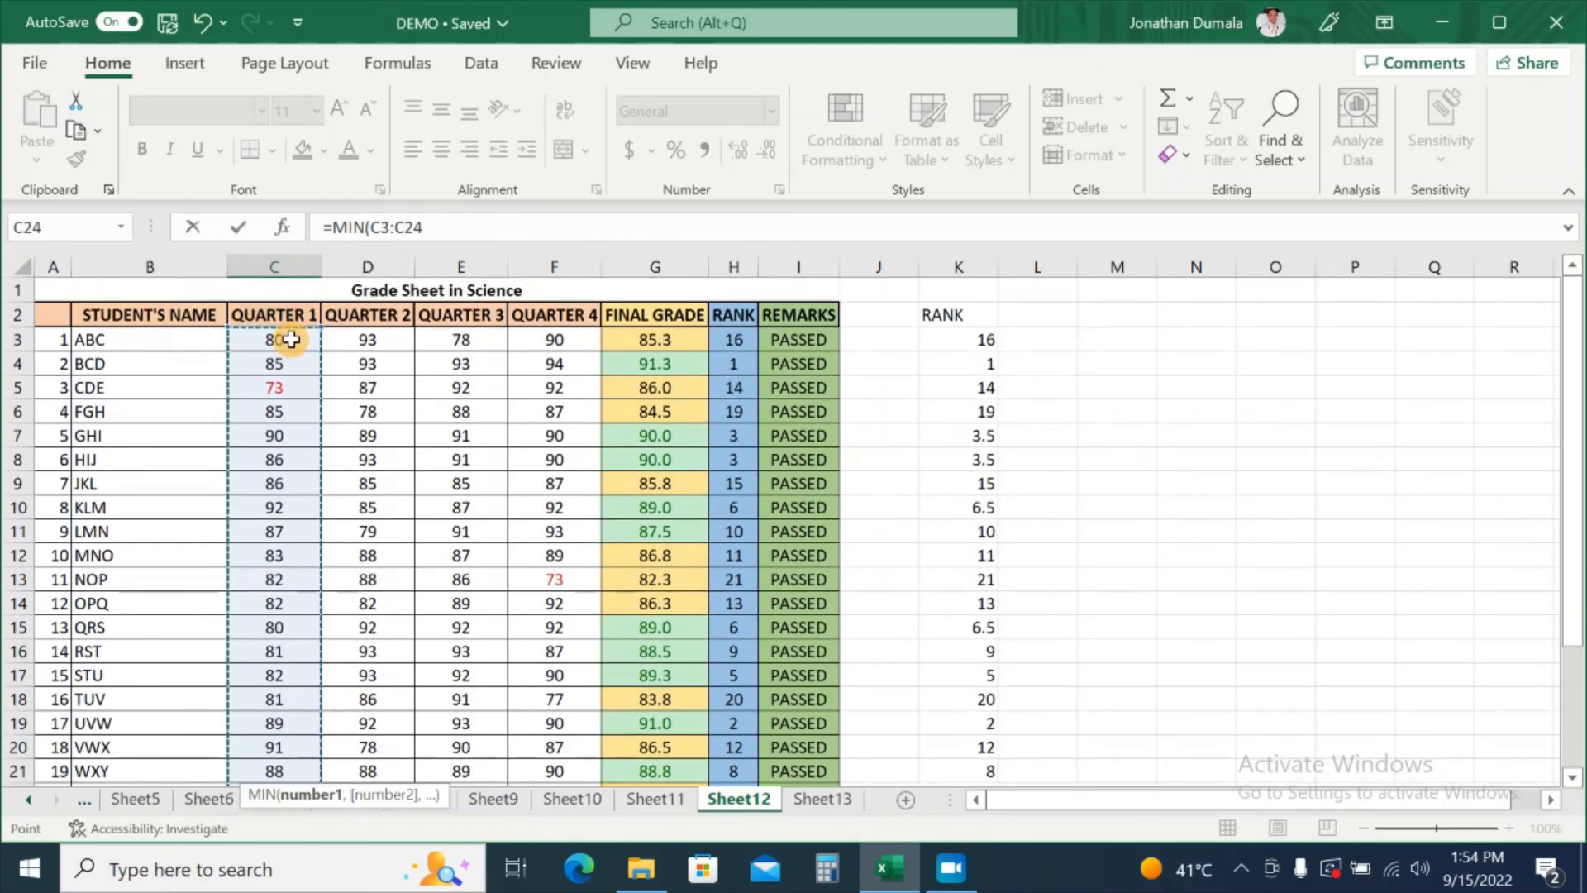
pyautogui.scroll(-5, 293, 339)
pyautogui.write(')')
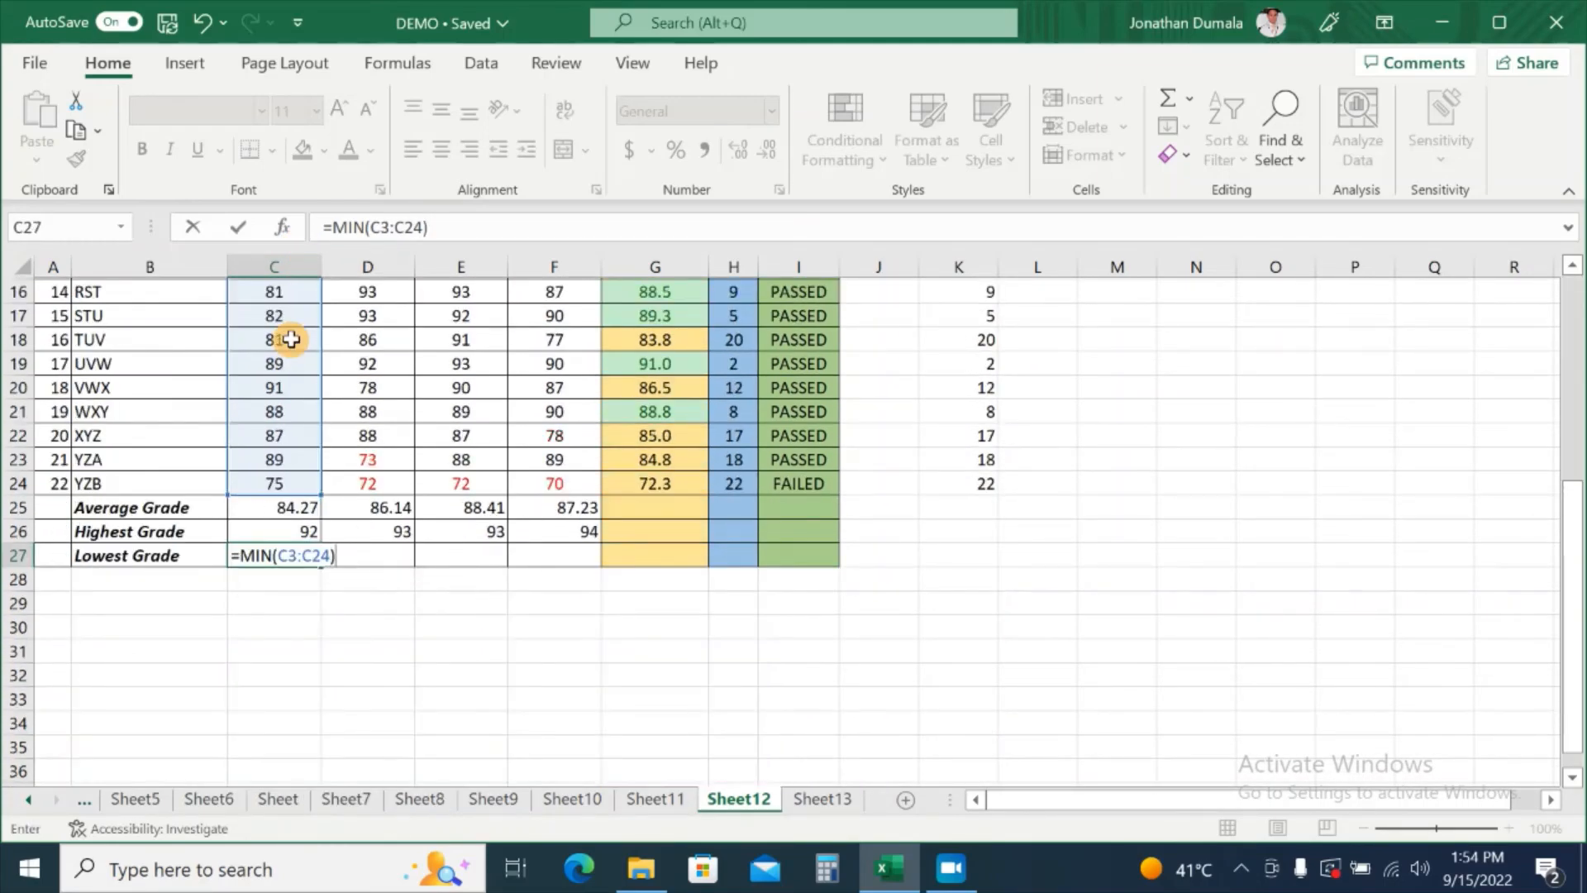
pyautogui.press('Return')
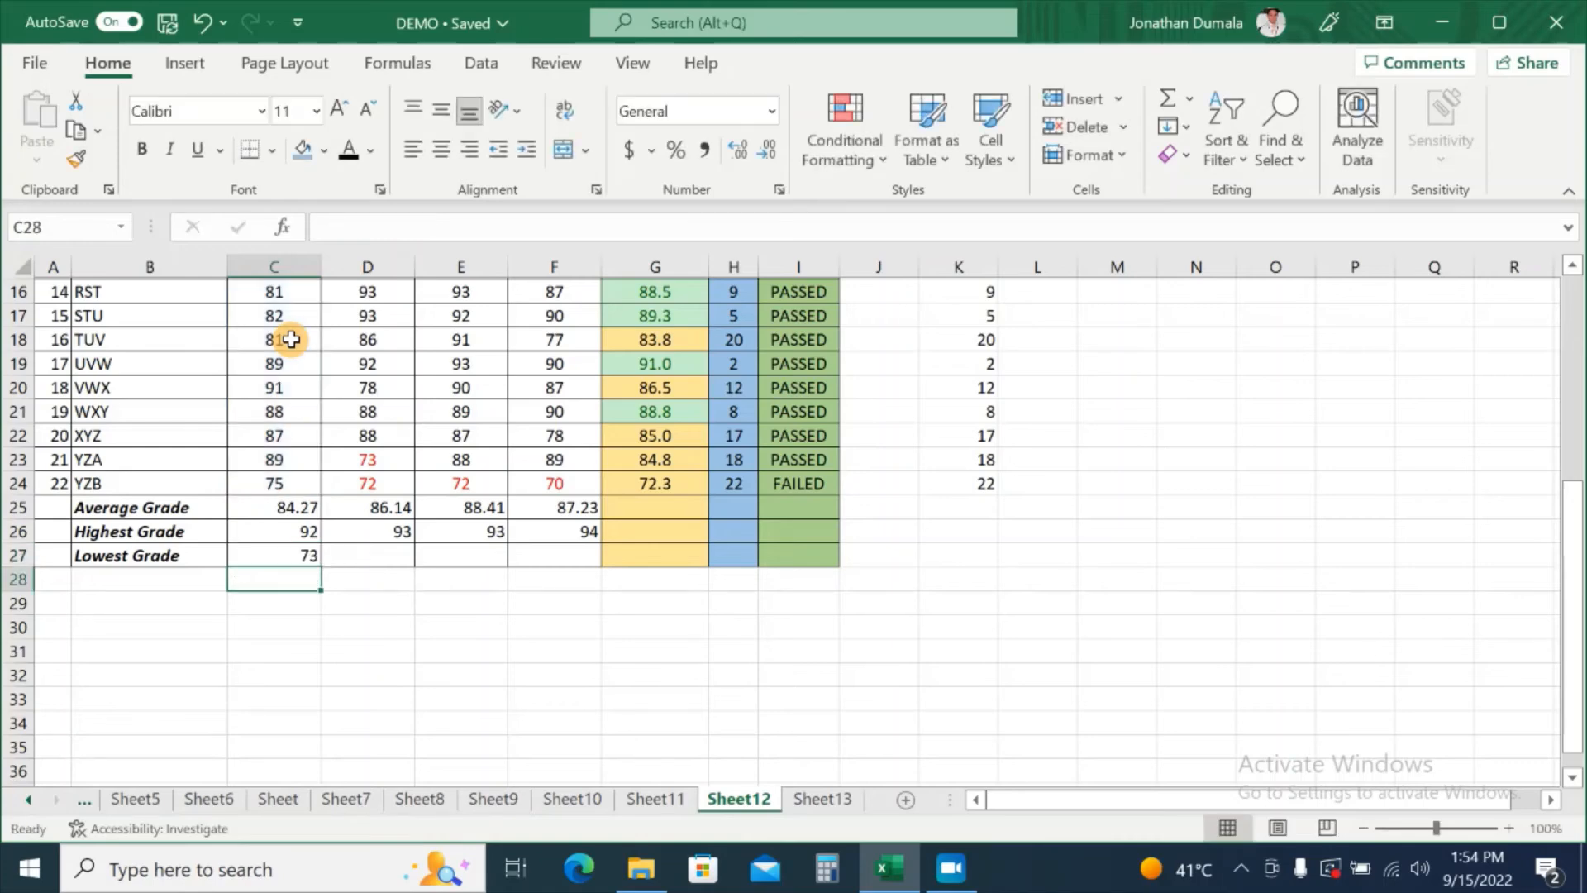
# Check the lowest-grade result in C27 against the students' Quarter 1 grades in column C
pyautogui.click(284, 552)
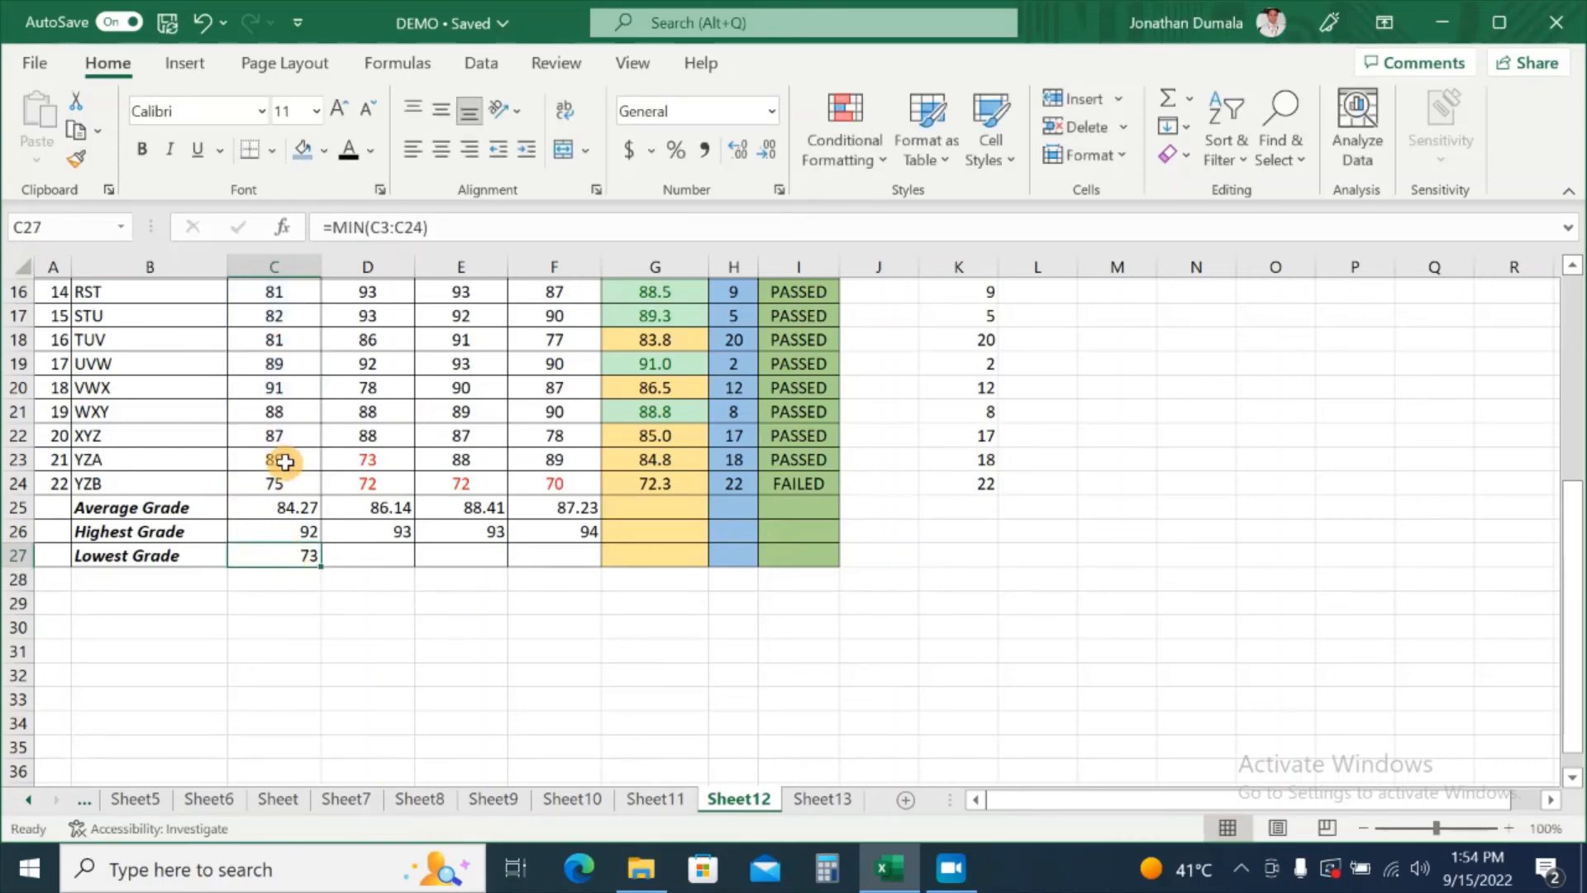
pyautogui.scroll(2, 281, 453)
pyautogui.scroll(3, 281, 453)
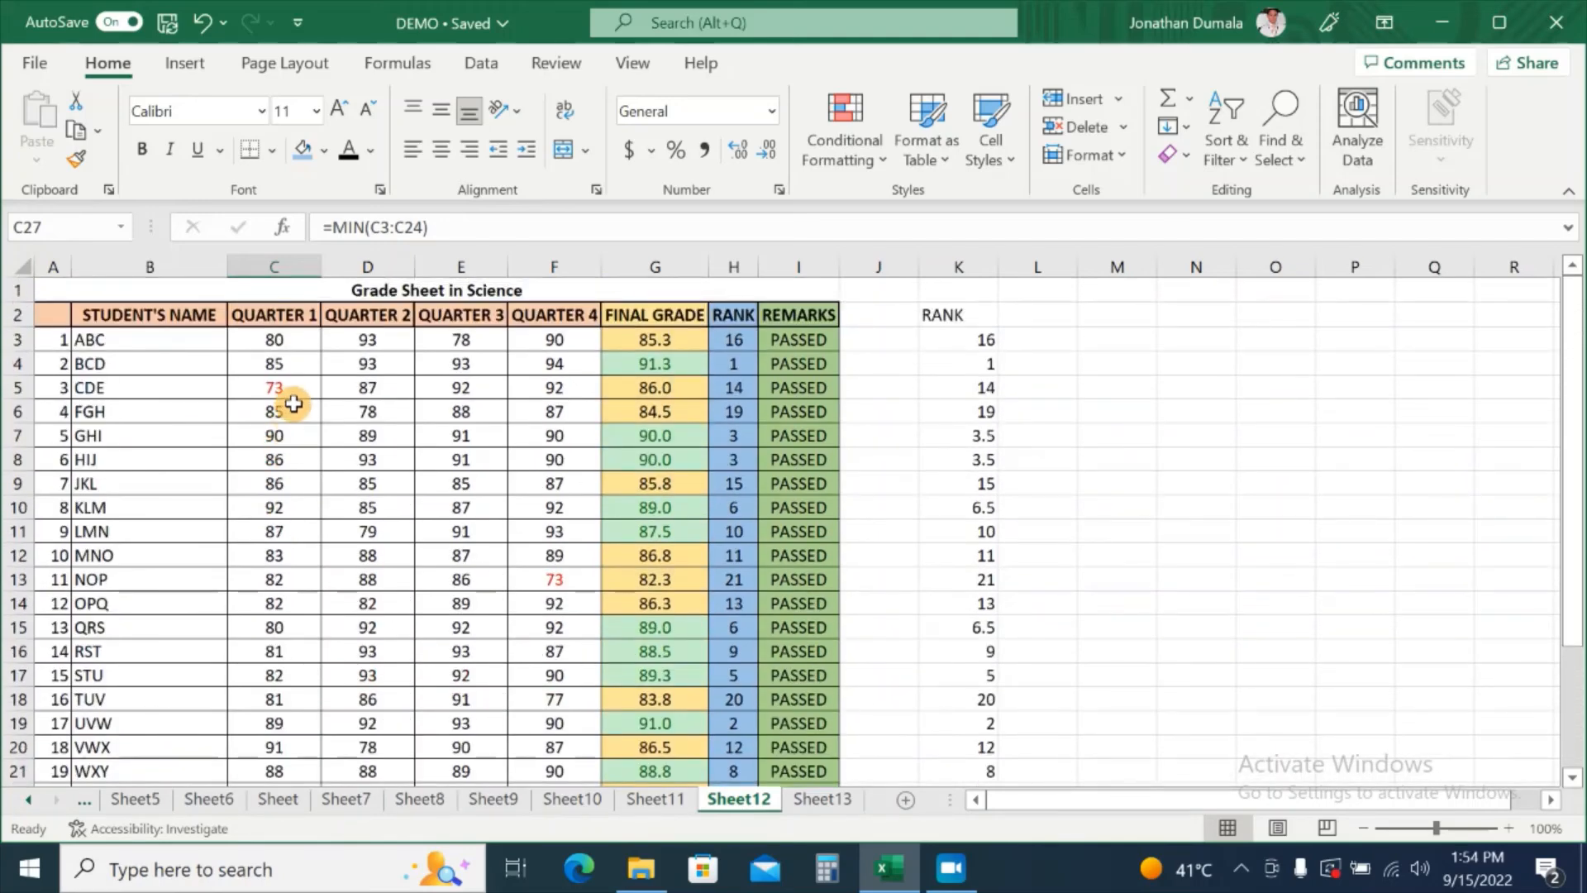
pyautogui.click(293, 386)
pyautogui.scroll(-5, 272, 506)
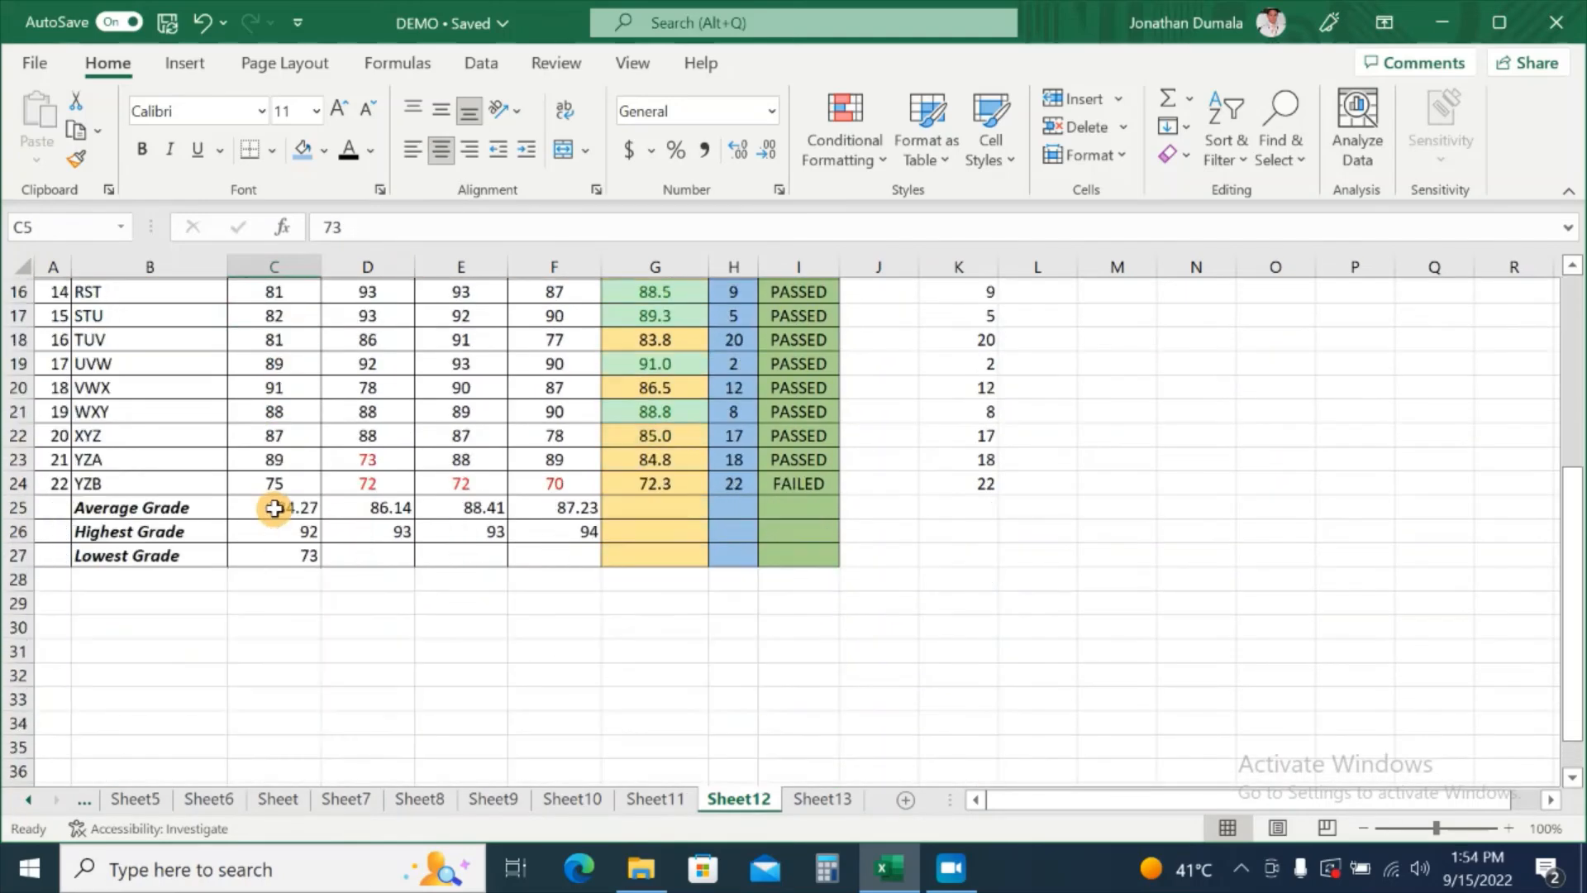
# Copy the MIN formula from C27 across to F27 for Quarters 2 to 4
pyautogui.click(293, 555)
pyautogui.moveTo(325, 573); pyautogui.dragTo(560, 578)
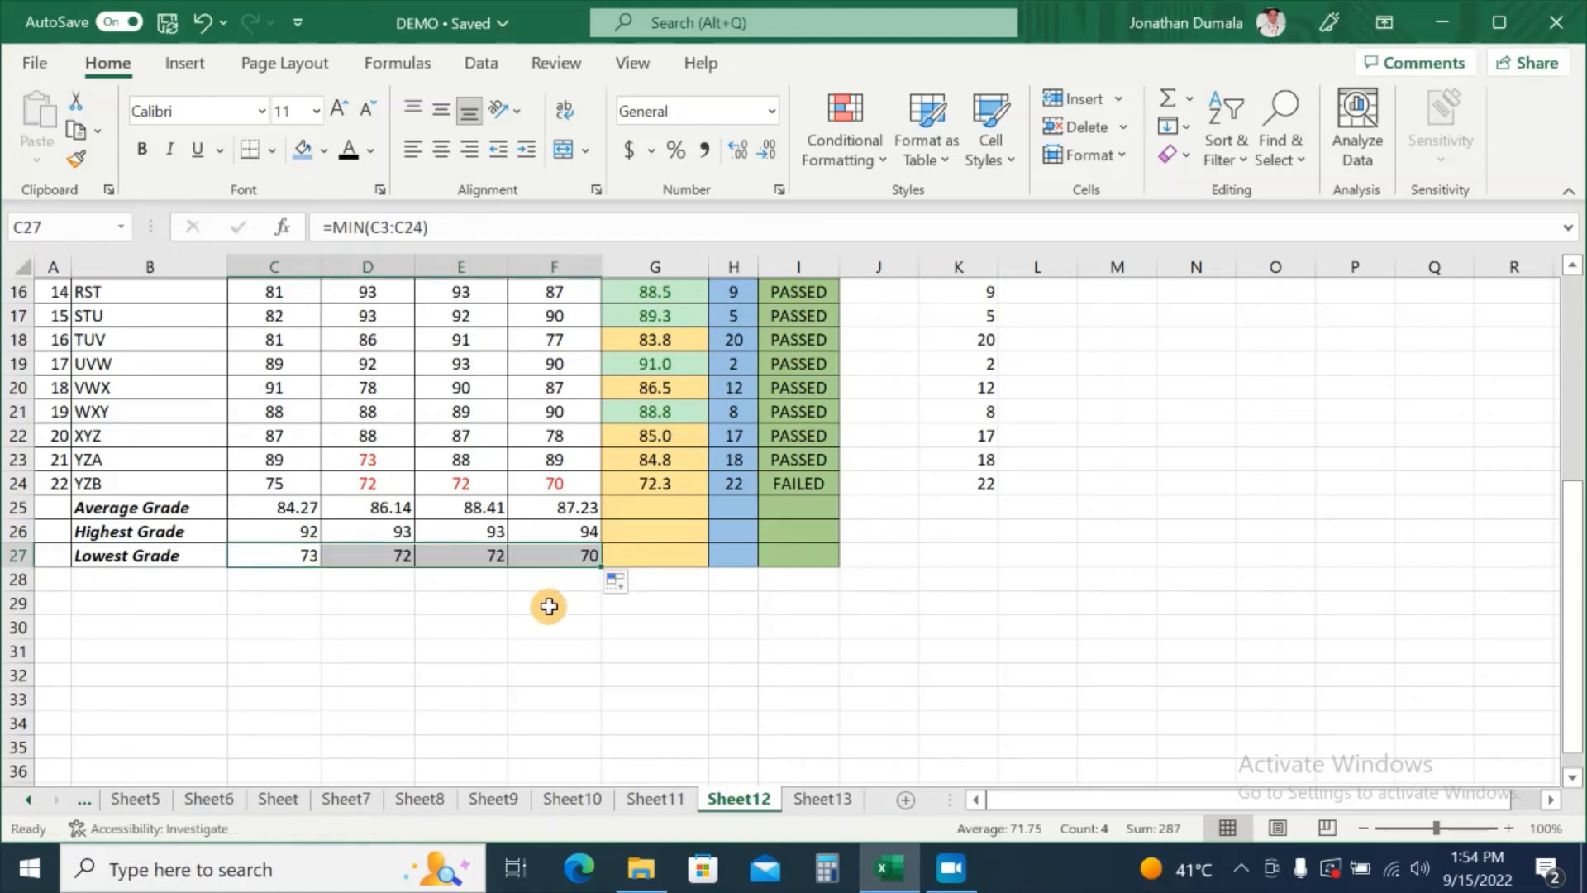
pyautogui.click(549, 606)
# Compare the lowest-grade results in D27:F27 with the students' grades for Quarters 2 to 4
pyautogui.click(411, 559)
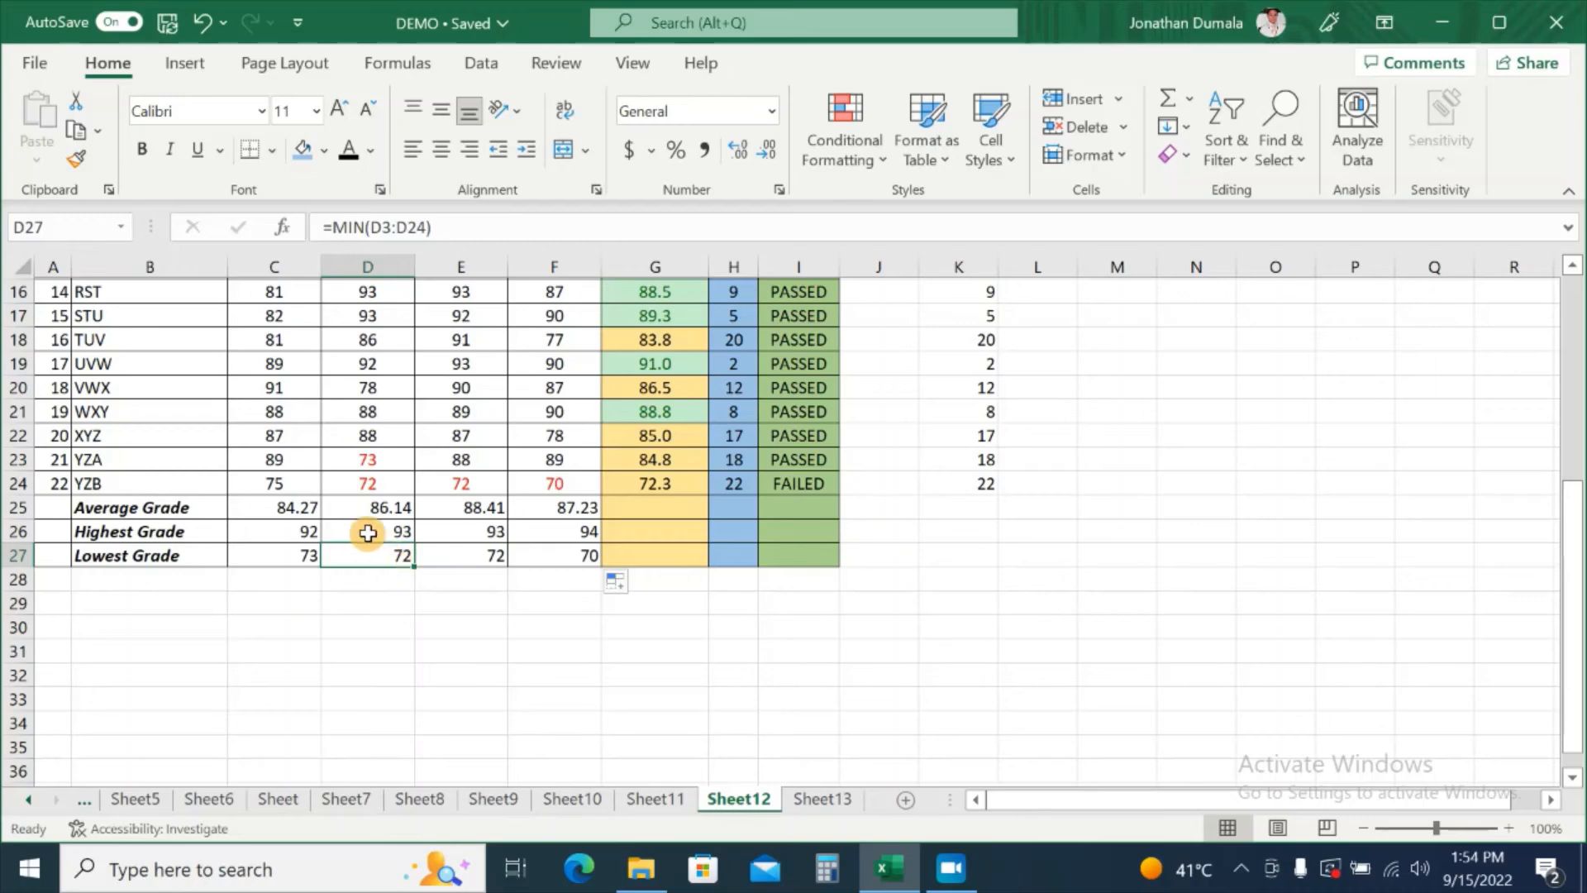
pyautogui.click(494, 558)
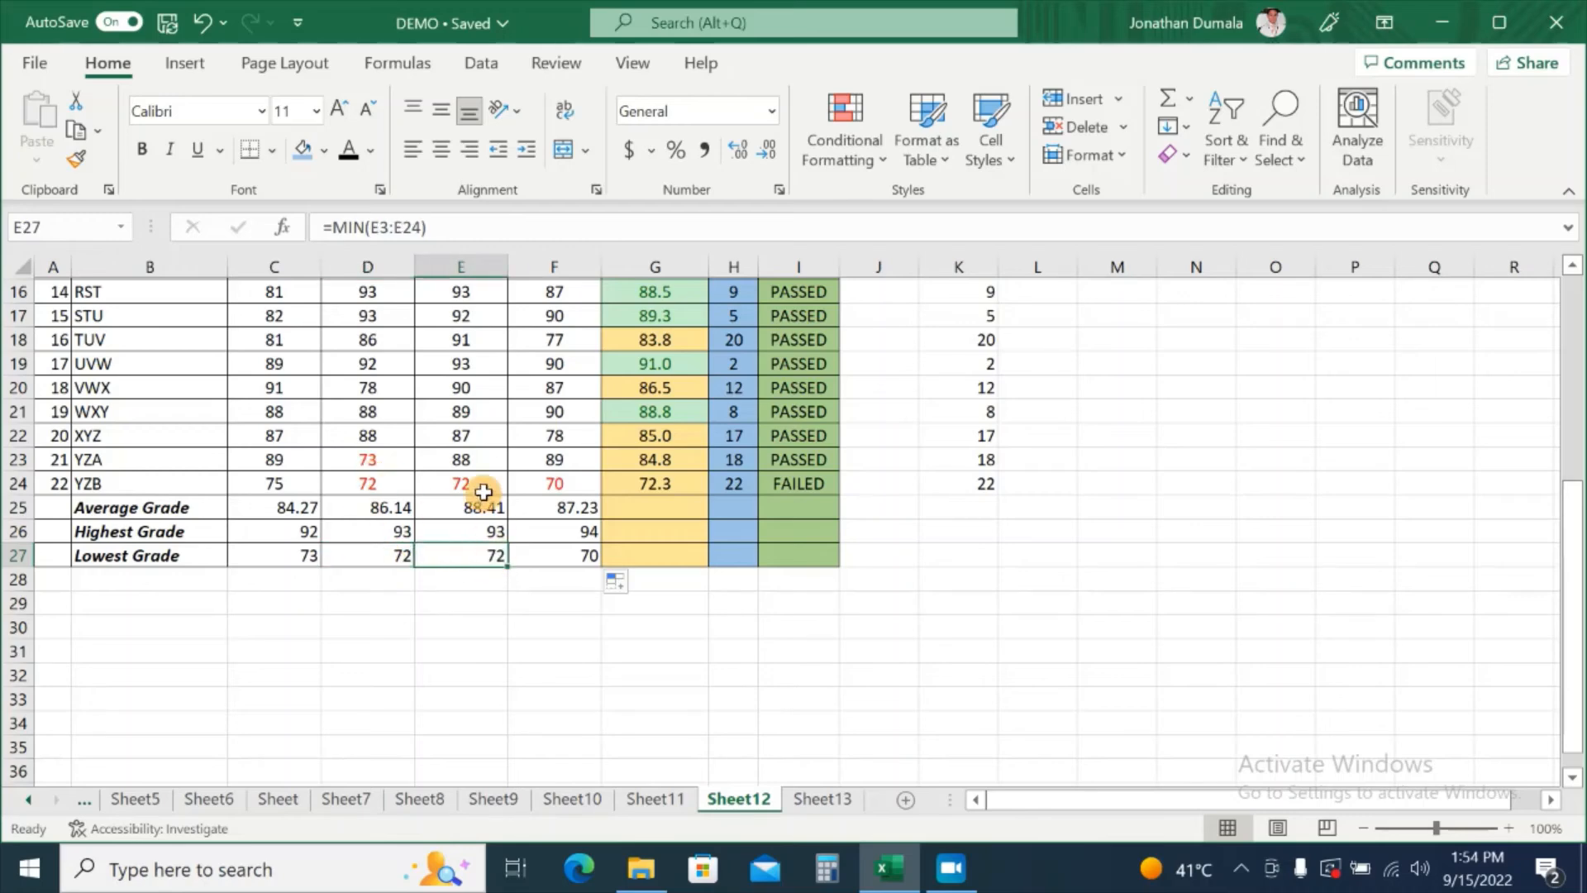
pyautogui.click(484, 486)
pyautogui.click(569, 562)
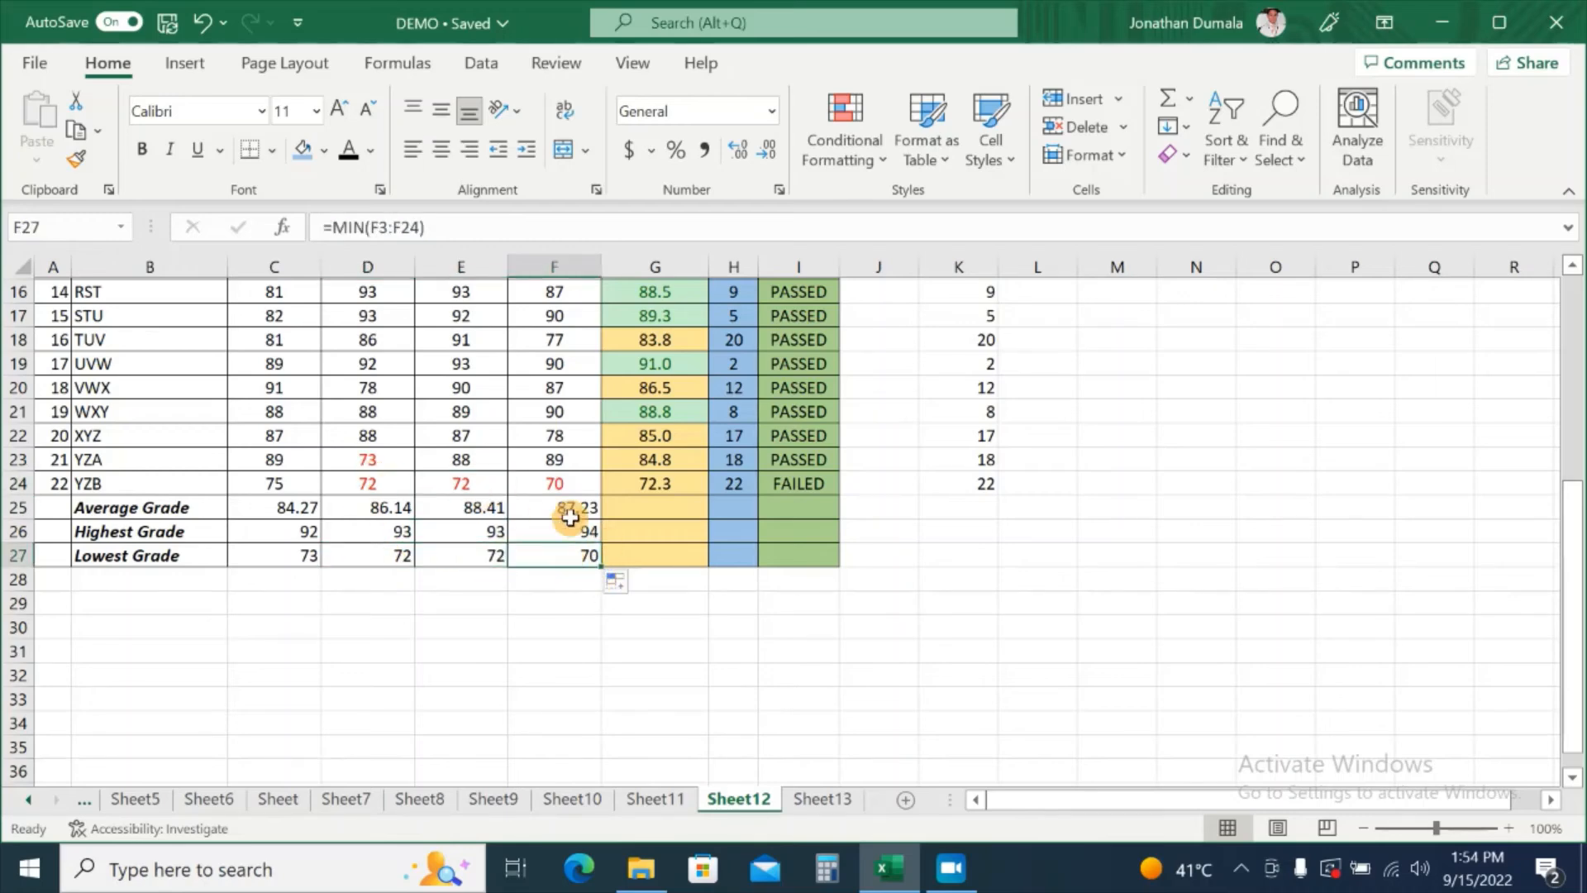
pyautogui.click(529, 485)
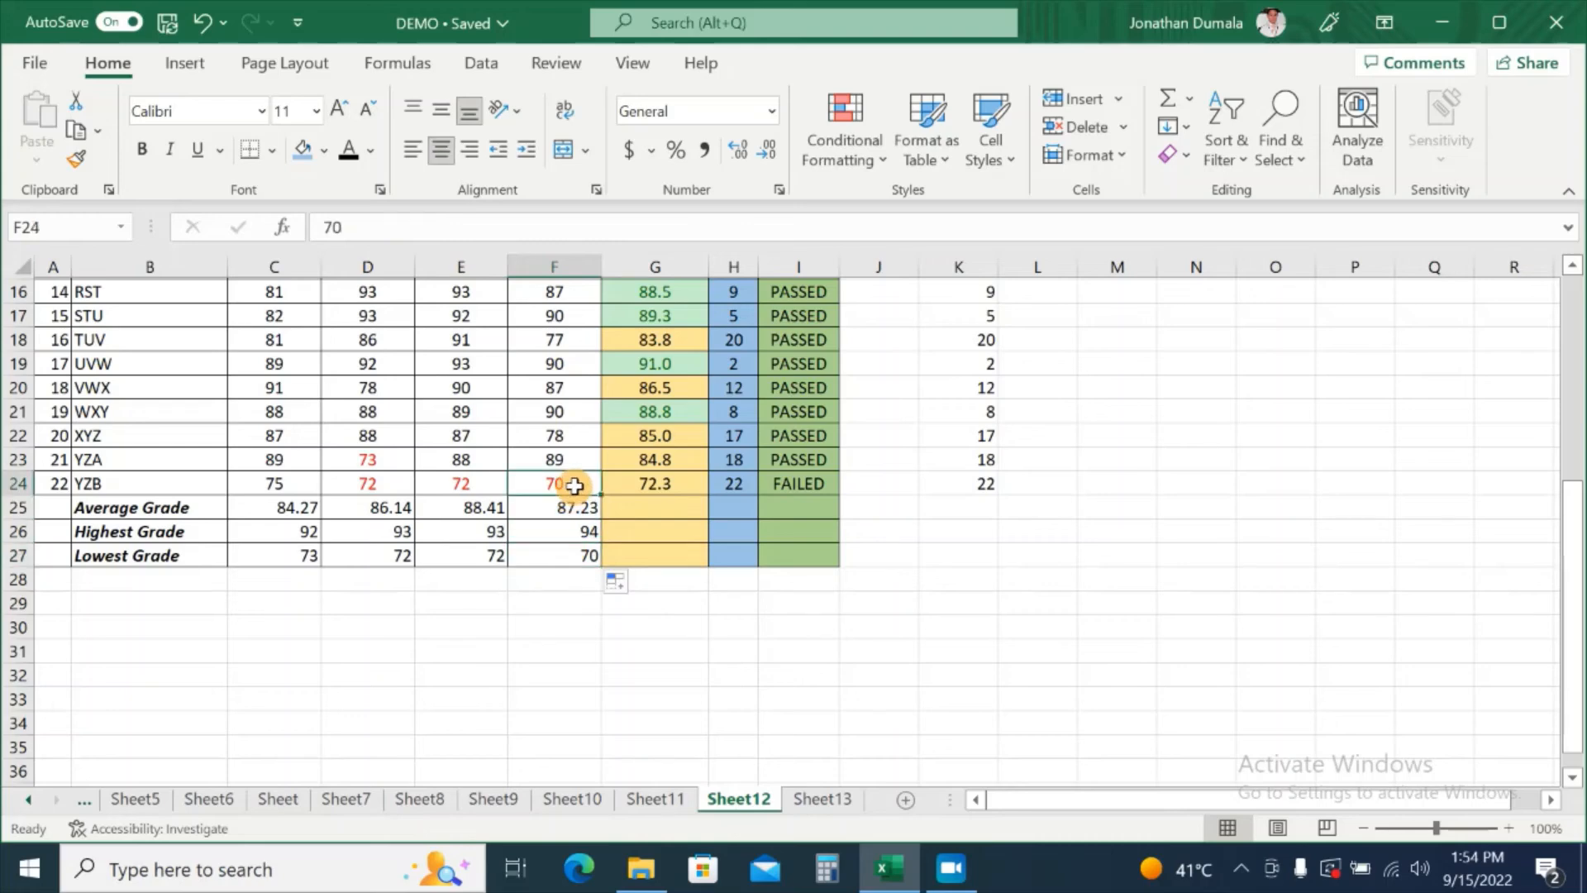
pyautogui.click(606, 650)
pyautogui.scroll(1, 606, 650)
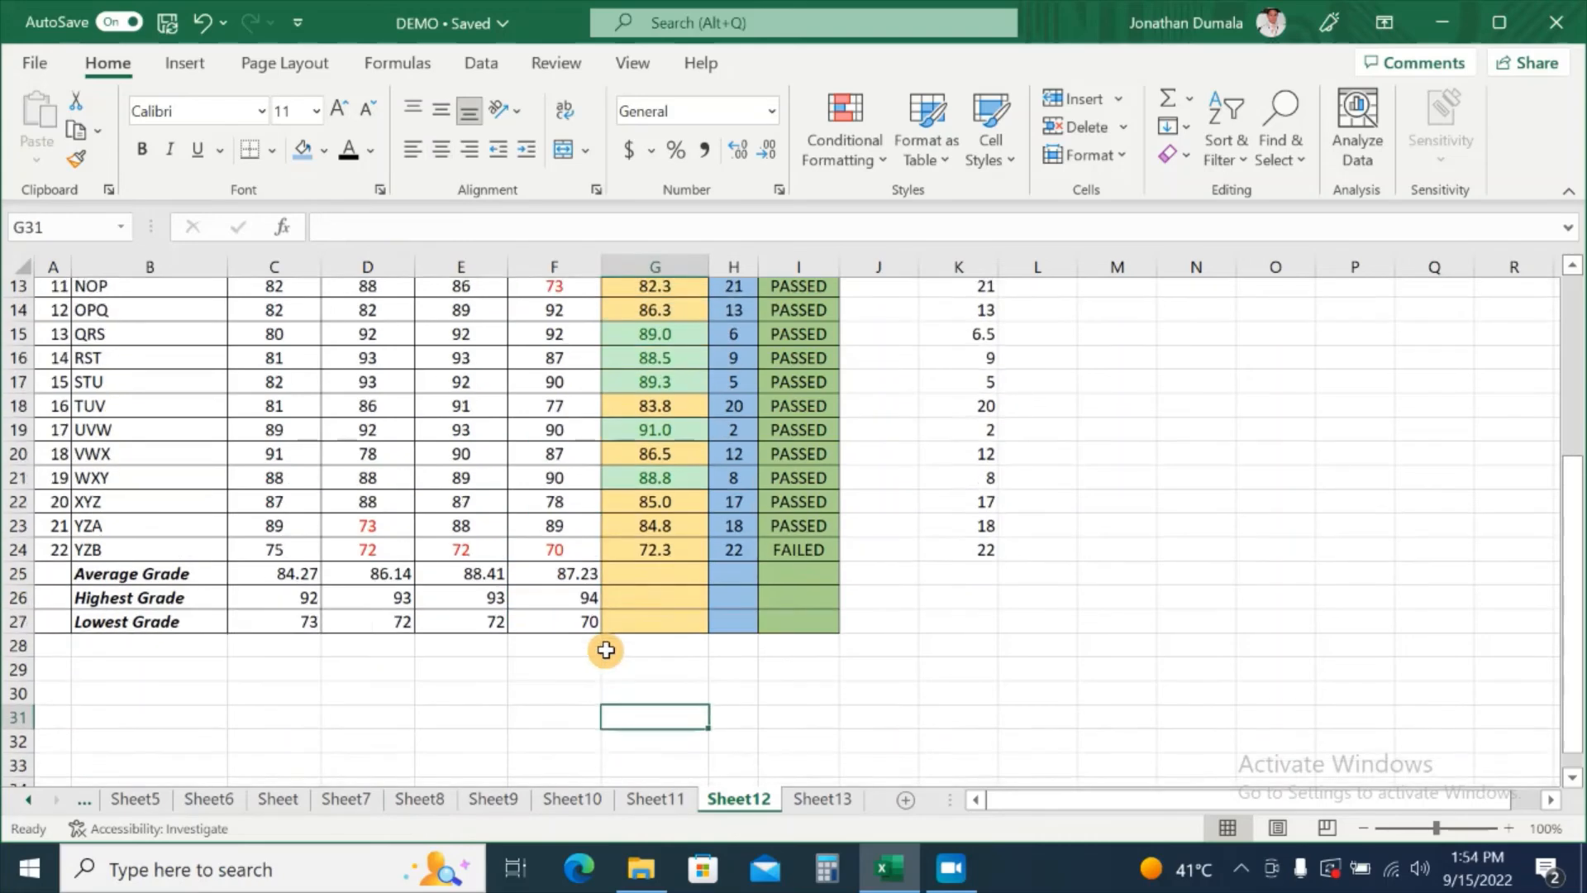
# Clear the highest and lowest grade formulas from C26:F27
pyautogui.click(284, 632)
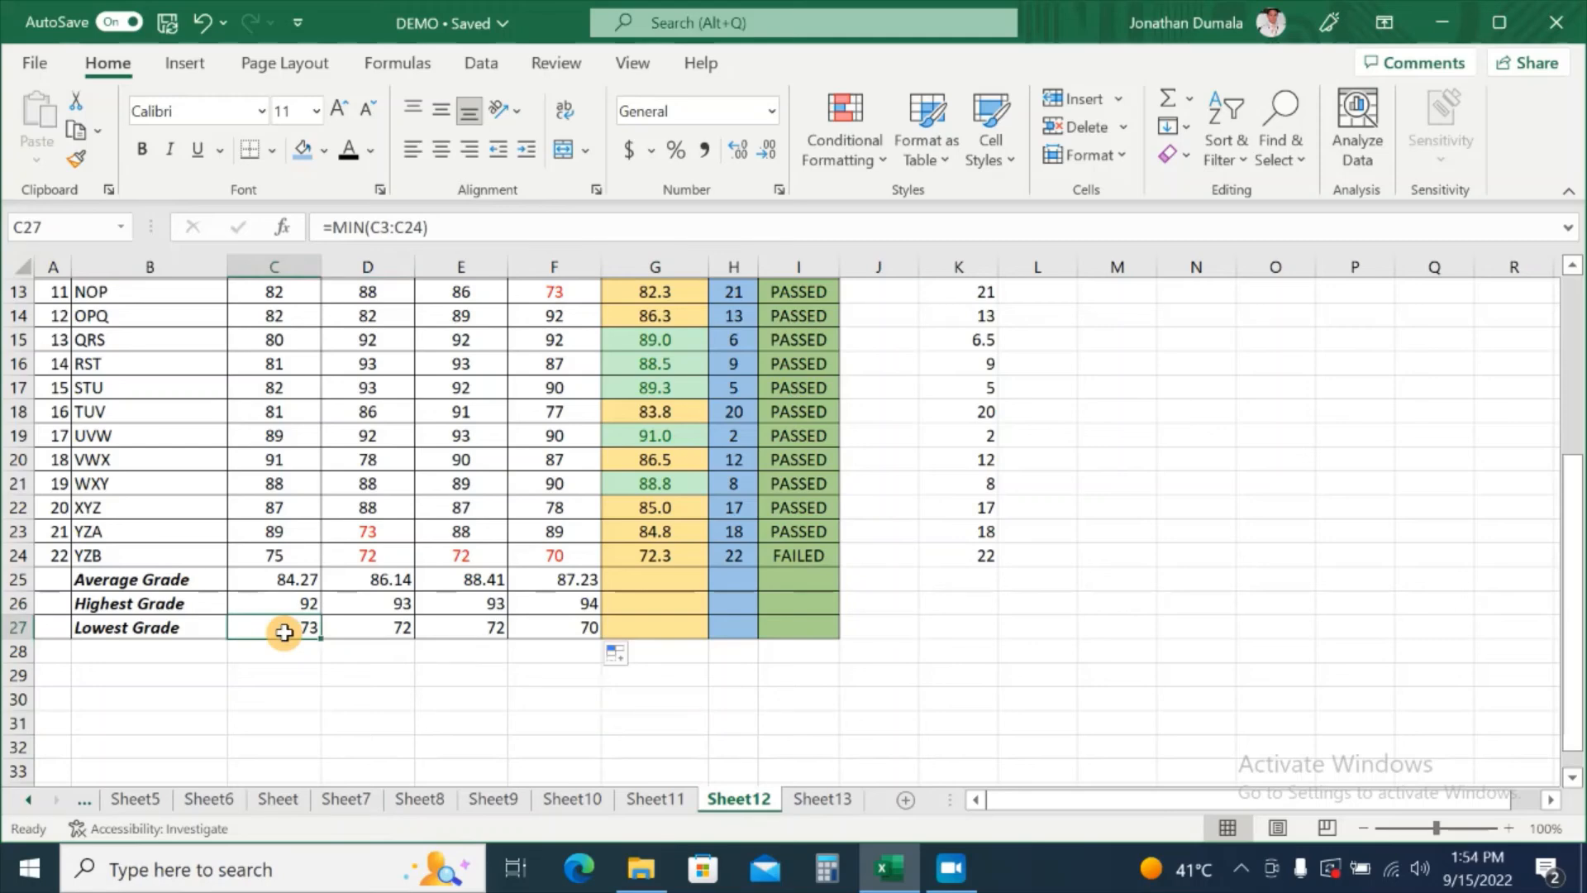
pyautogui.click(1190, 106)
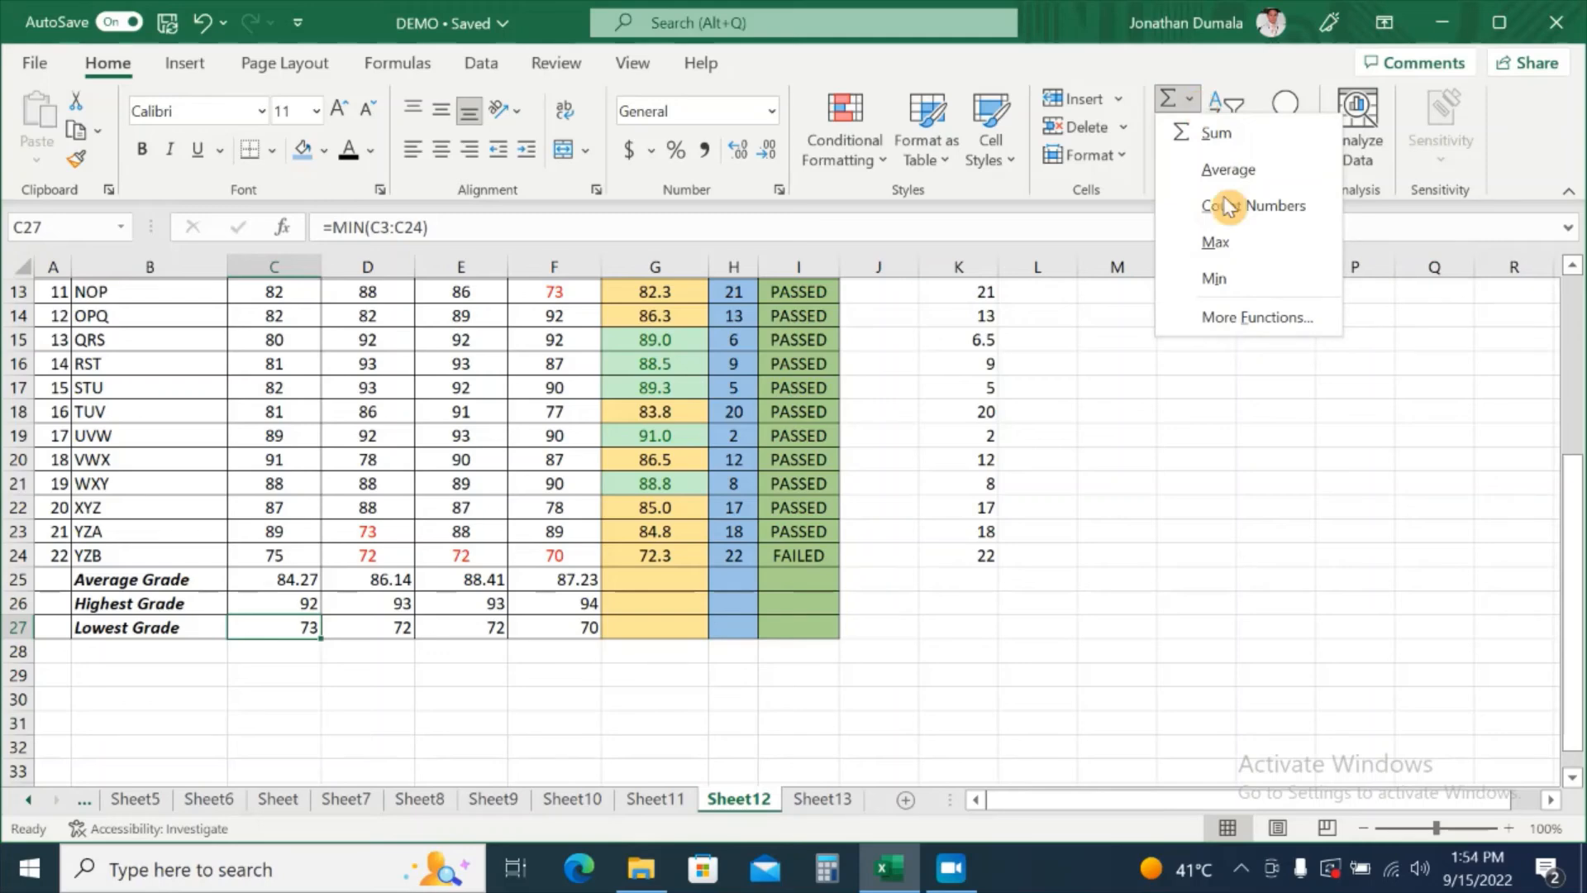
pyautogui.click(1002, 688)
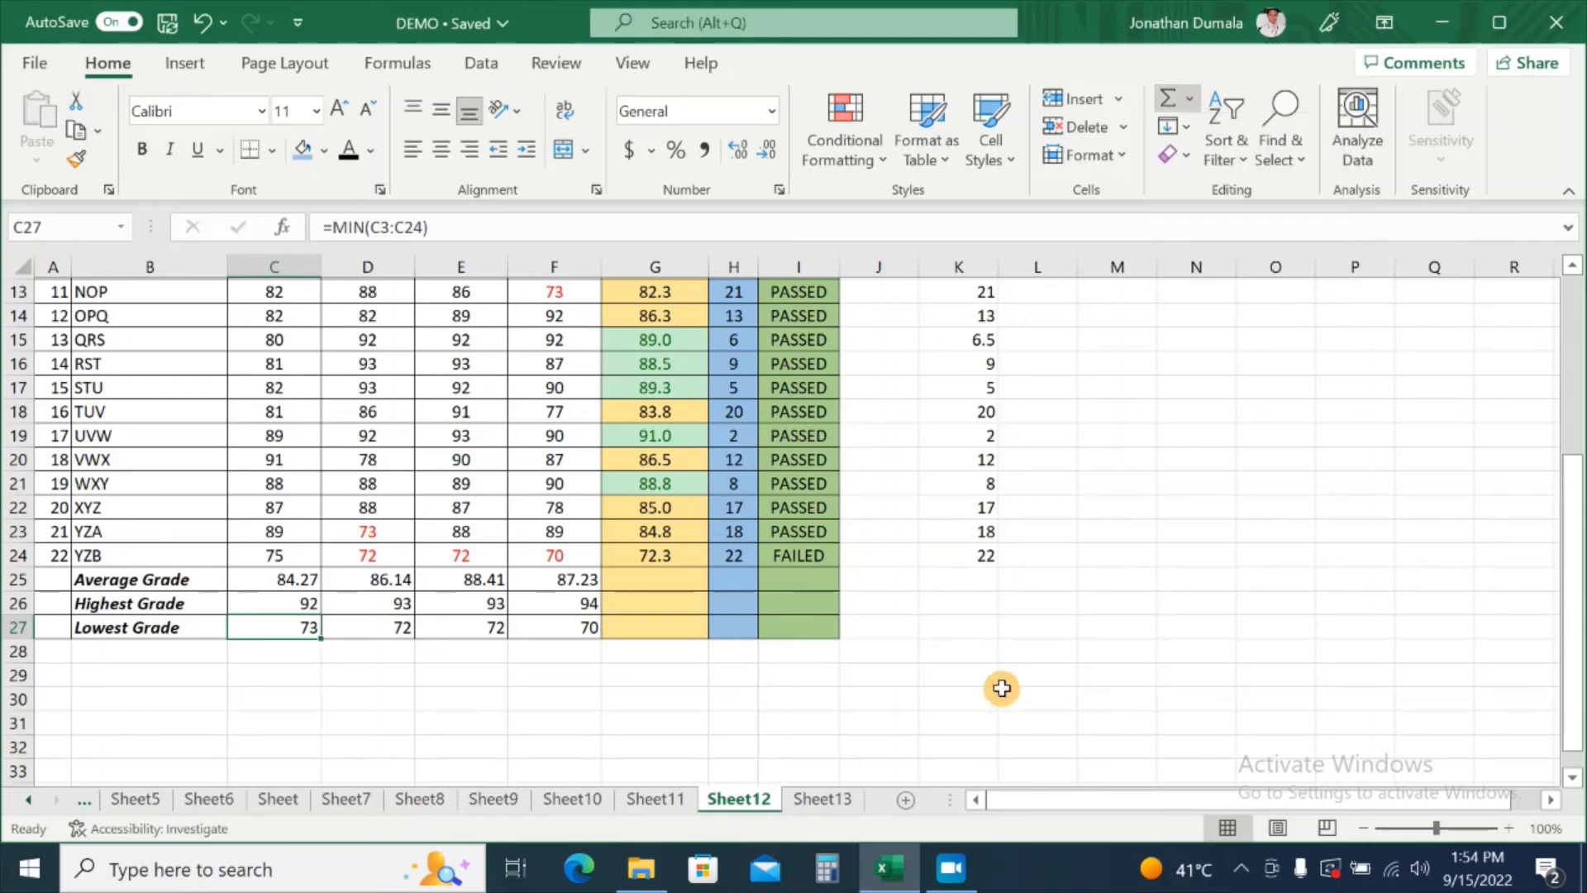
pyautogui.moveTo(252, 608); pyautogui.dragTo(546, 635)
pyautogui.press('Delete')
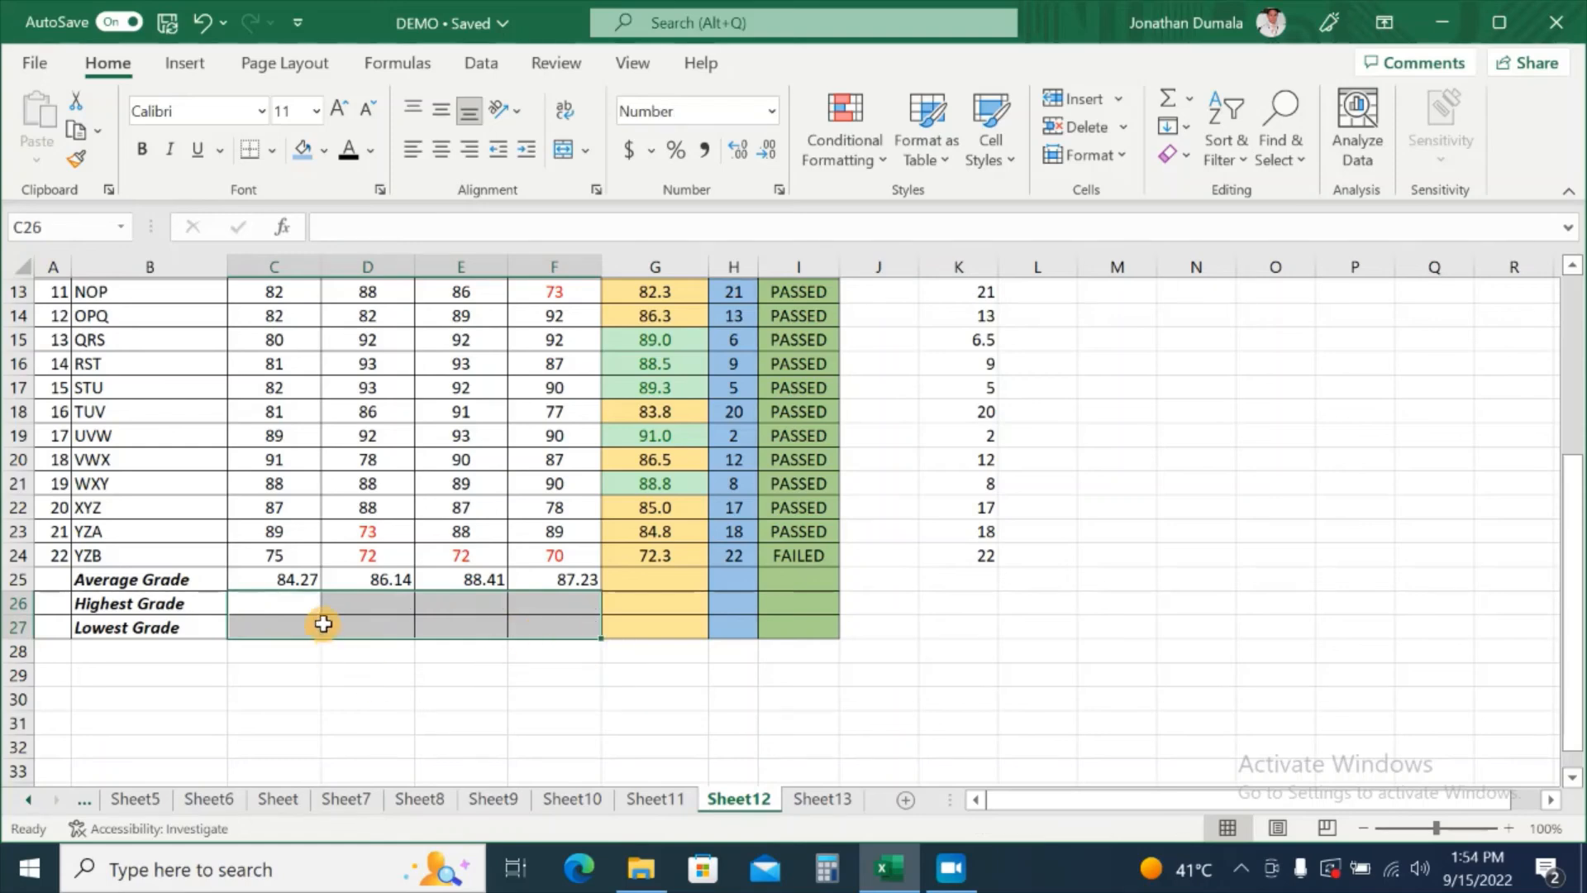
# Insert the highest Quarter 1 grade in C26 with the AutoSum Max function over C3:C25
pyautogui.click(303, 601)
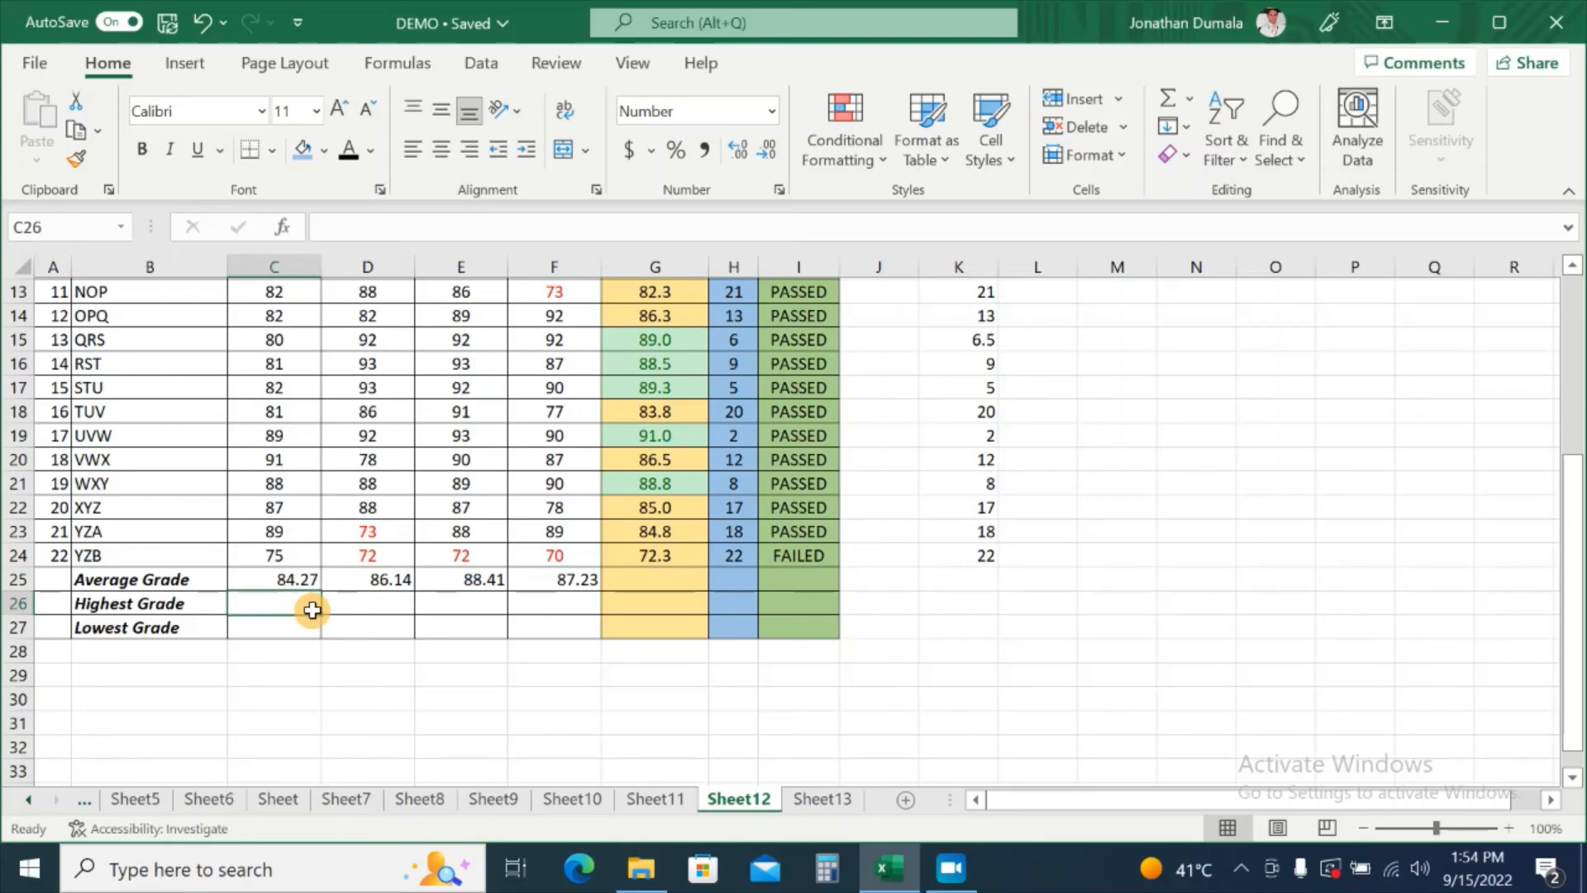
pyautogui.click(1192, 104)
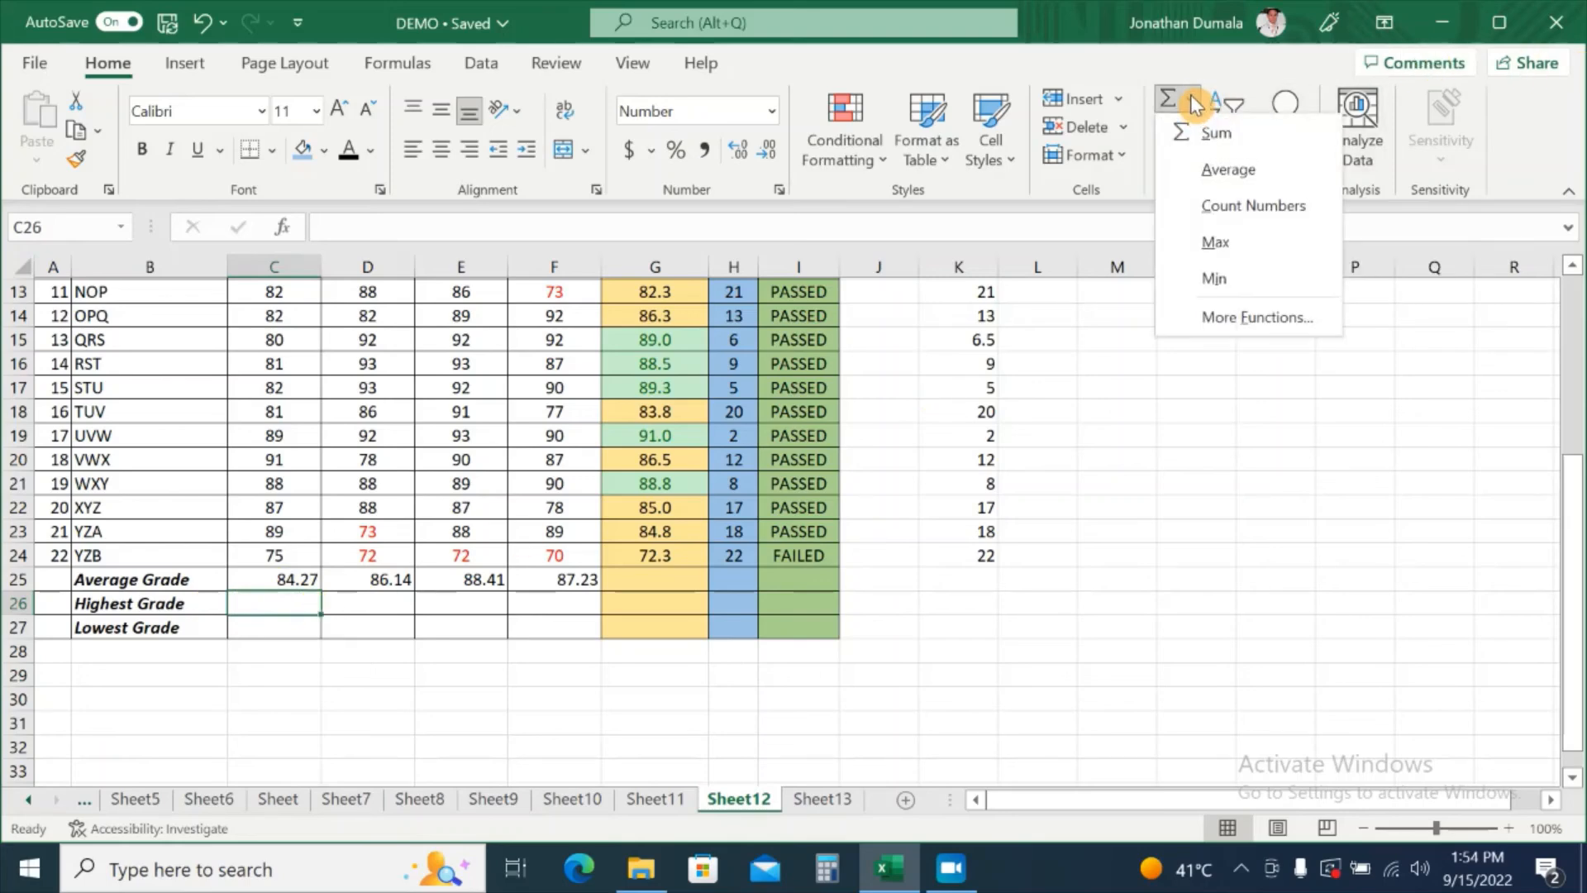
pyautogui.click(1209, 242)
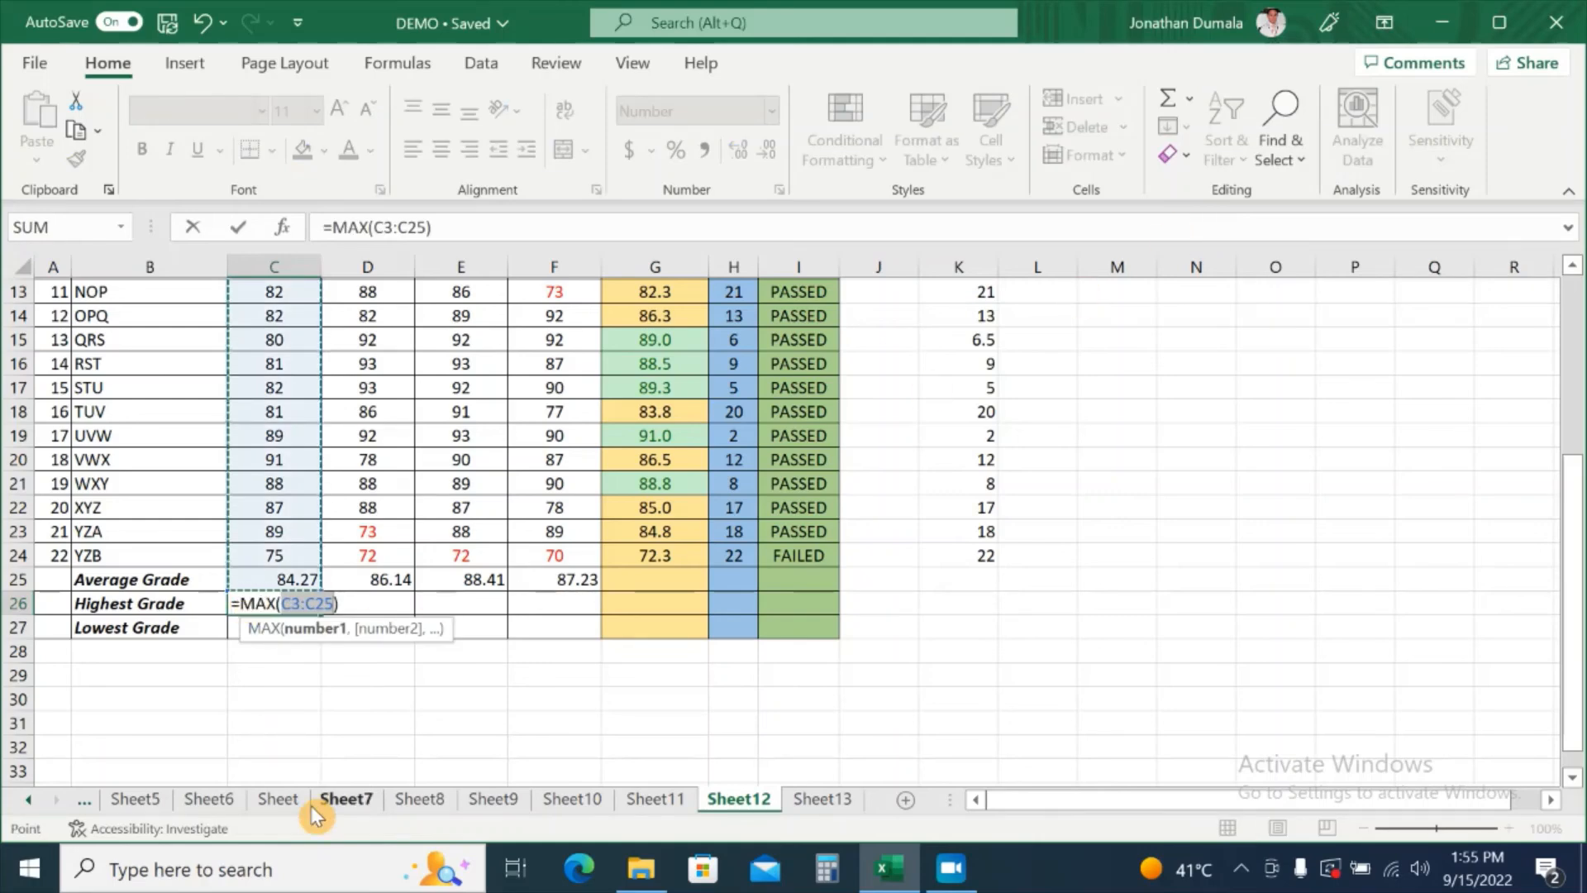
pyautogui.press('Return')
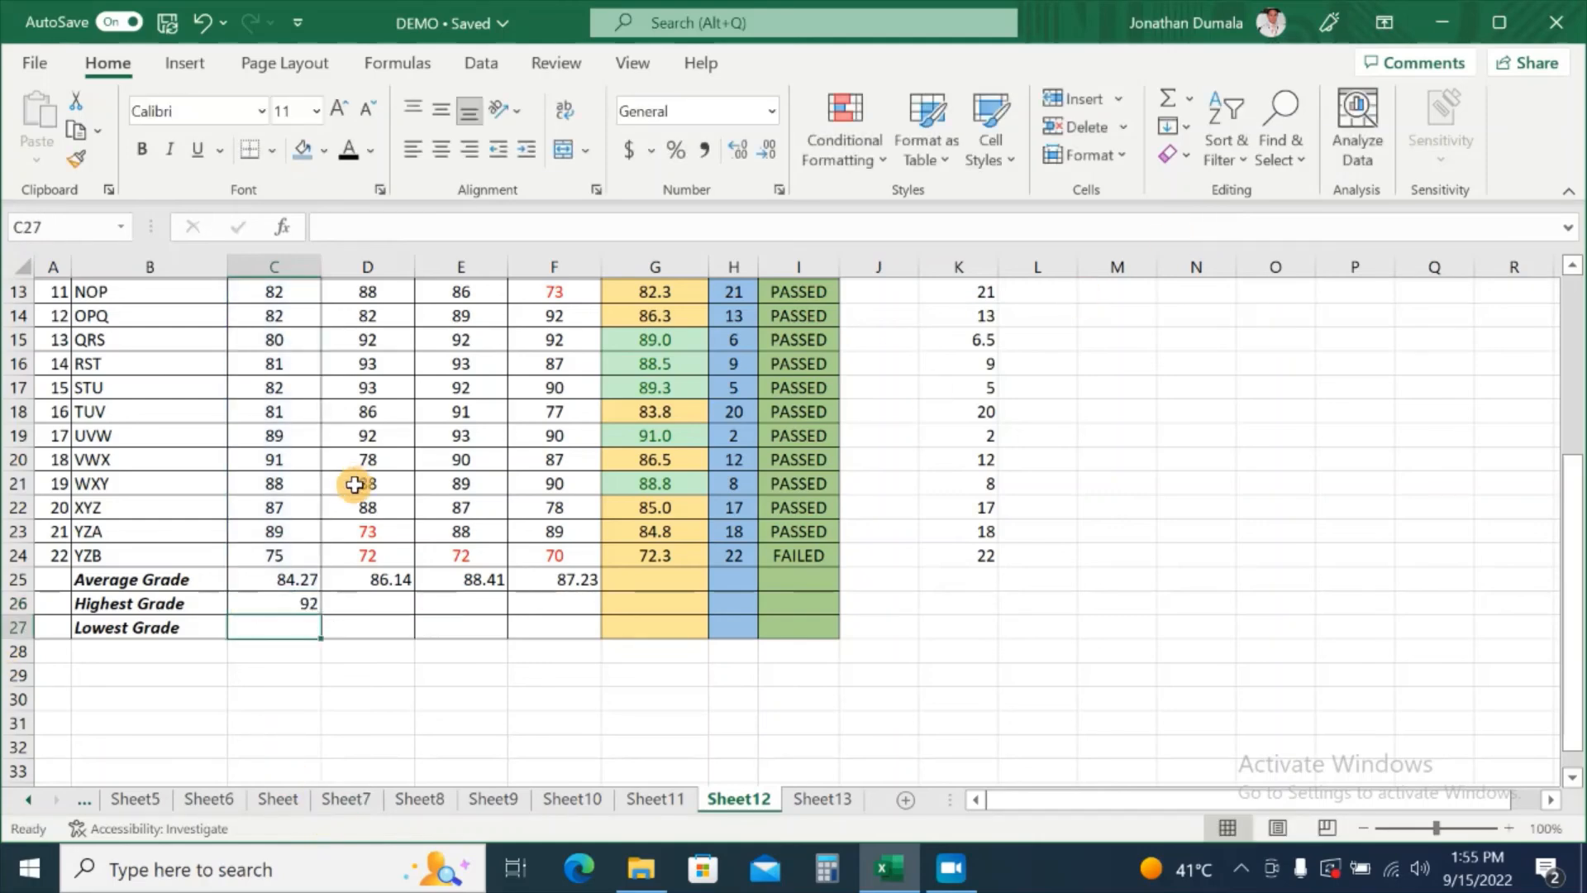
# Copy the AutoSum maximum from C26 across to F26 for Quarters 2 to 4
pyautogui.click(298, 606)
pyautogui.moveTo(322, 613); pyautogui.dragTo(616, 616)
pyautogui.click(247, 626)
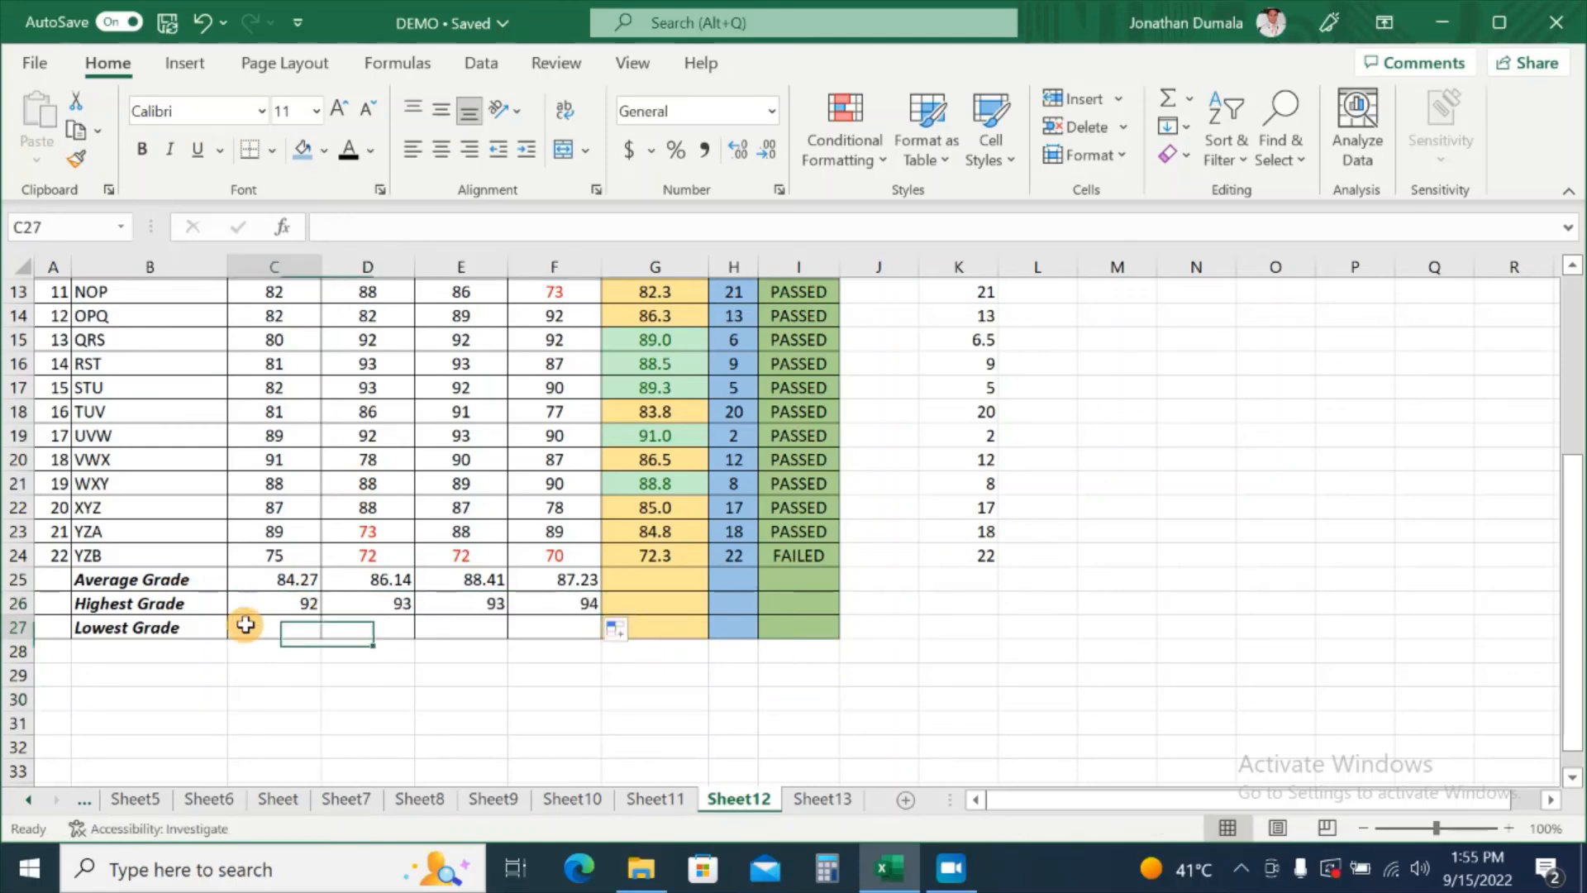
# Insert the lowest Quarter 1 grade in C27 with the AutoSum Min function over C3:C26 and copy it across to F27
pyautogui.click(1189, 98)
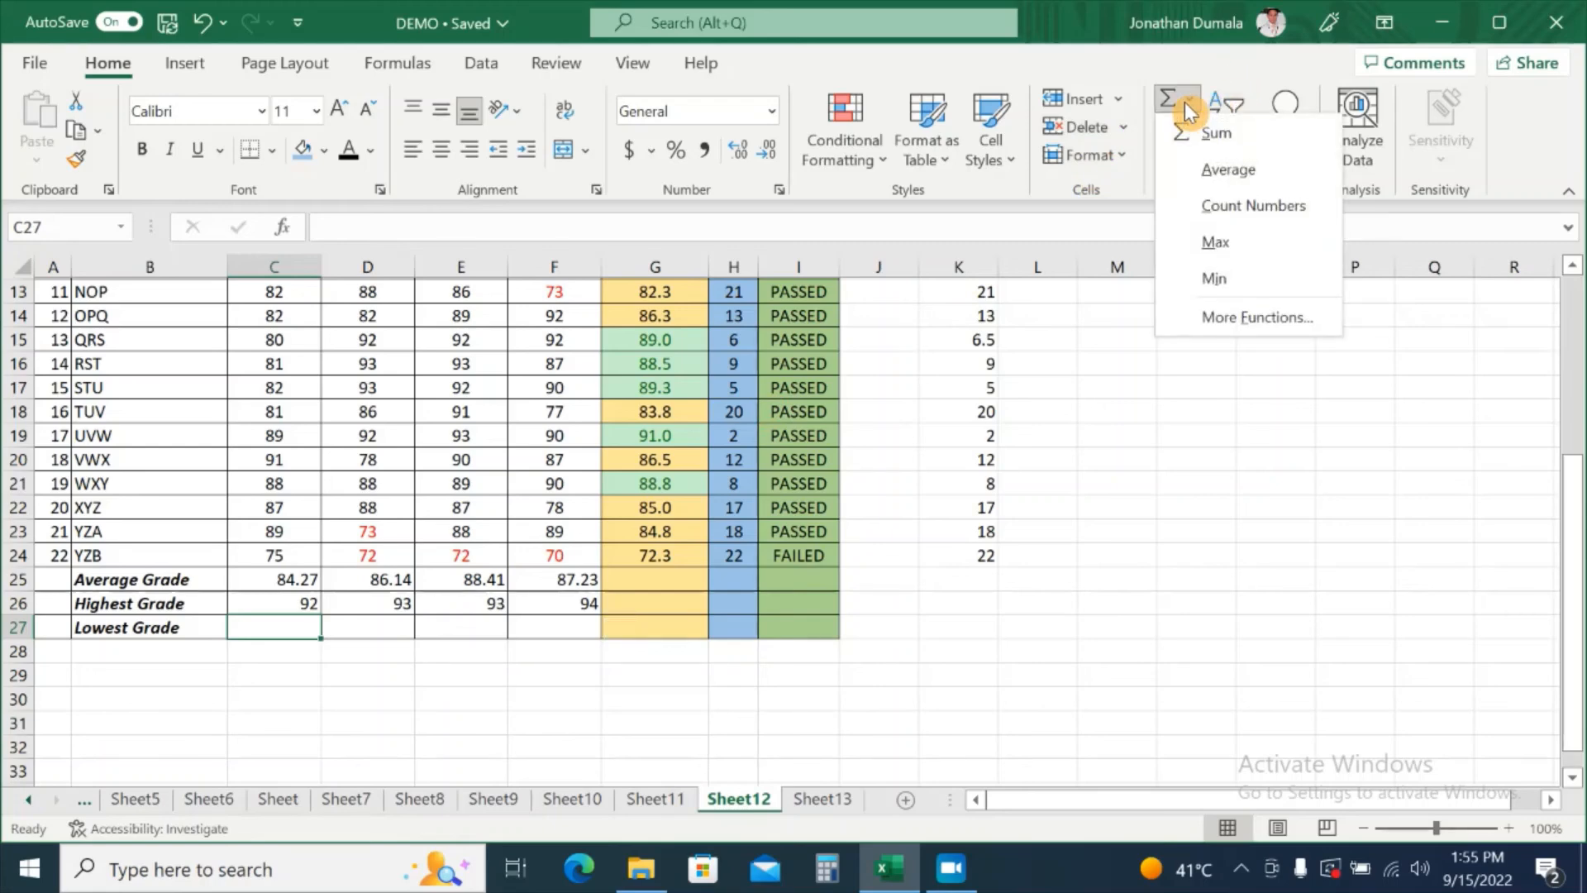
pyautogui.click(1221, 279)
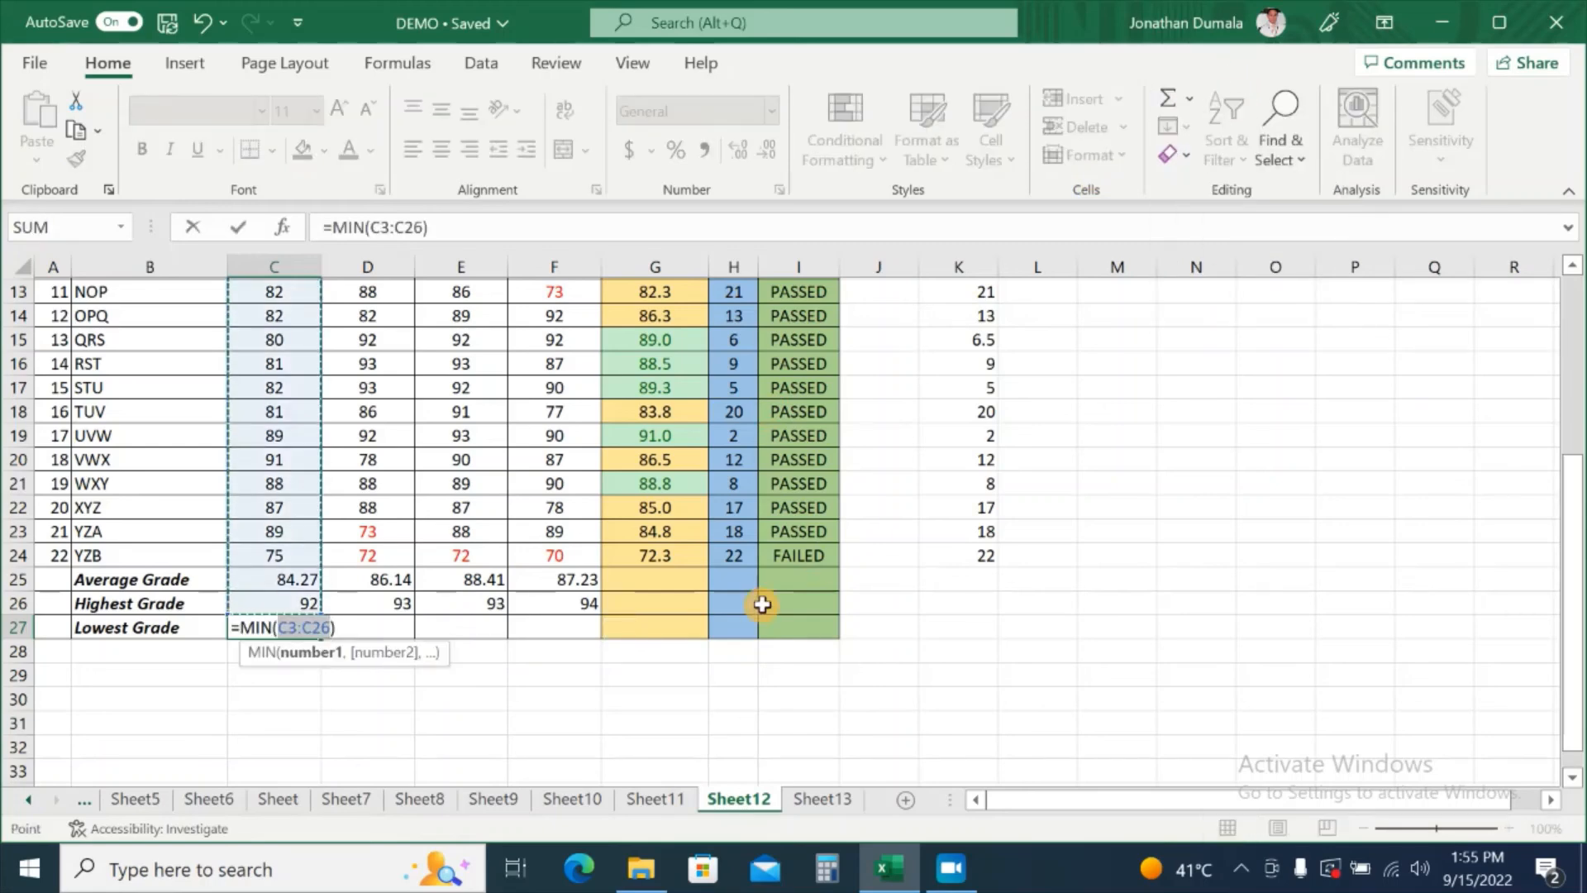
pyautogui.press('Return')
pyautogui.click(263, 633)
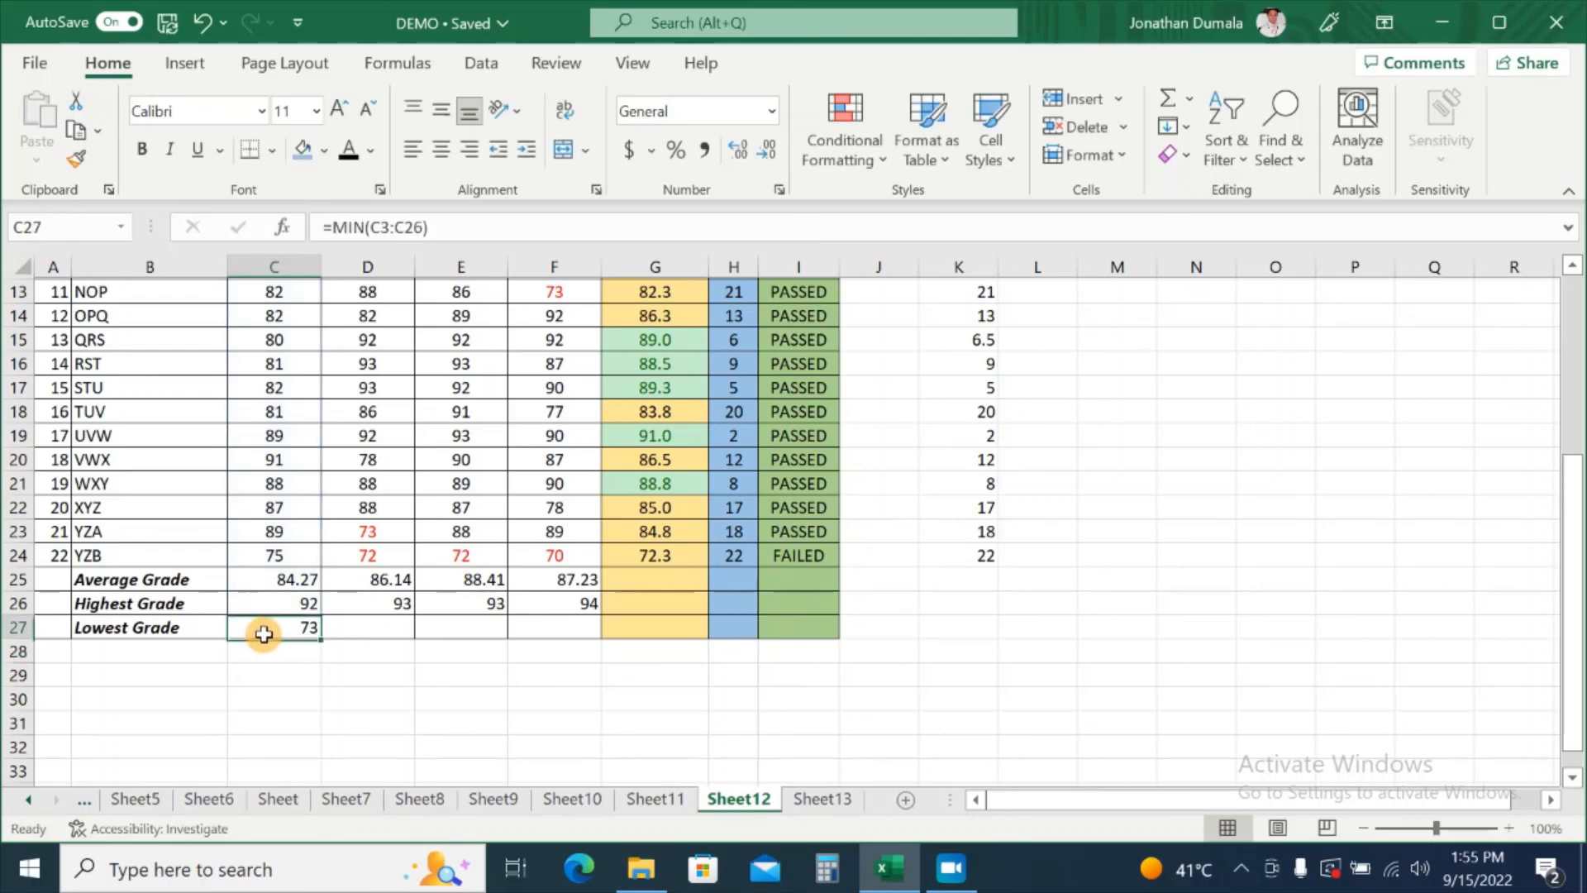
pyautogui.moveTo(320, 640); pyautogui.dragTo(583, 641)
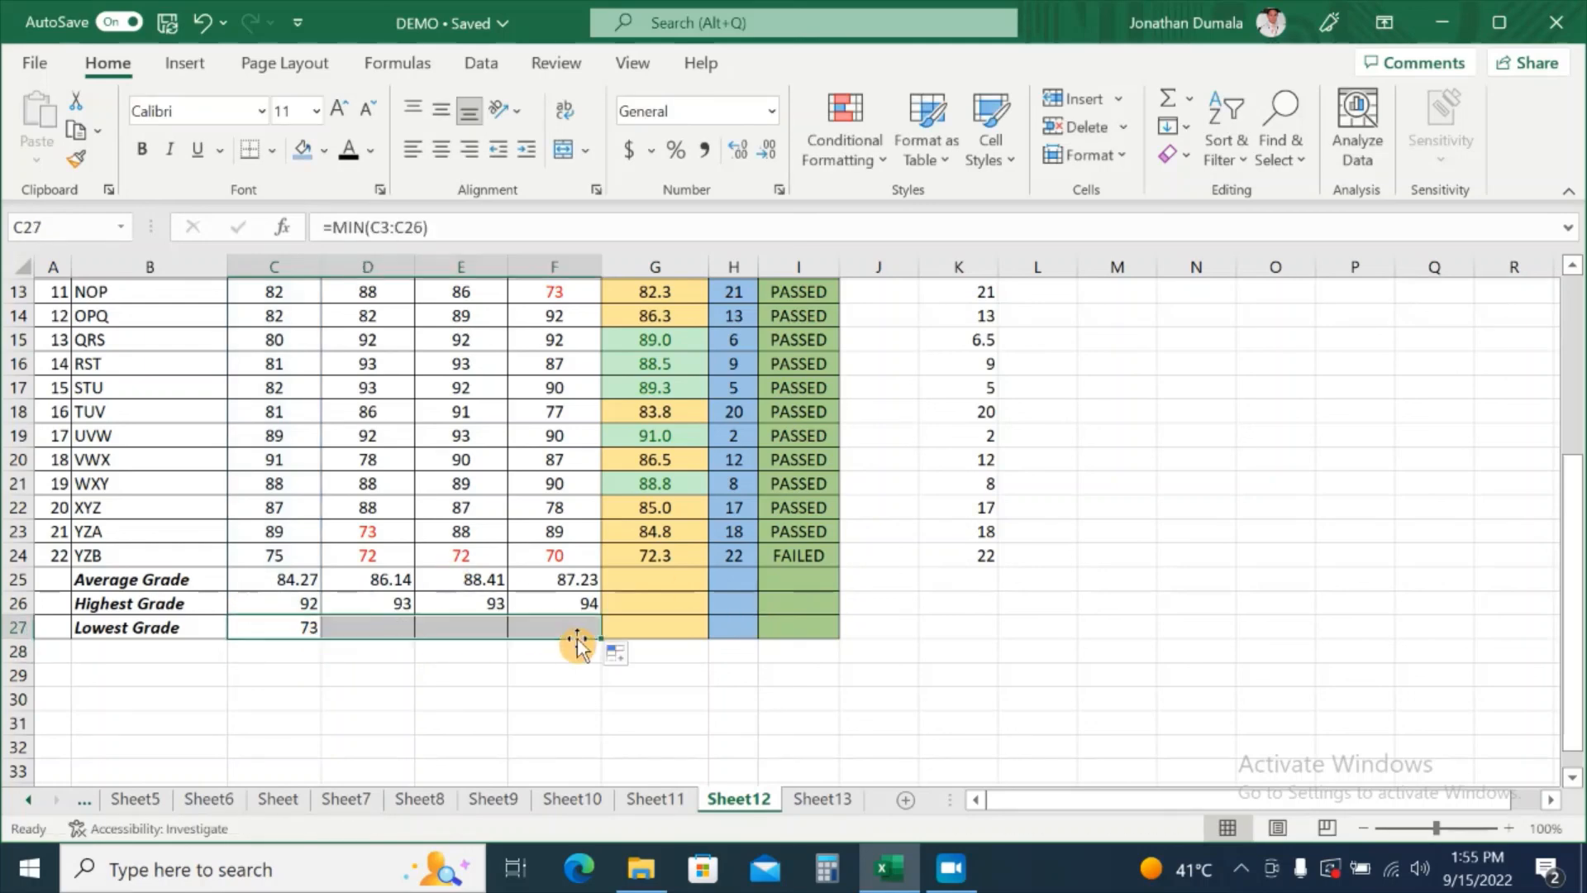
pyautogui.click(890, 701)
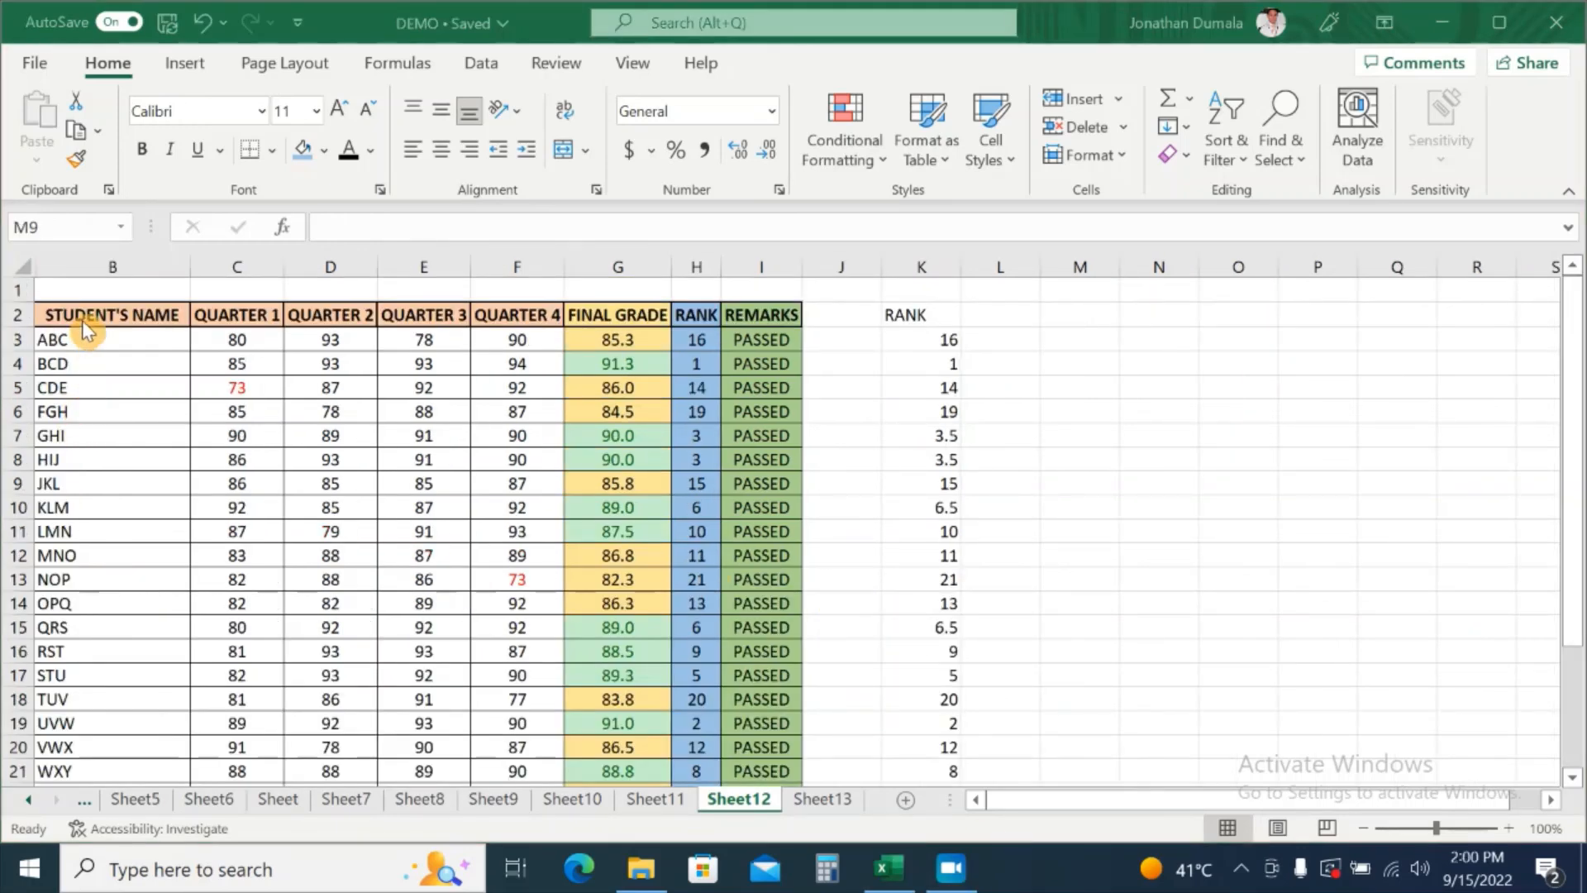
# Sort the student table in B2:I24 by the RANK column's cell values, from Smallest to Largest
pyautogui.moveTo(79, 315); pyautogui.dragTo(734, 705)
pyautogui.scroll(2, 678, 496)
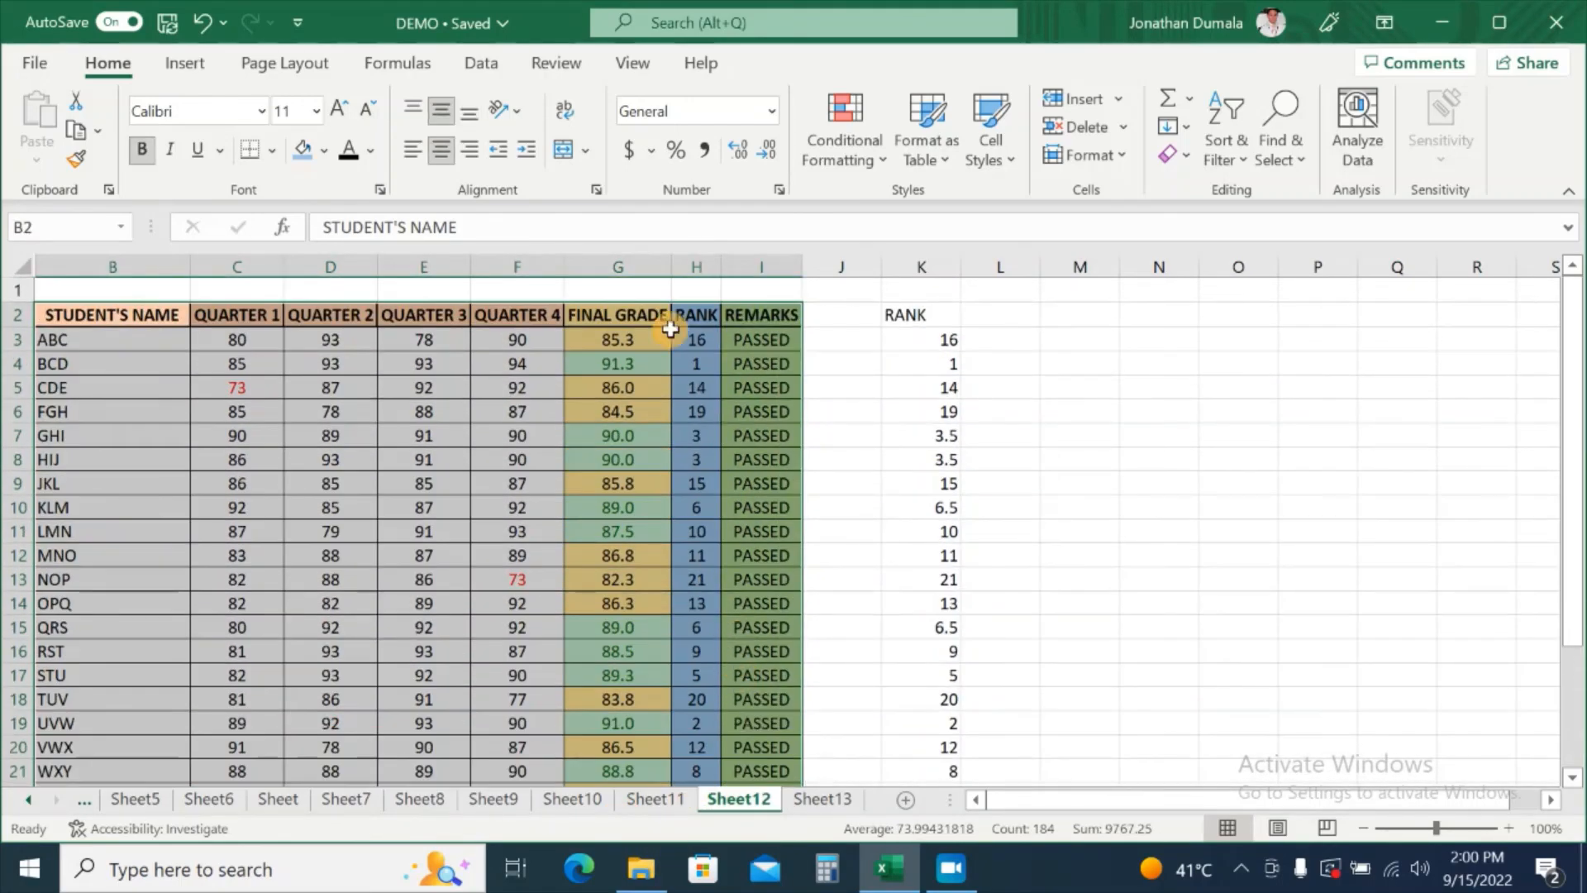
pyautogui.click(476, 66)
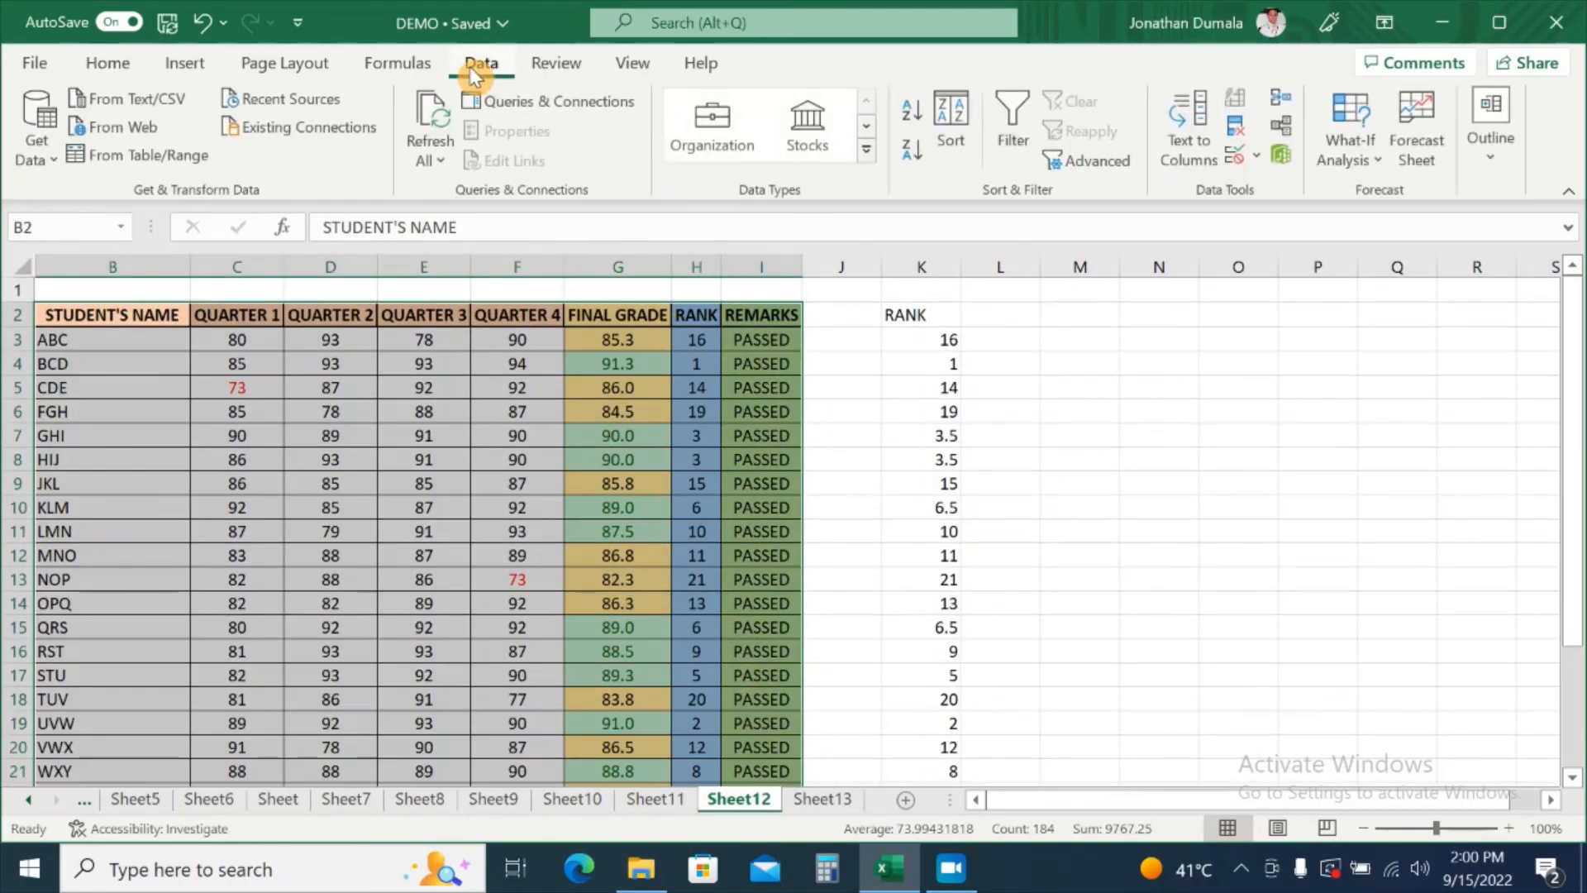
pyautogui.click(959, 149)
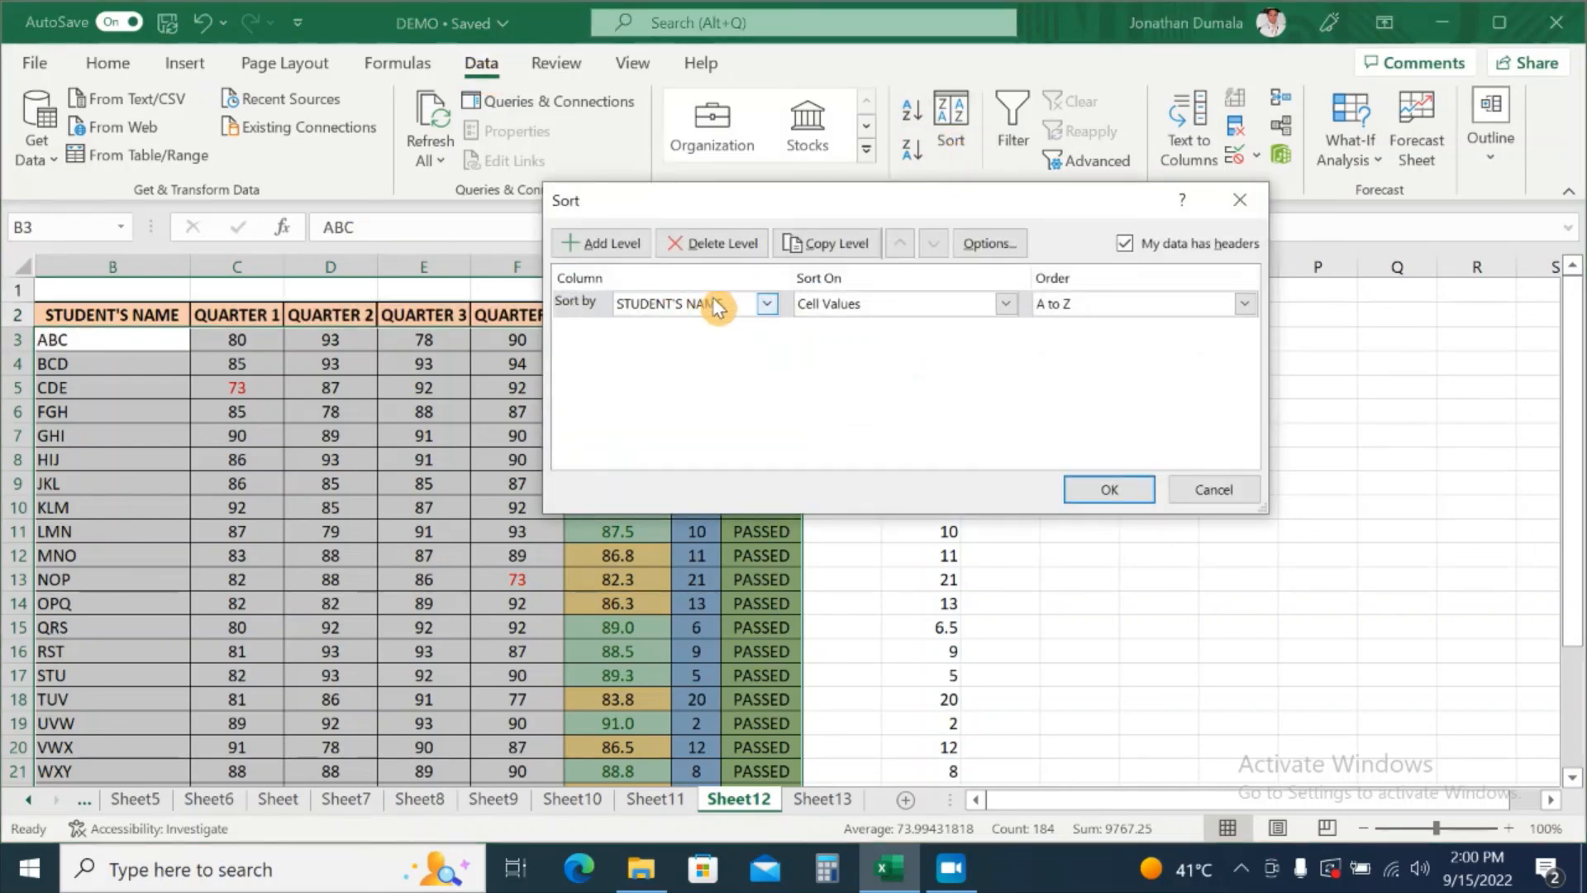
pyautogui.click(766, 303)
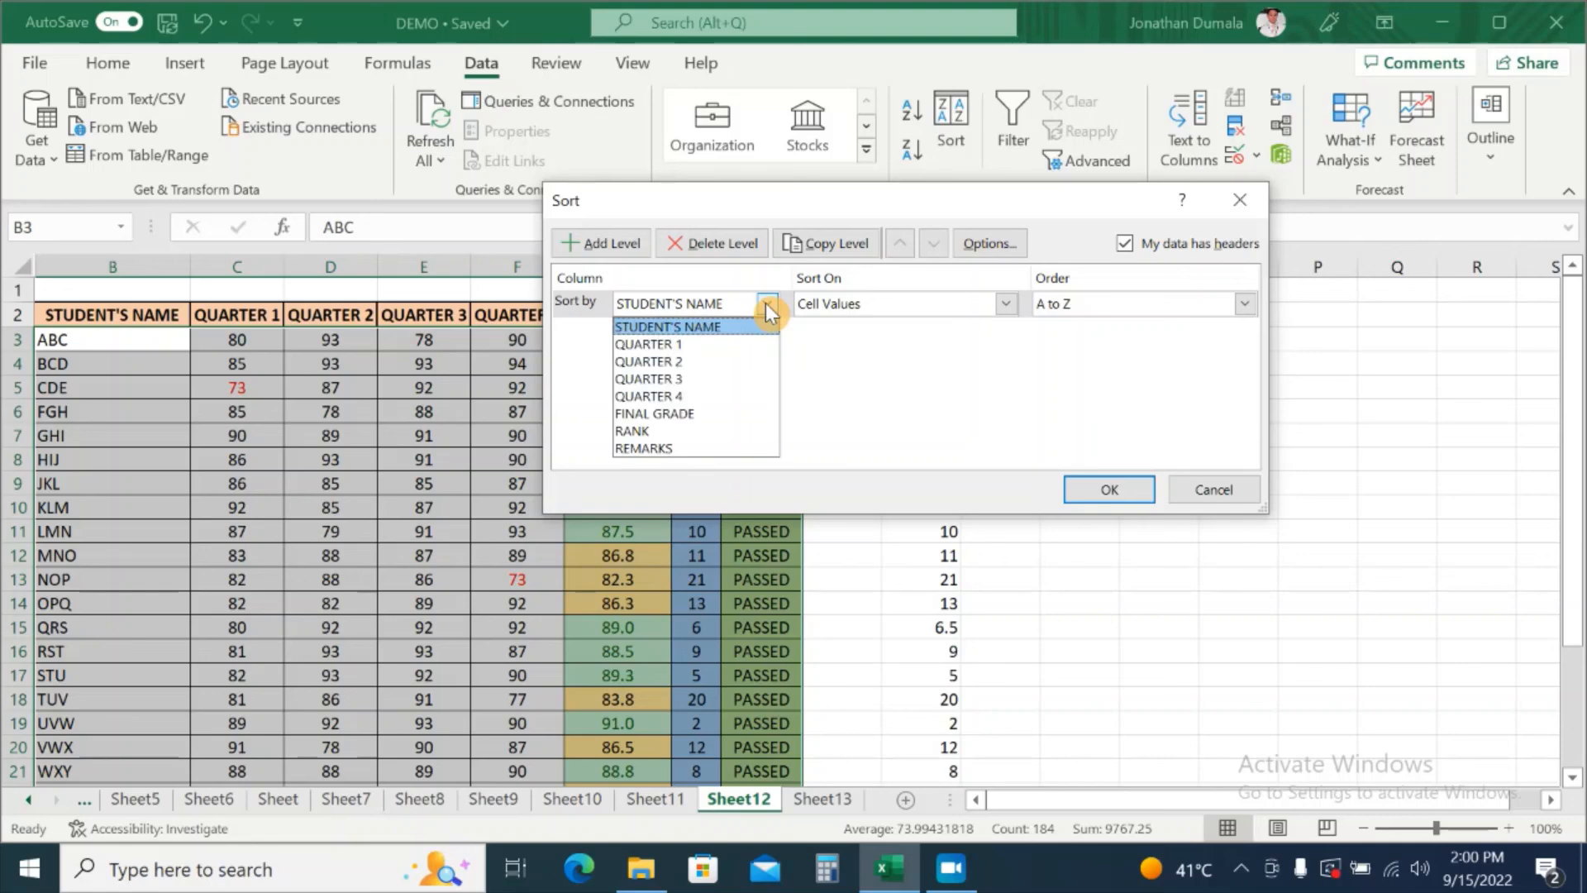
pyautogui.click(663, 432)
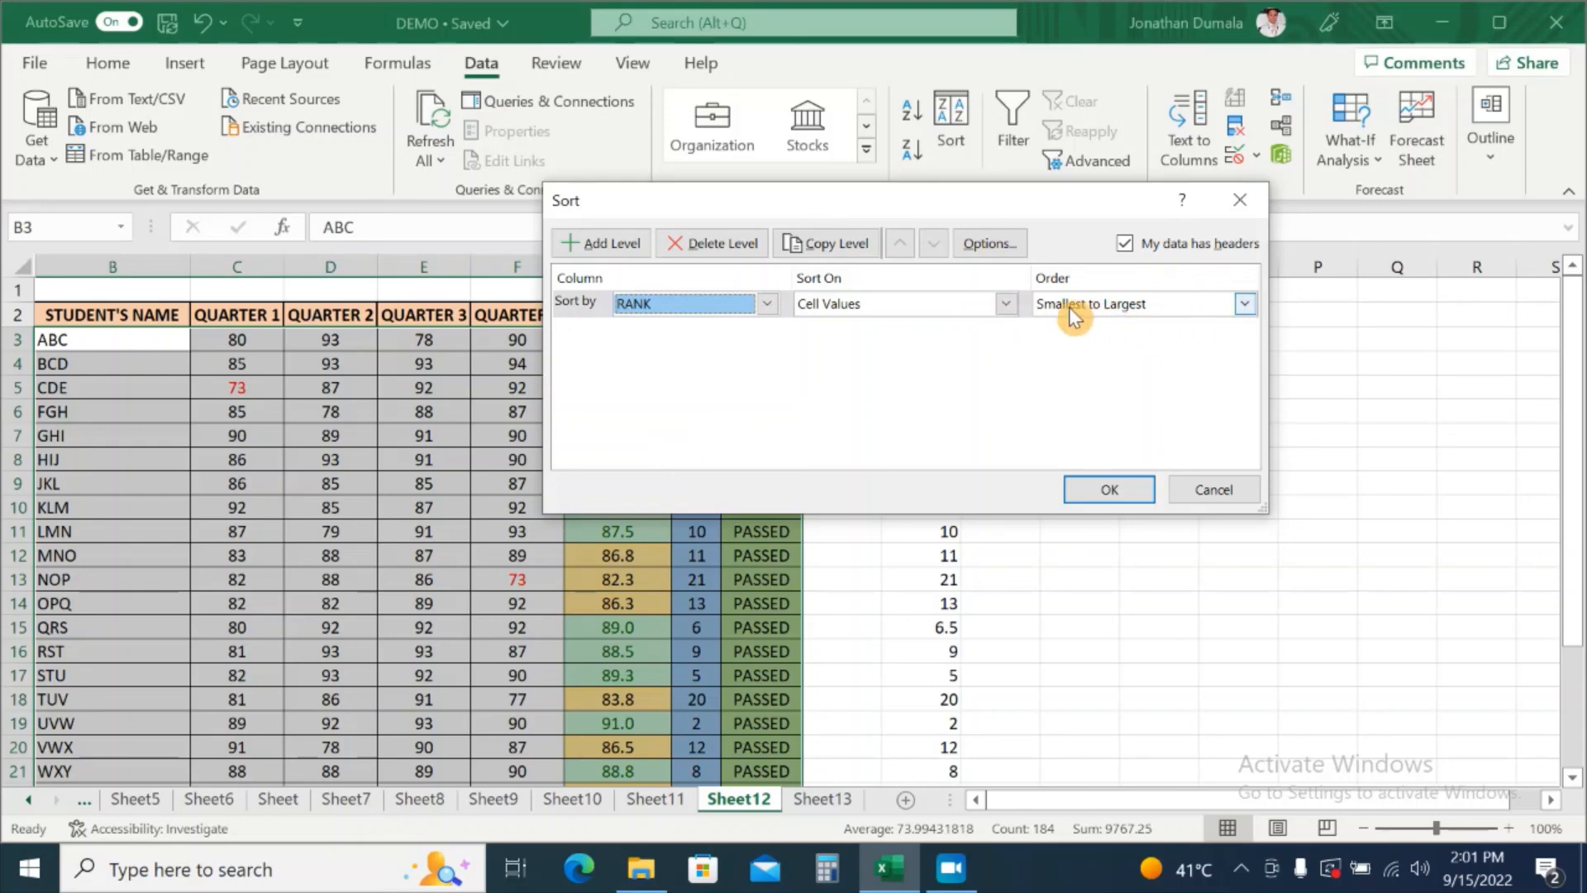
pyautogui.click(1249, 304)
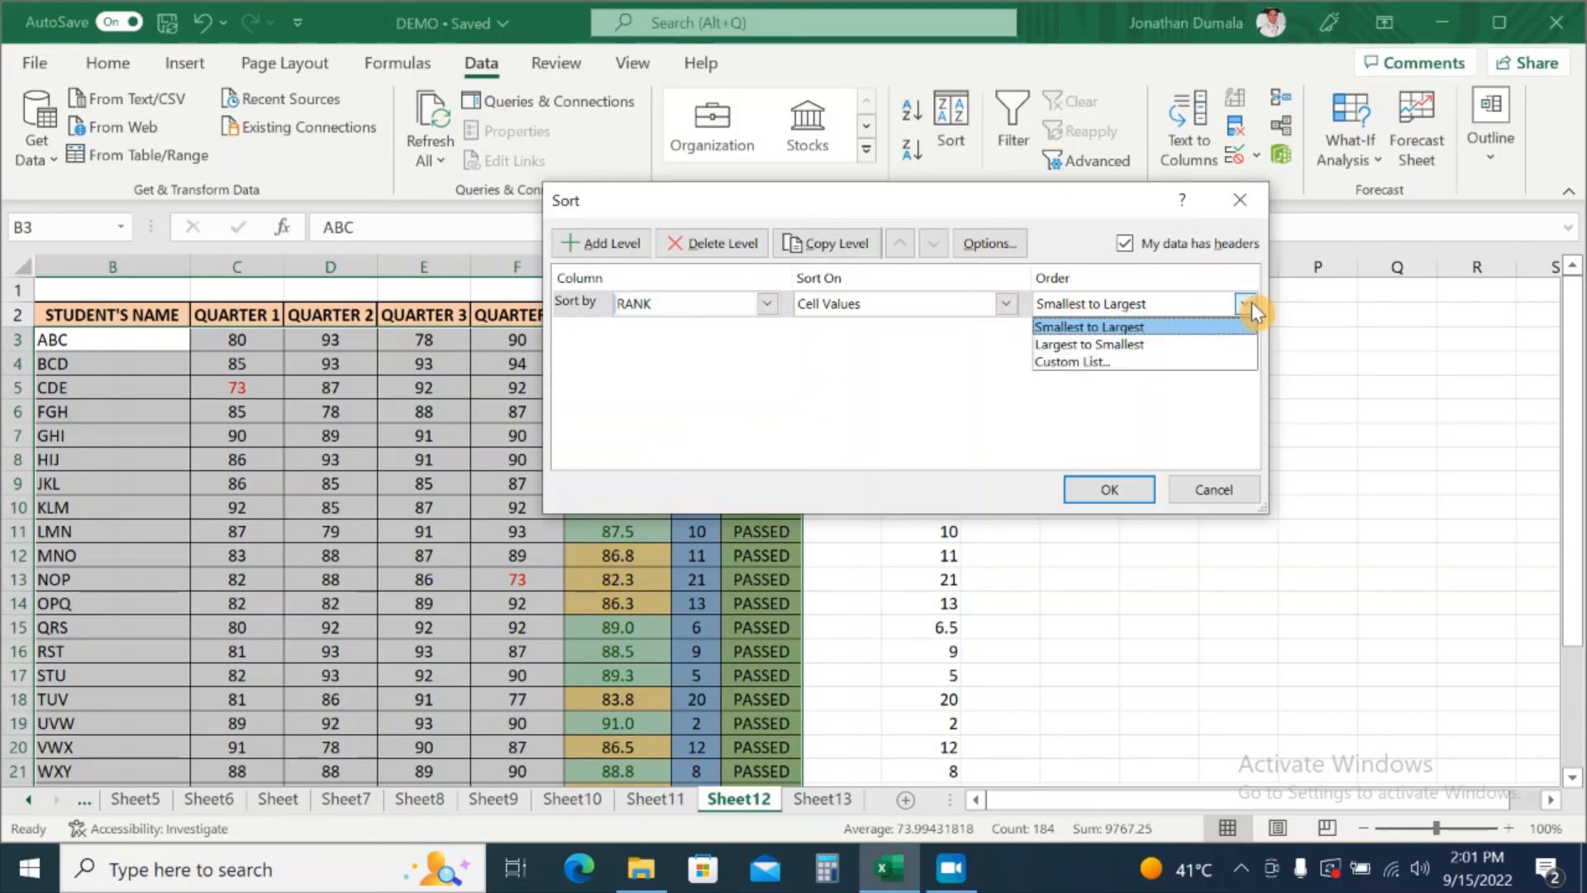
pyautogui.click(1162, 308)
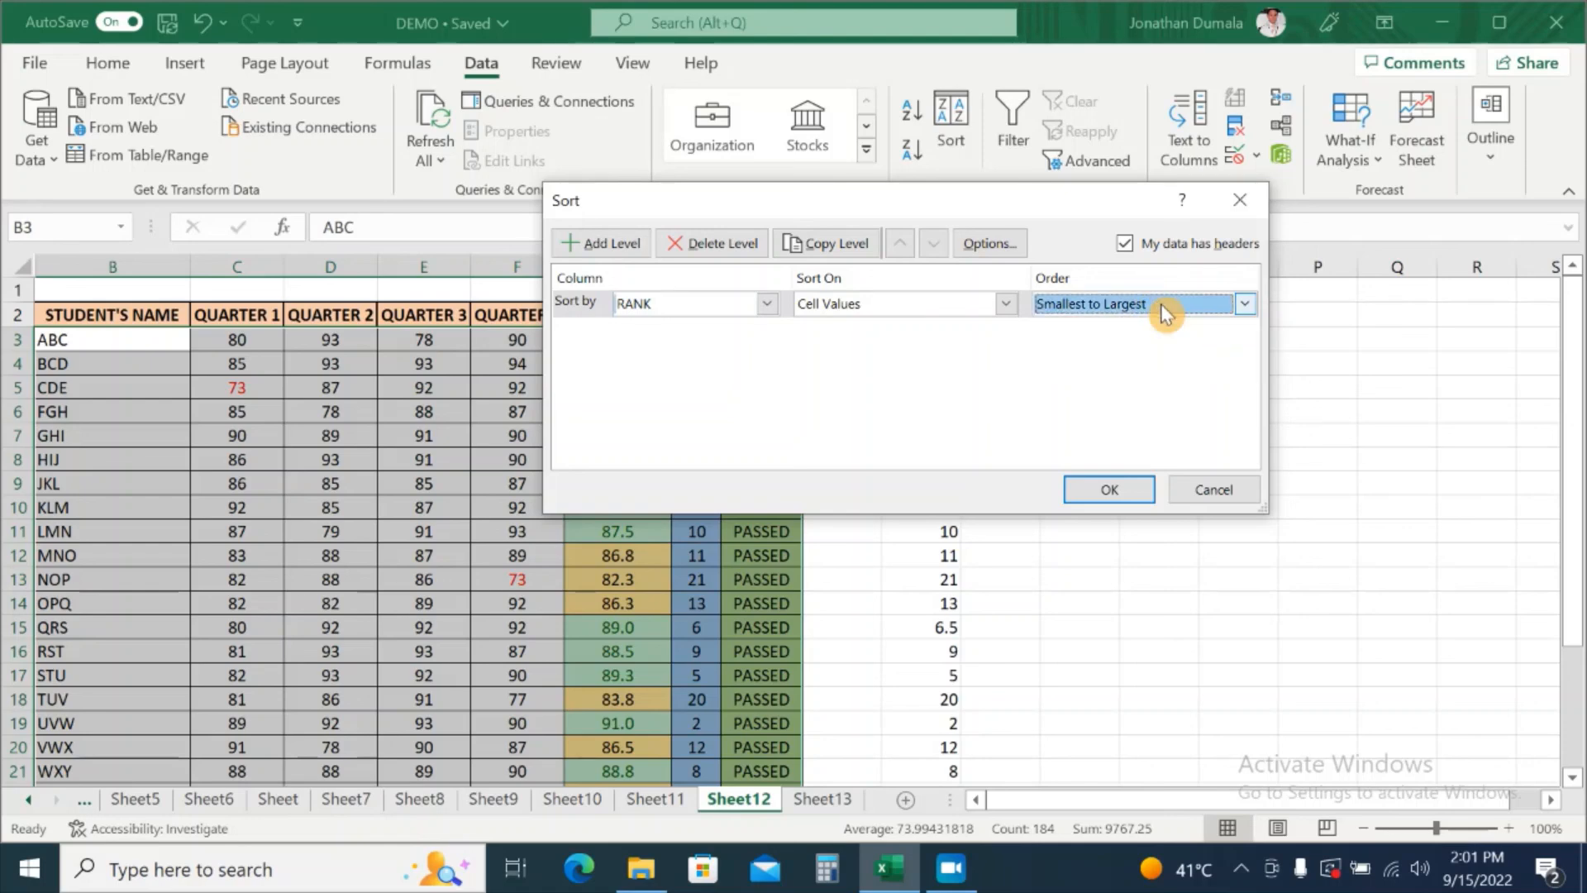
pyautogui.click(1165, 311)
pyautogui.click(1165, 311)
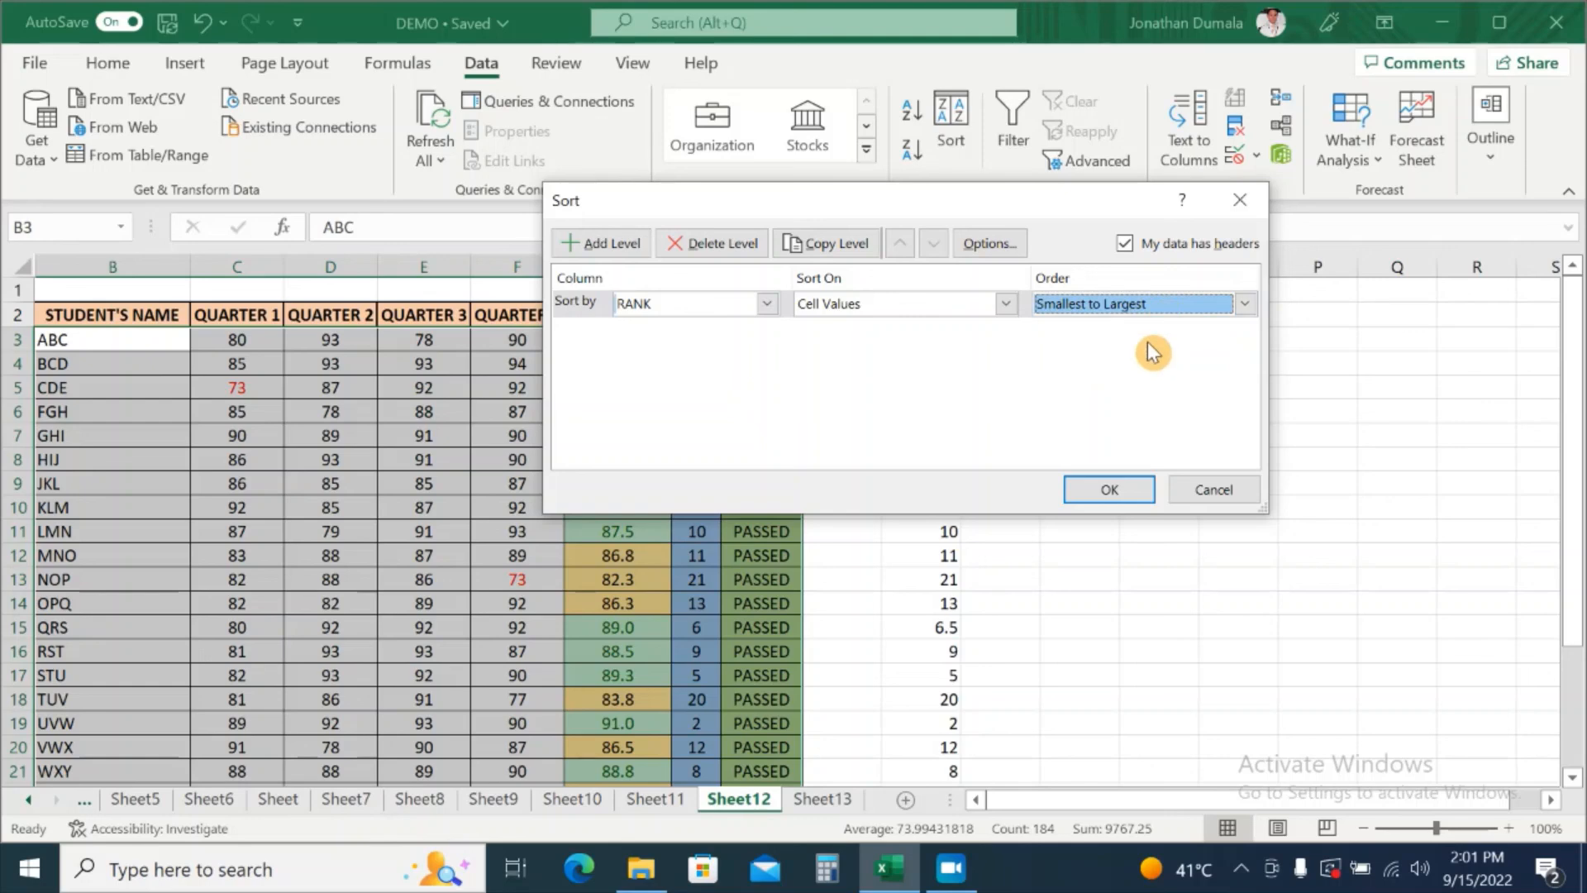
pyautogui.click(1111, 490)
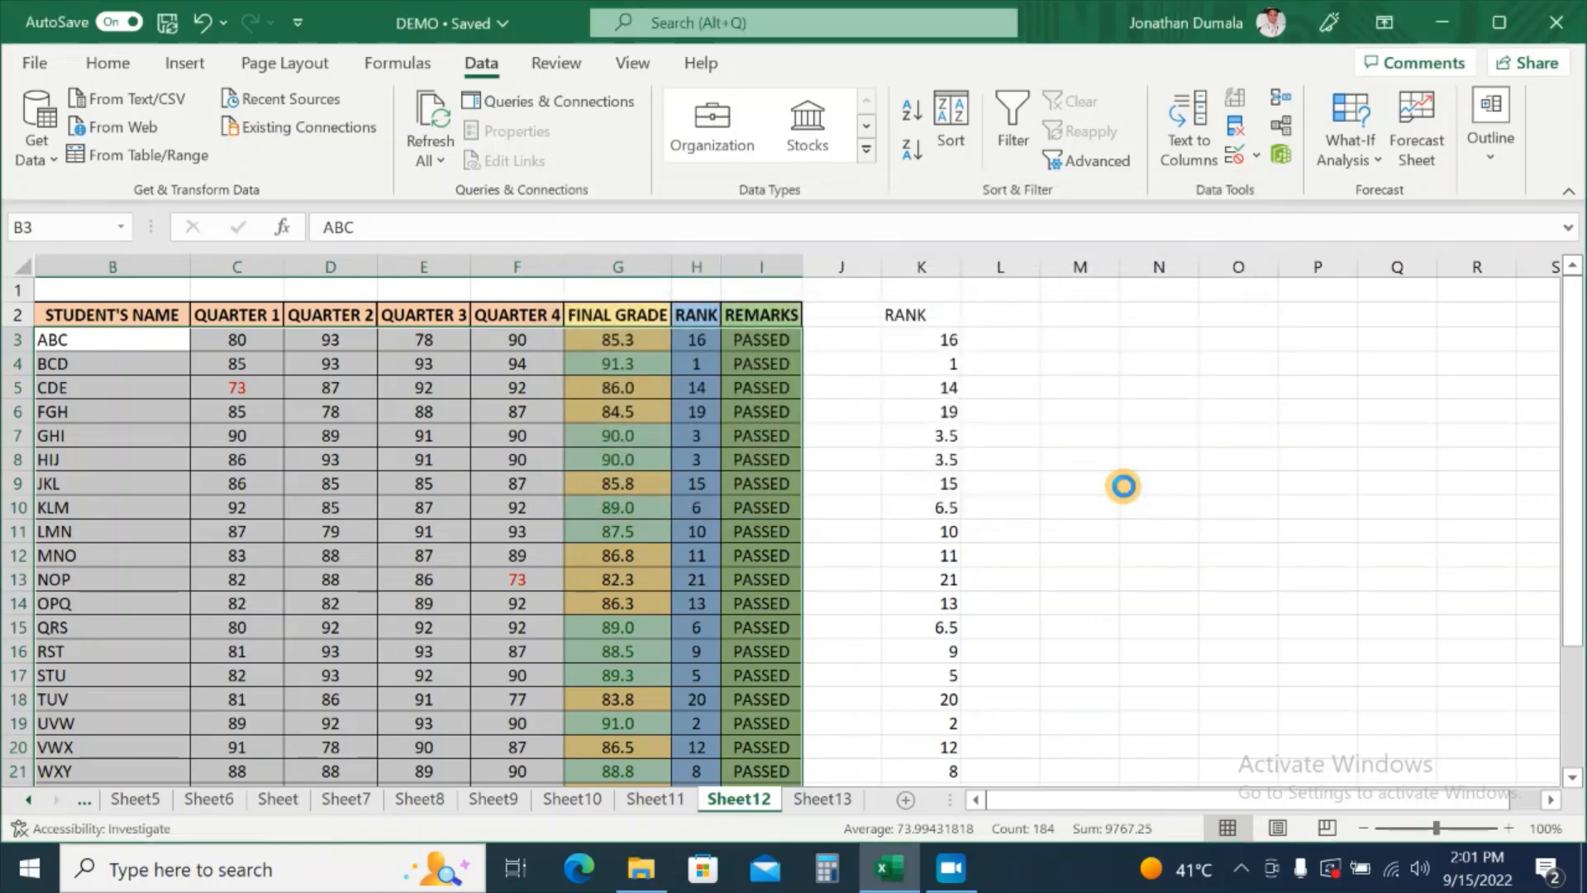
pyautogui.click(845, 484)
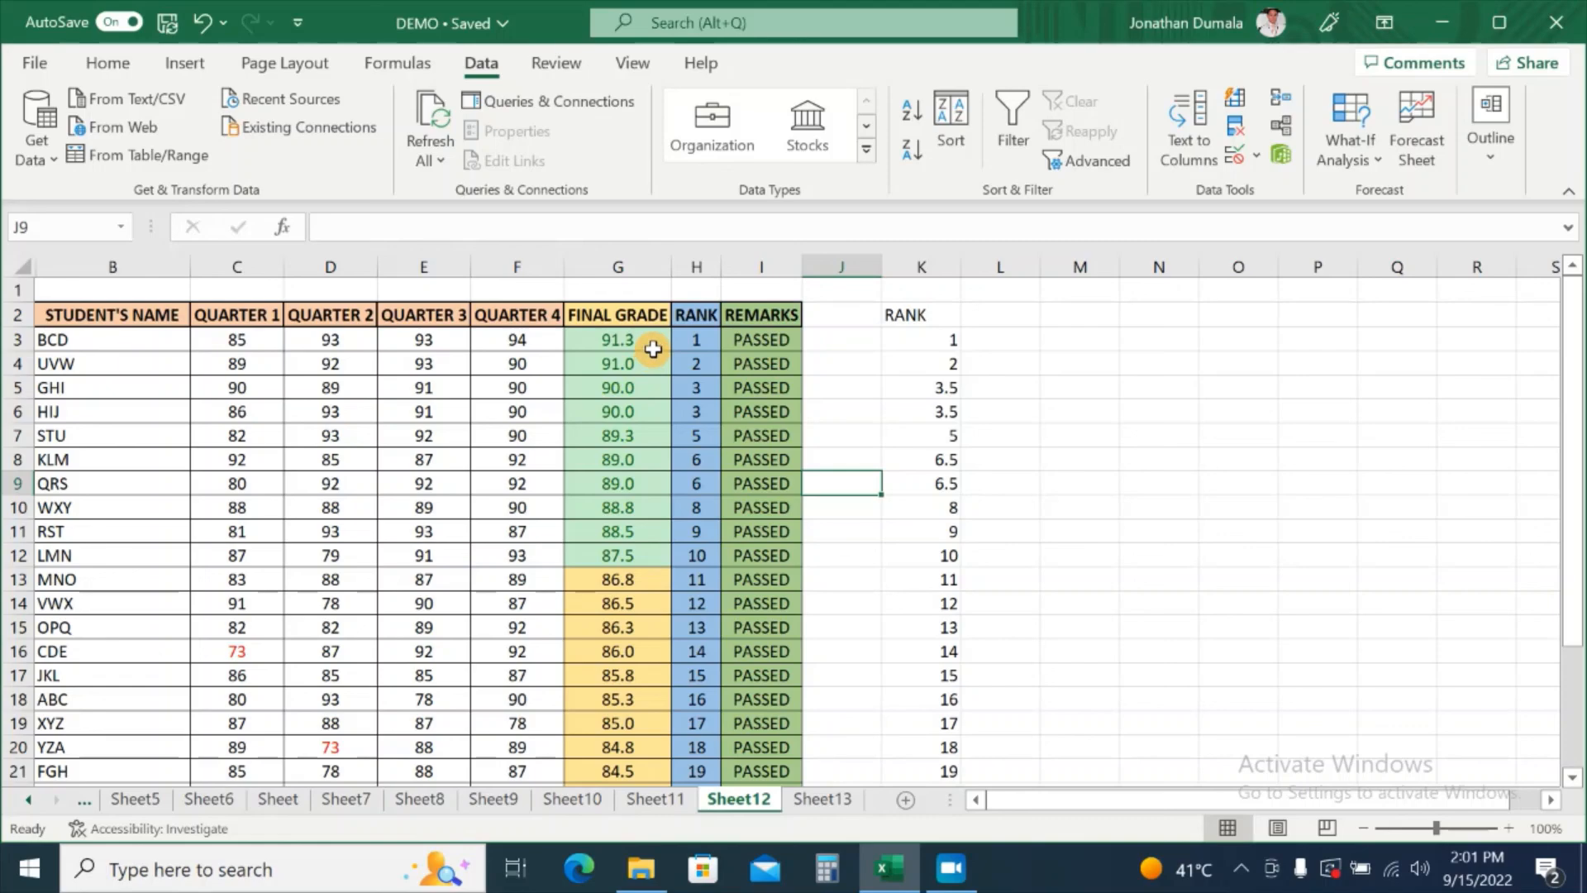
# Review the order of the final grades and ranks in the sorted student table, starting from G3
pyautogui.scroll(-2, 653, 349)
pyautogui.scroll(2, 653, 349)
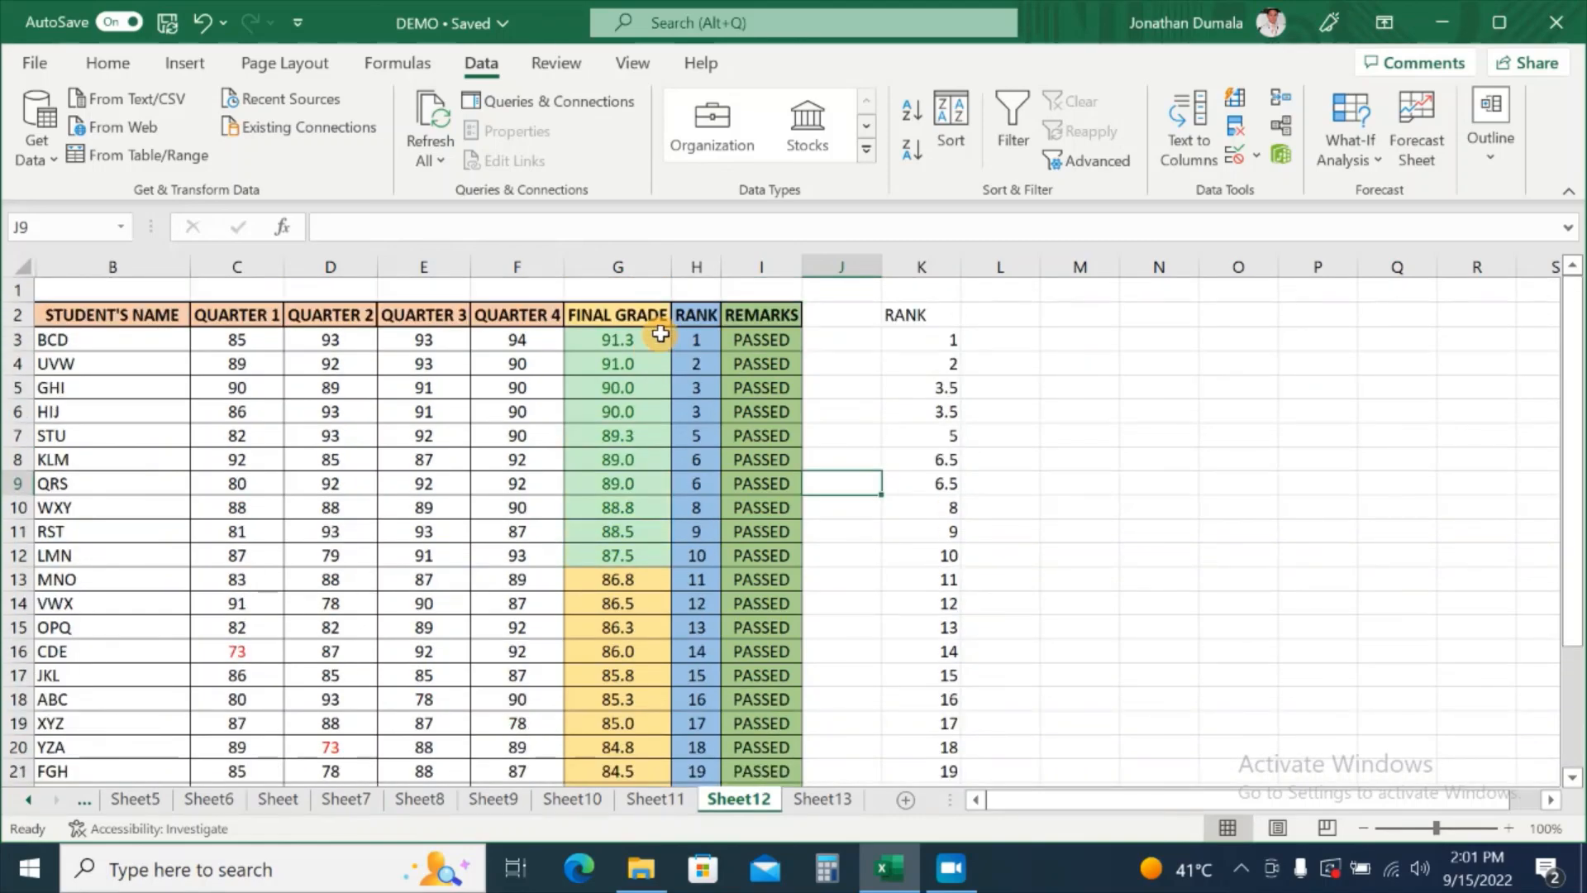
pyautogui.click(653, 346)
pyautogui.scroll(4, 651, 555)
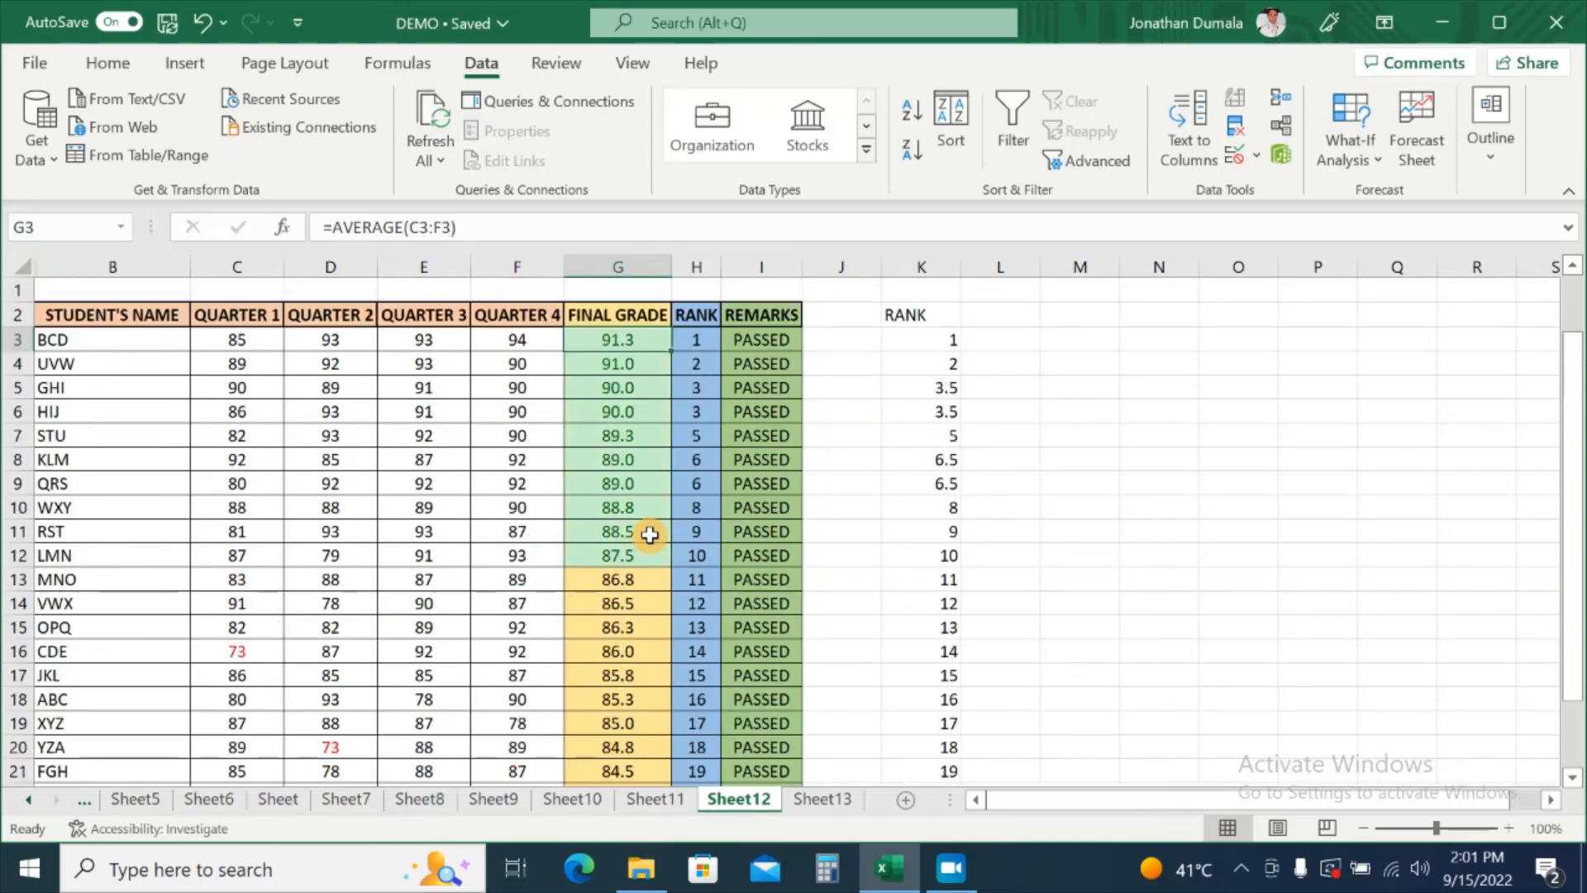